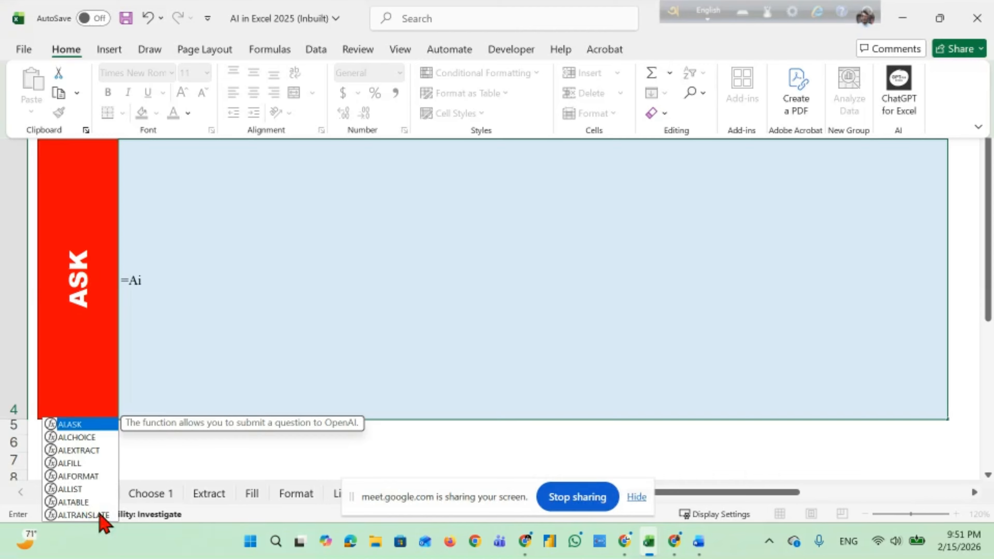
Enter =AI.ASK(C2) in cell C4 to answer the question about totalling Manager salaries.
click(159, 278)
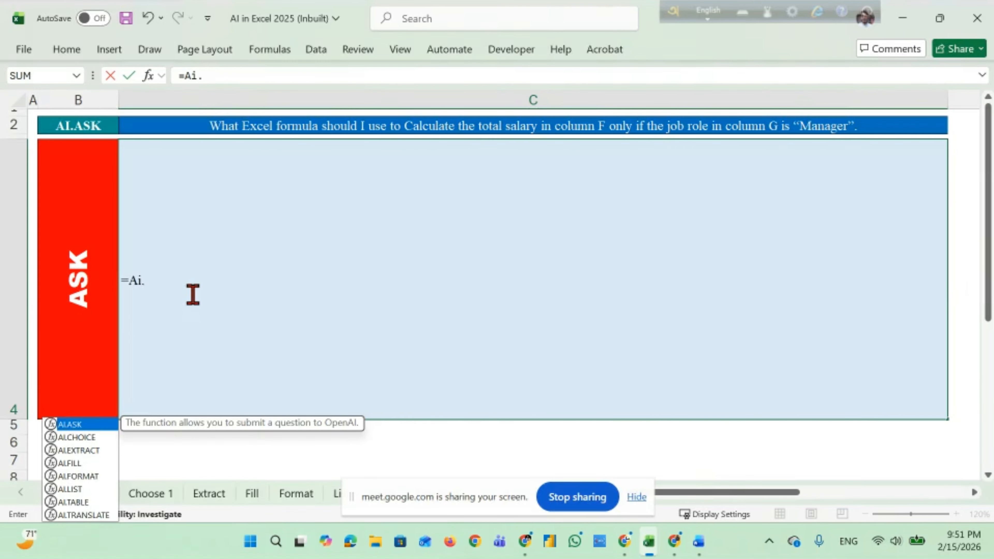
double_click(72, 426)
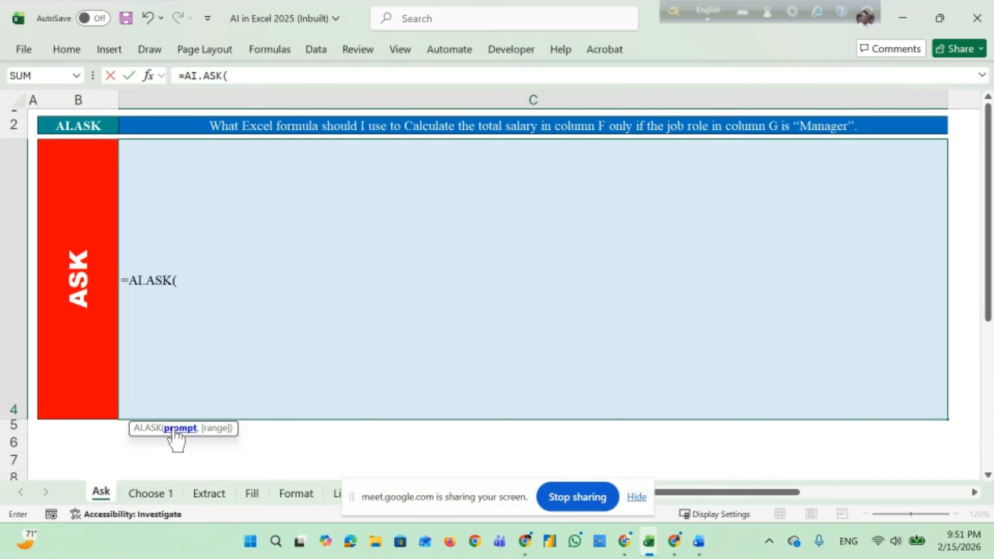
click(253, 126)
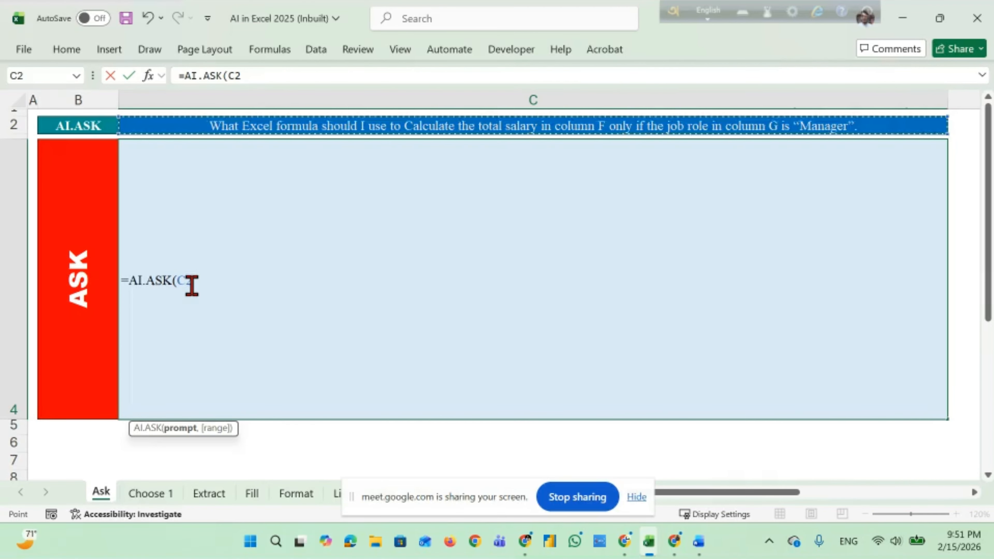
text(")
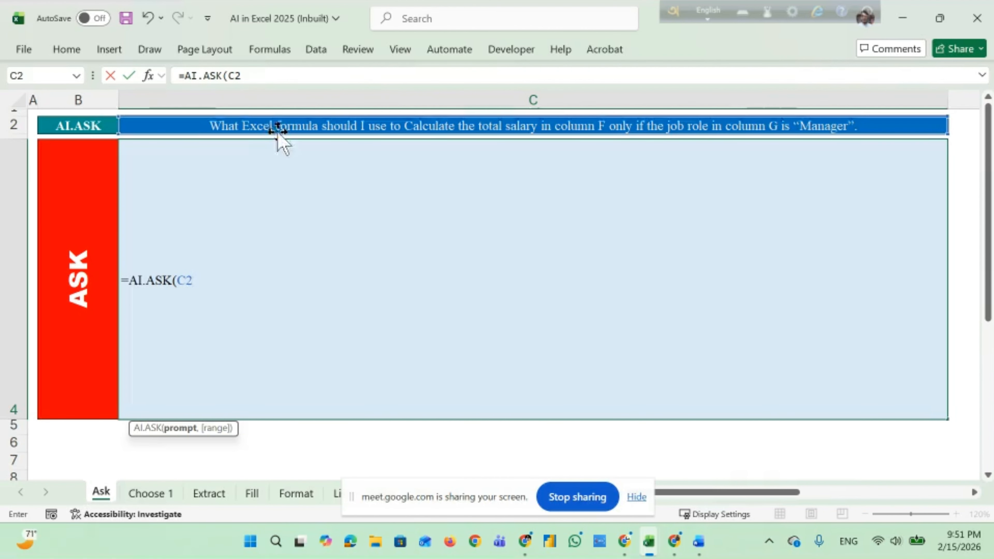
key(BackSpace)
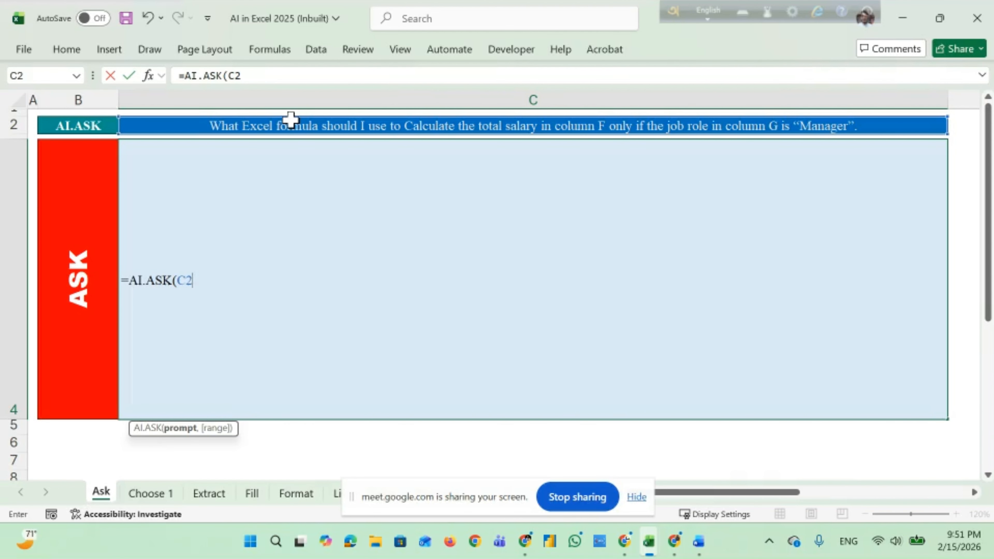
key(Return)
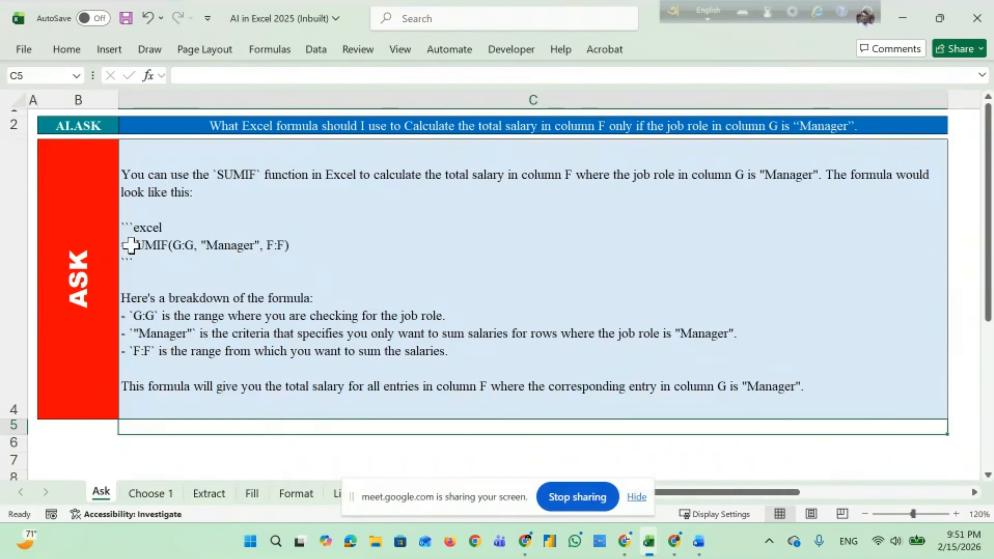
click(199, 245)
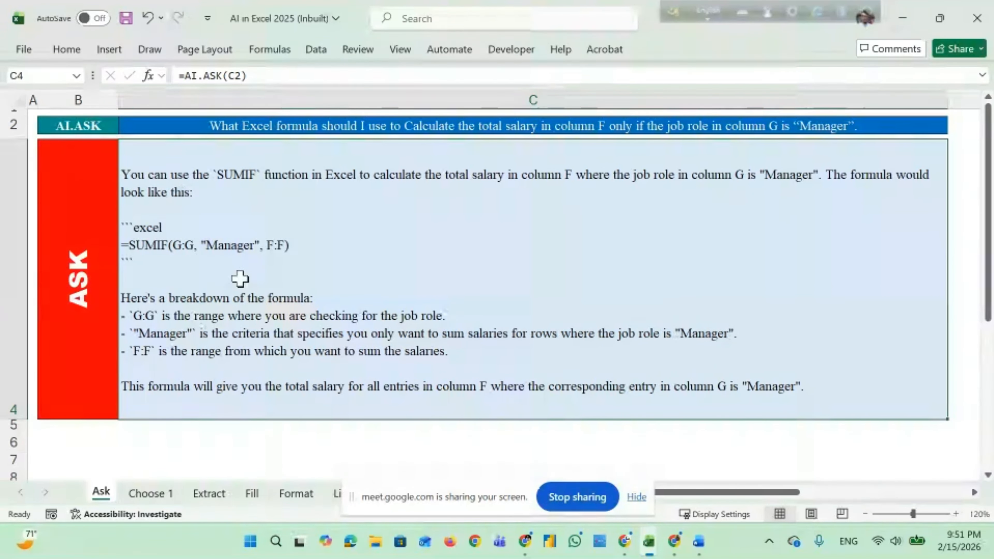
Look over the Choose 1 sheet's AI.CHOOSE table and the Details and Result table beneath it.
click(150, 492)
scroll(417, 249, up, 5)
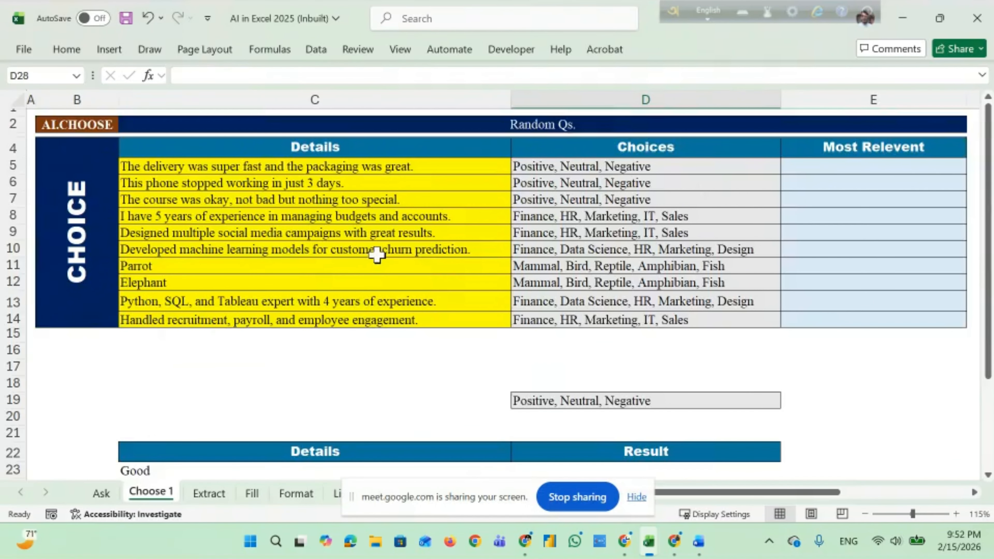
scroll(373, 256, down, 1)
scroll(373, 258, down, 1)
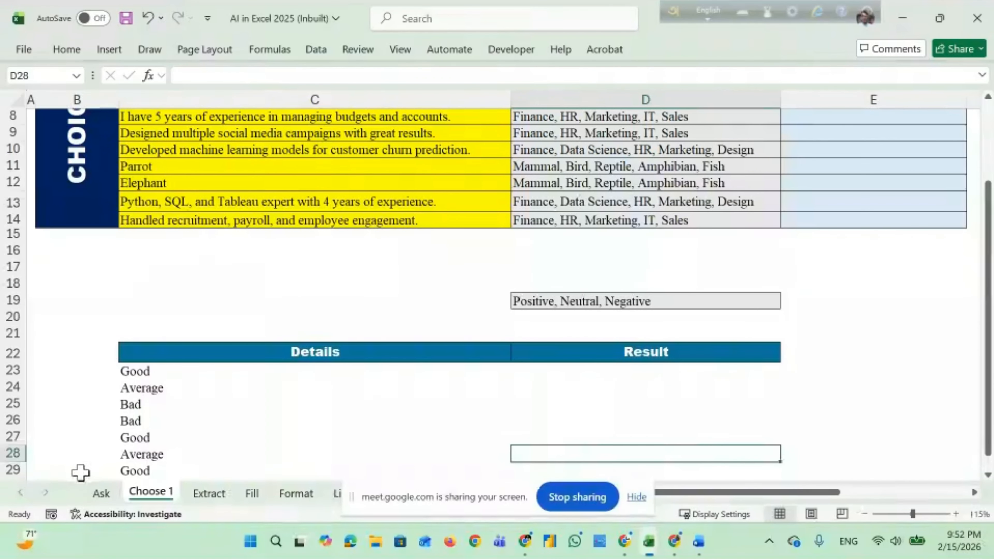
click(95, 493)
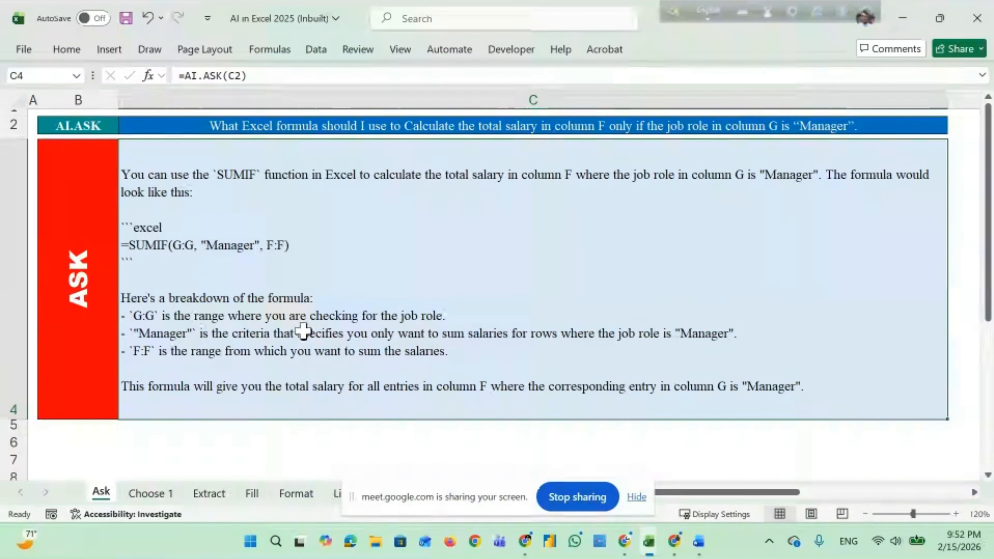
click(150, 494)
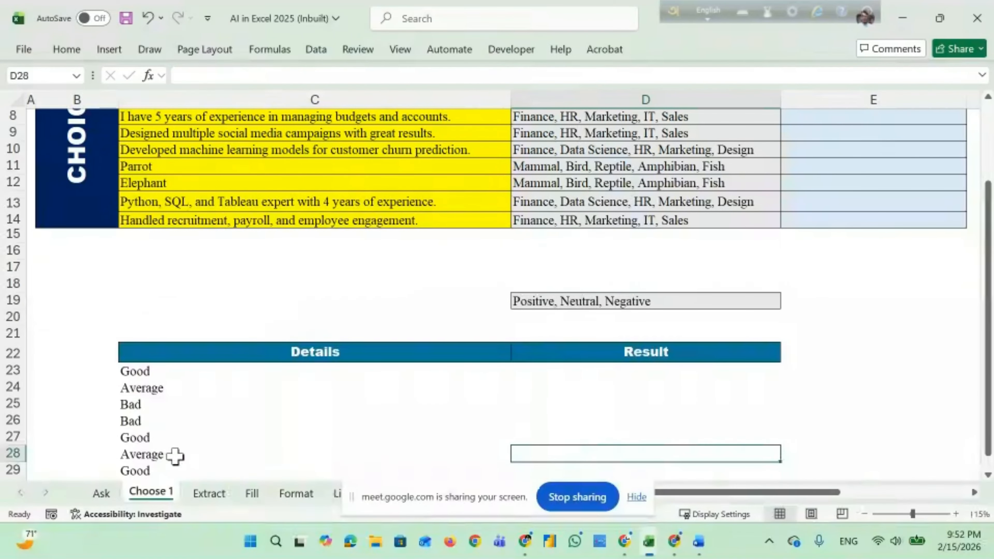
scroll(156, 301, up, 2)
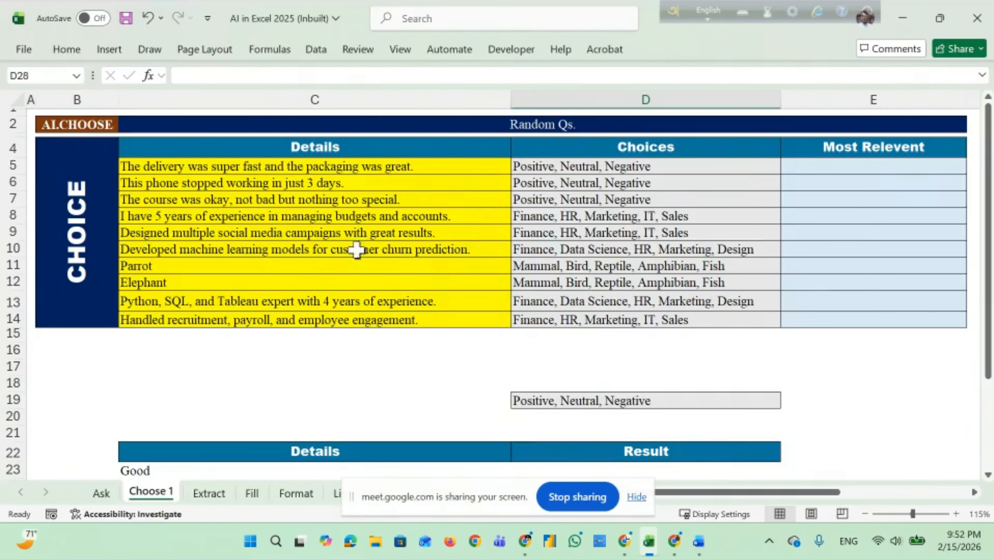
scroll(514, 269, down, 3)
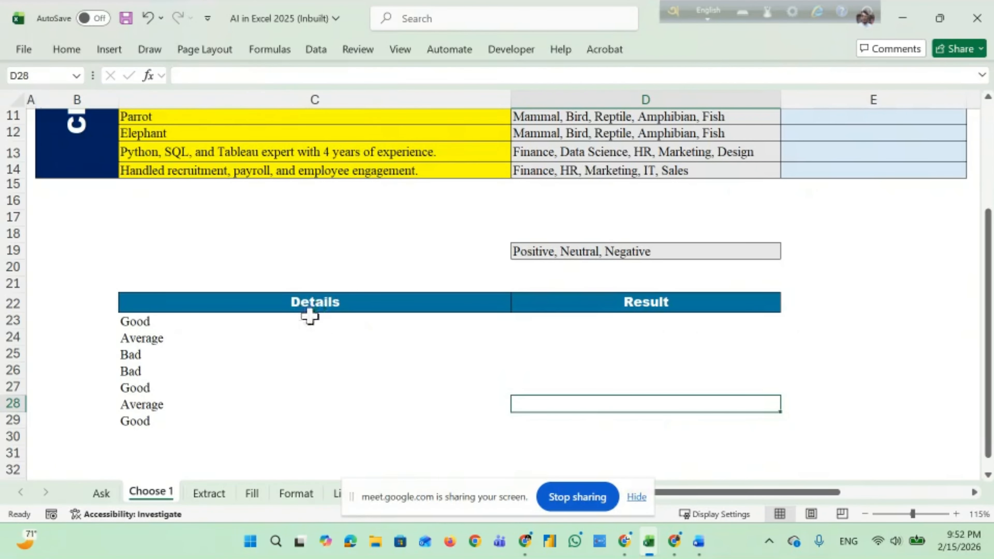
Go through the Details entries in C23:C29 one by one.
click(191, 322)
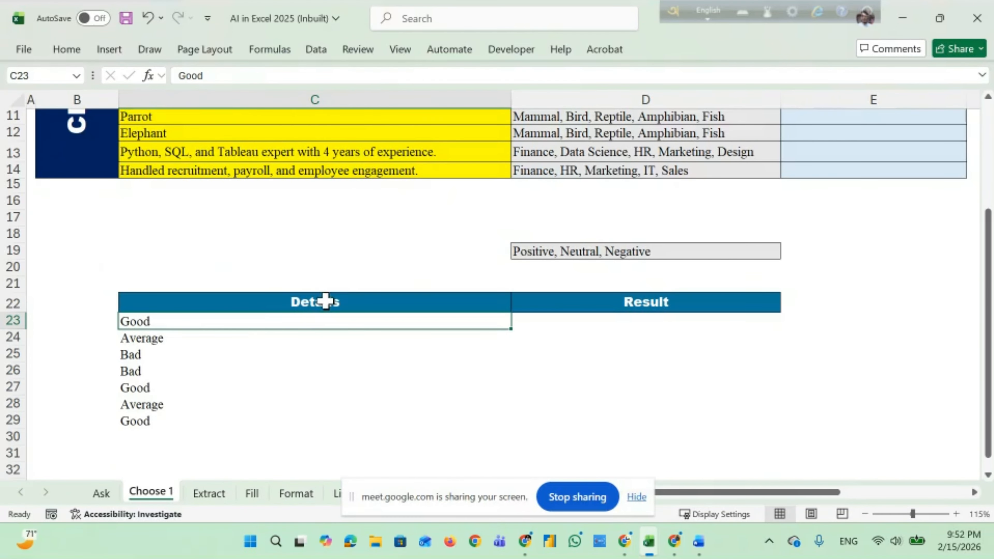
click(172, 339)
click(158, 354)
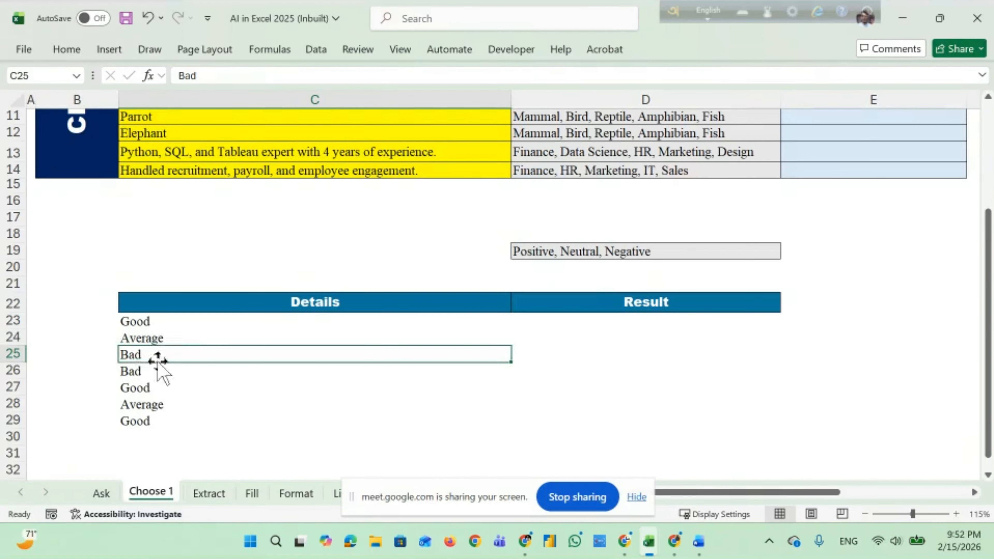
click(156, 371)
click(158, 388)
click(161, 404)
click(161, 421)
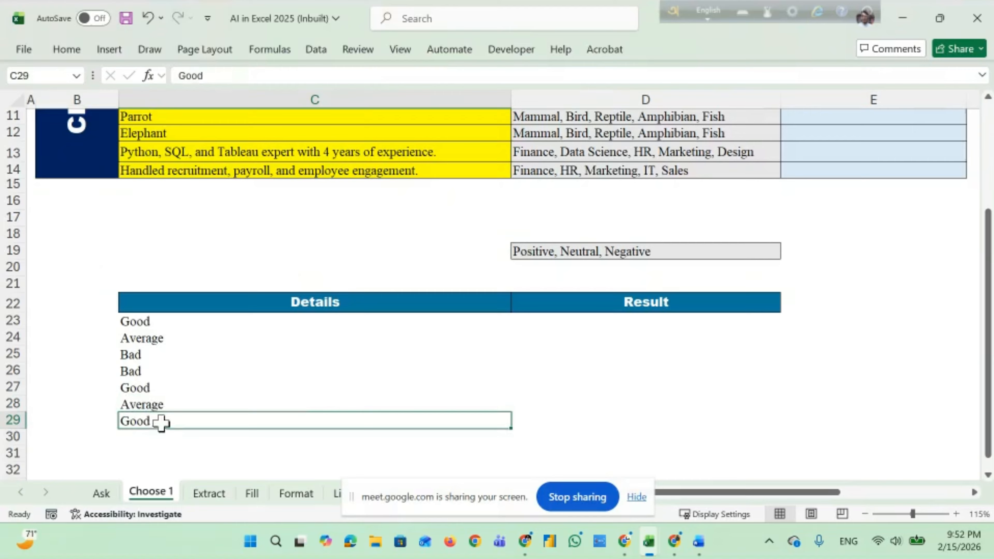
Compare the Good, Average and Bad entries with the list of choices in D19.
click(575, 323)
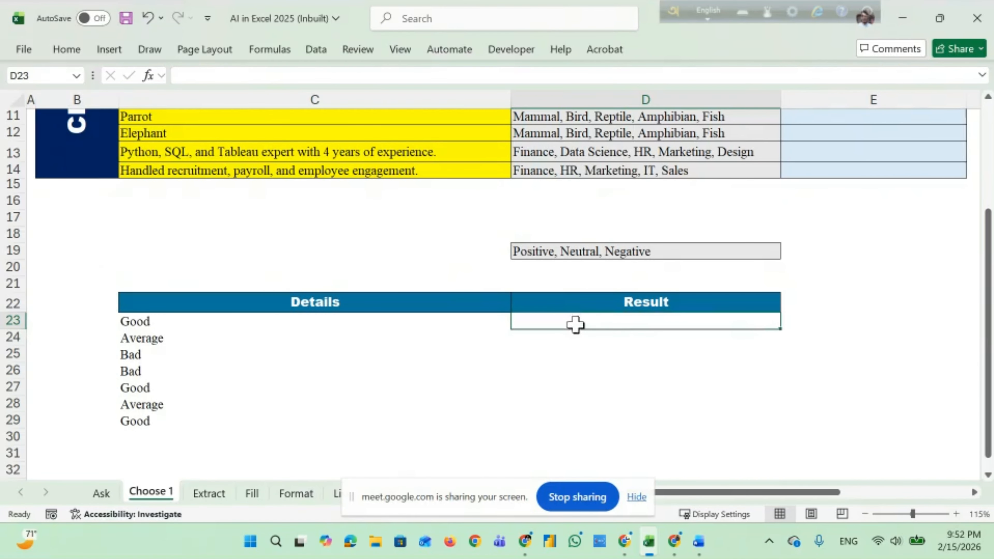
click(201, 324)
click(535, 246)
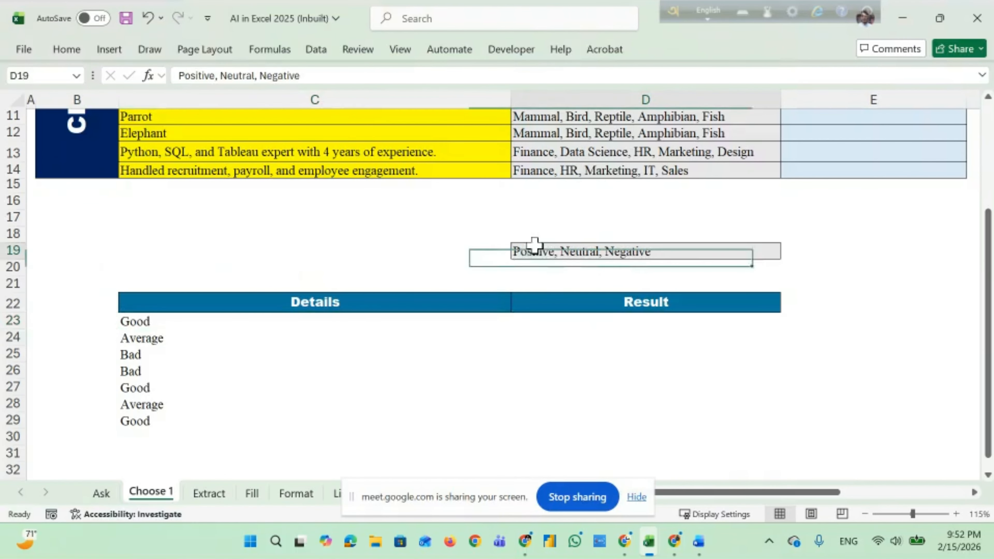
click(599, 334)
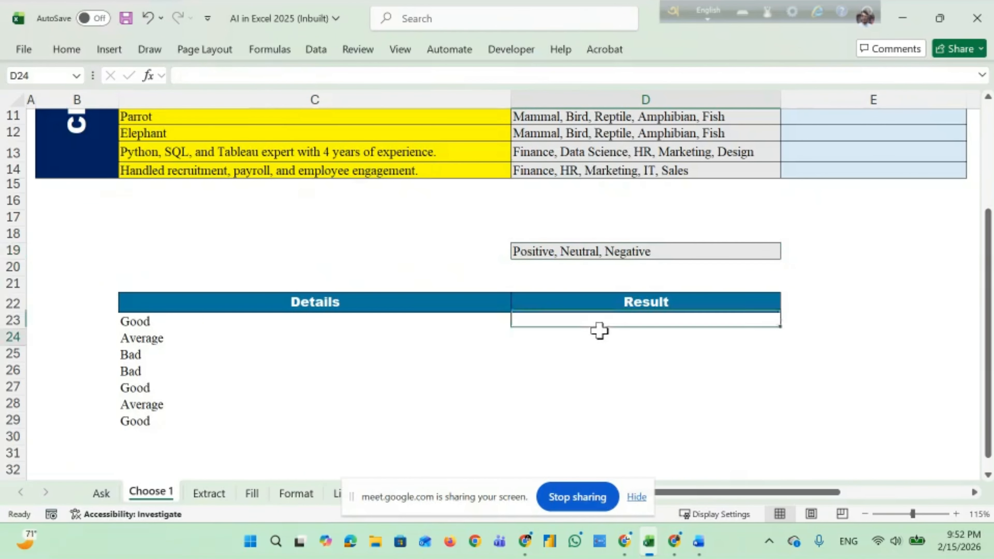
click(241, 340)
click(574, 251)
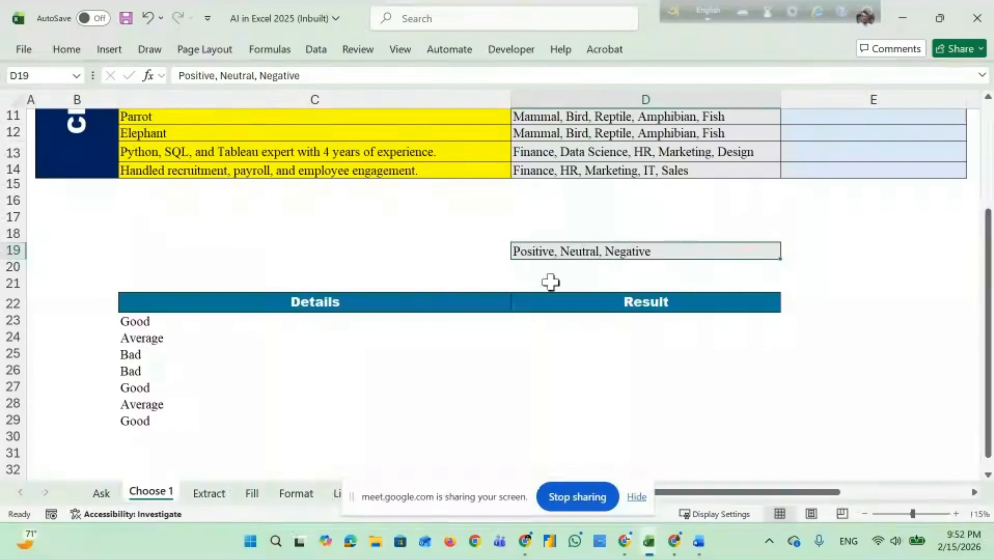
click(143, 355)
click(670, 253)
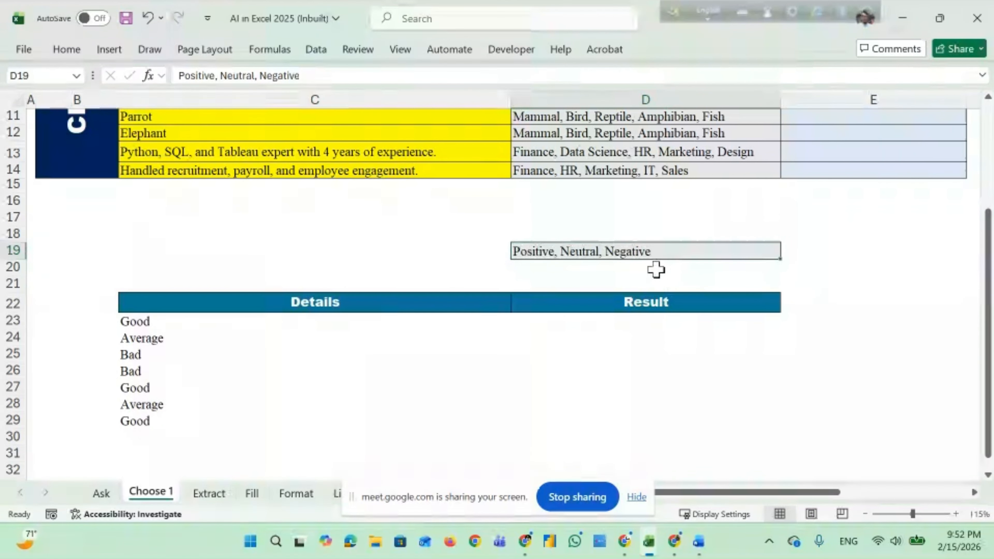
Start an IF formula in D23 with the logical test C23="Good".
click(646, 321)
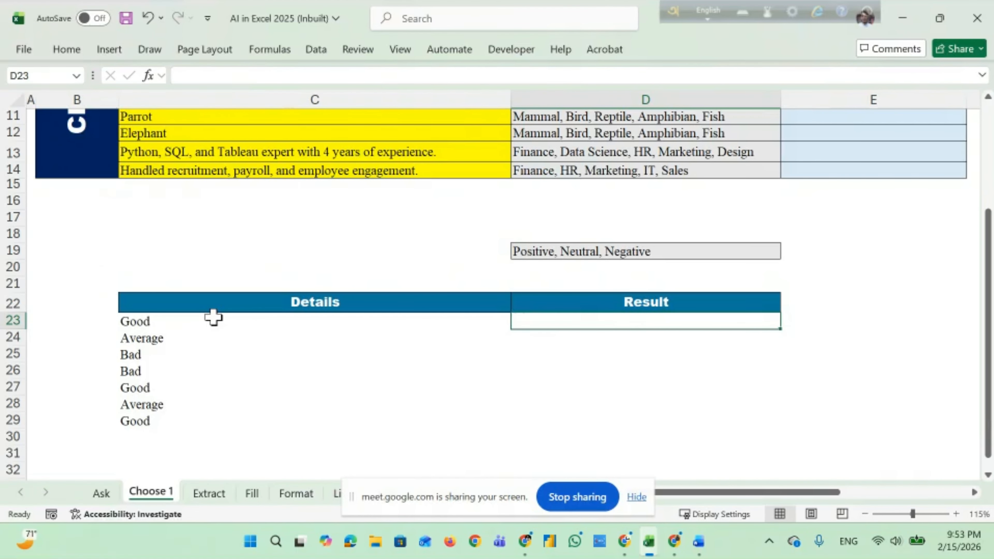
click(176, 322)
click(531, 325)
text(=)
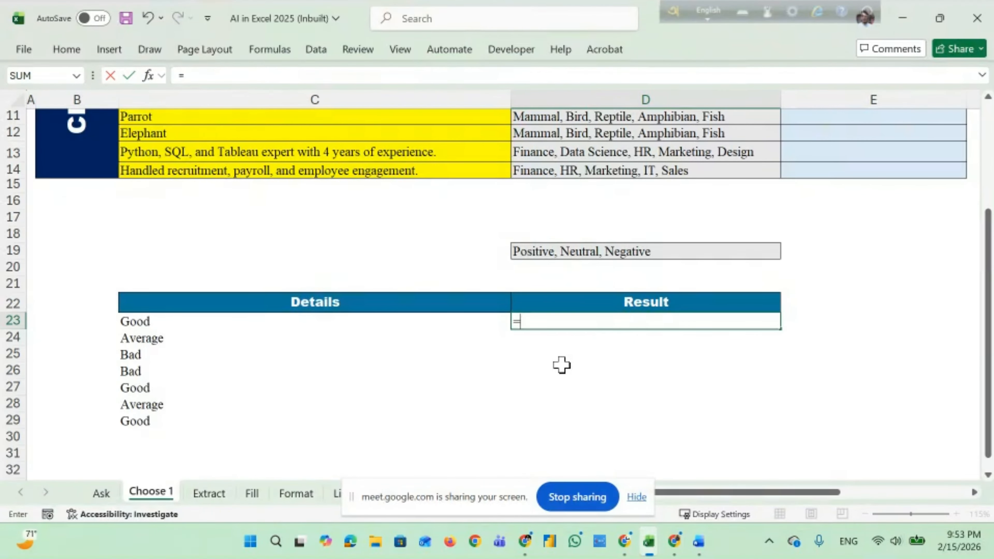
text(IF()
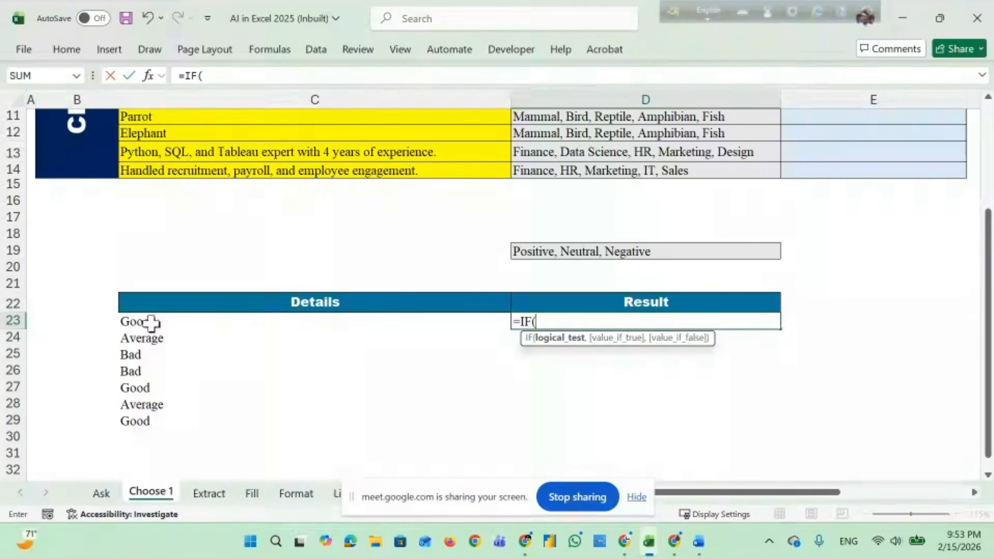
click(160, 322)
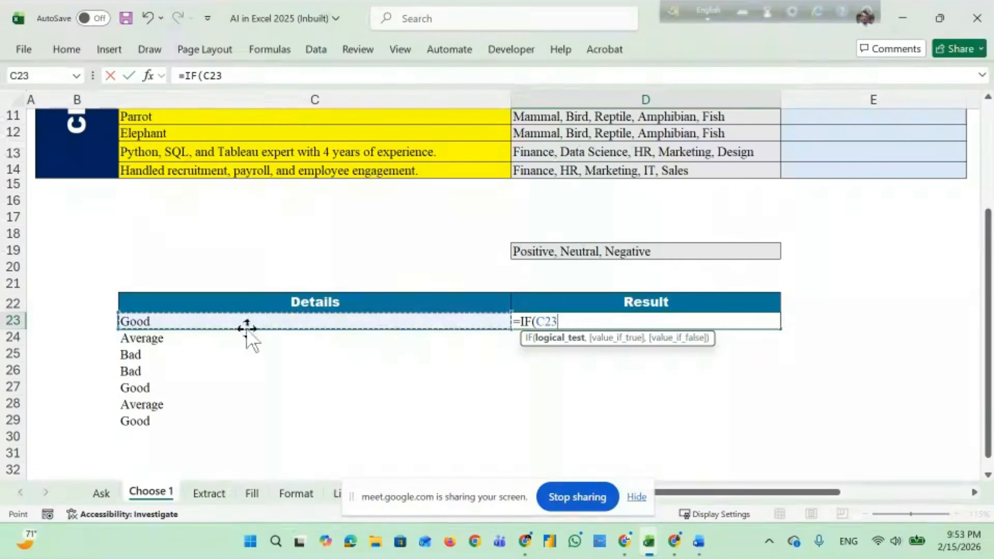
text(,)
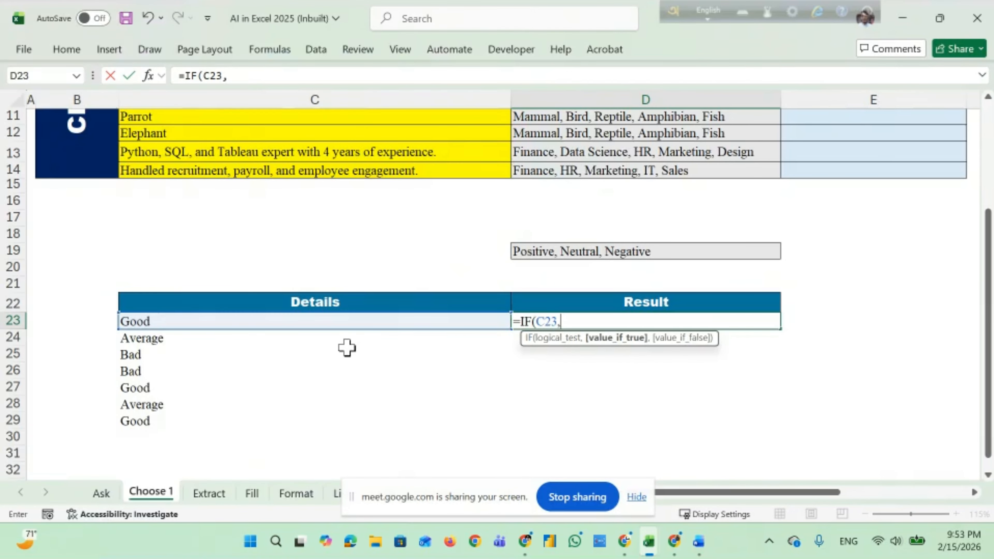
key(BackSpace)
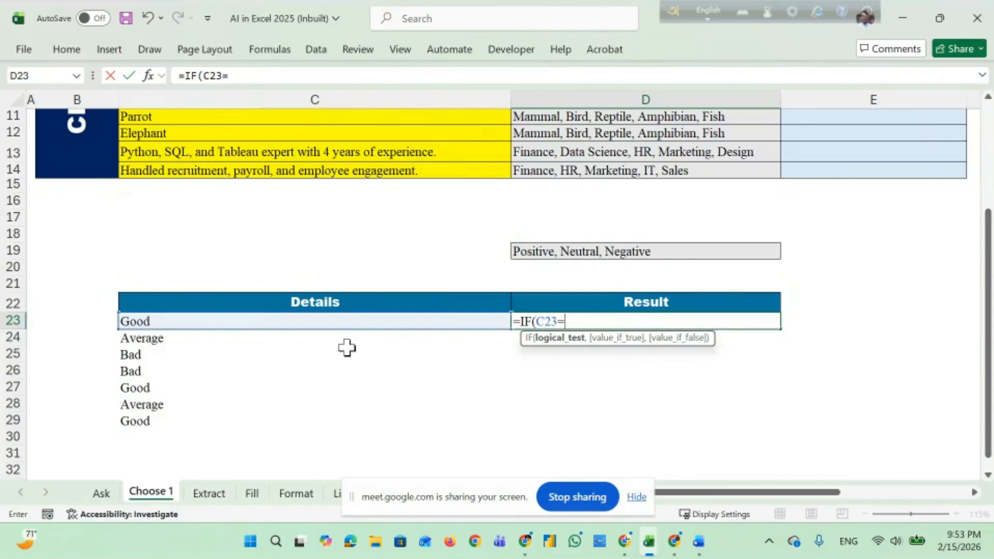
text("Good)
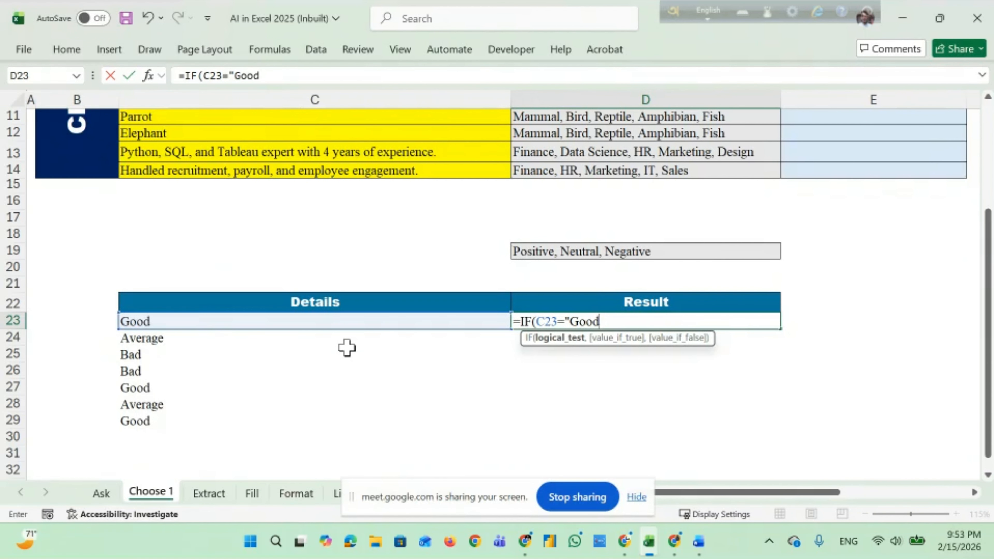
text(",)
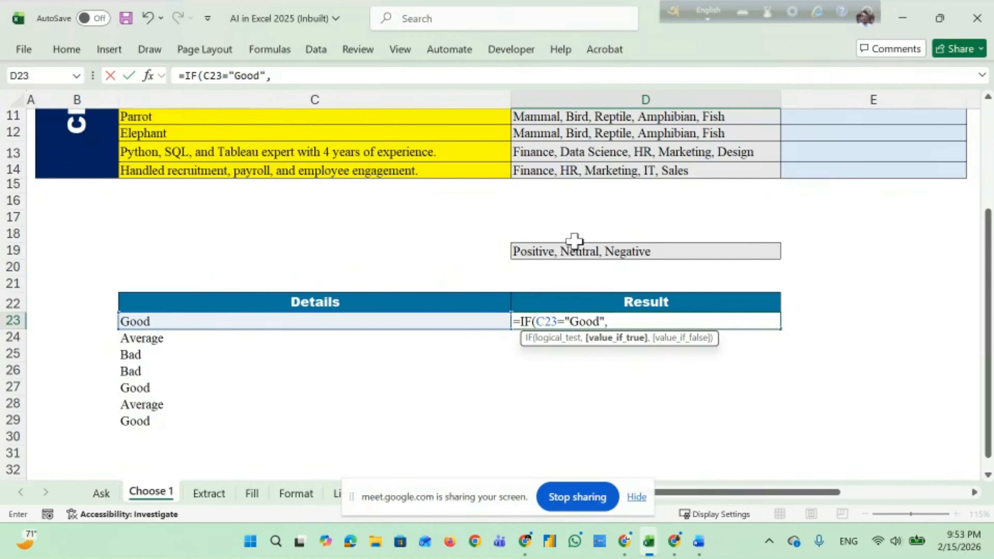
Add "Positive" in quotation marks as the IF formula's value if true, followed by a comma.
text(Po)
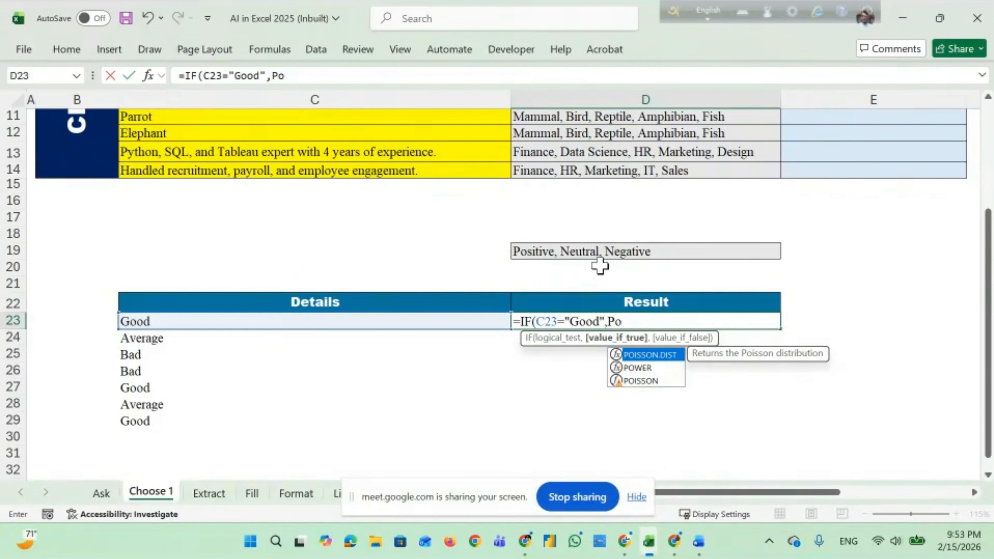
text(sitive)
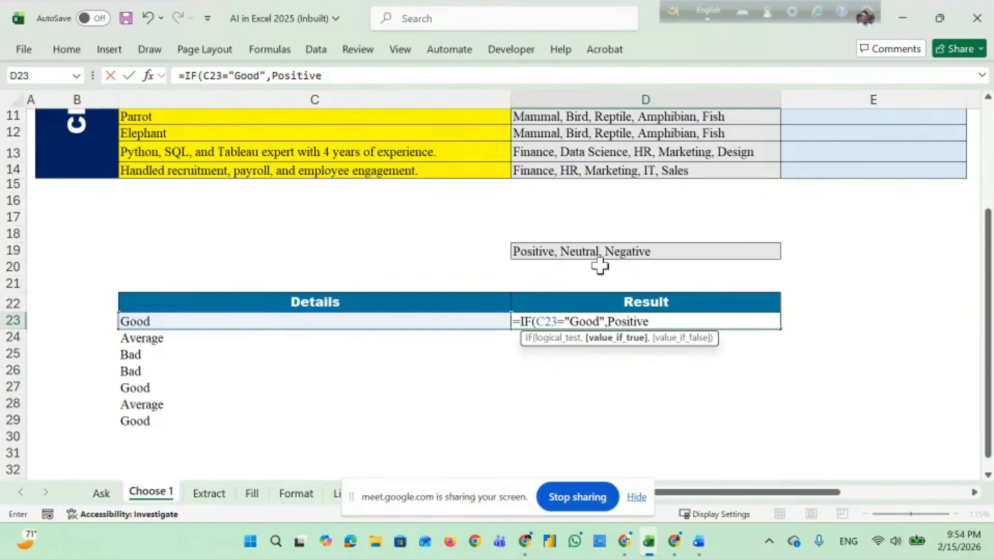
text(,)
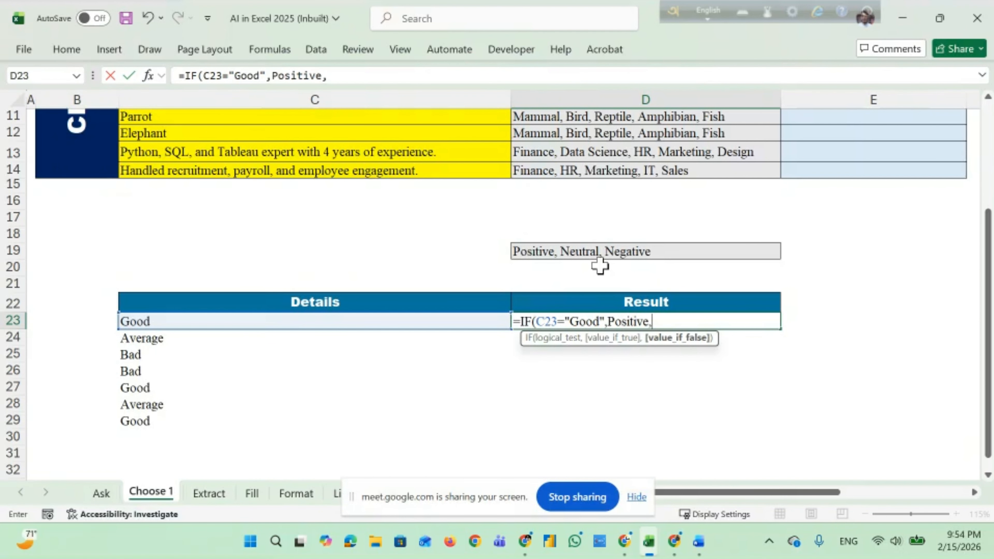
text(N)
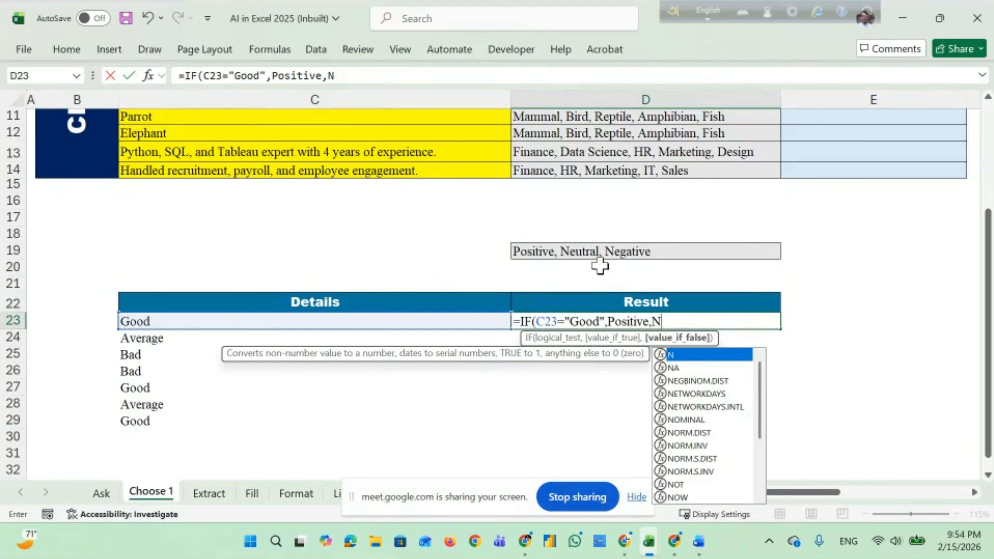
key(BackSpace)
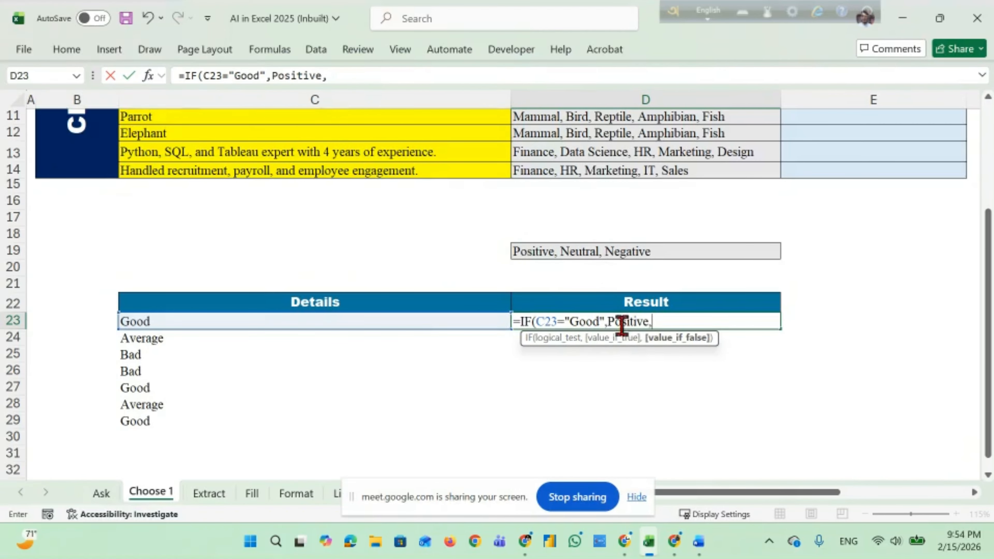
click(606, 321)
text(")
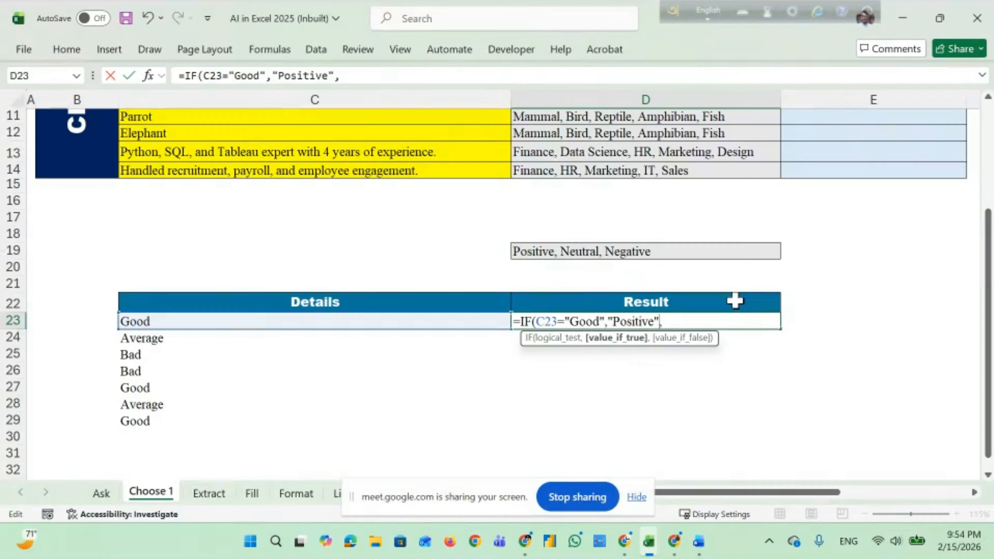
Complete the IF formula in D23 with "Nagetive" as the value if false and copy it down through D29.
click(688, 321)
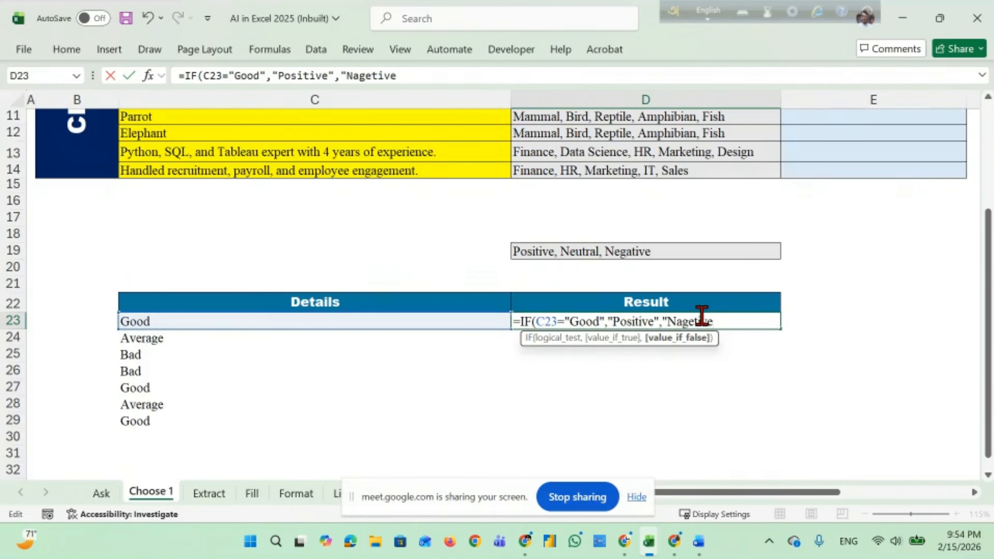
key(Return)
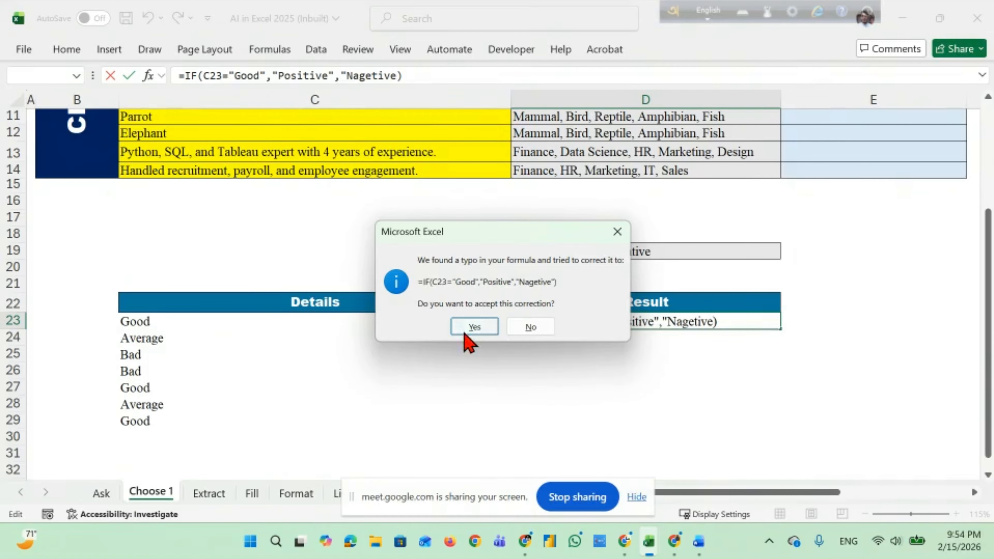
click(469, 328)
click(736, 323)
drag(781, 329, 768, 435)
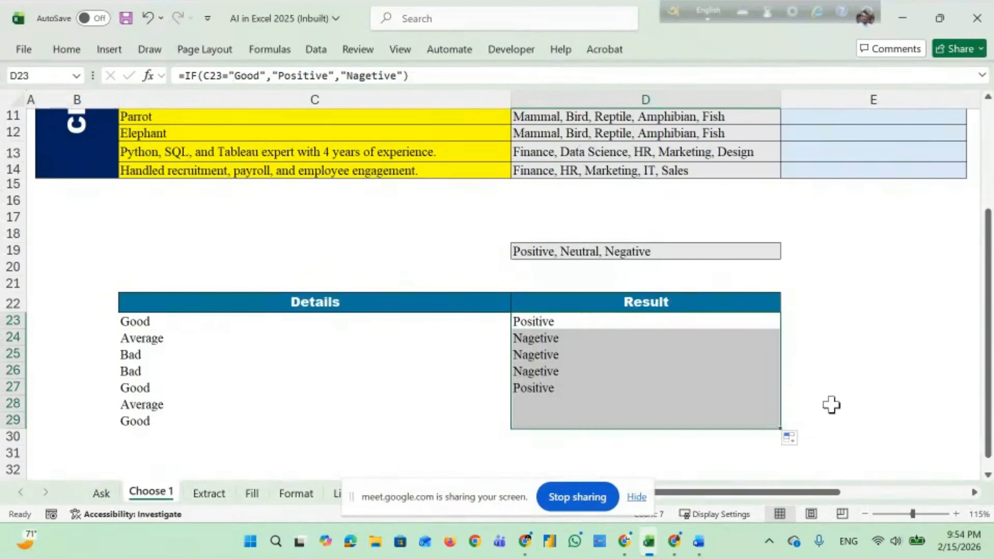
click(826, 372)
Check the IF results in D23:D29 against the matching Details entries in column C.
click(543, 322)
click(552, 351)
click(559, 387)
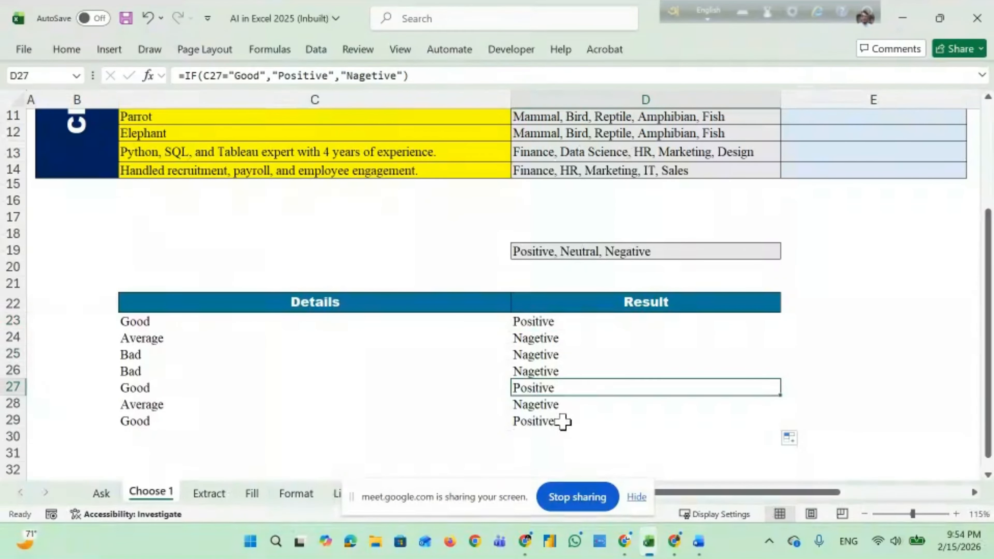
click(563, 422)
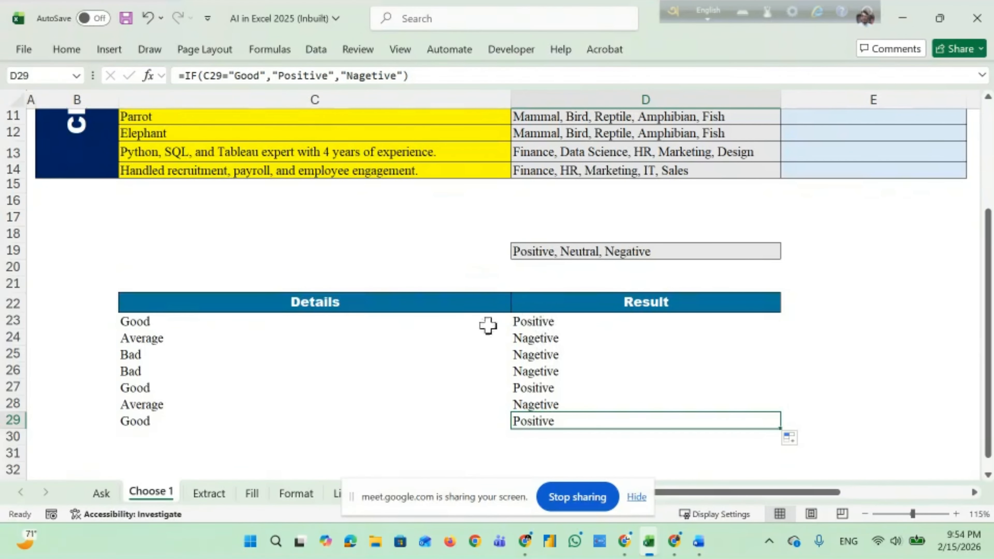
click(132, 321)
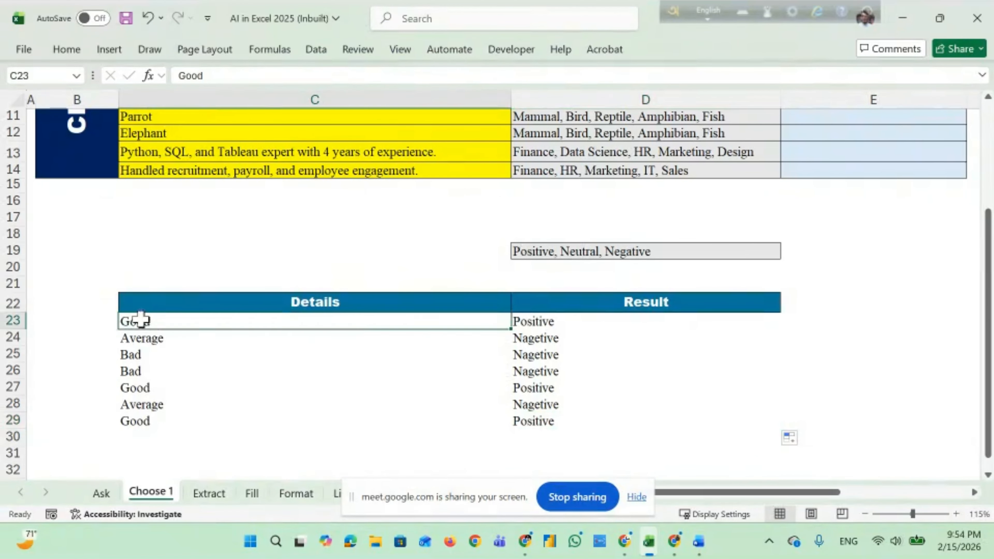
click(568, 316)
click(563, 421)
Compare the full-sentence Details entries in C5:C14 with the "Good" criterion in D23's IF formula.
scroll(715, 349, up, 3)
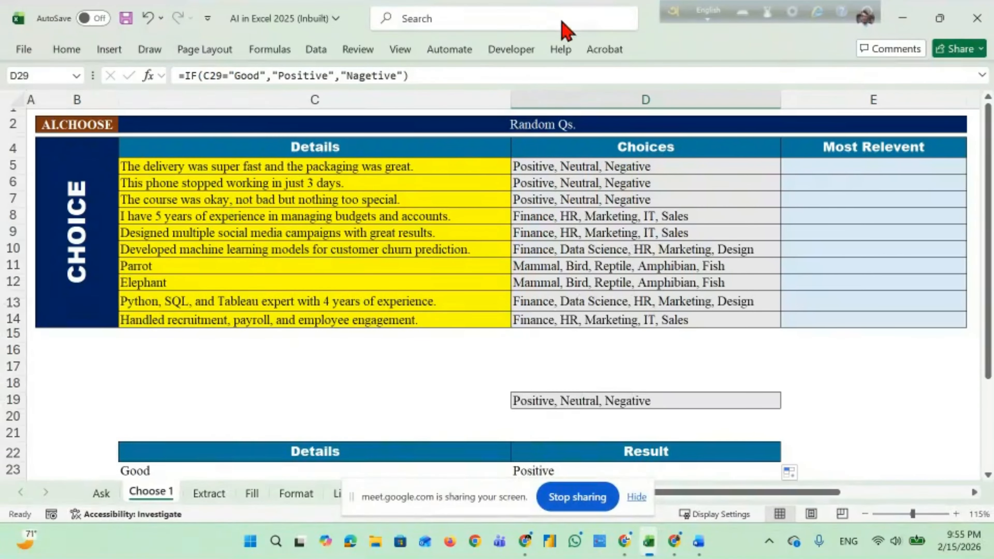
drag(401, 165, 374, 317)
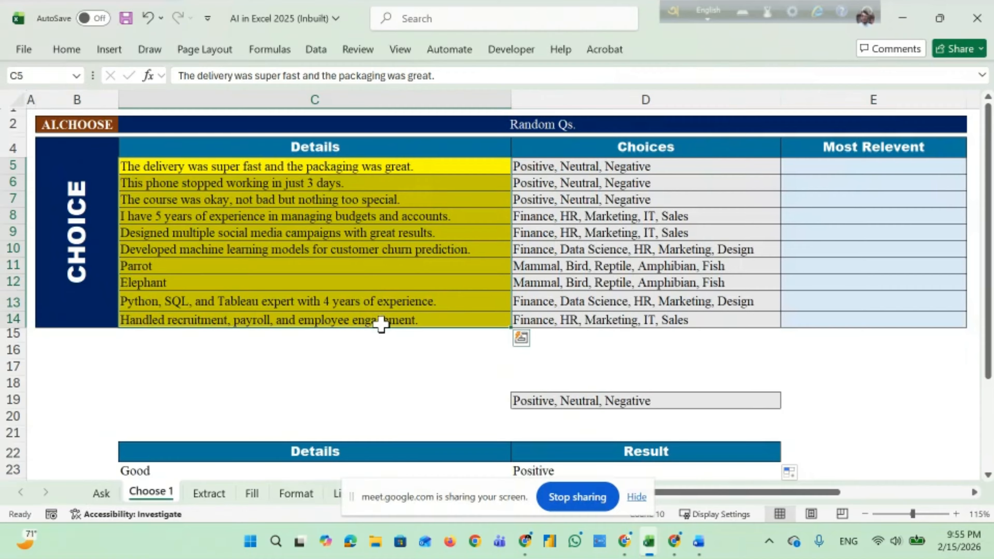
click(353, 353)
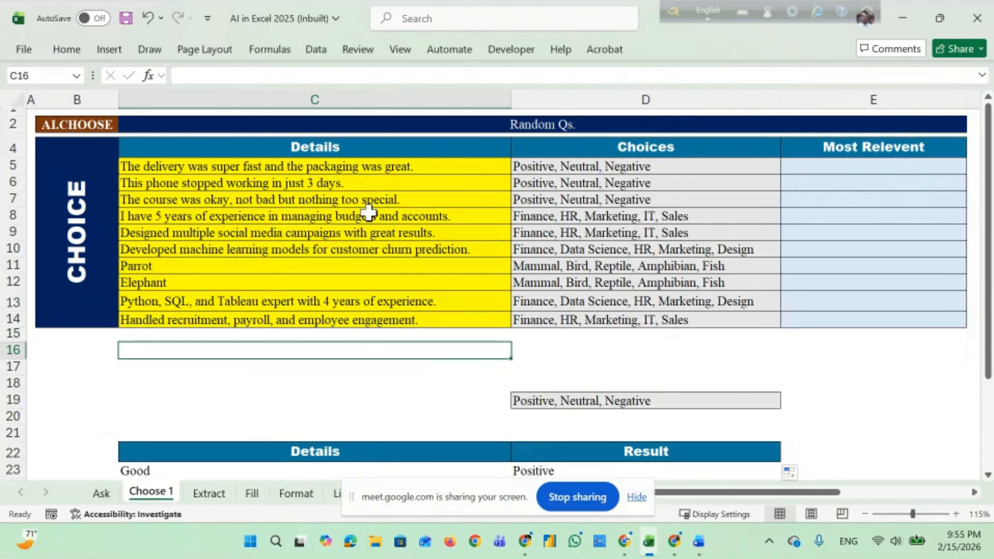
scroll(572, 386, down, 2)
click(579, 370)
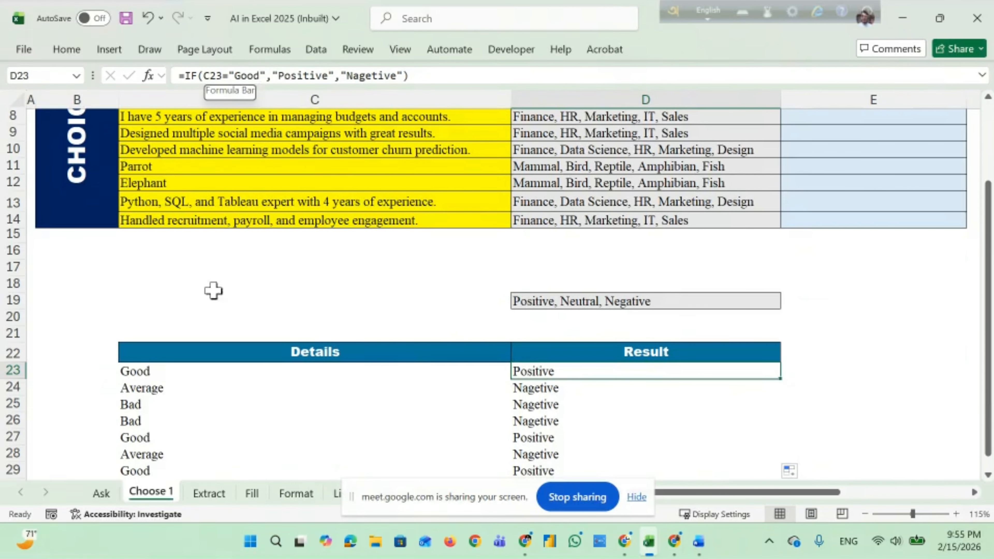
drag(266, 76, 227, 76)
scroll(304, 149, up, 2)
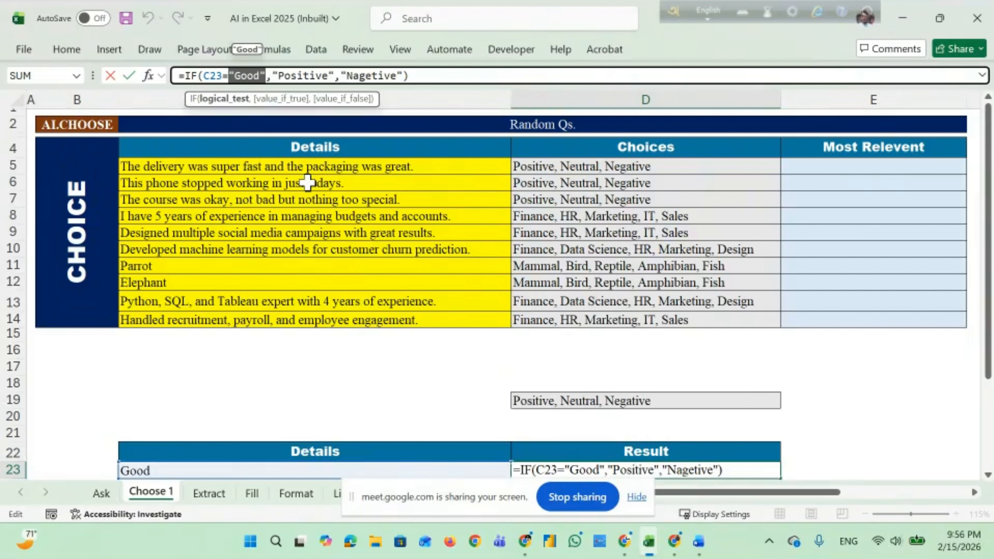
key(ctrl+Return)
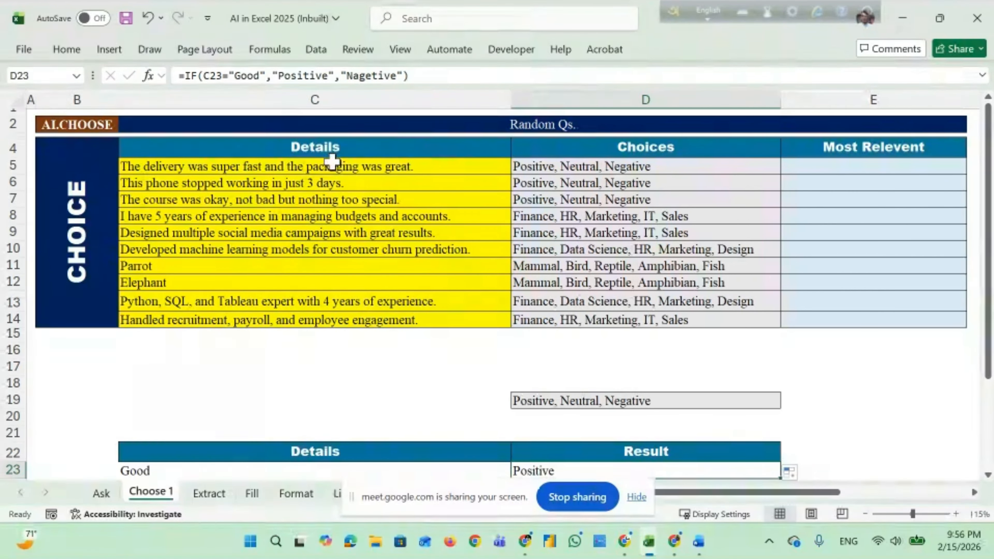
drag(330, 161, 319, 323)
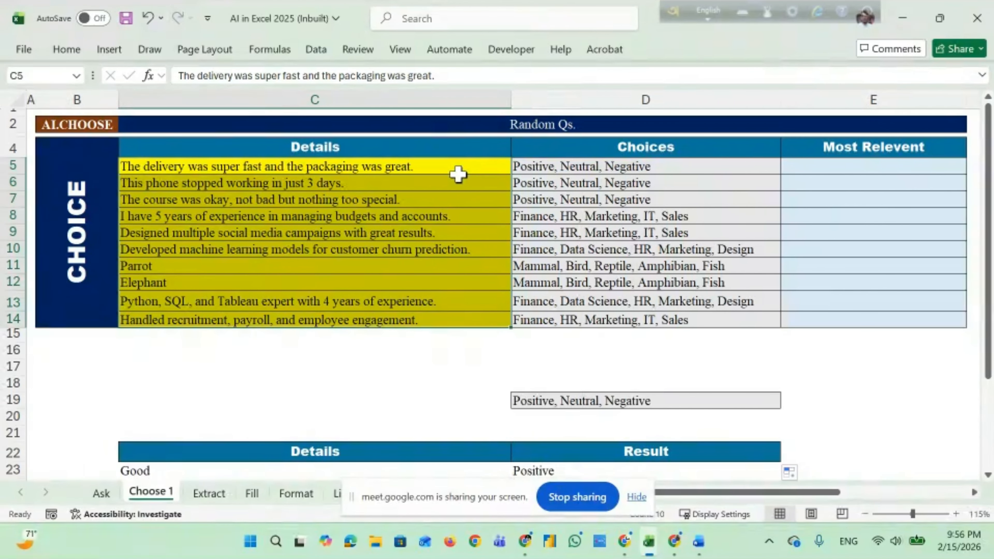
Enter the formula =AI.CHOICE(C5,D5) in E5, using the Details text as value and the Choices cell as choices.
click(837, 167)
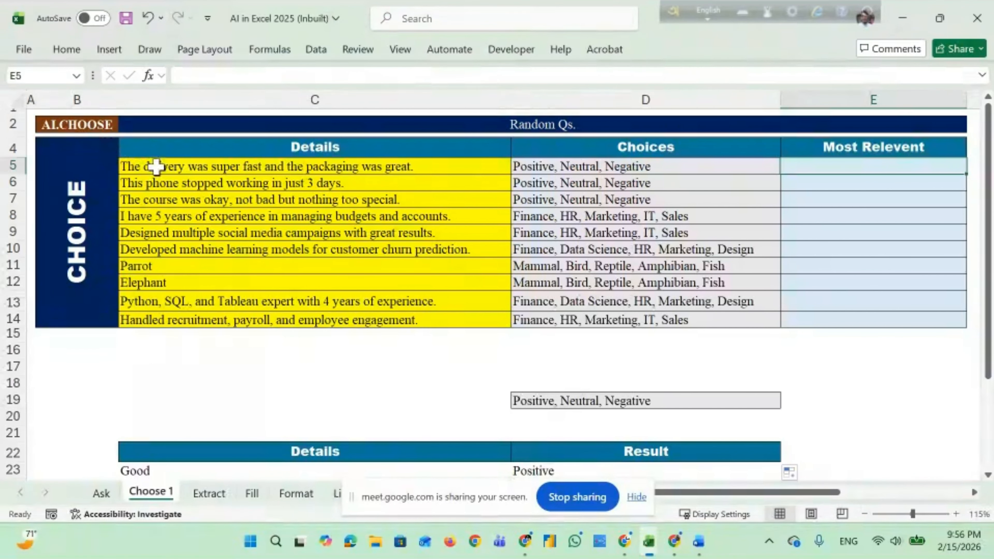
text(=)
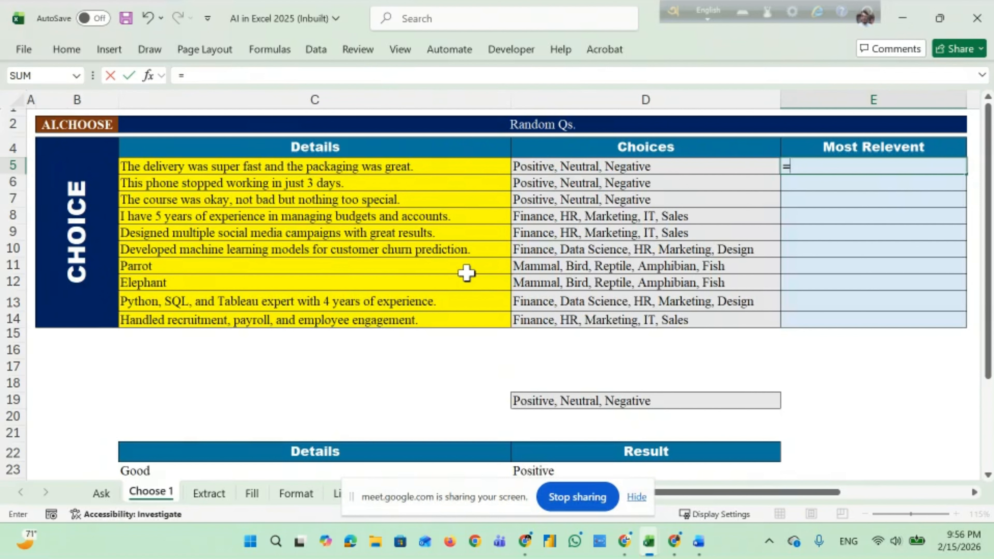
text(Ai.)
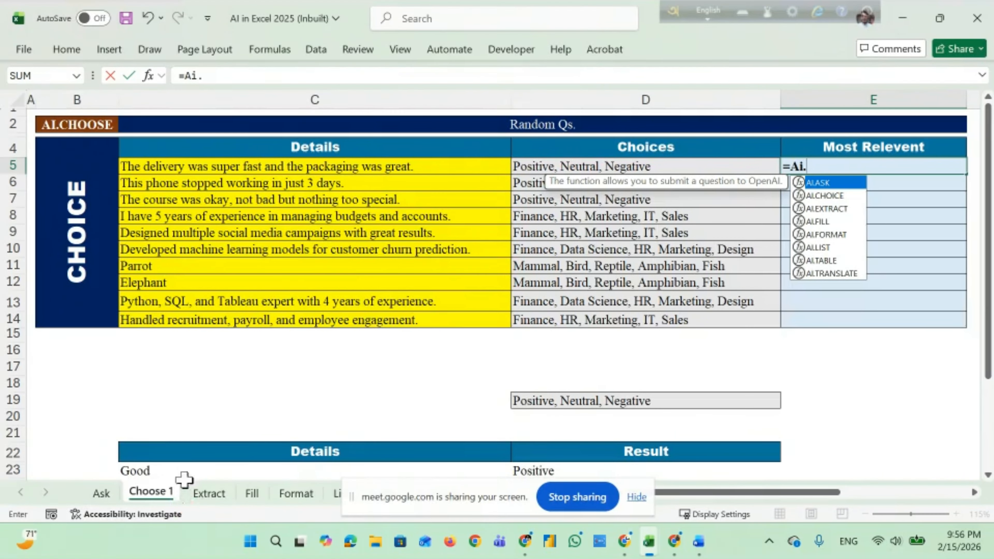
click(818, 199)
double_click(819, 198)
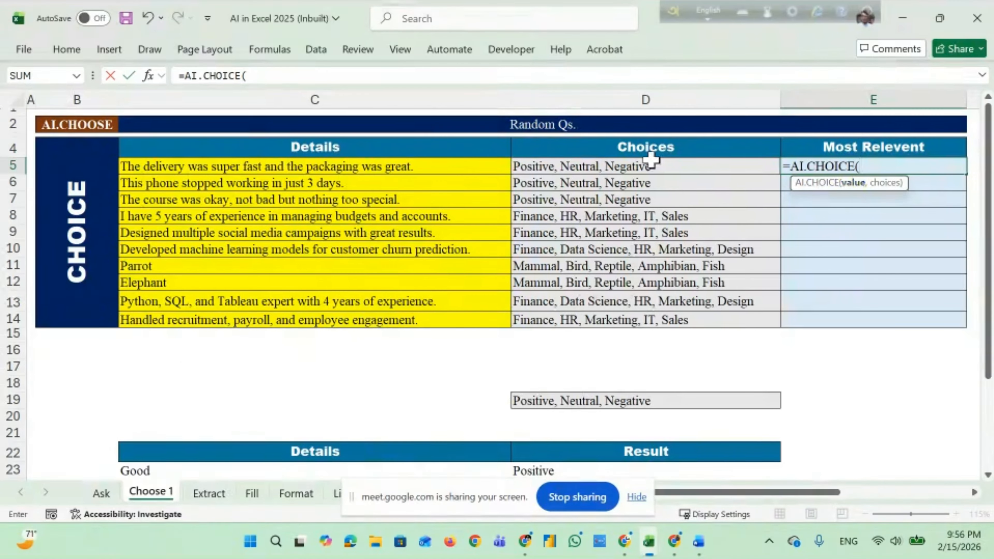
click(436, 168)
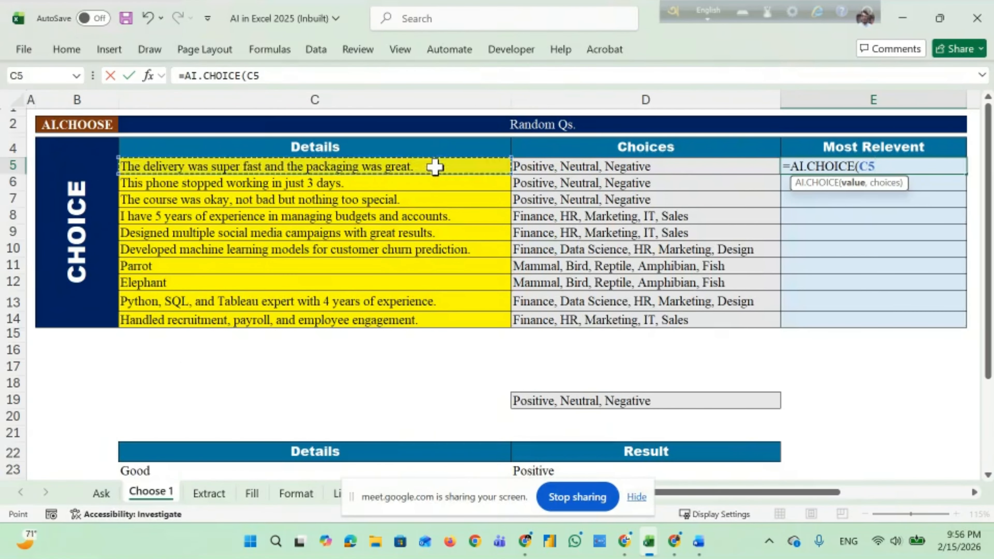
text(,)
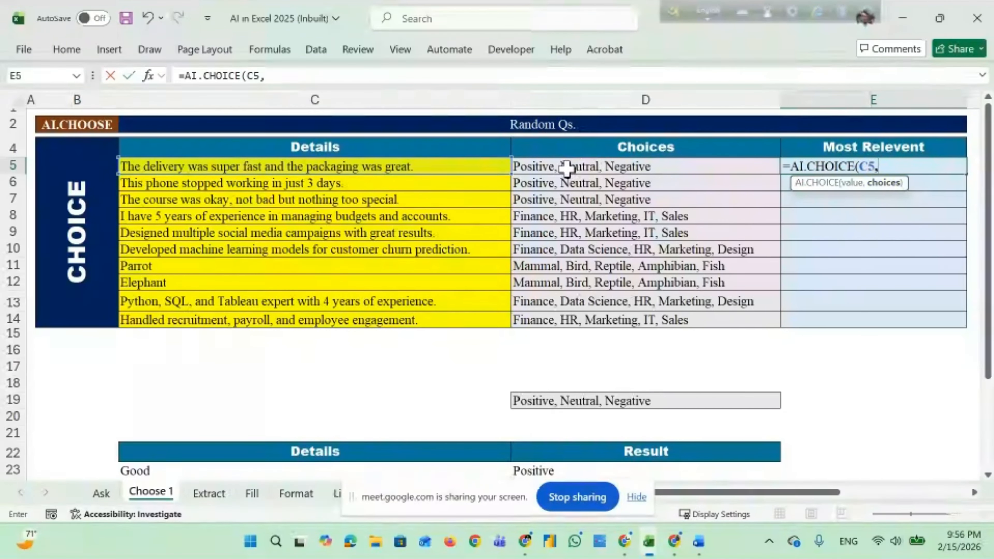
click(607, 164)
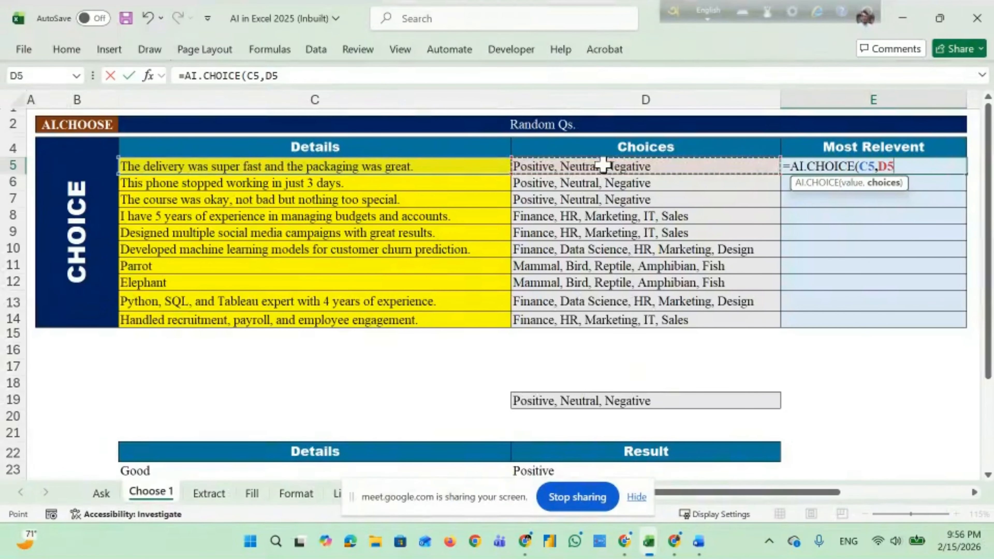
text())
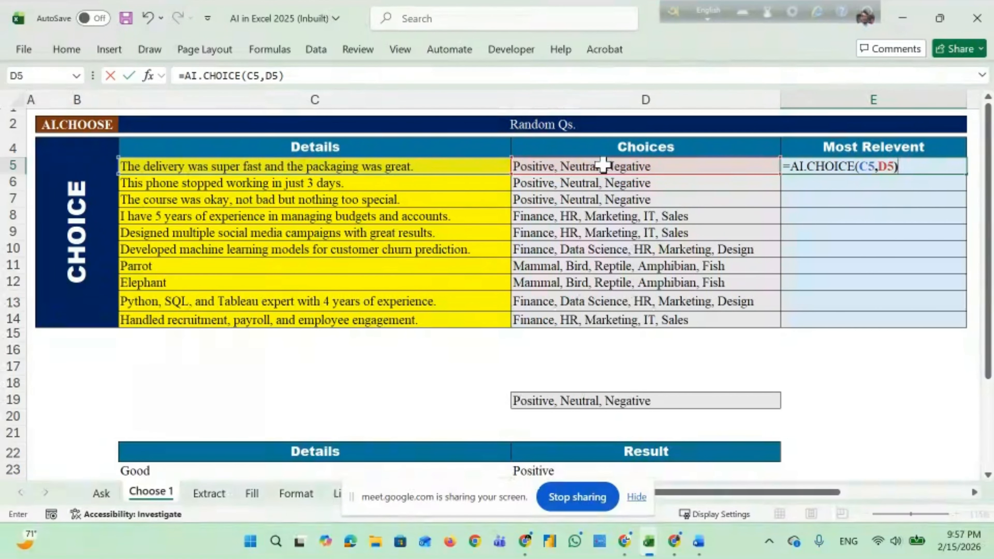
key(Return)
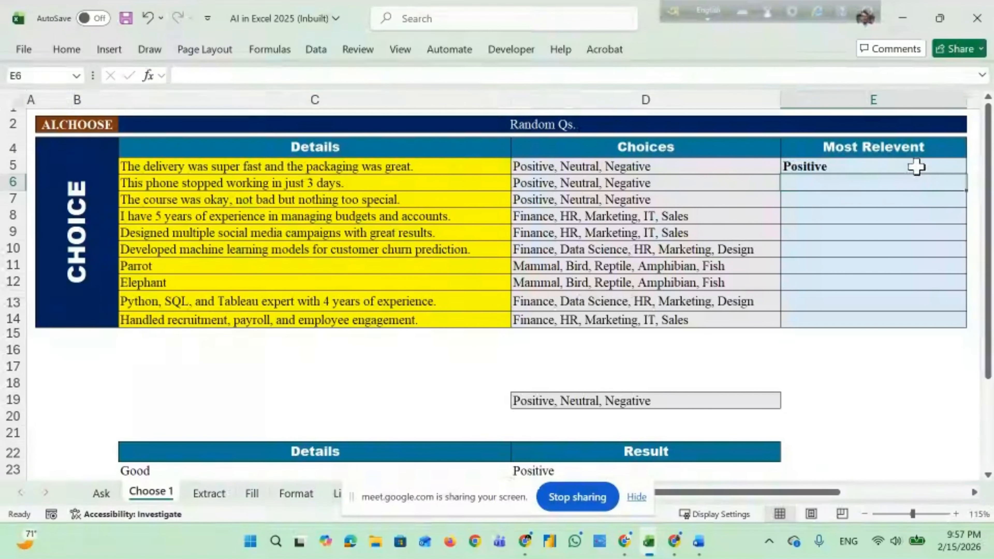
Copy the AI.CHOICE formula from E5 down through E14.
click(916, 167)
drag(967, 175, 959, 327)
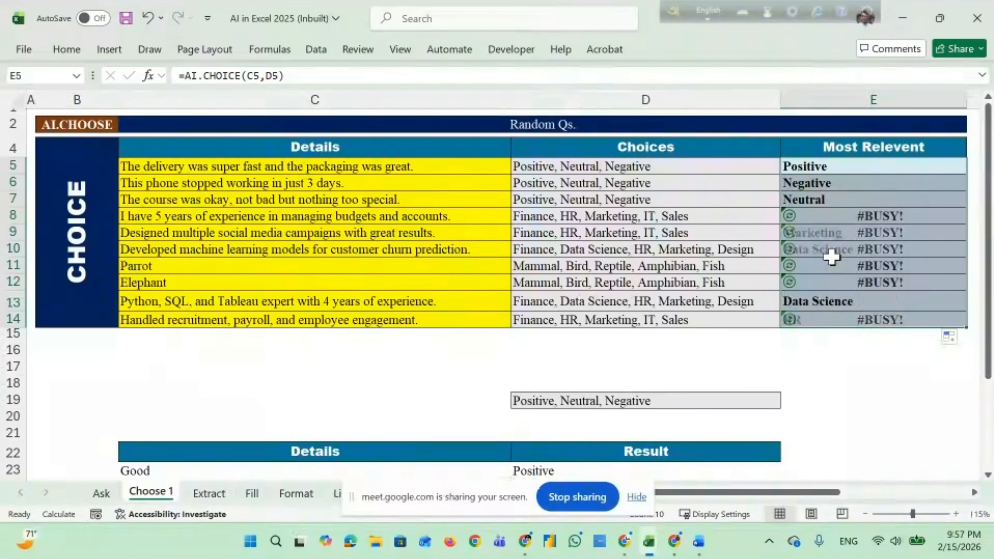
click(835, 372)
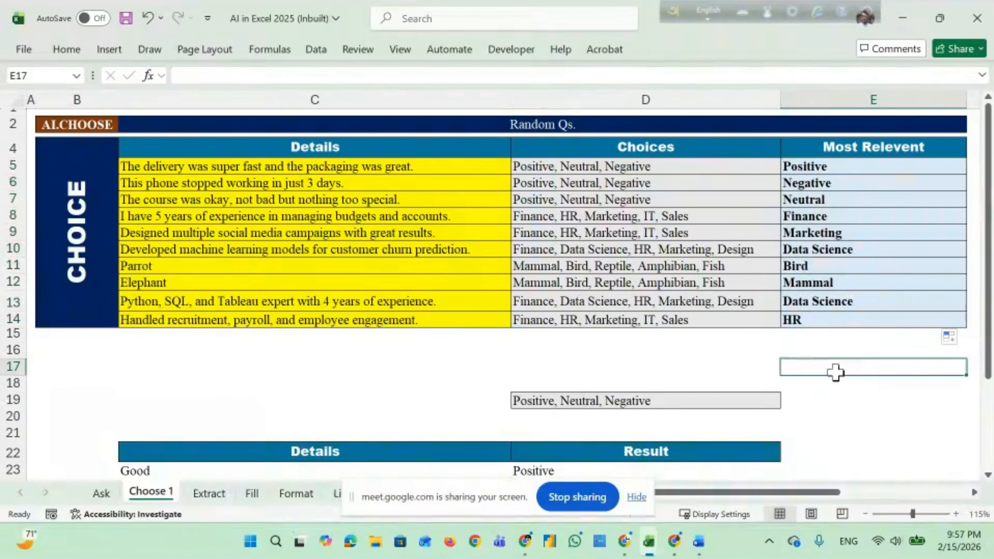
Compare the review sentences in C5:C7 with their AI.CHOICE results in the Most Relevent column.
click(415, 165)
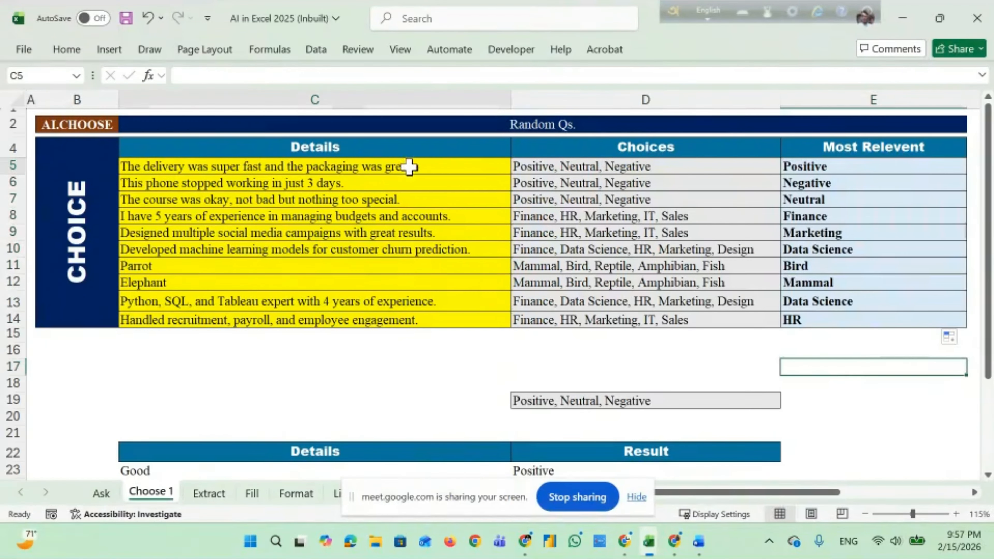
click(443, 184)
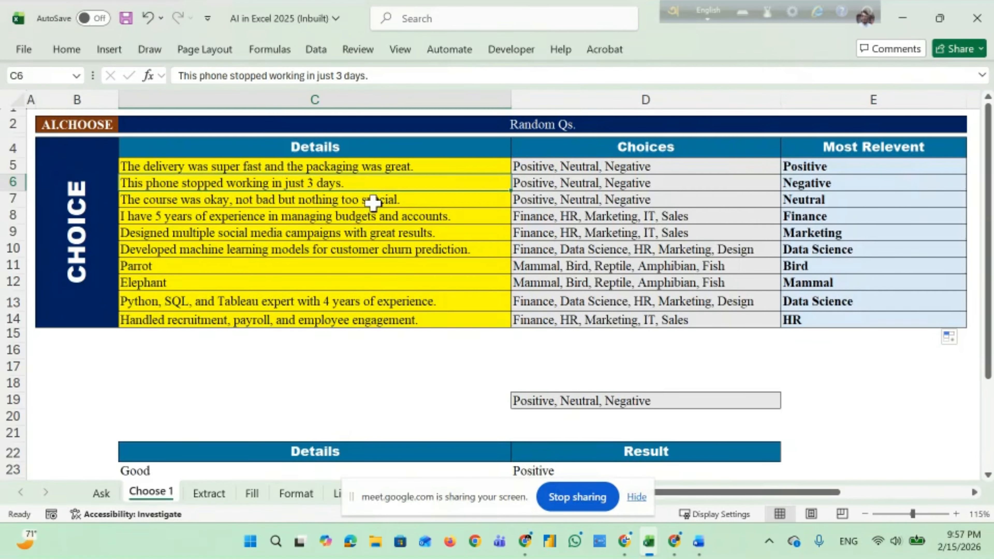
click(821, 183)
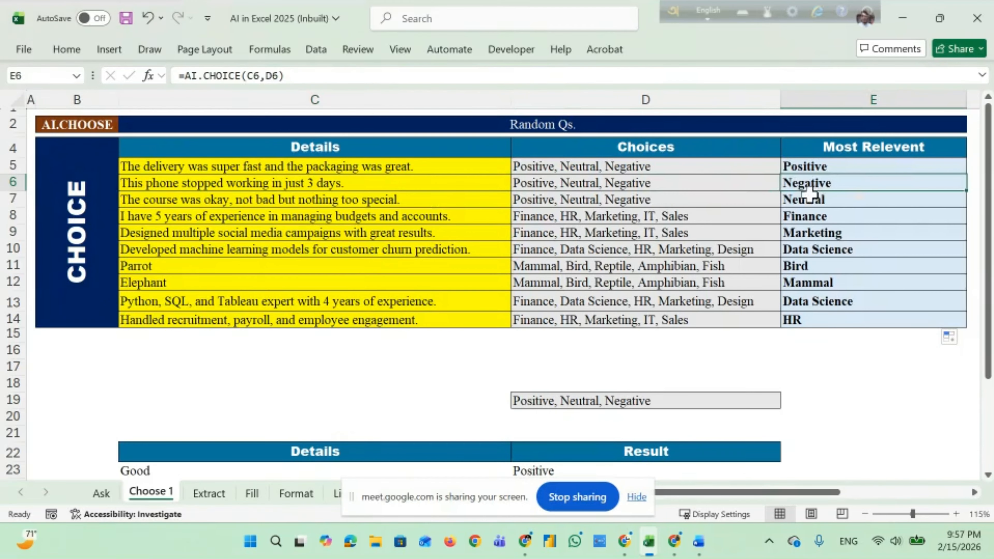
click(354, 199)
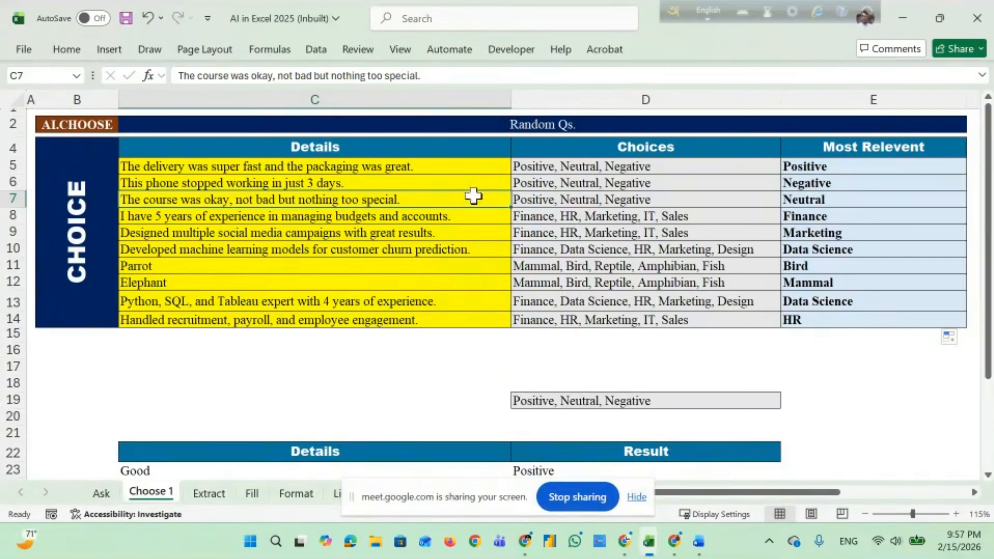
click(809, 200)
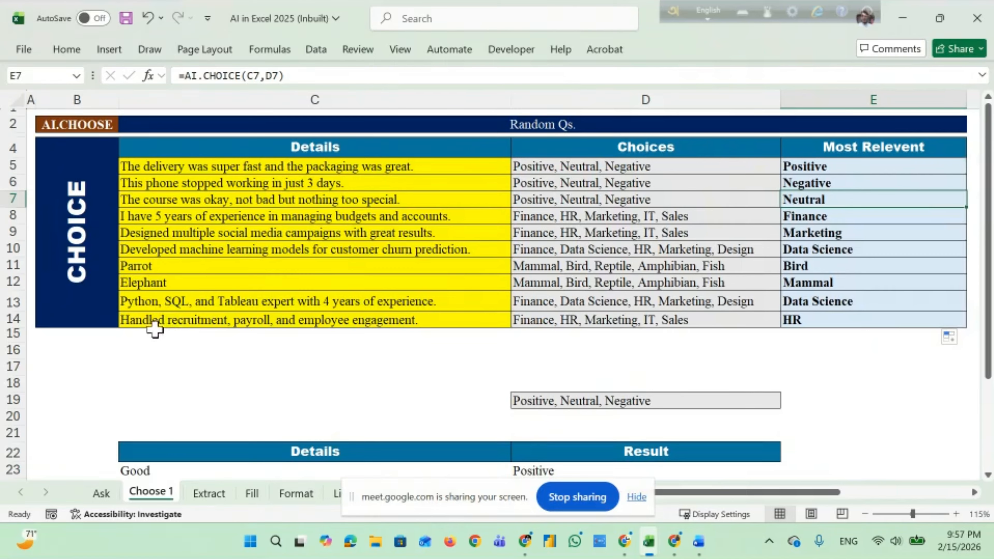
Examine the recruitment entry in row 14 and the Parrot entry in row 11 against their choices and AI.CHOICE results.
click(150, 320)
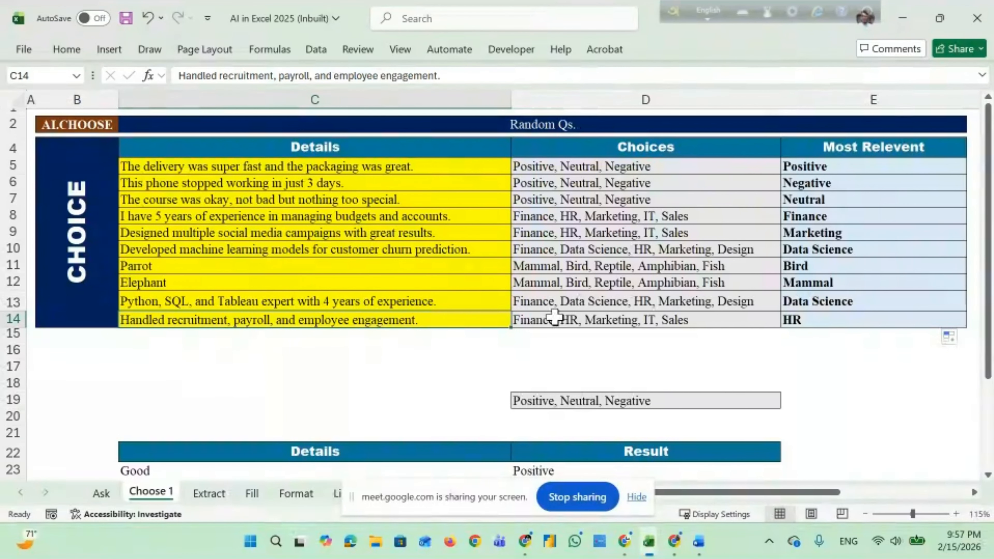
click(532, 323)
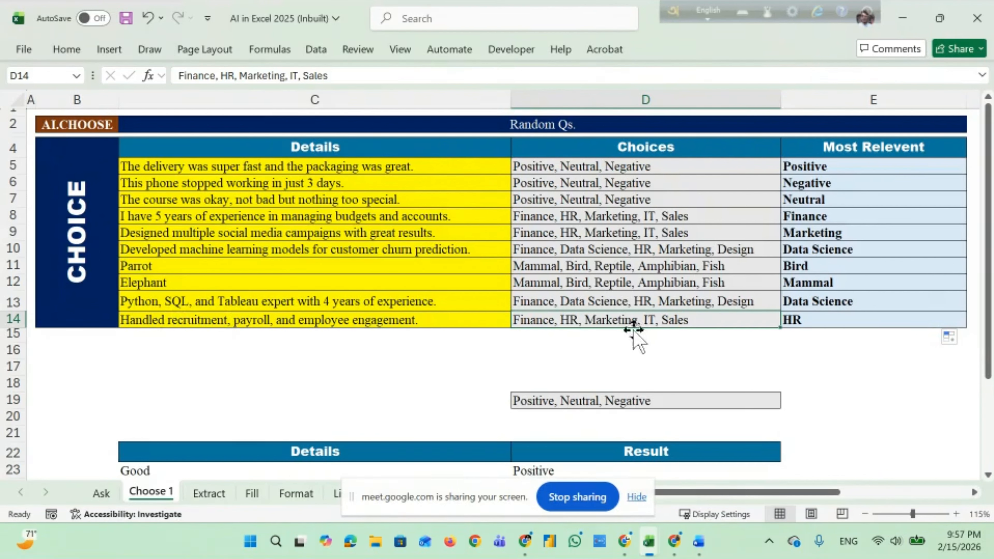
click(238, 320)
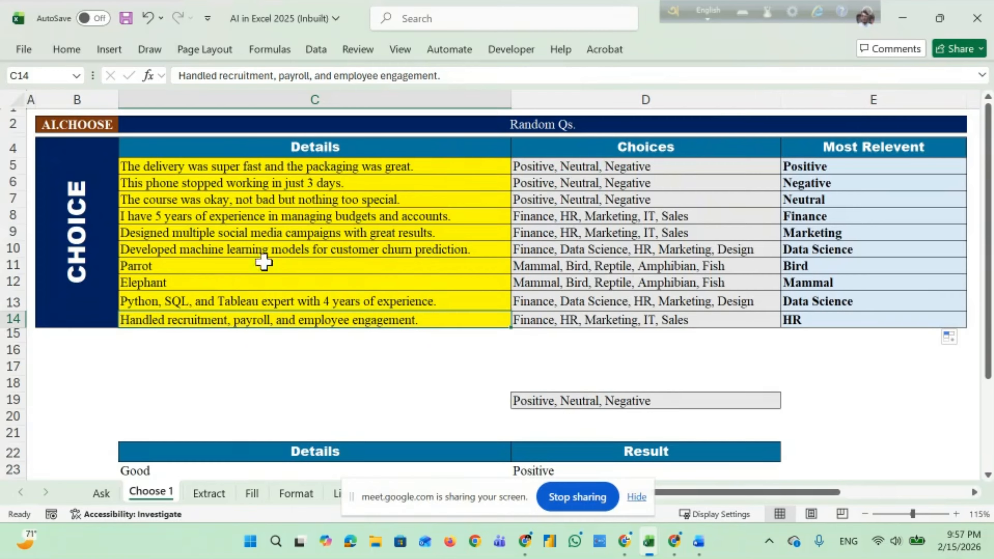
click(193, 271)
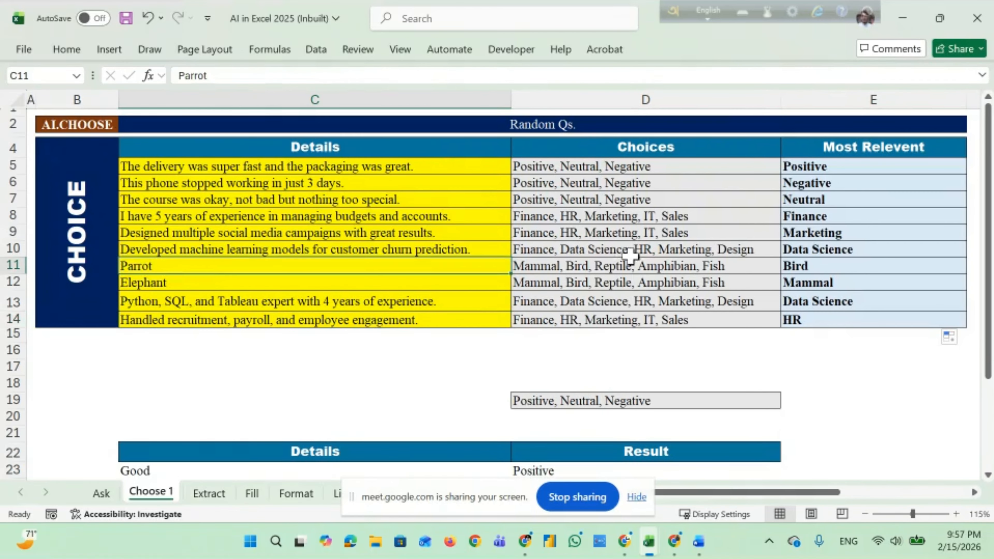
click(531, 270)
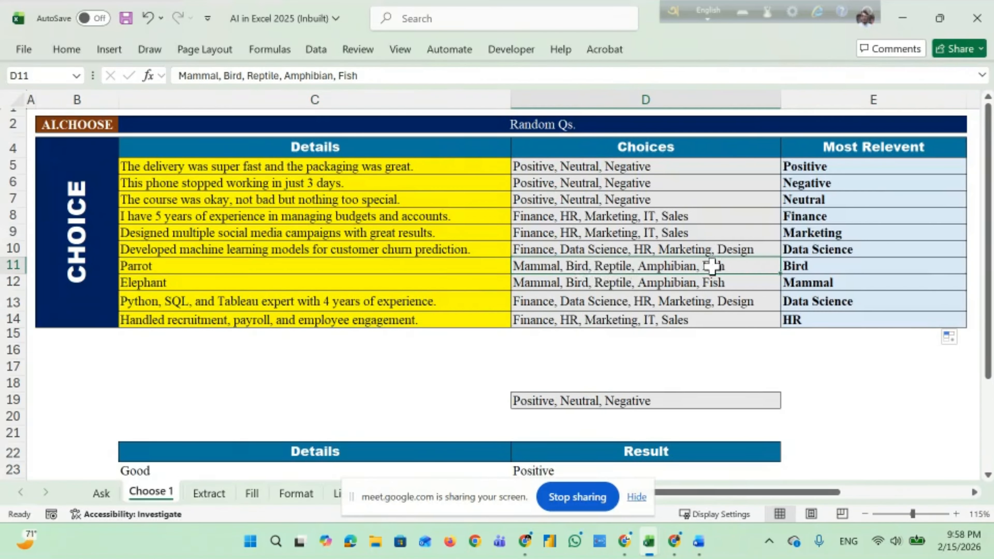
click(802, 265)
click(368, 263)
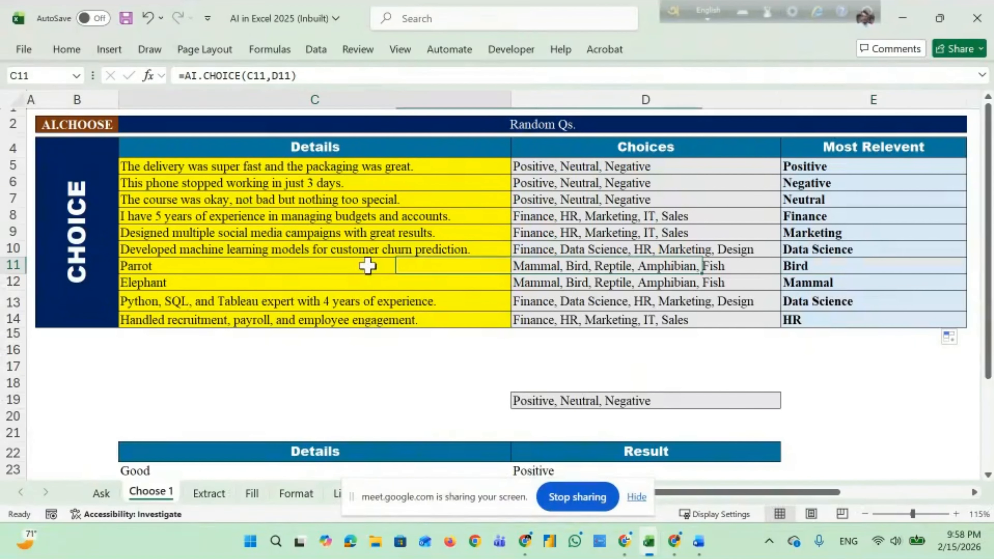
Replace the Parrot entry in C11 with Hilsha.
key(BackSpace)
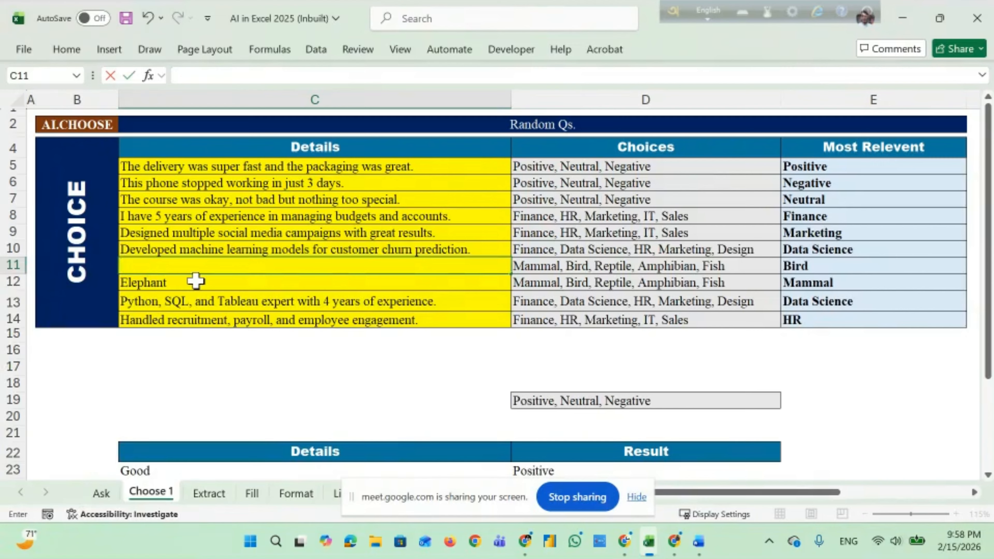
text(HI)
click(228, 412)
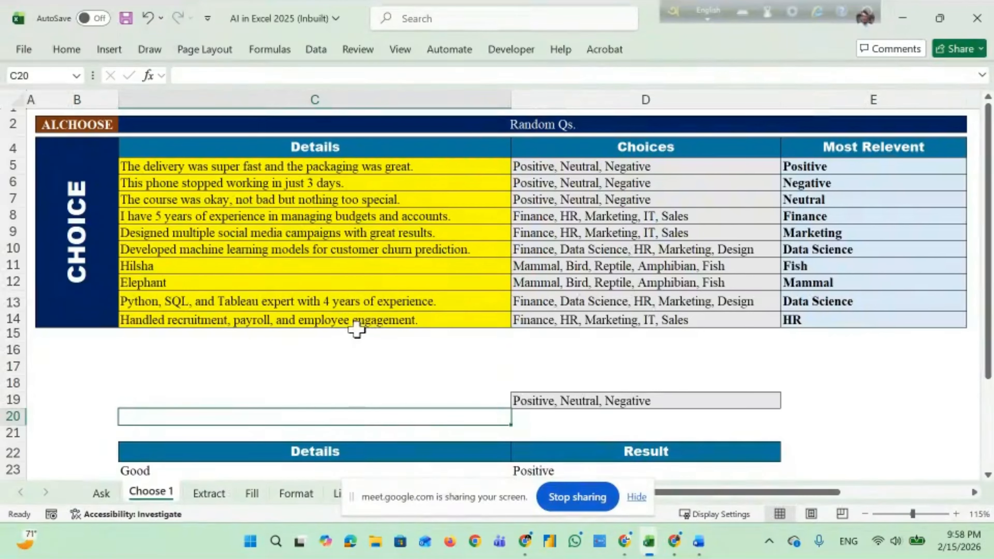
Review the Details texts in C5:C14, the Choices in D5:D14 and the AI.CHOICE formula in E5.
drag(328, 161, 322, 324)
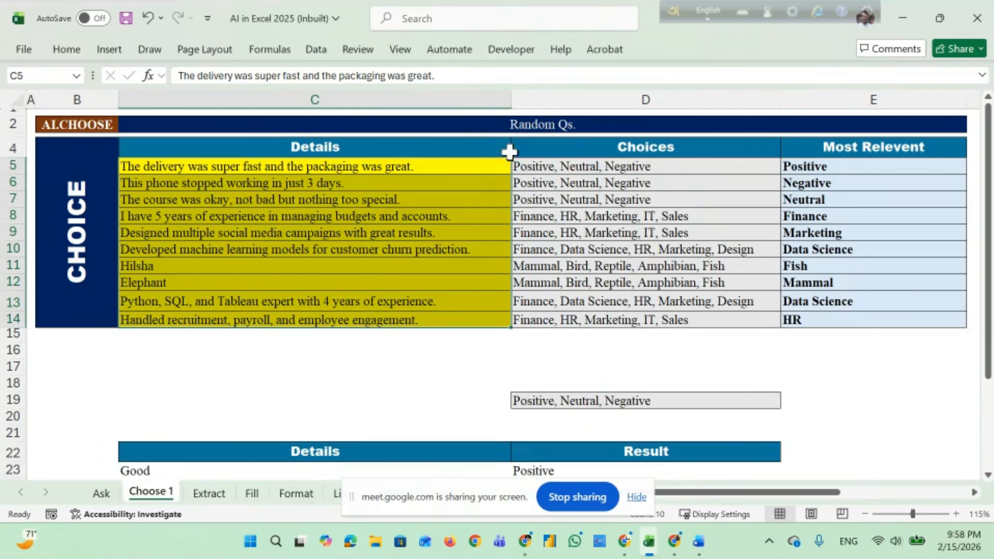
drag(586, 167, 594, 324)
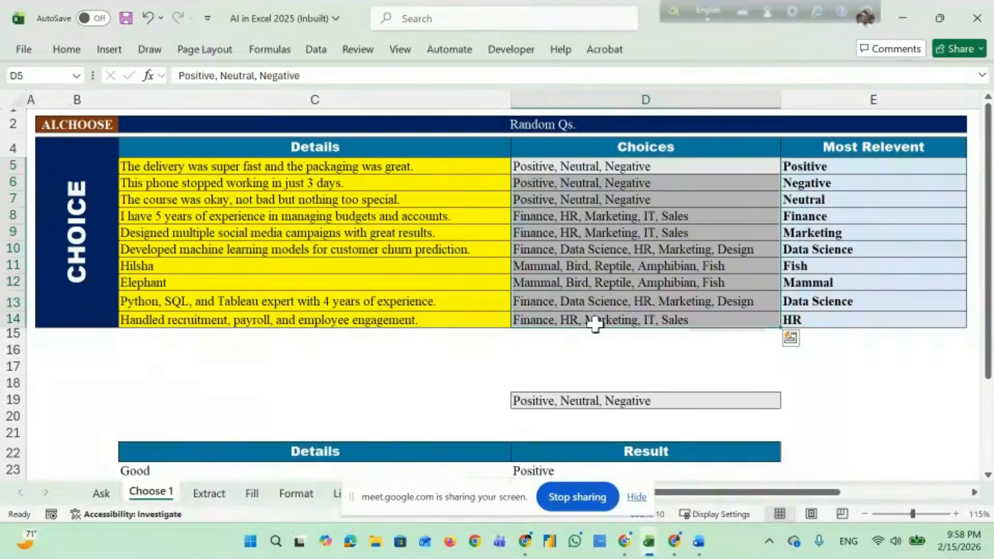
drag(349, 167, 360, 324)
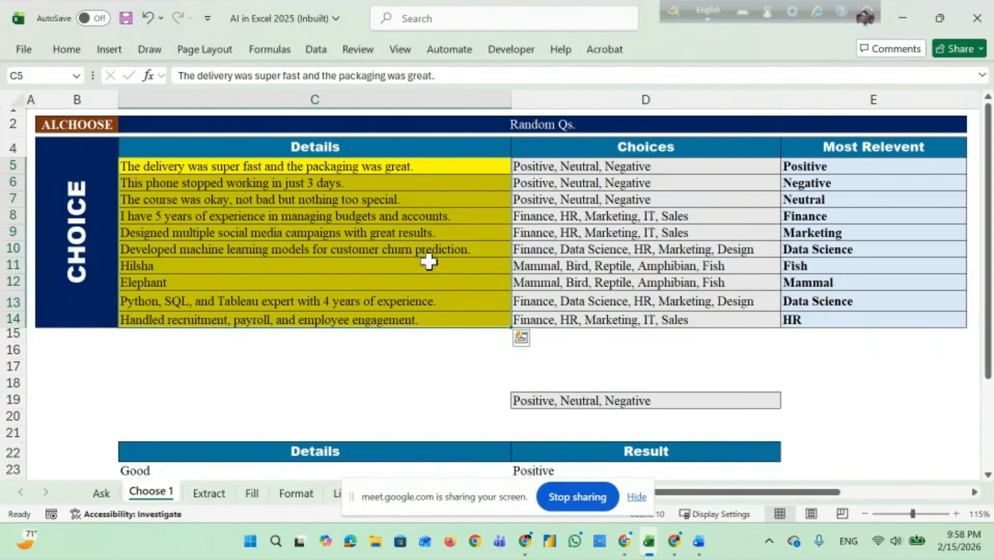
click(389, 351)
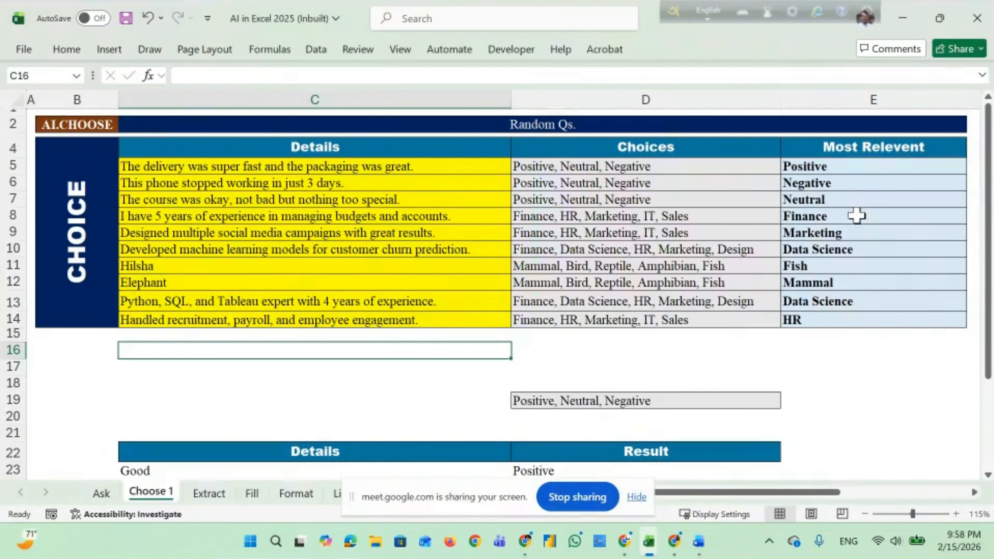
click(848, 164)
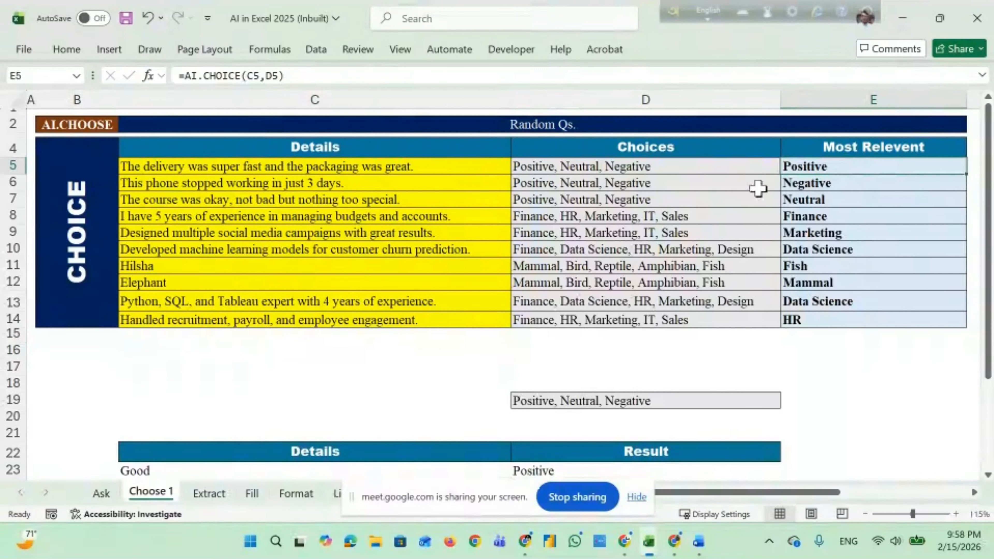
click(258, 76)
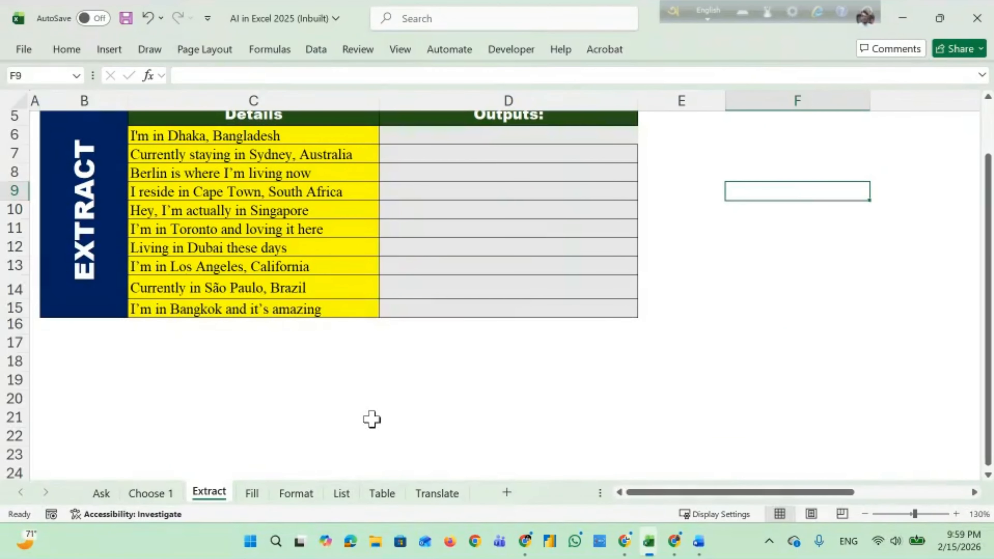
View the top of the Extract sheet's table and switch to the Flash Fill workbook's Change Case sheet.
scroll(156, 422, up, 1)
scroll(157, 422, up, 1)
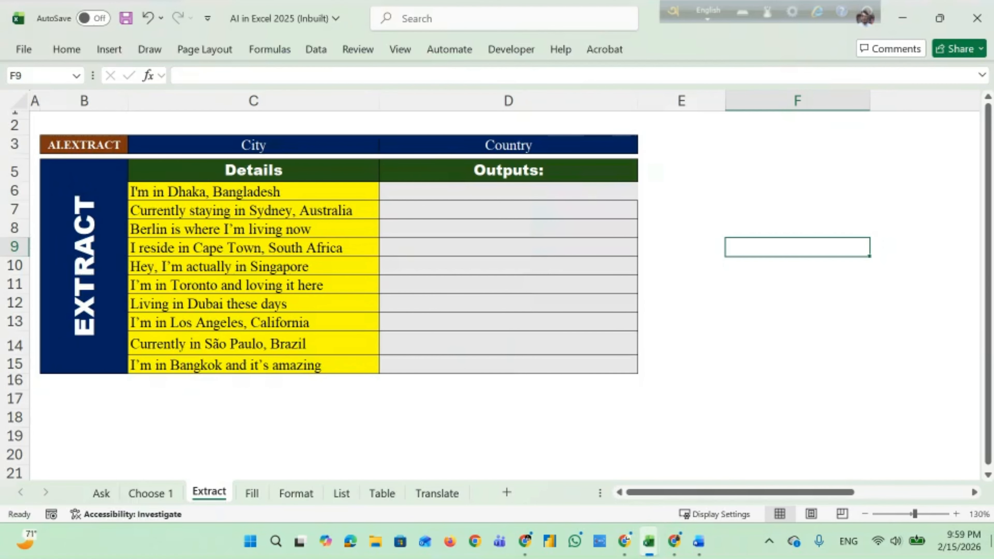
mouse_move(650, 545)
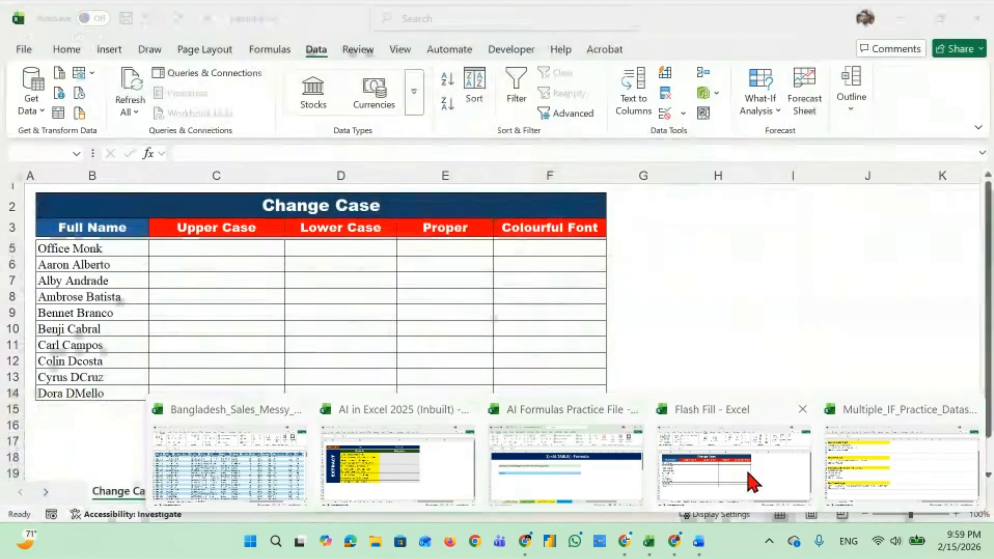
click(742, 474)
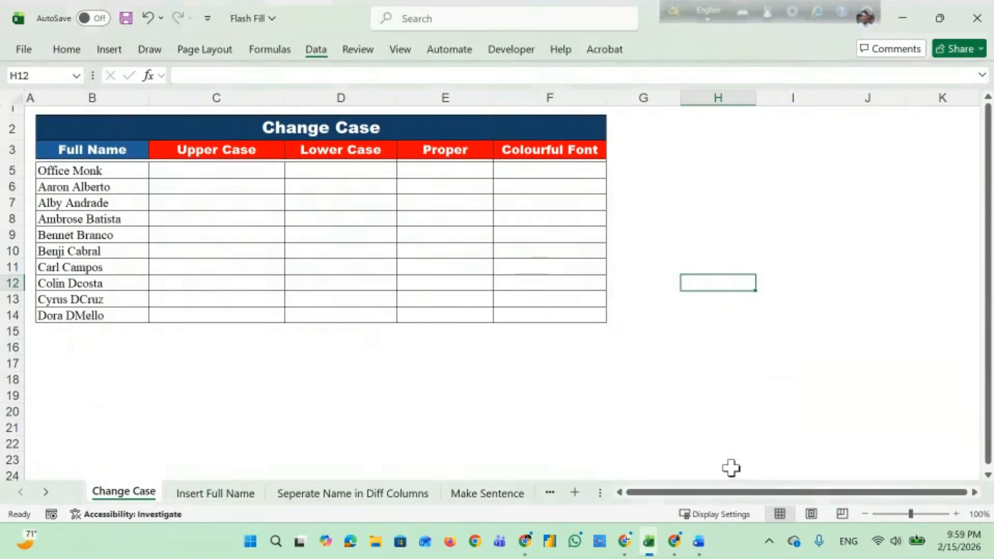
Enter the full name from B5 in capitals in C5 and Flash Fill the Upper Case column down to C14.
click(215, 169)
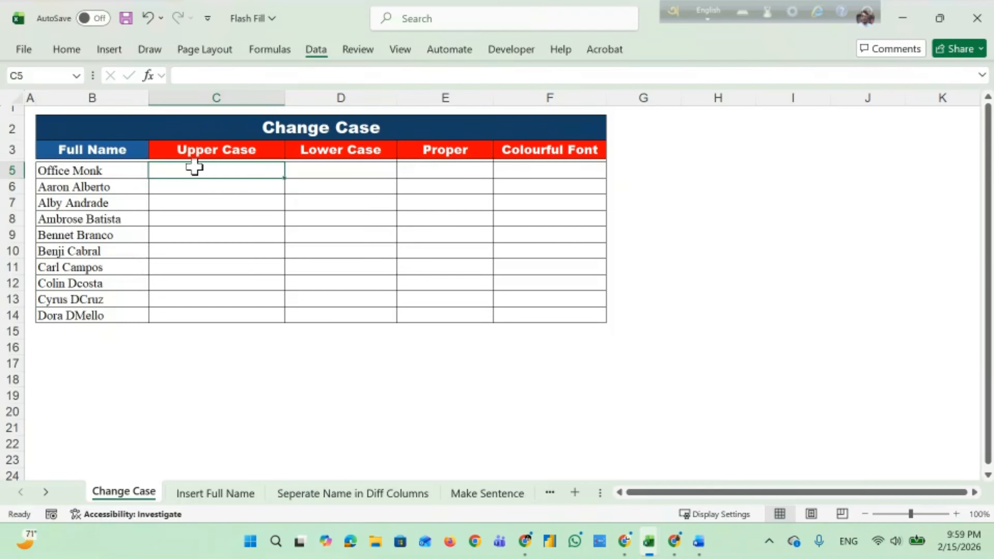
text(O)
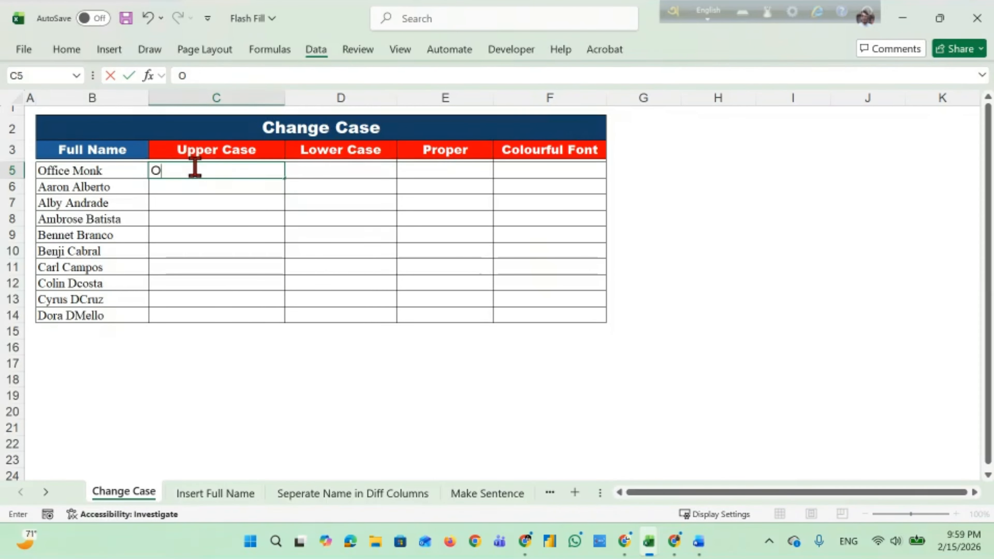
text(f)
key(BackSpace)
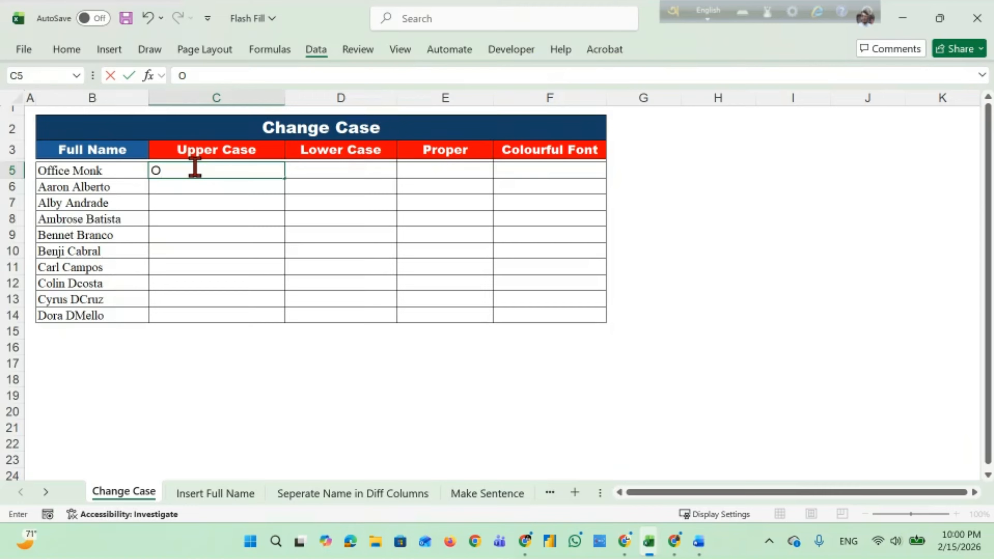
text(FFICE)
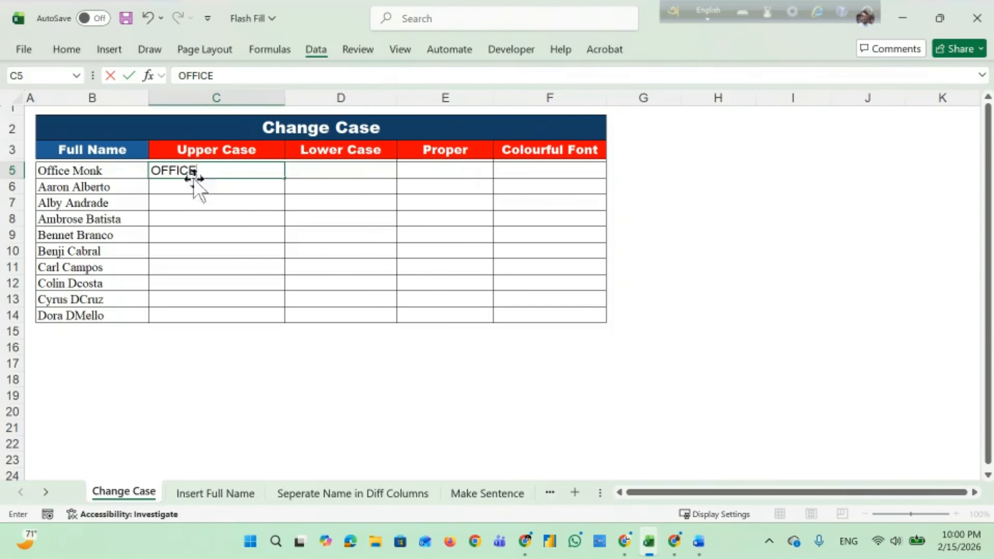
text( MONK)
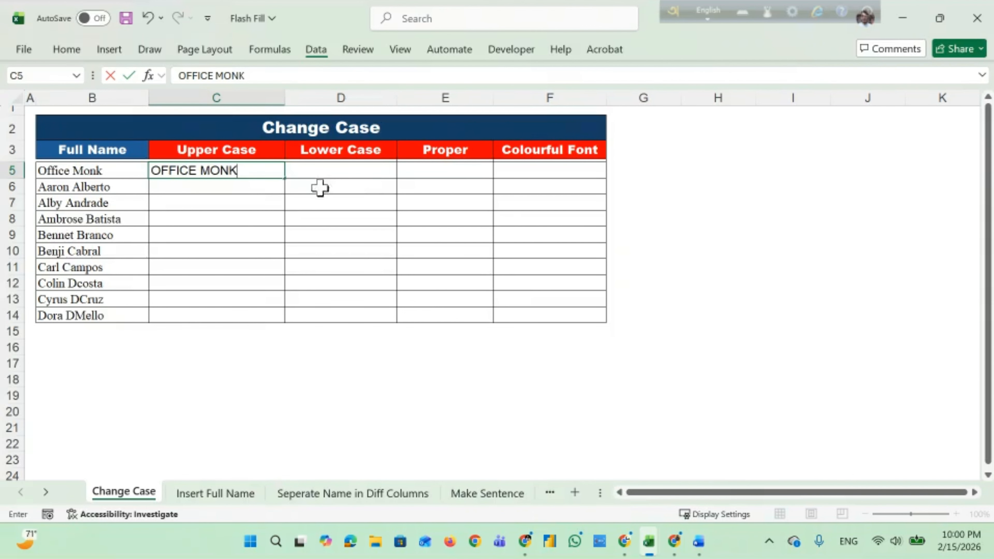
key(Return)
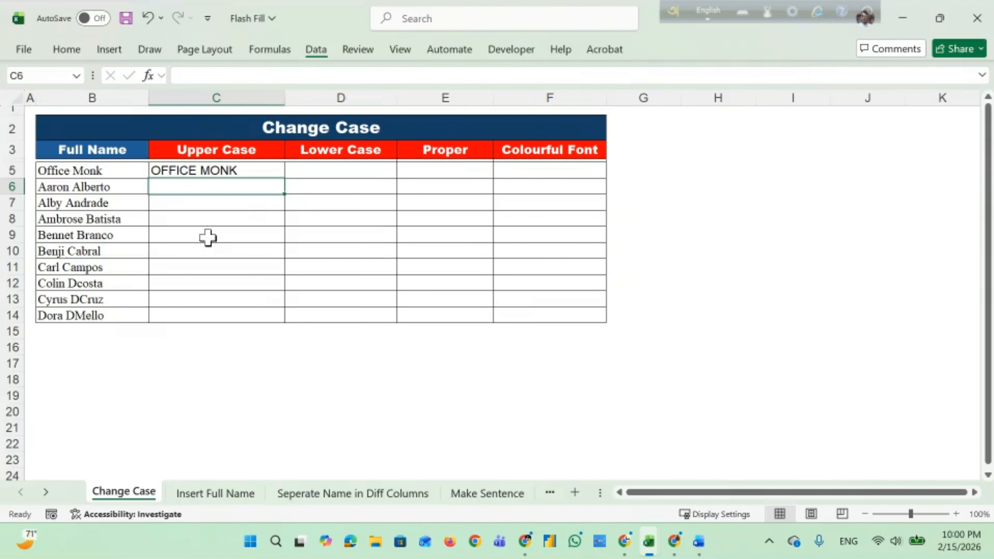
key(ctrl+e)
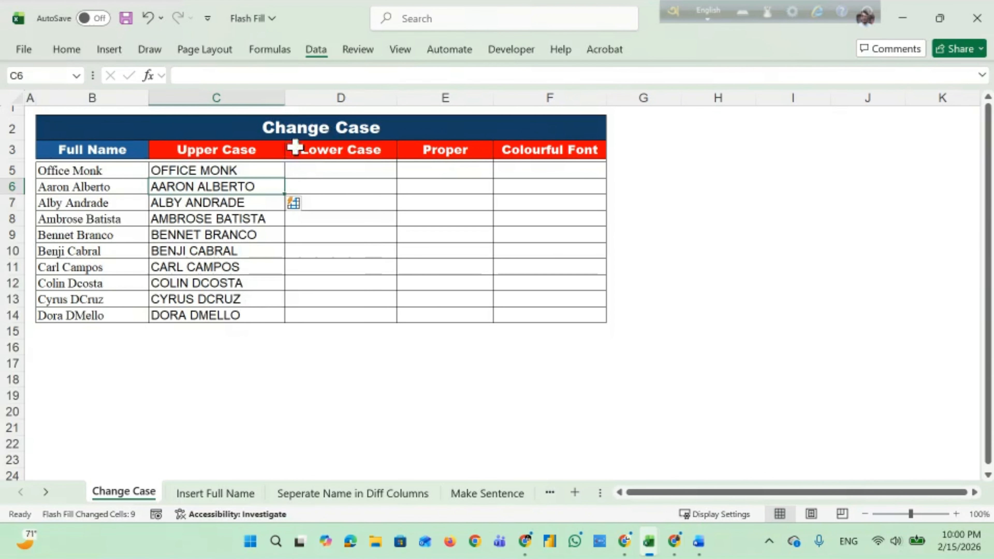
Enter the full name from B5 in small letters in D5 and Flash Fill the Lower Case column down to D14.
click(313, 175)
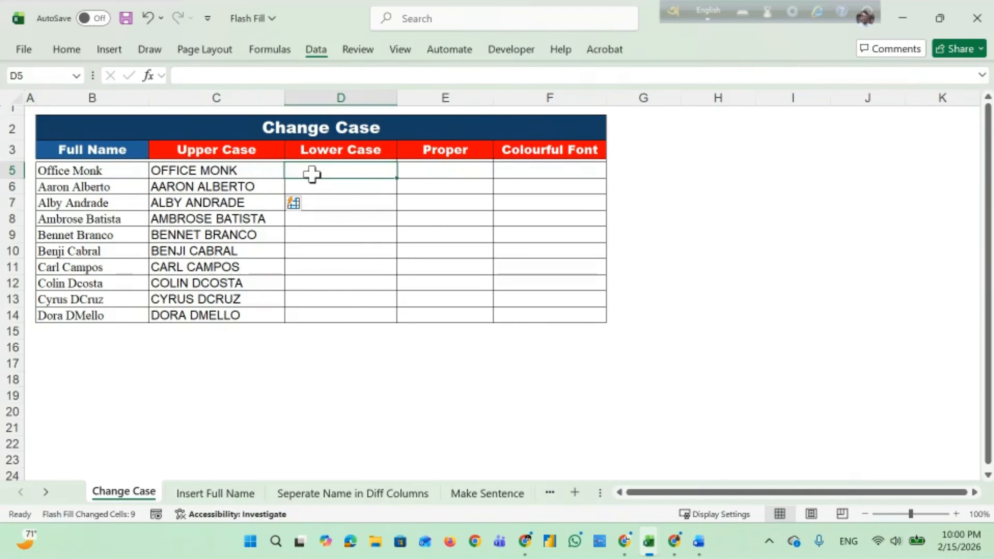
text(office)
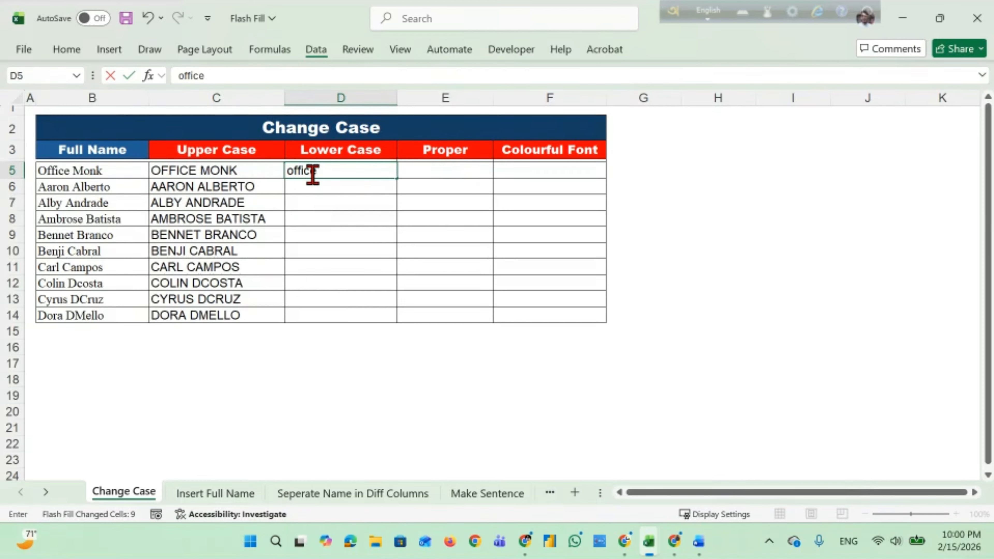
text( monk)
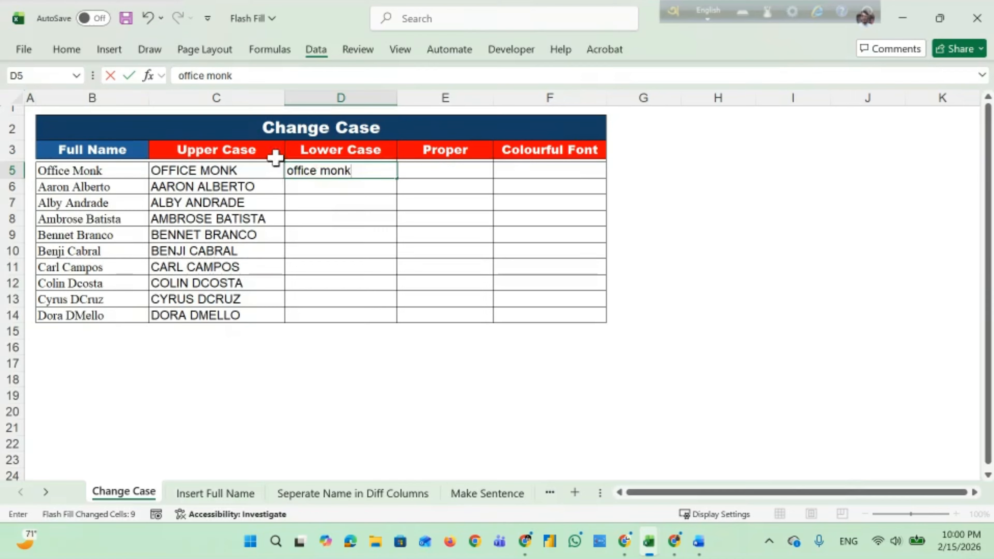
key(Return)
key(ctrl+e)
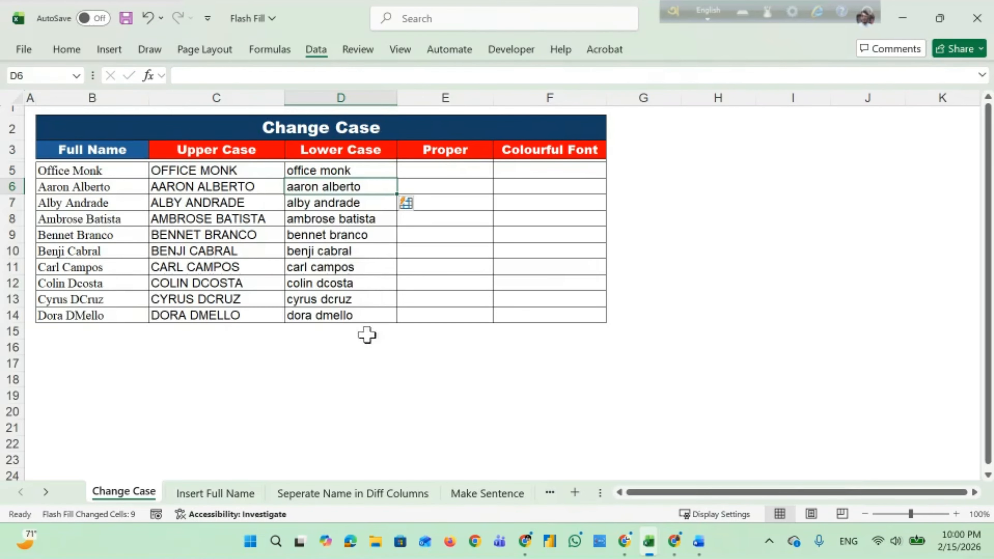
On the Make Sentence sheet, enter "I am" followed by the full name from B5 in C5, and Flash Fill down to C14.
click(435, 167)
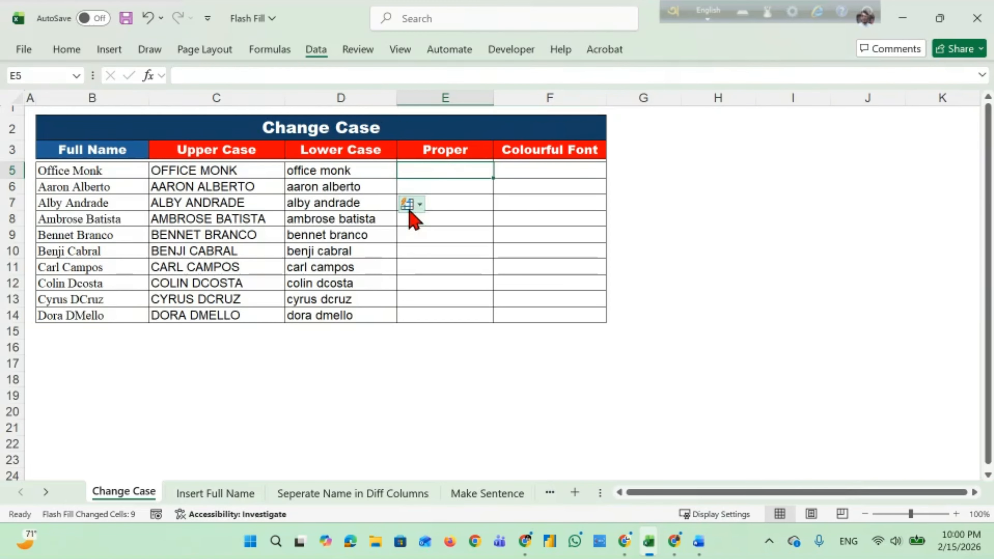
click(197, 493)
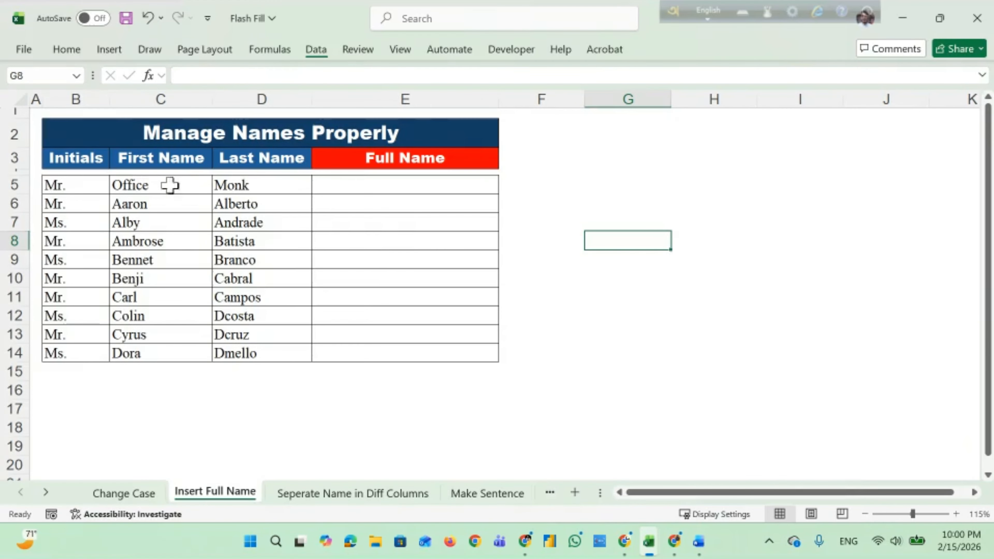
click(291, 495)
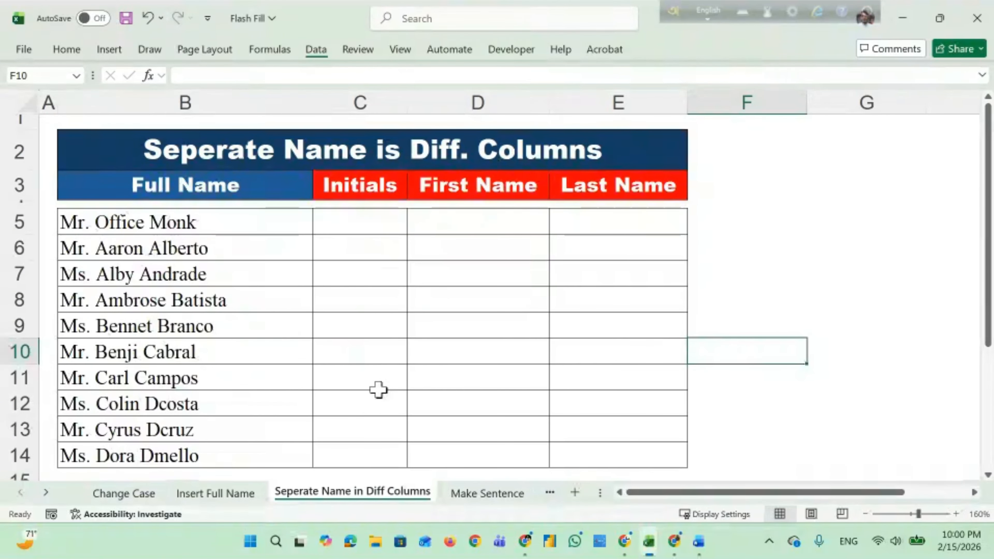
click(470, 493)
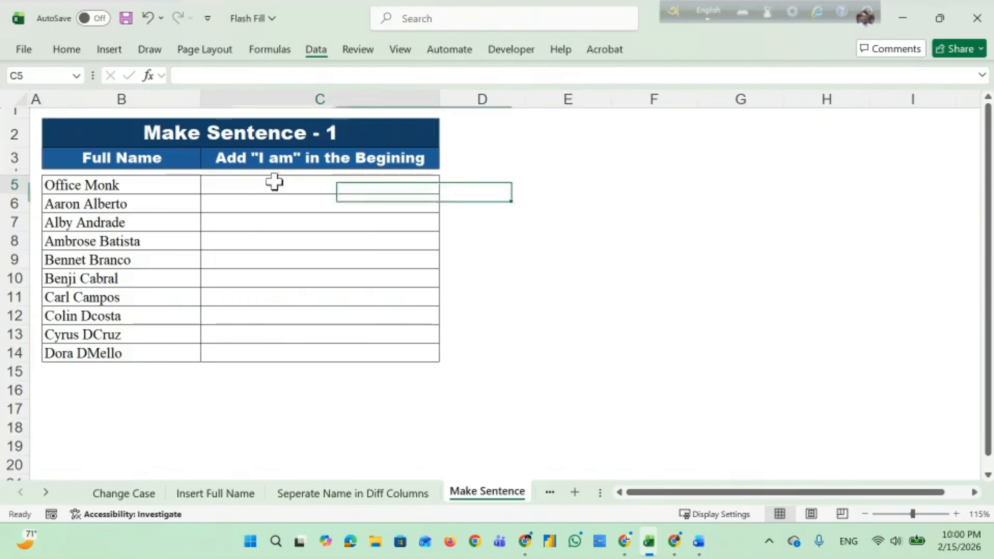
text(i)
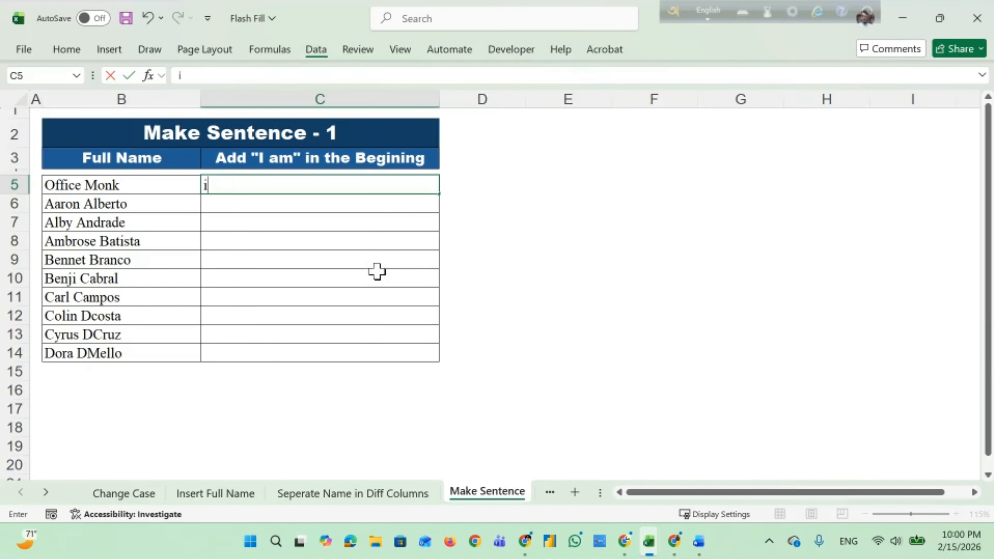
key(BackSpace)
text(I am Office)
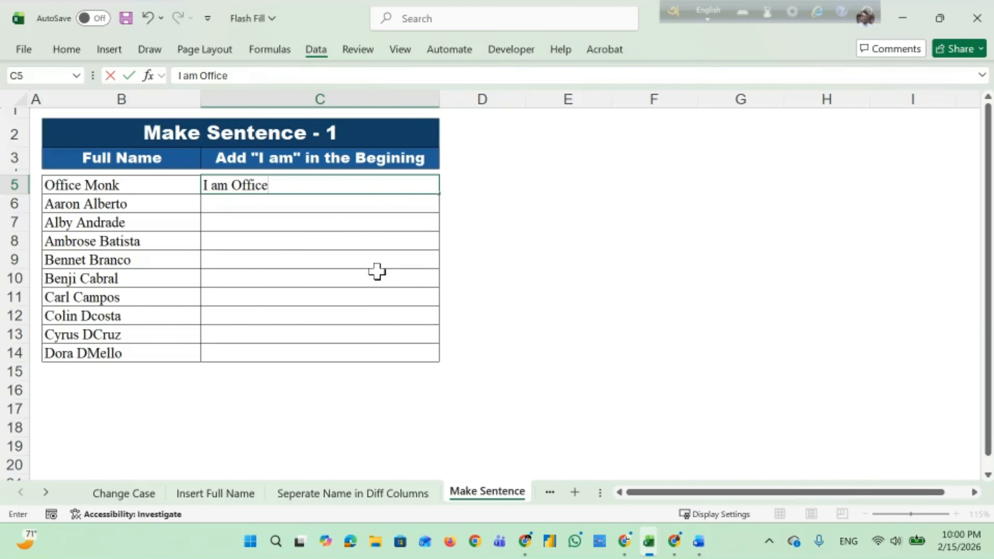
text( Monk)
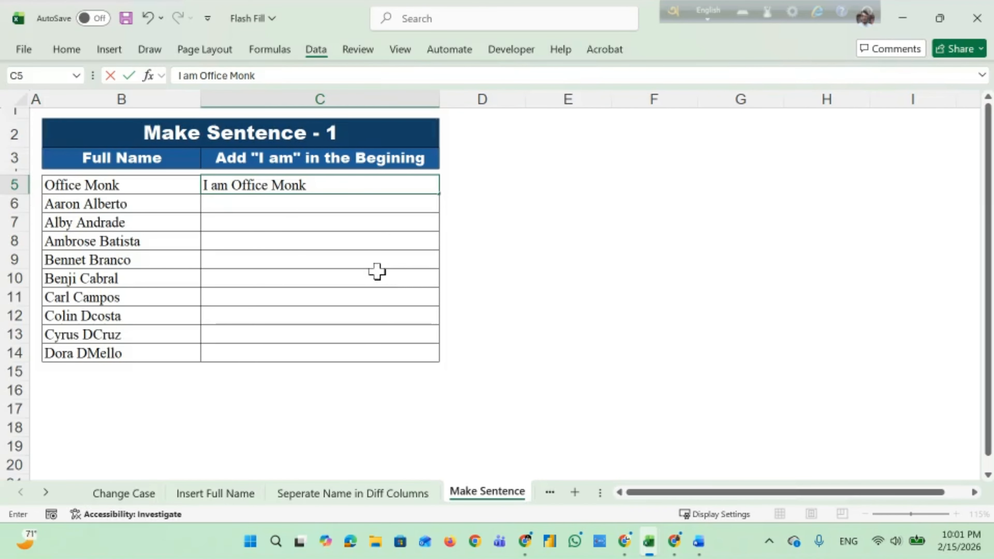
key(Return)
key(ctrl+e)
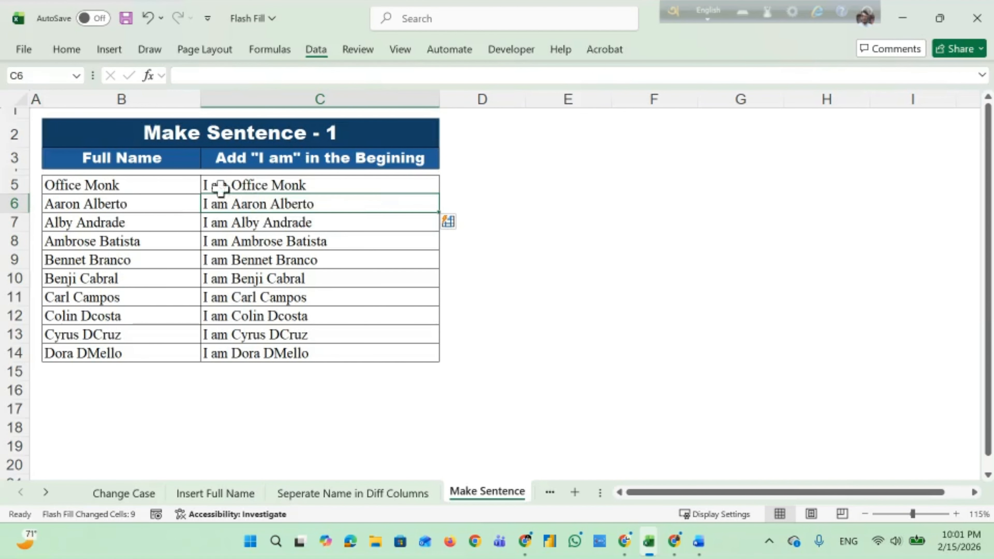
click(262, 409)
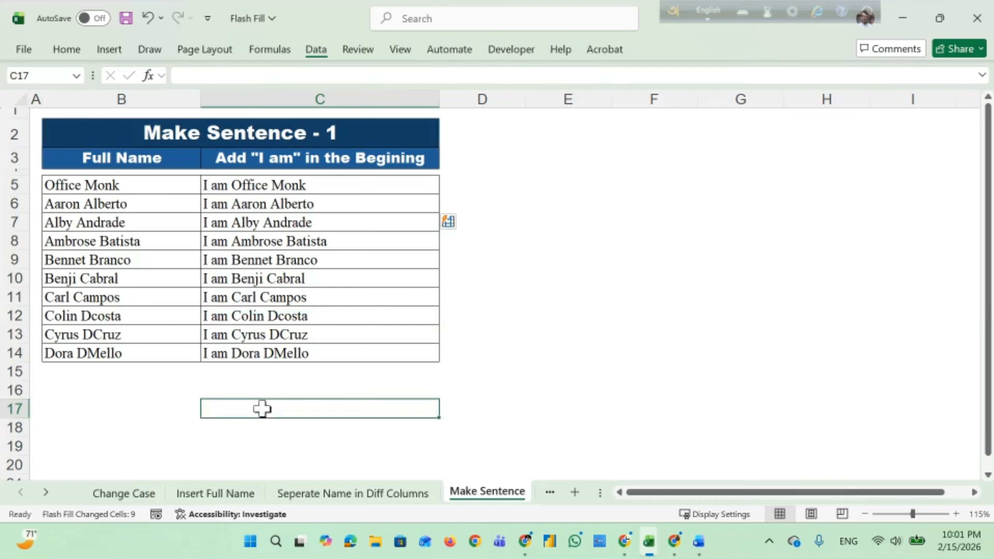
On the Make Sentence 2 sheet, enter the full name from B5 followed by "is 35 Years Old" in D5, and Flash Fill down to D14.
click(550, 492)
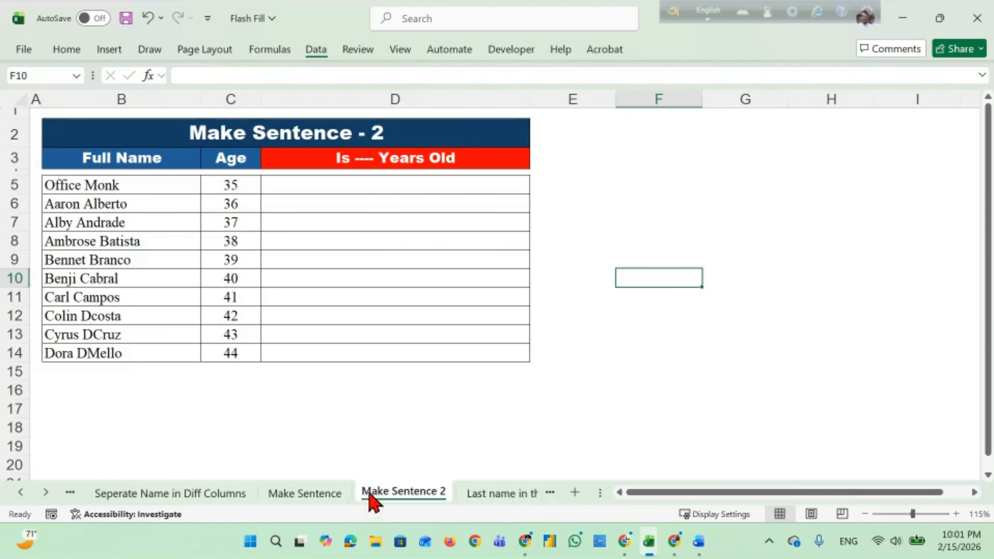
click(350, 181)
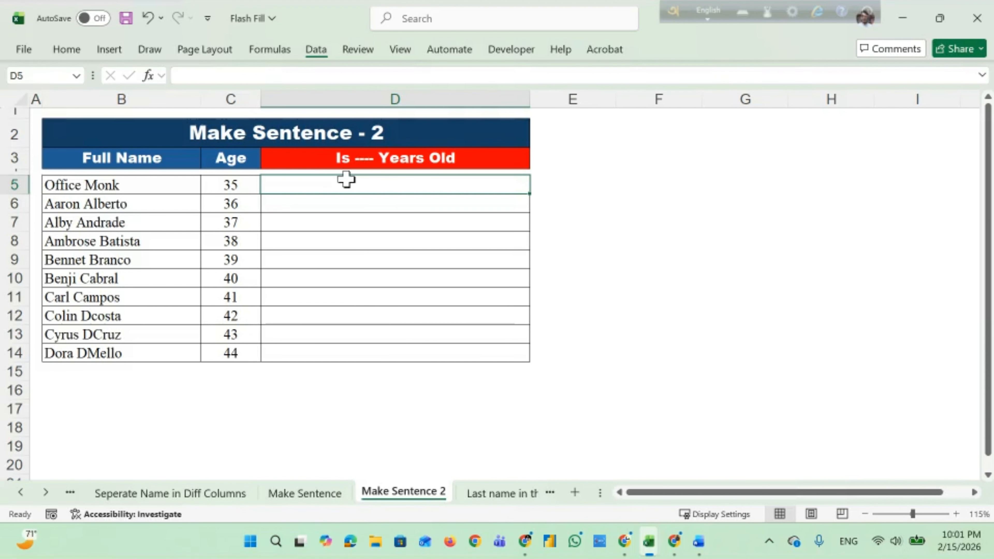
text(Offic)
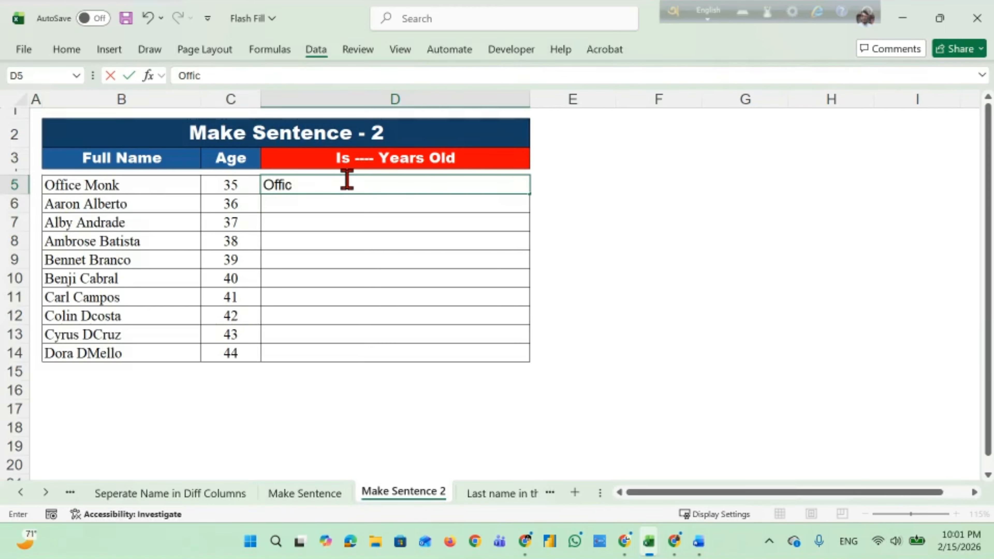
text(e Monk)
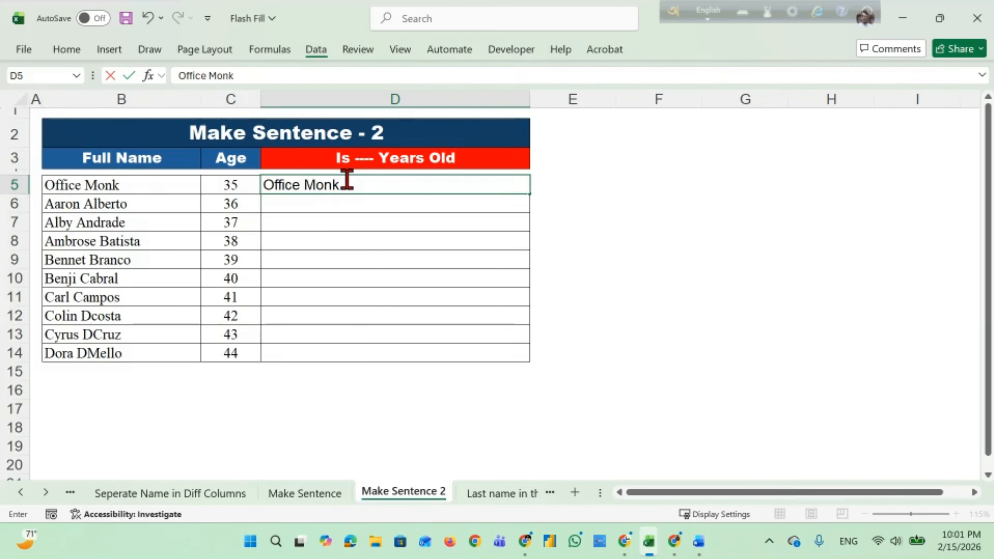
text( is 35 Y)
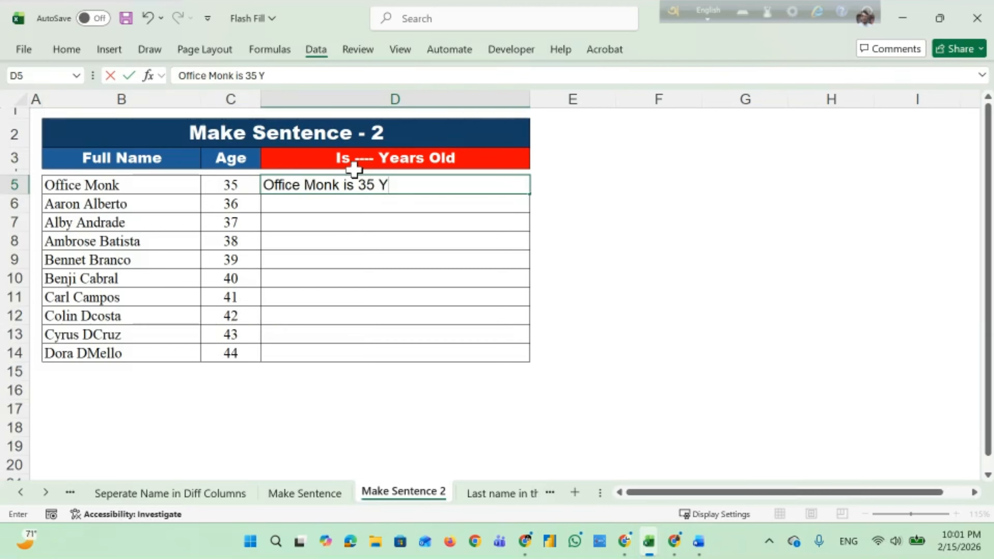
text(ears Old)
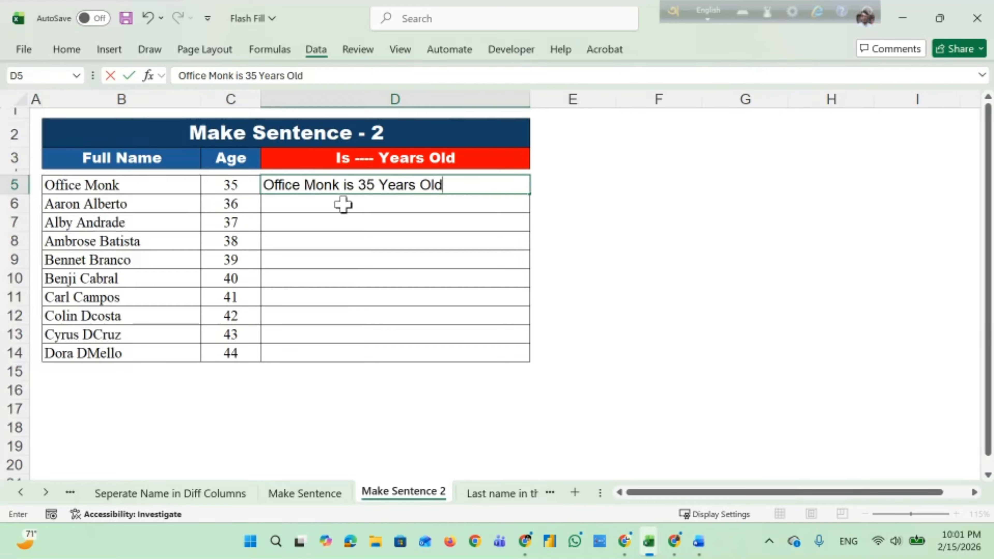
key(Return)
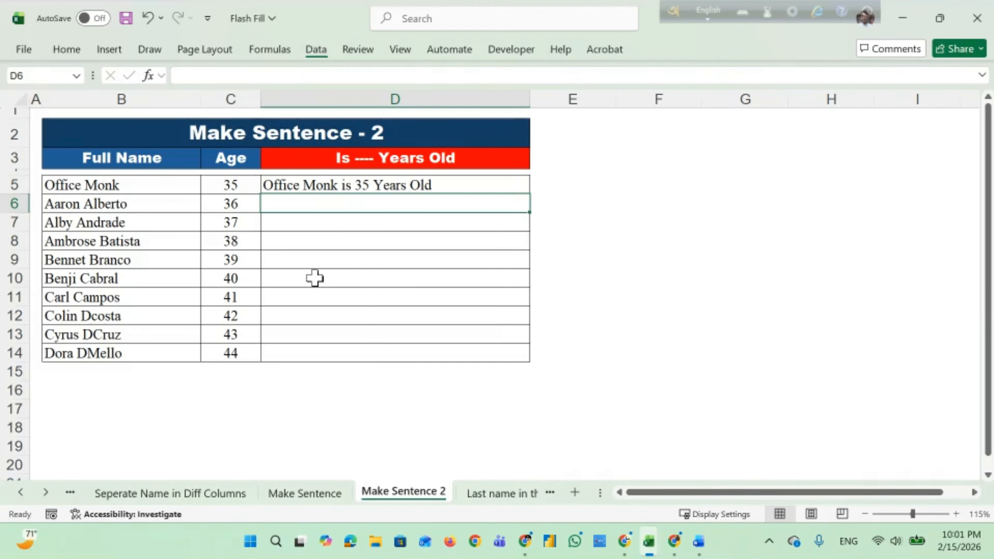
key(ctrl+e)
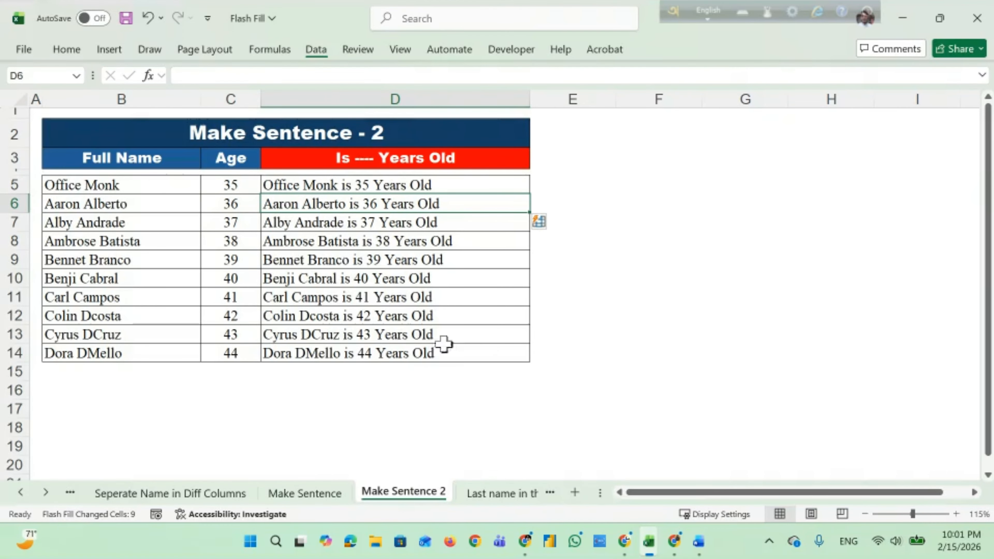
click(574, 298)
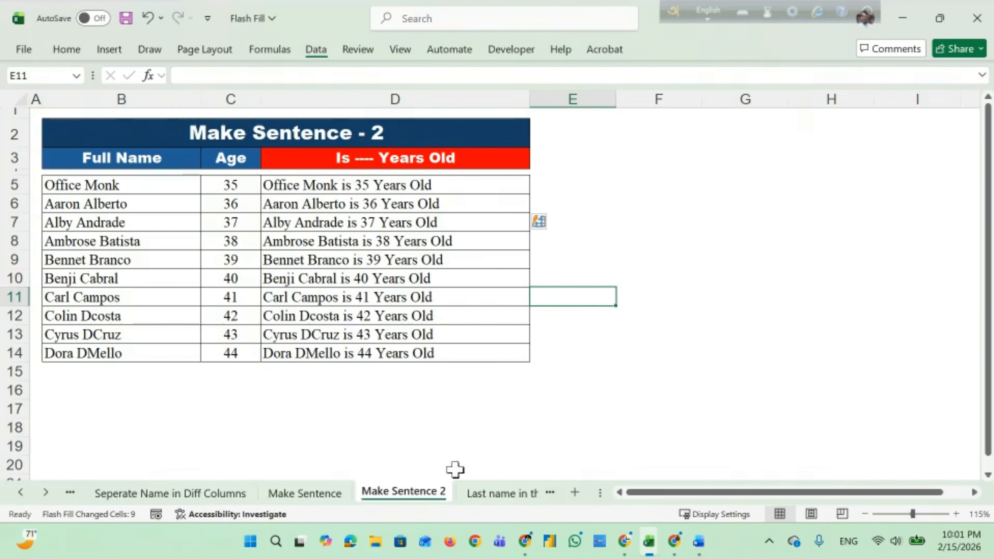
View the Last name in the end and Surname with Name sheets, and switch to the AI in Excel 2025 workbook's Extract sheet to examine C6.
click(494, 494)
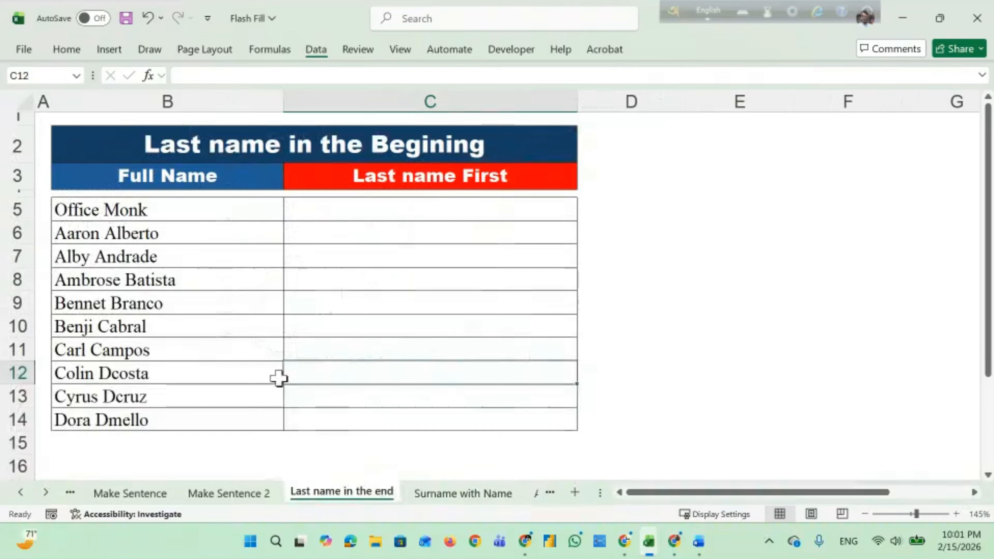
click(468, 495)
scroll(291, 203, up, 2)
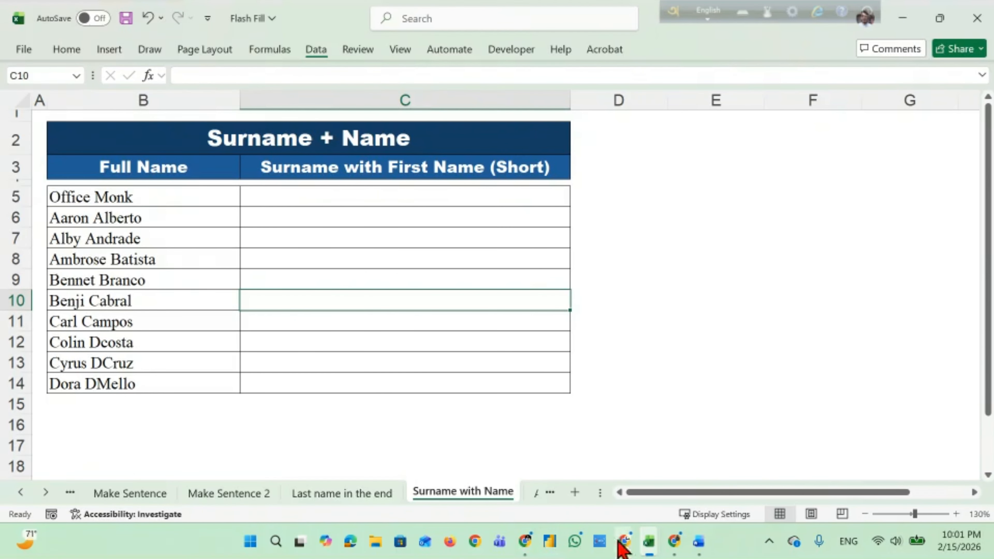
mouse_move(648, 548)
click(460, 468)
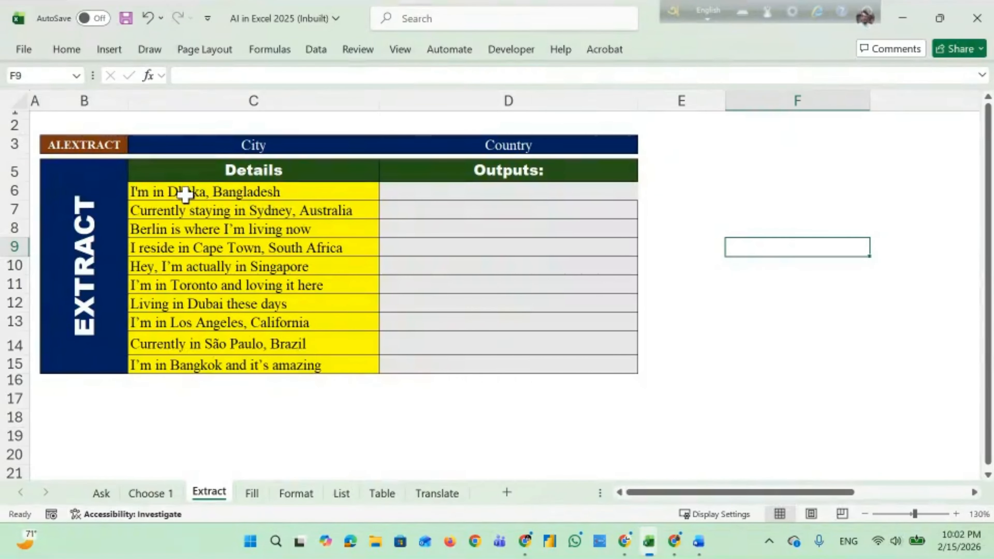
click(211, 196)
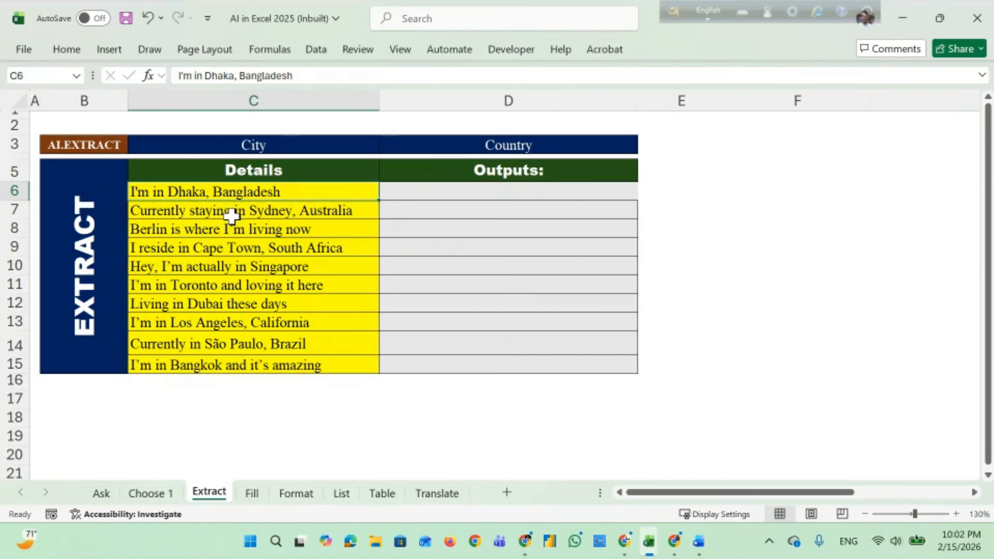
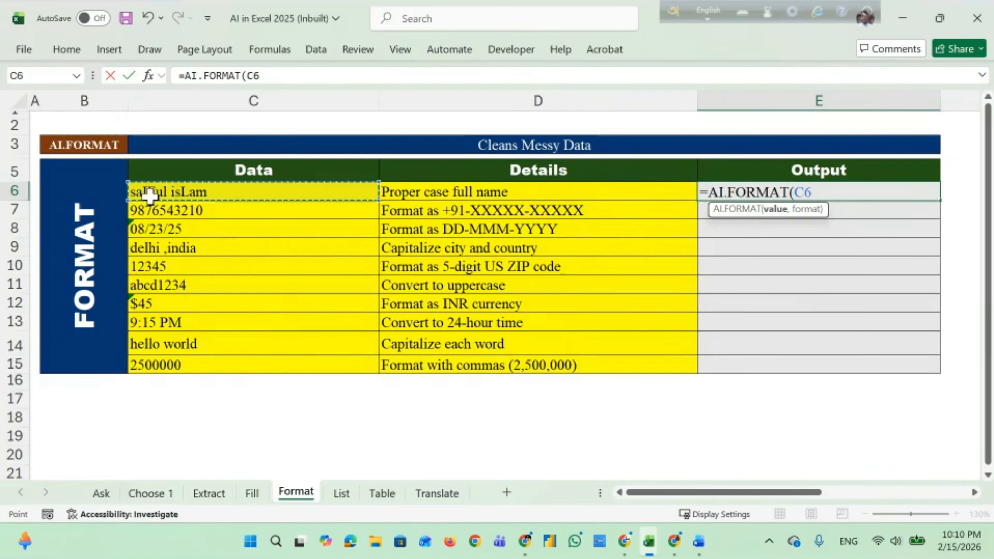
Complete the formula in E6 of the Format sheet as =AI.FORMAT(C6:C15,D6:D15).
text(,)
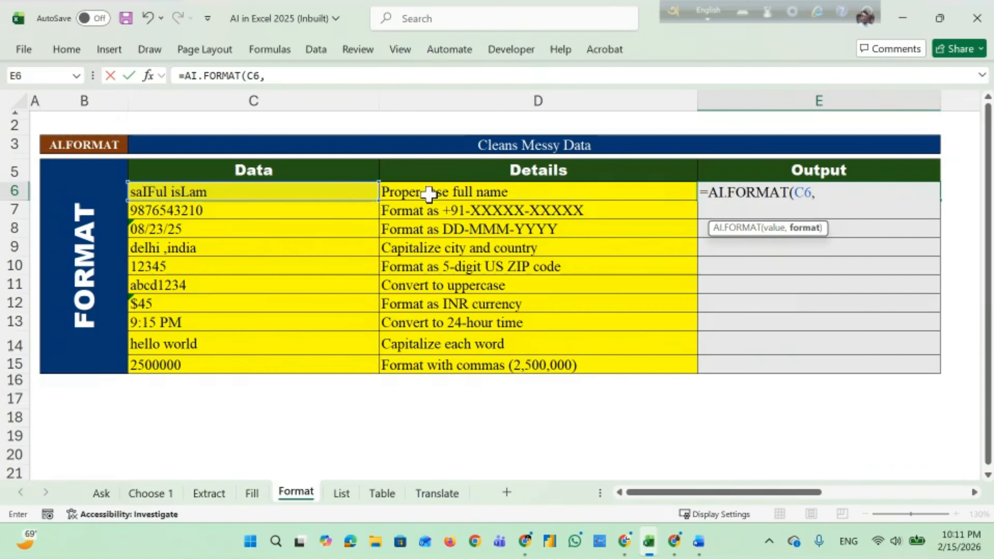
drag(298, 189, 280, 356)
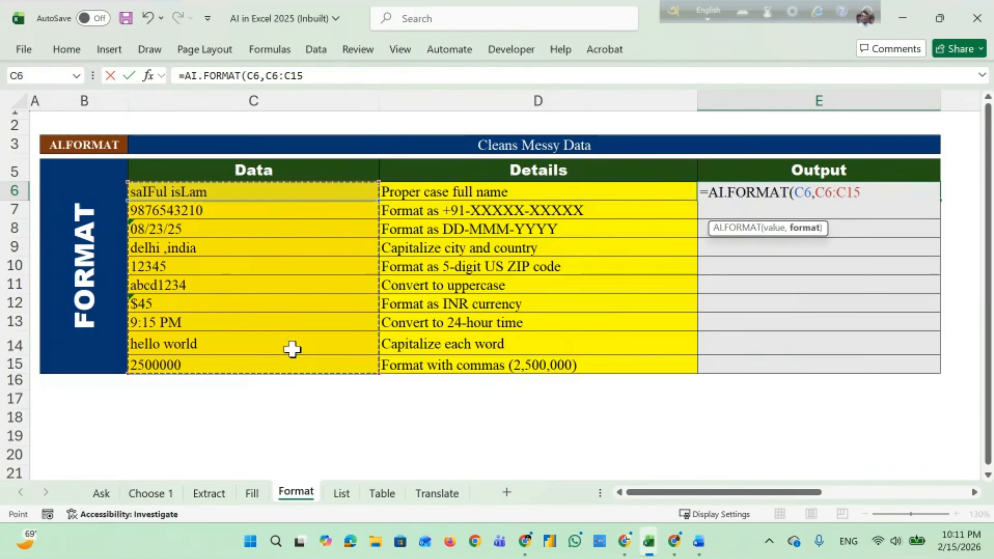
click(810, 193)
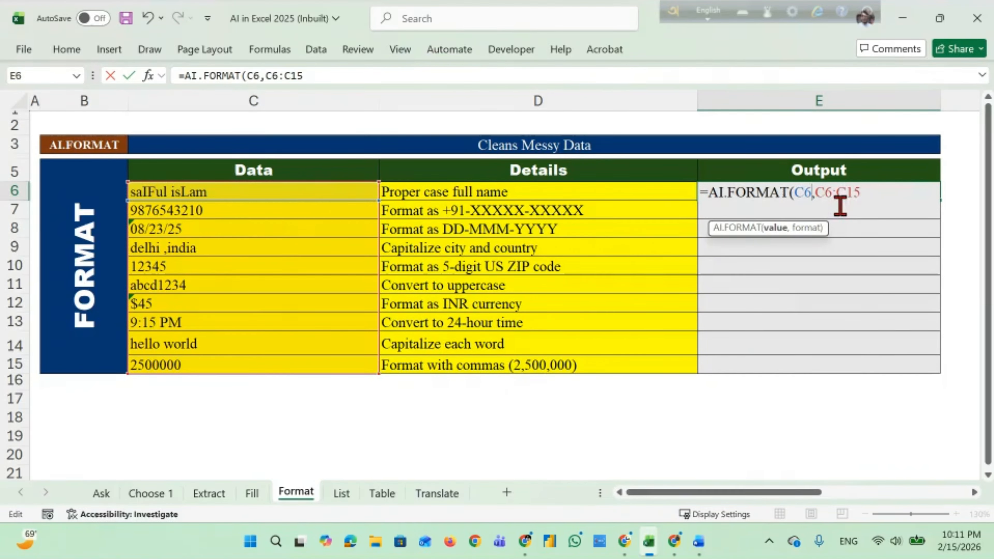
key(BackSpace)
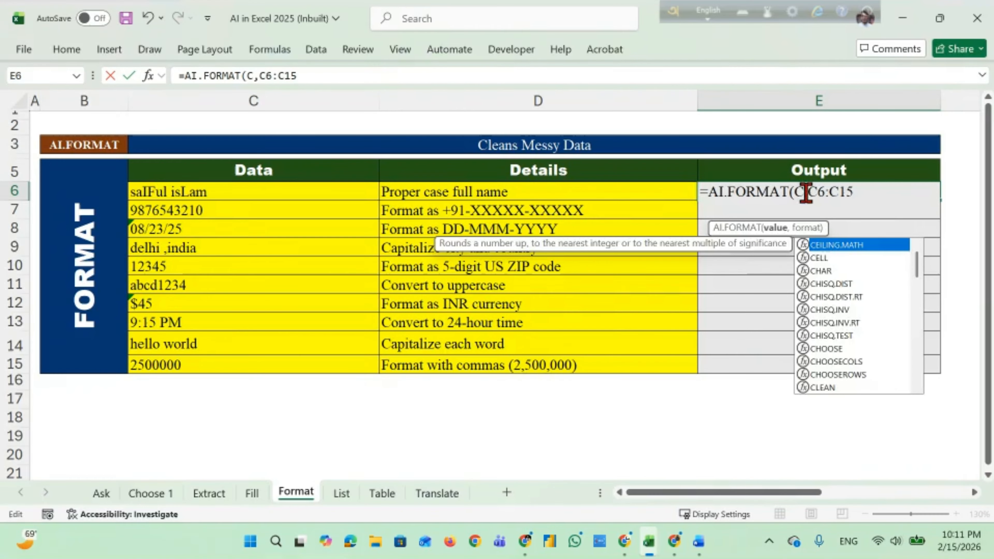
key(BackSpace)
key(Delete)
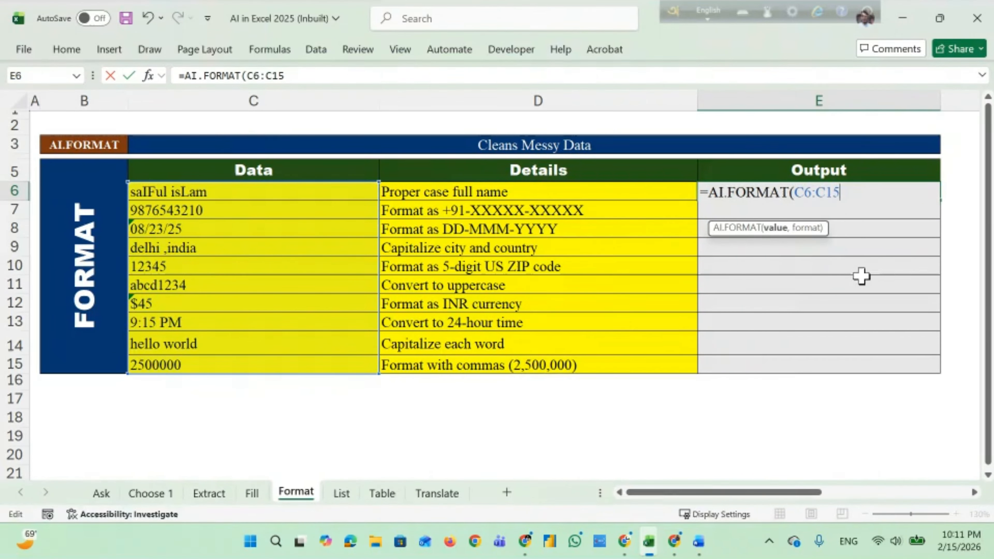
text(,)
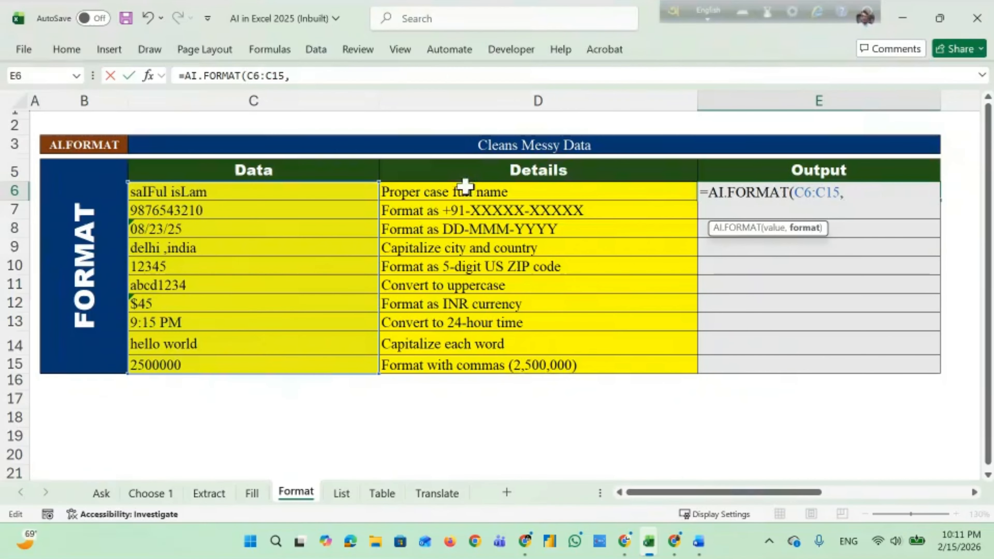
drag(470, 191, 472, 362)
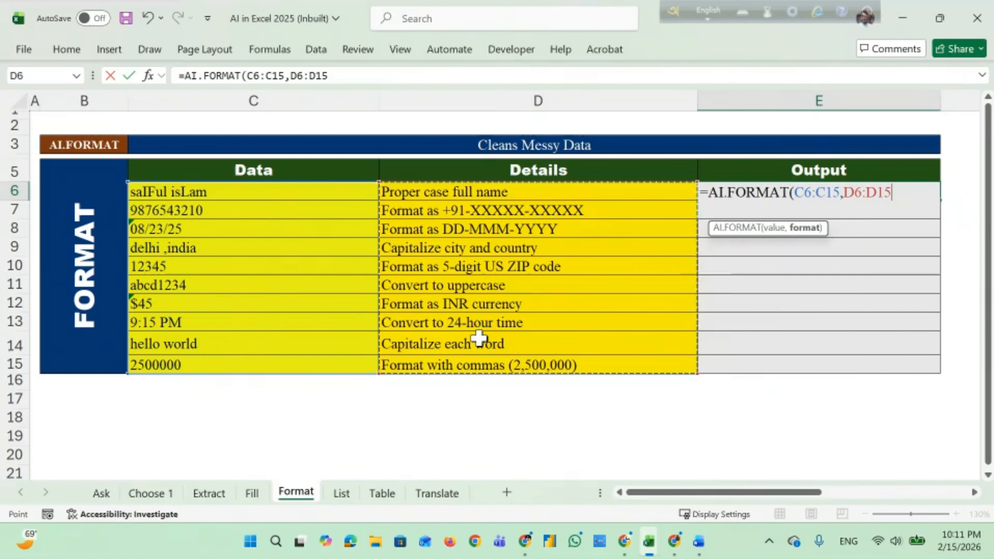
text())
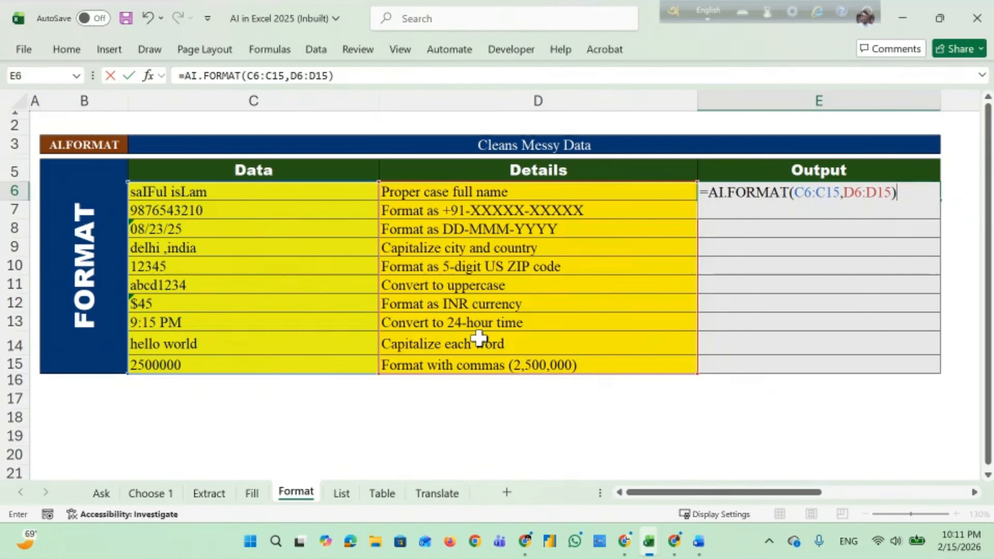
key(Return)
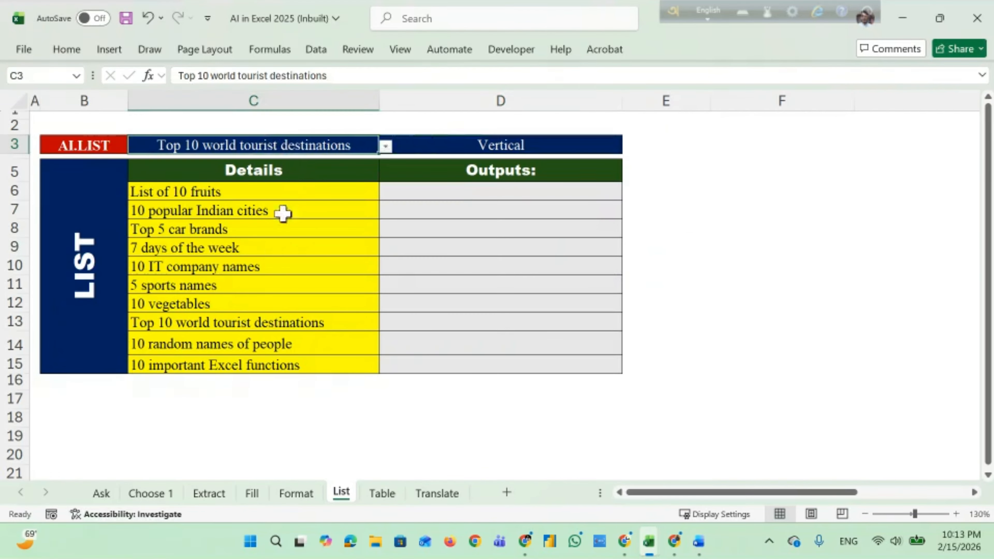
Examine the prompts in C6:C15 of the List sheet and the choices offered in C3's drop-down list.
click(341, 248)
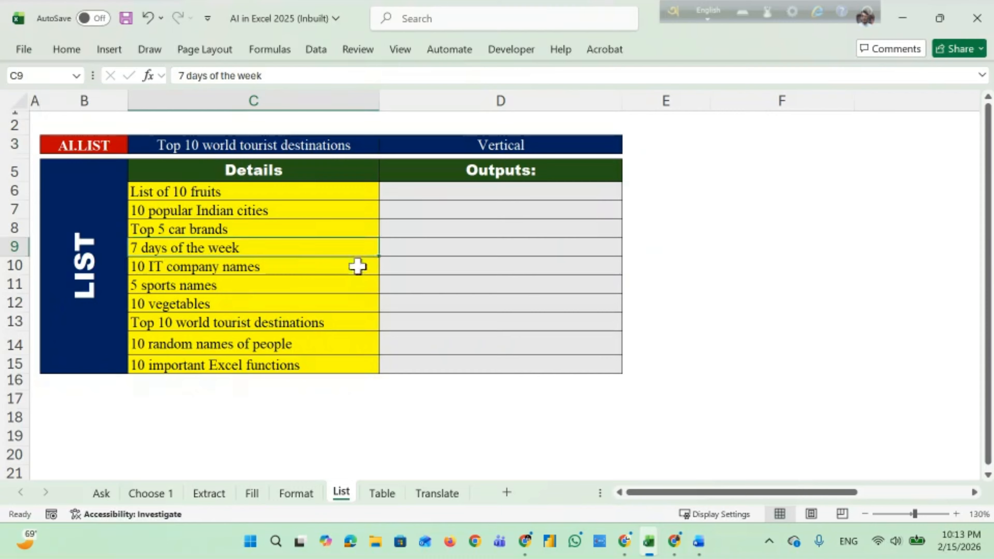
click(317, 151)
click(384, 146)
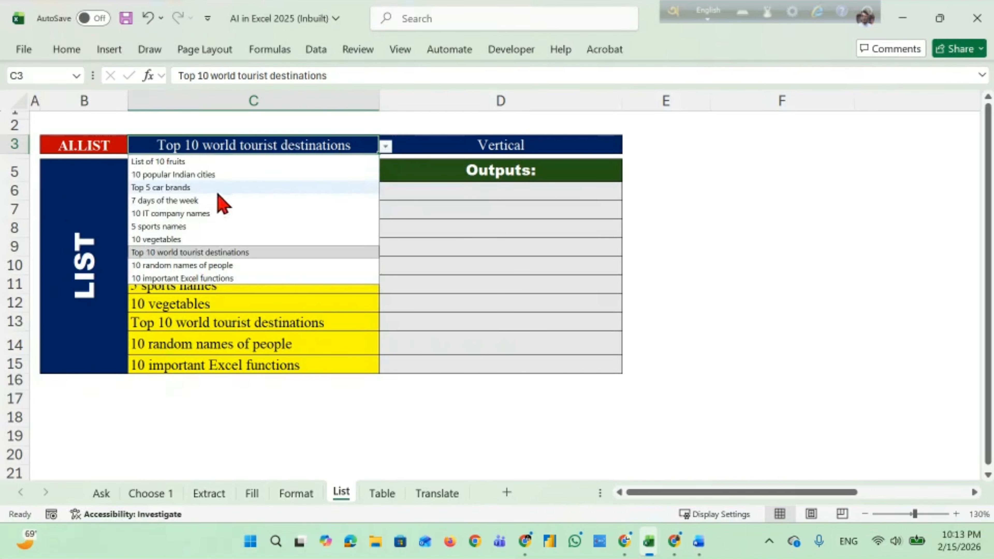
click(757, 267)
drag(193, 190, 204, 365)
click(231, 145)
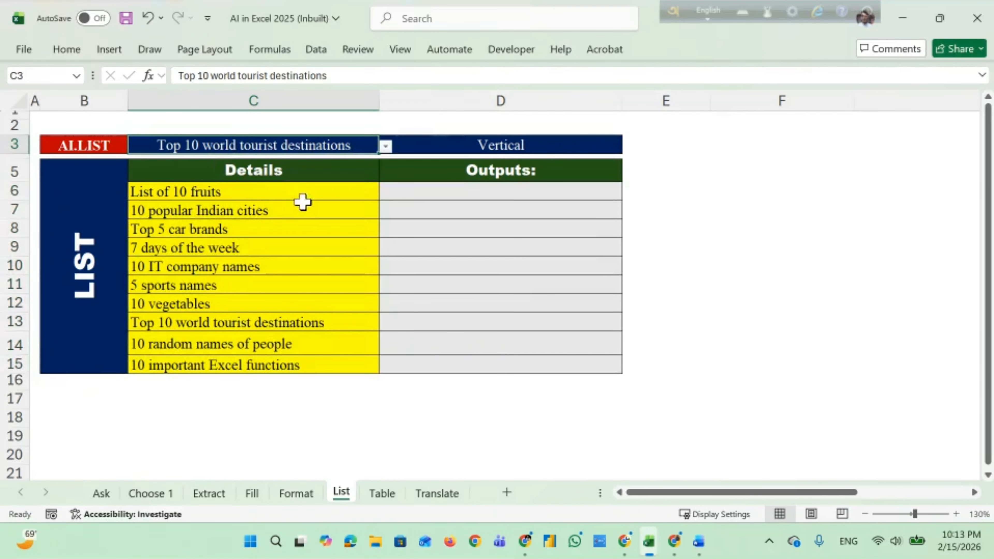
click(385, 147)
click(758, 266)
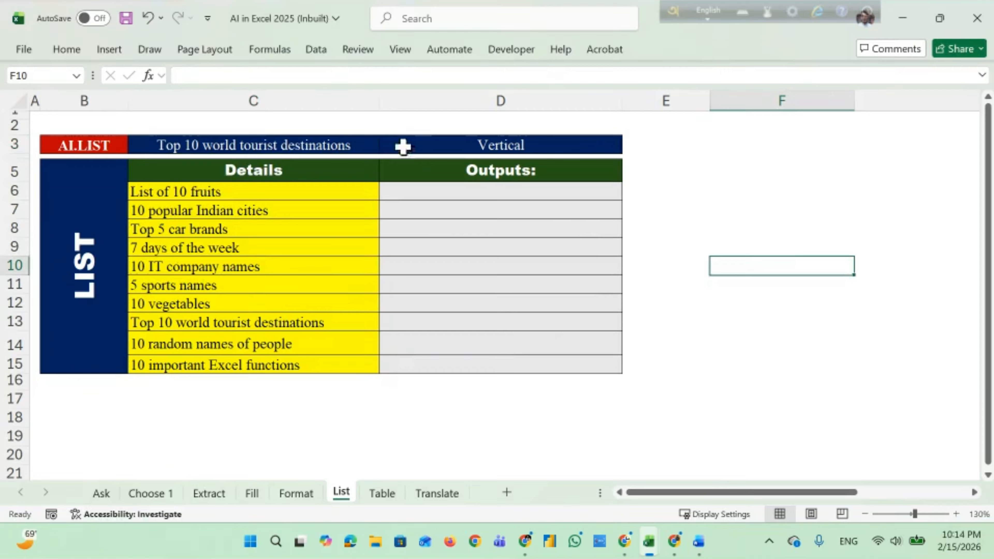
Set the font colour of the prompts in C6:C15 to yellow to hide them against their fill.
drag(349, 190, 235, 364)
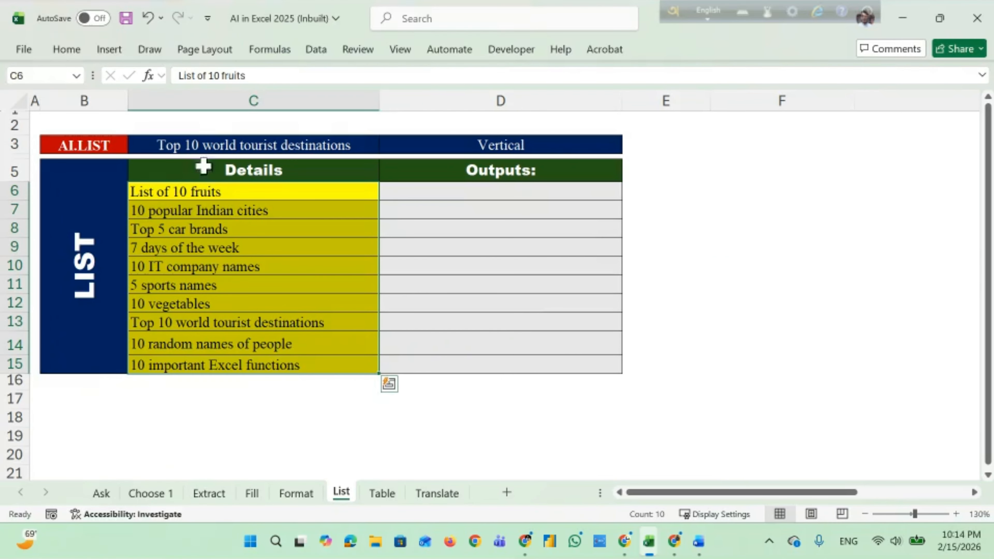
click(80, 49)
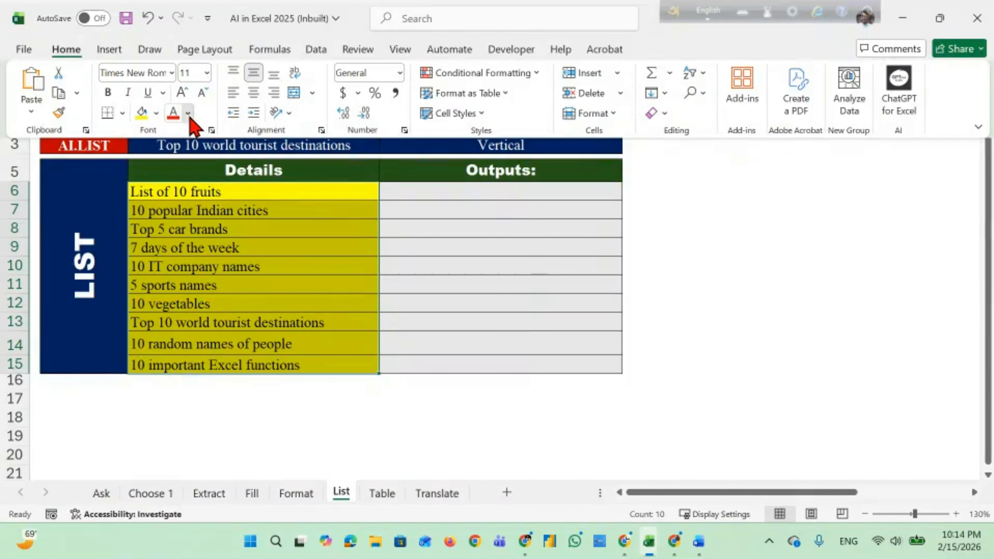
click(188, 114)
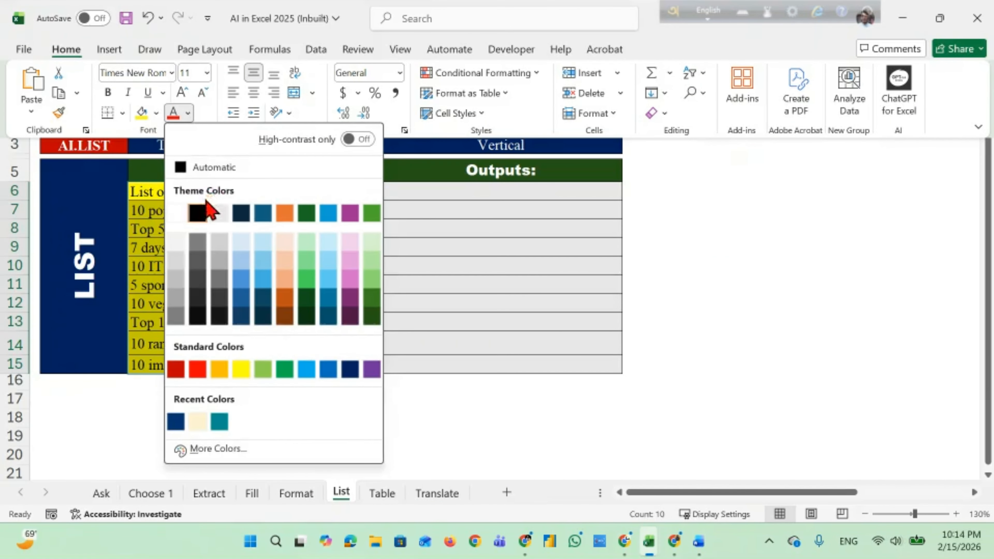
click(241, 370)
Begin an AI.LIST formula in D6 of the List sheet with C3 as the prompt and D3 as the value.
click(494, 192)
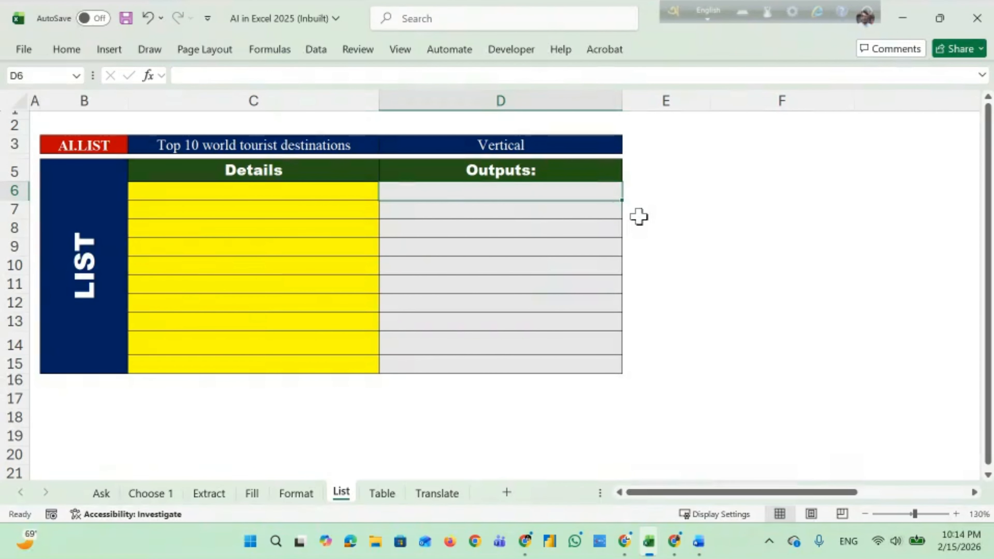
text(=)
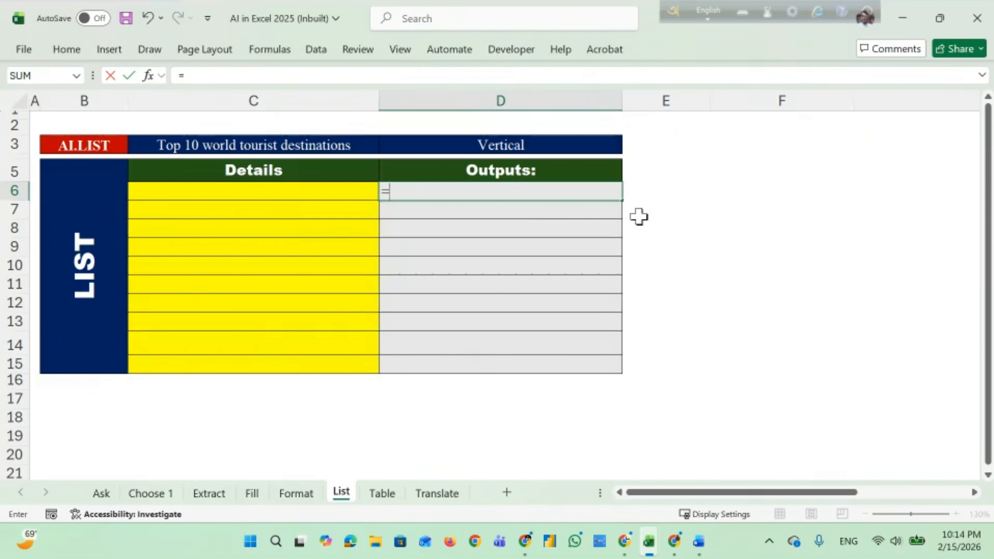
text(AI)
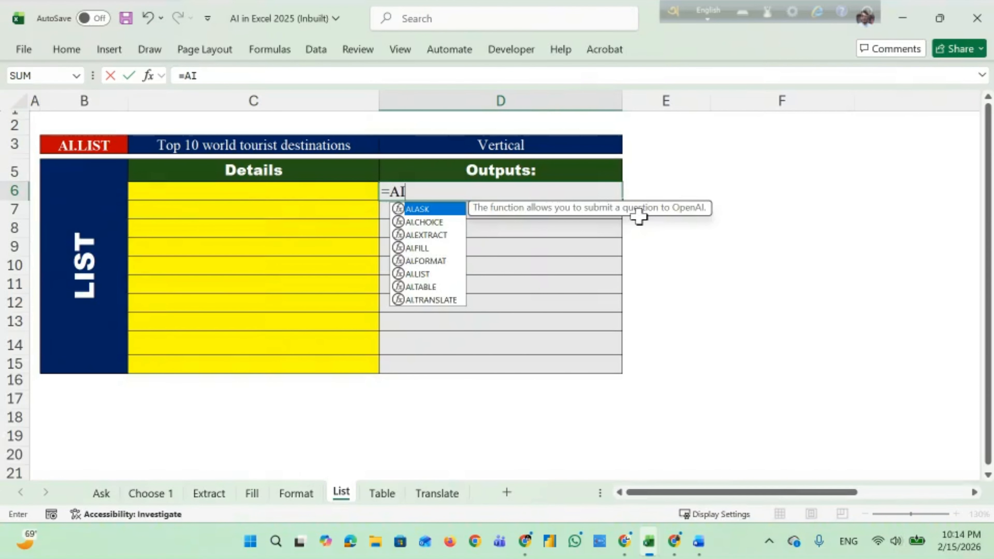
text(.)
double_click(425, 274)
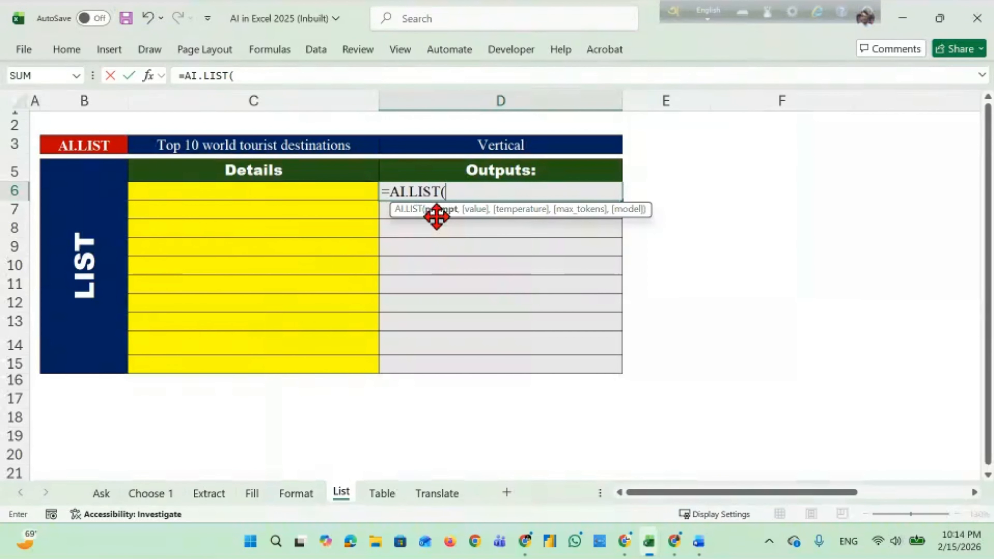
click(306, 142)
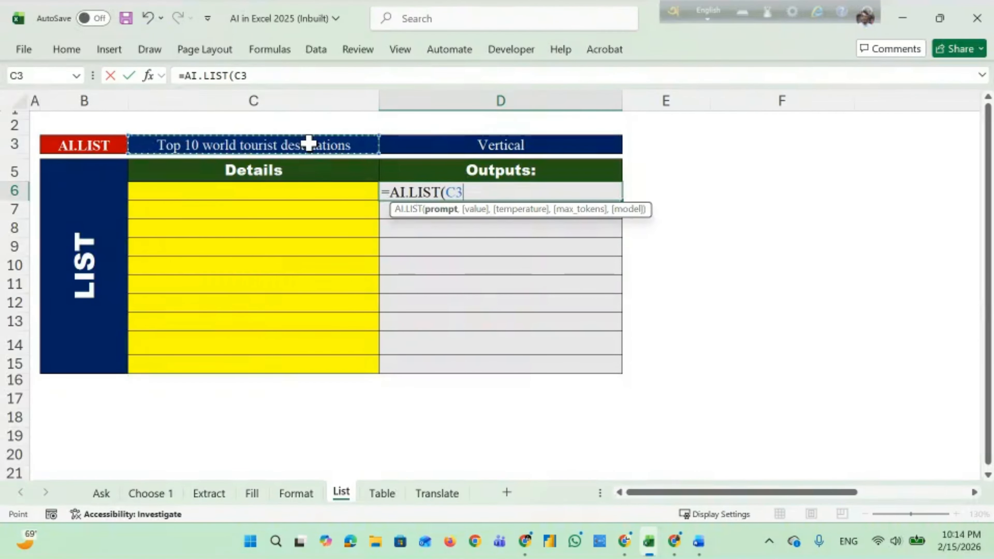
text(,)
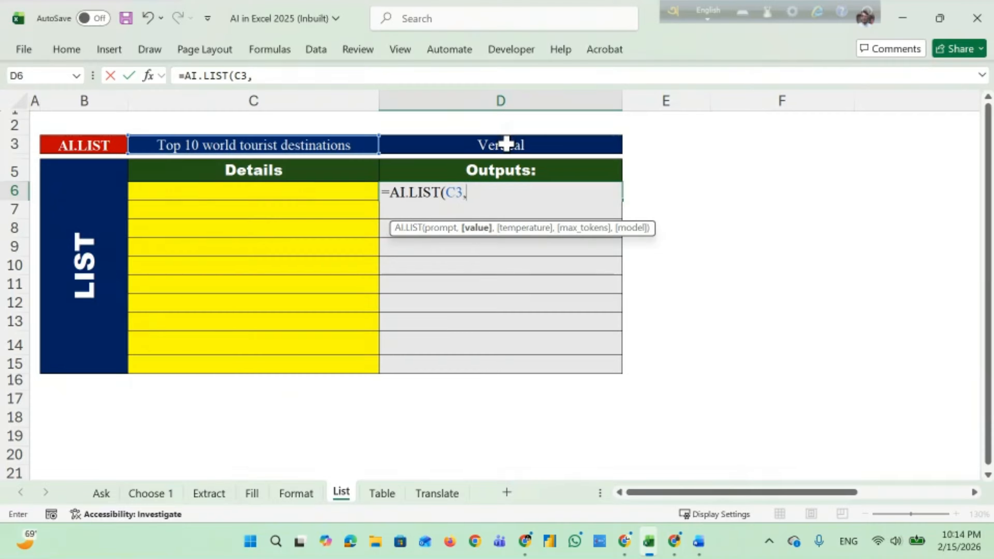
click(519, 146)
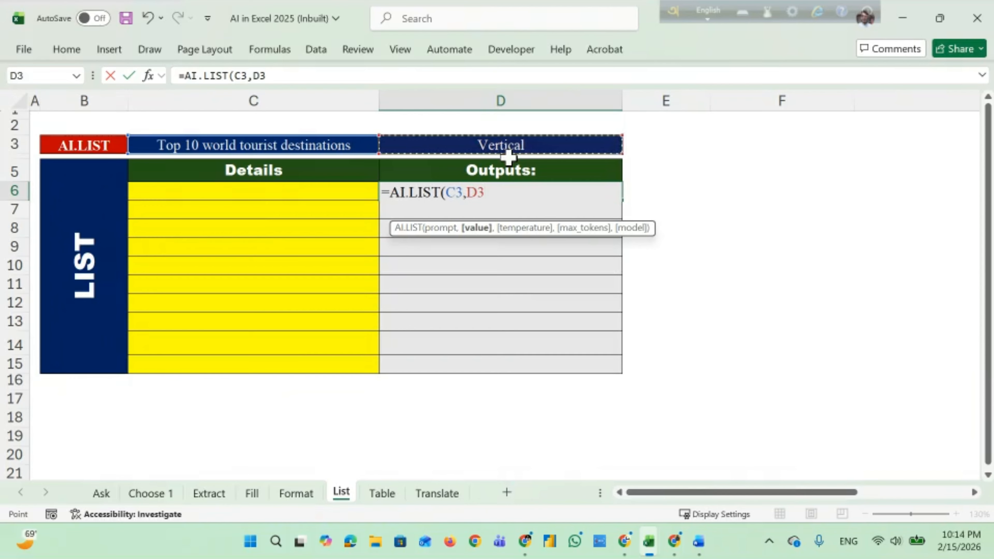
Make both references in D6's formula absolute and complete it as =AI.LIST($C$3,$D$3).
key(F4)
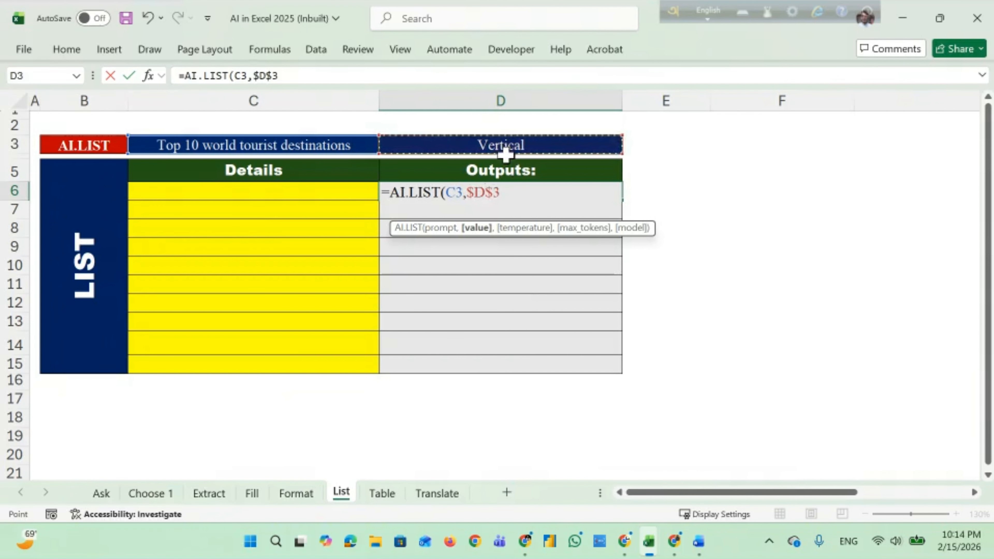
double_click(462, 192)
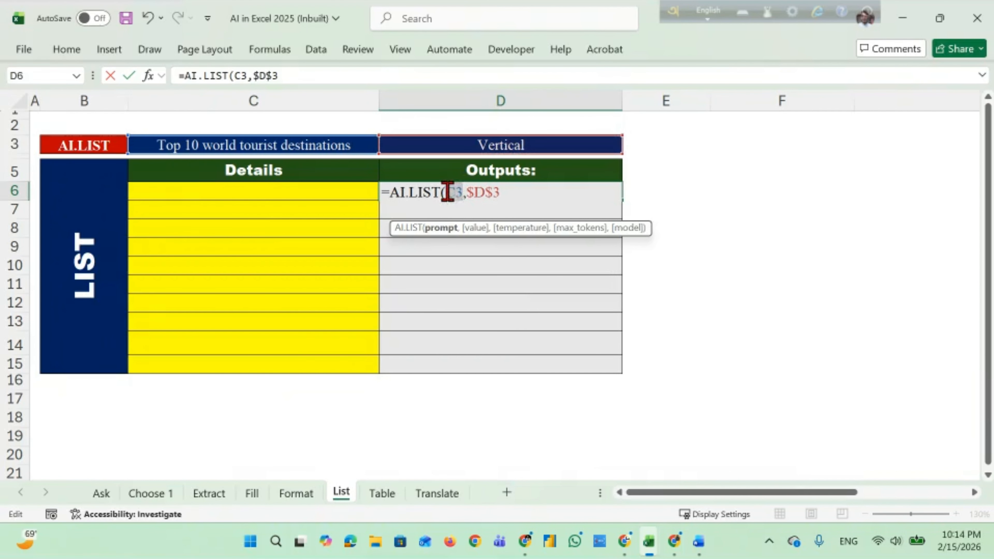
key(F4)
click(539, 195)
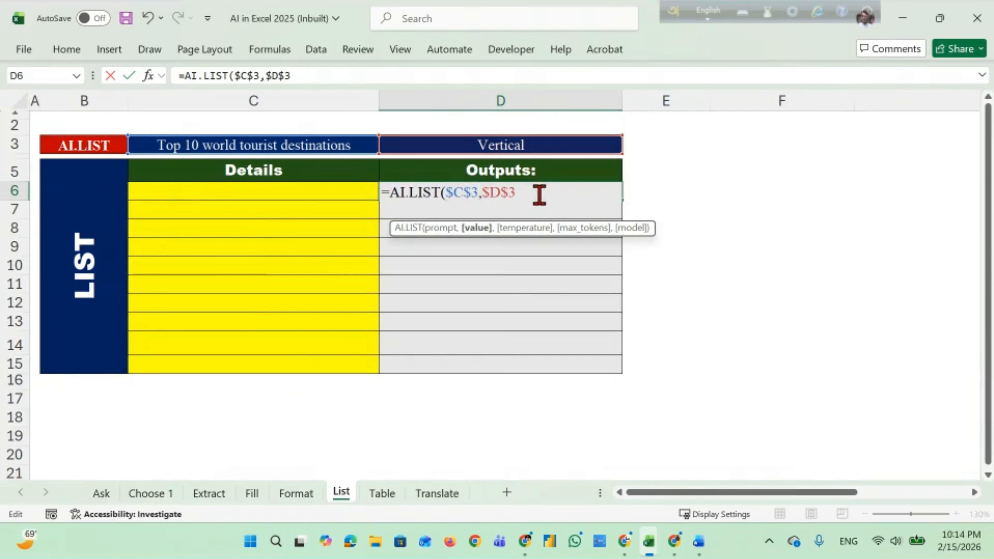
text())
key(Return)
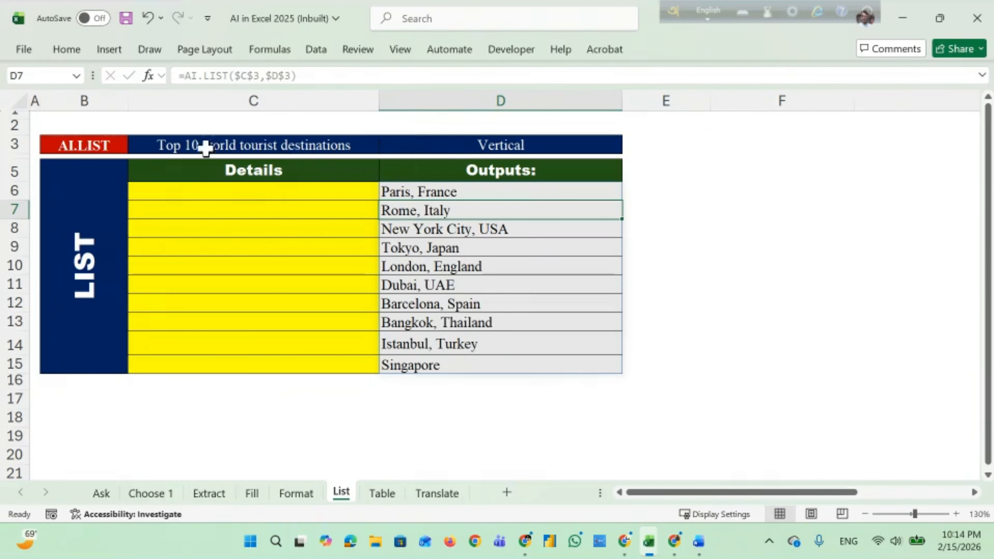
Change the prompt in C3 to 10 important Excel functions and examine the list generated from D6 down.
click(305, 150)
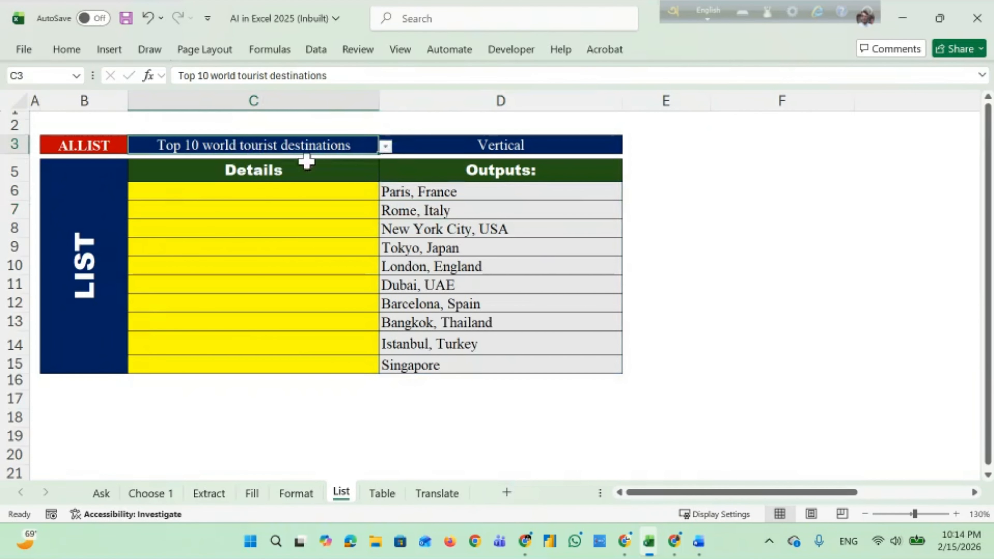
click(387, 149)
click(215, 281)
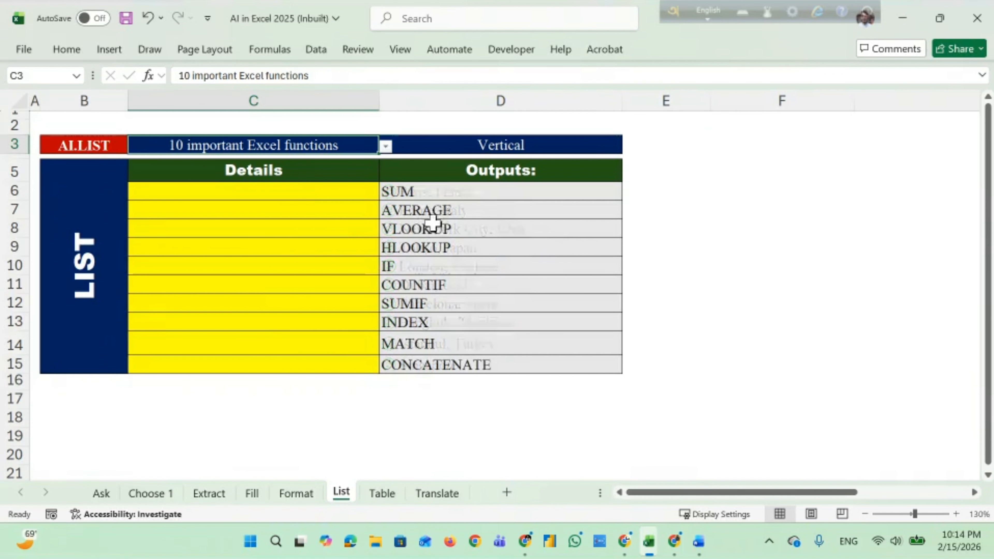
click(470, 193)
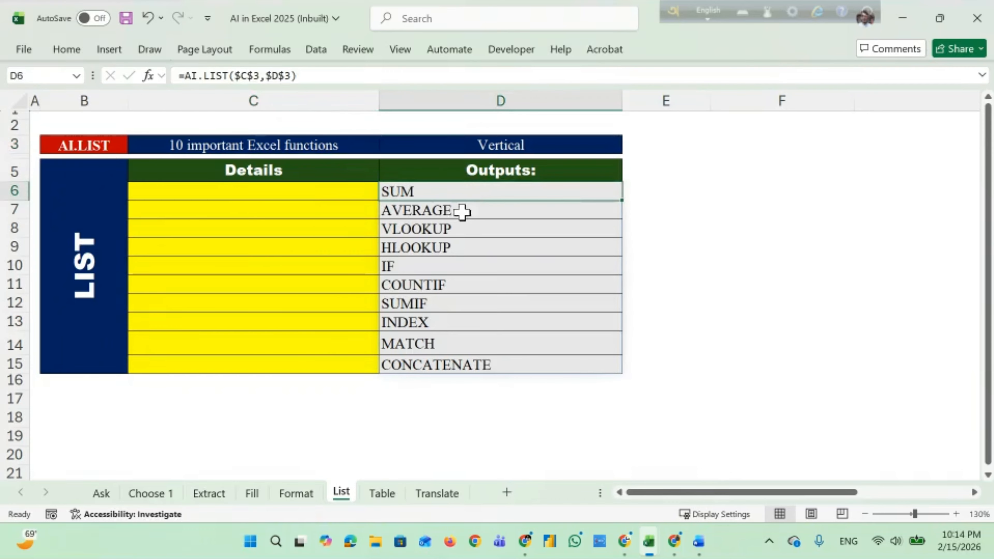
click(459, 229)
click(455, 249)
click(448, 281)
click(430, 321)
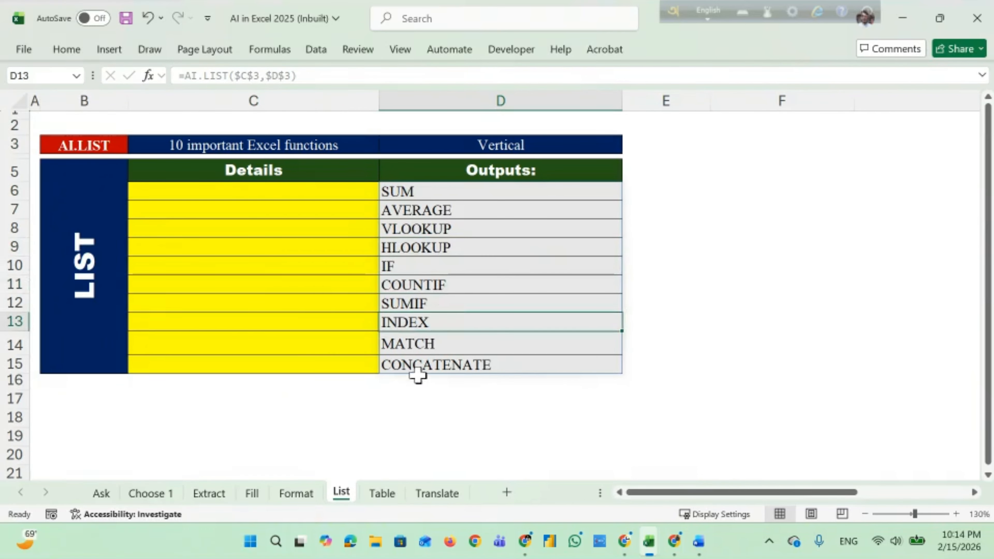
click(95, 150)
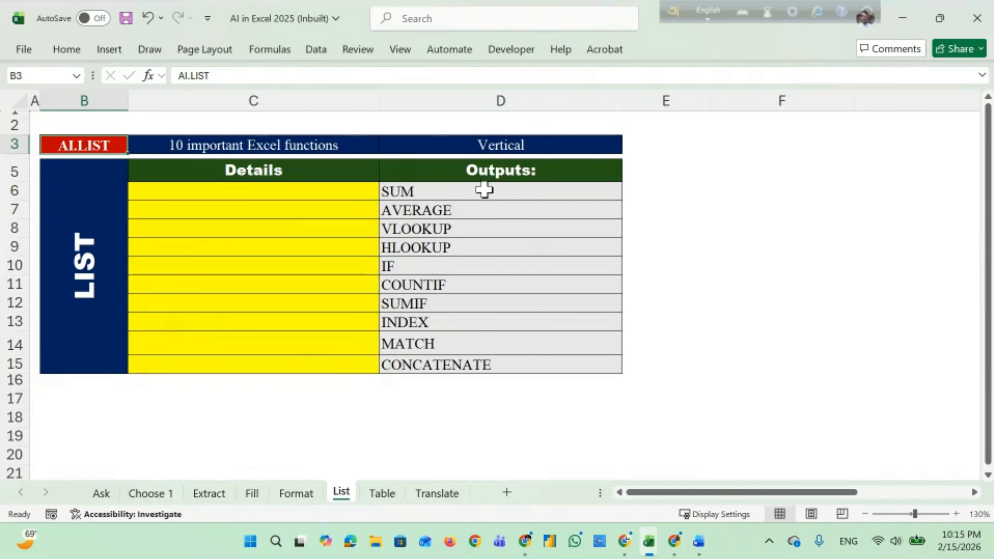
Enter the formula =AI.TABLE(C2) in C4 of the Table sheet.
key(ctrl+Page_Down)
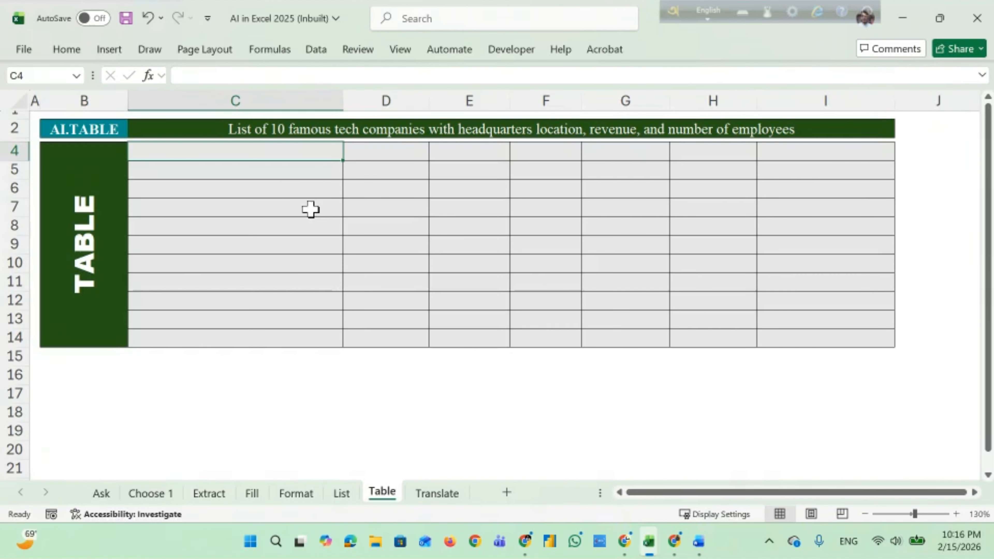
text(=)
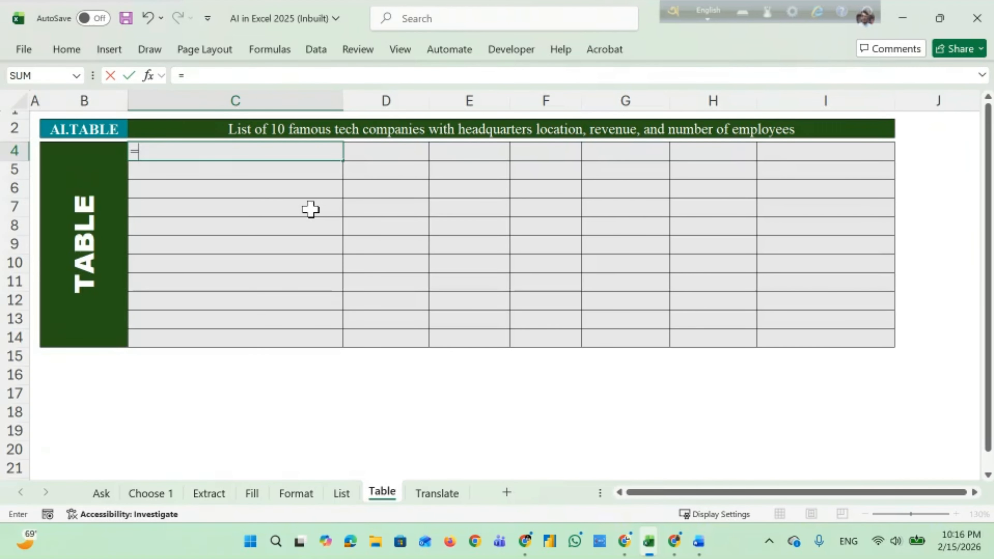
text(Ai)
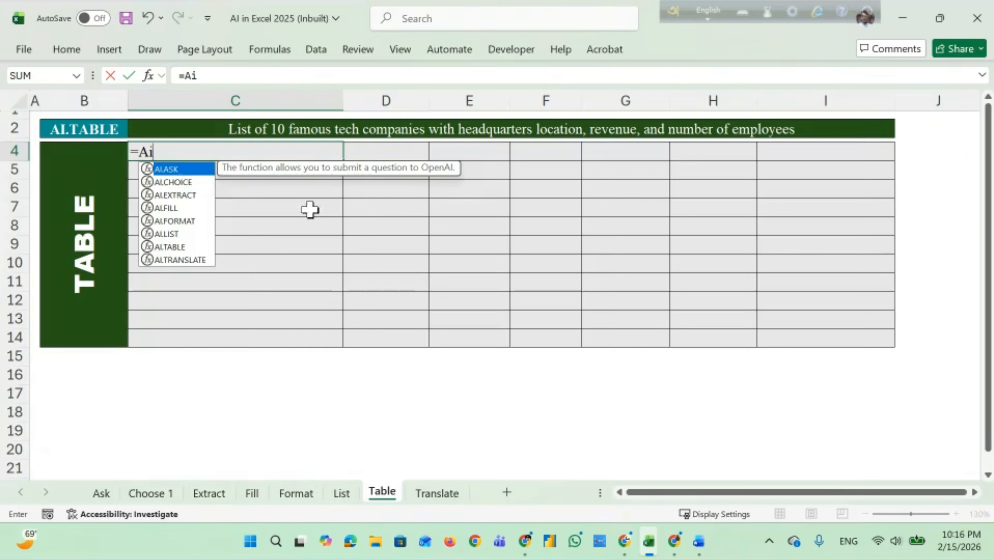
double_click(173, 247)
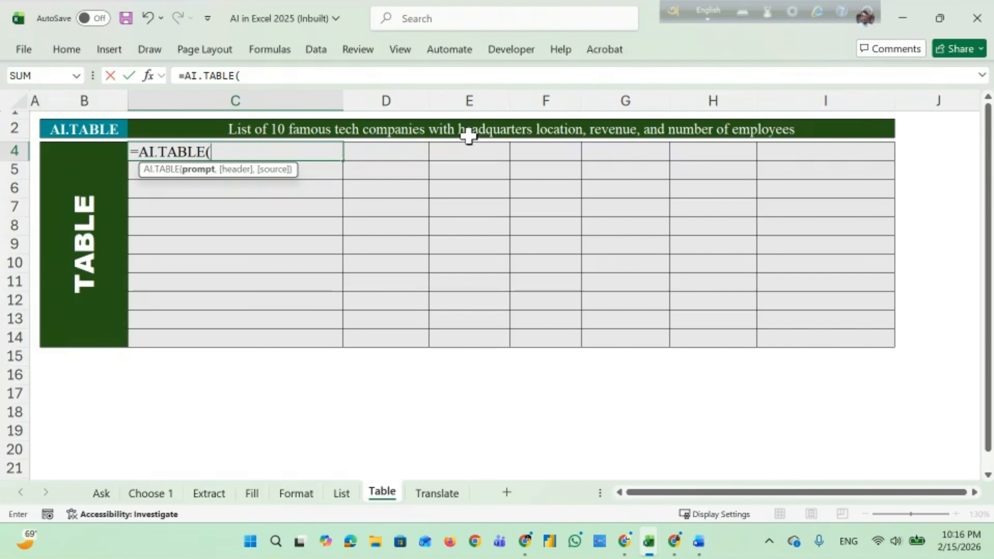
click(268, 132)
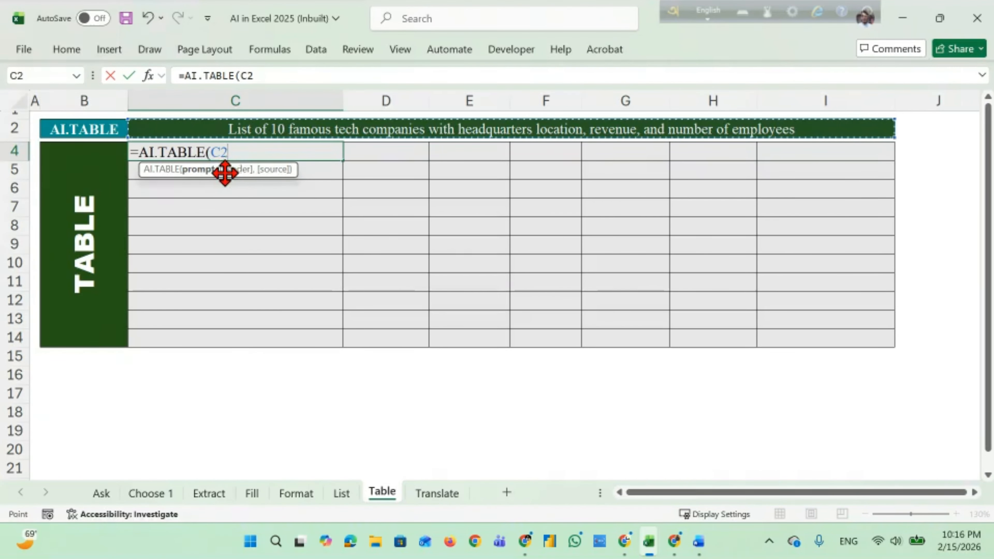
key(Return)
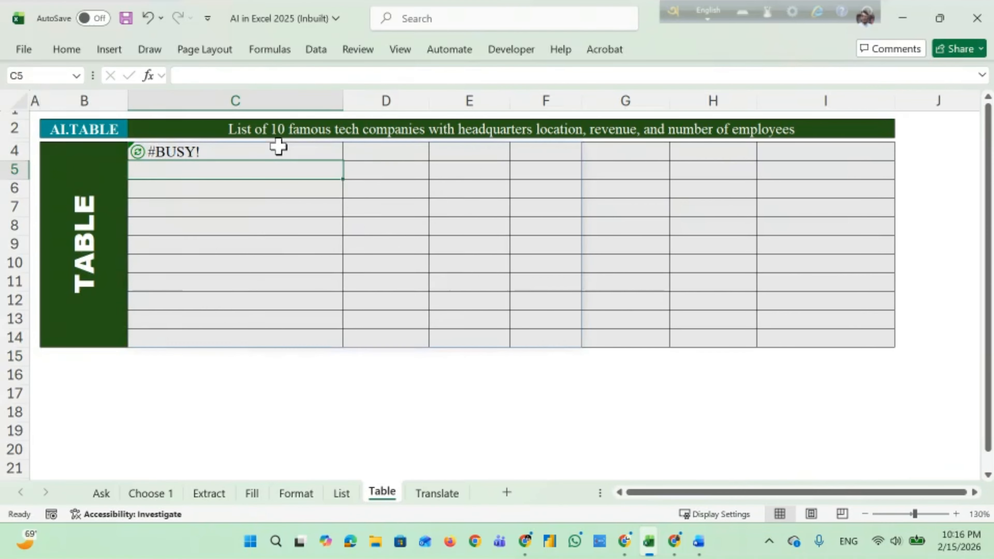
AutoFit the widths of all columns on the Table sheet to their contents.
click(19, 98)
double_click(342, 100)
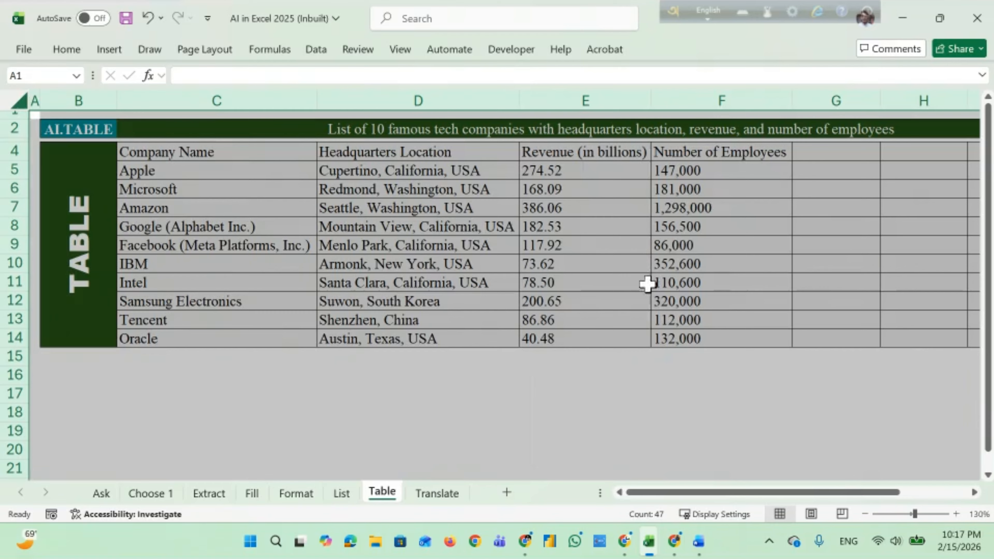
click(628, 376)
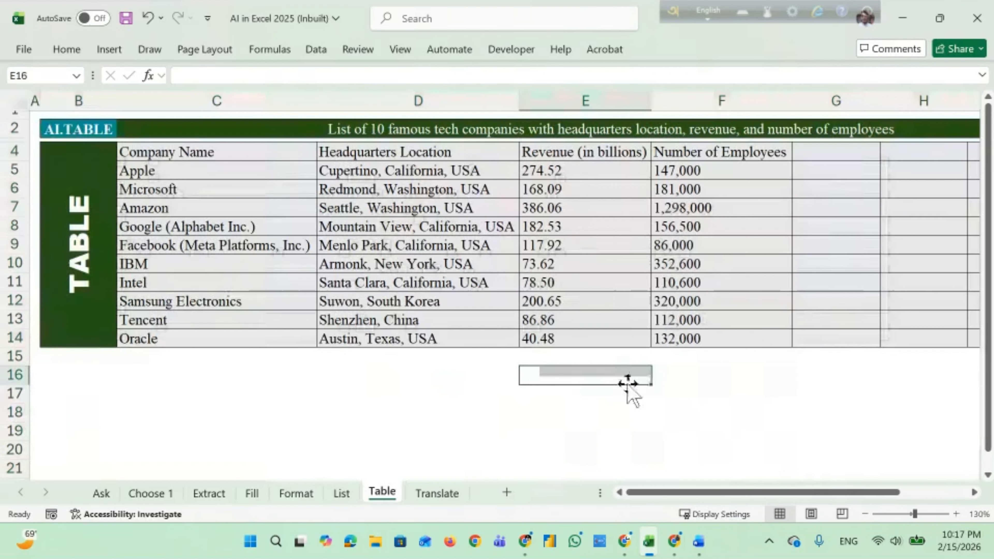
Extend the prompt in C2 by adding ",Start year,Founder" after "number of employees".
double_click(900, 130)
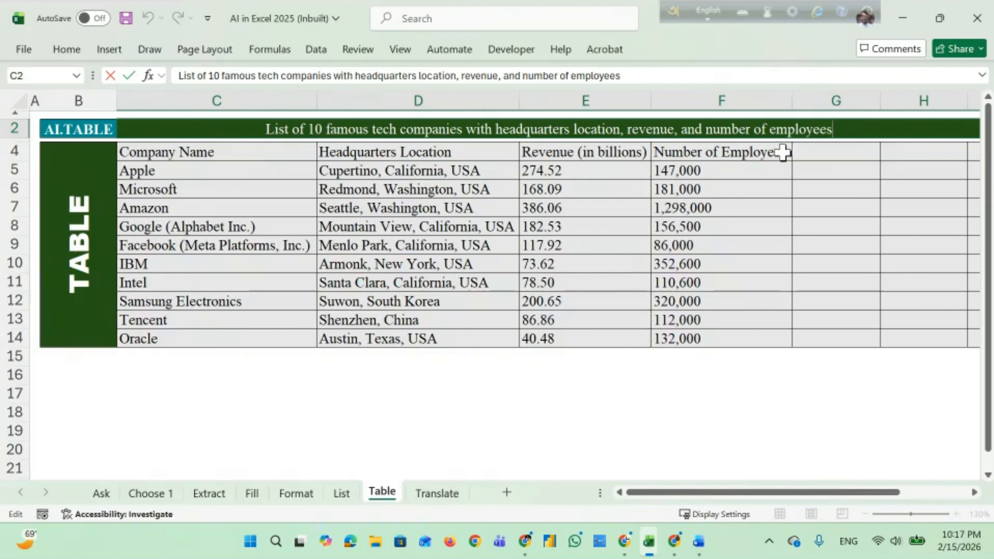
text(,)
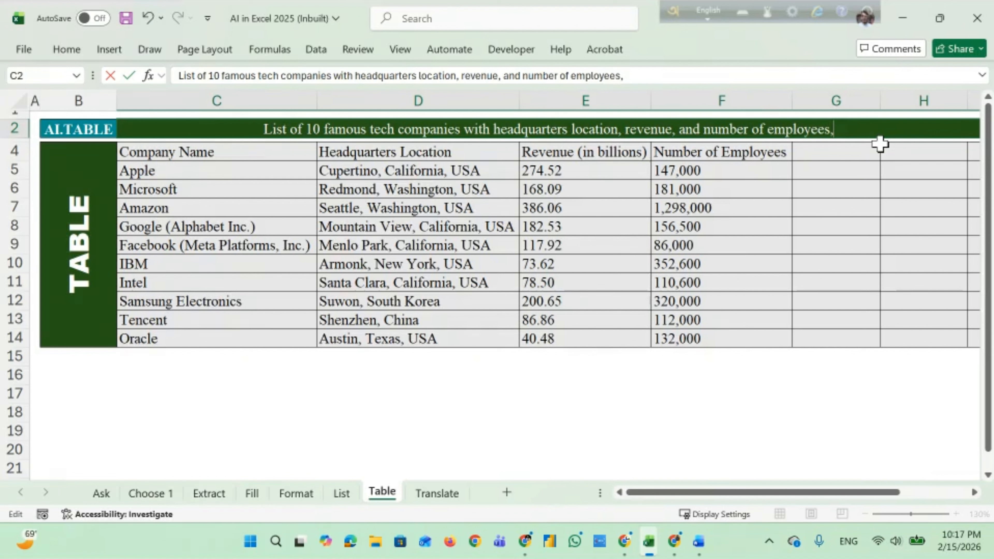
text(Start)
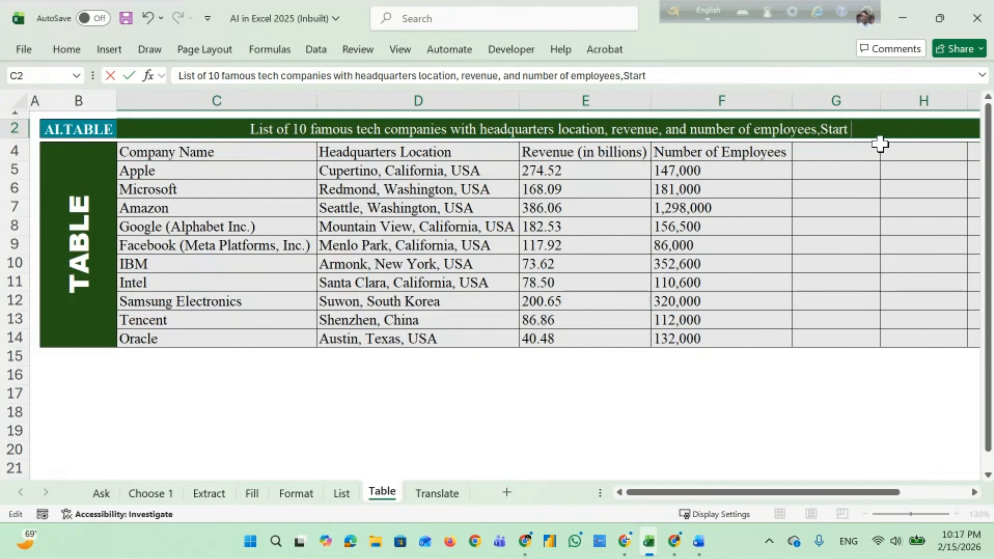
text(year)
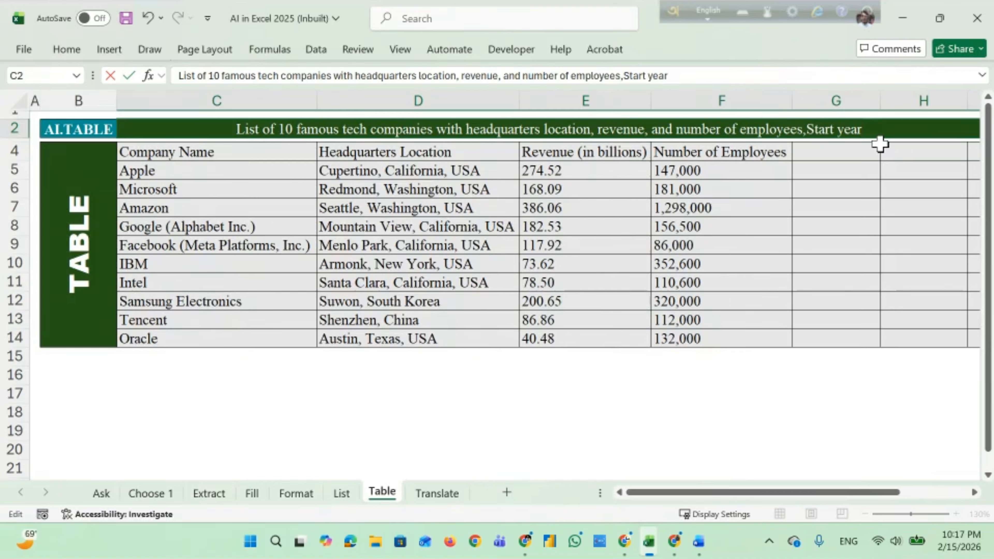
text(,Founder)
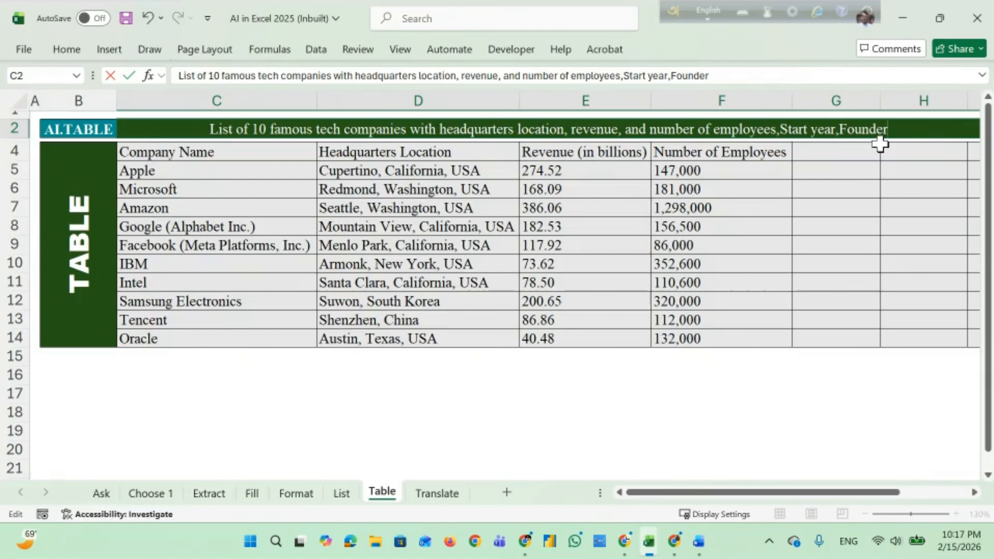
key(Return)
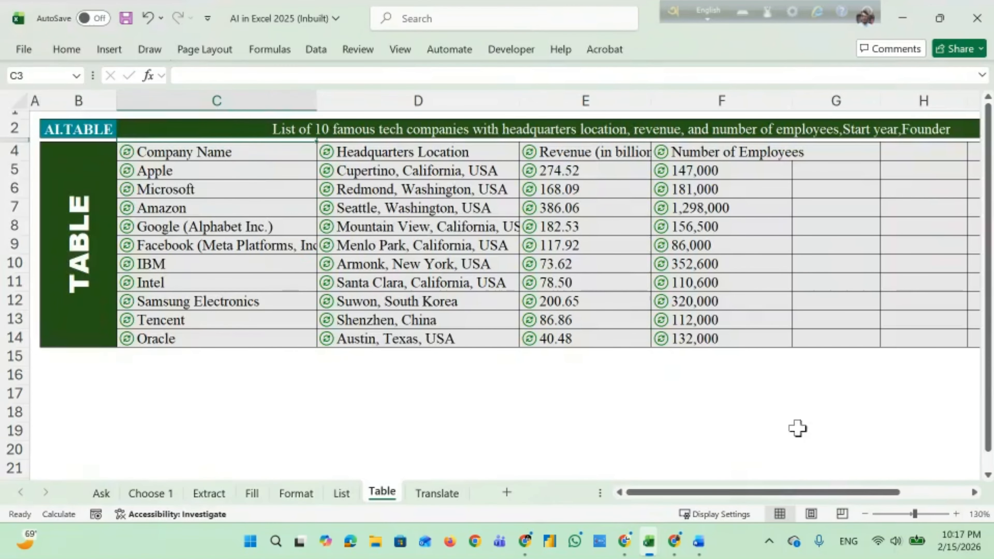
AutoFit the width of the Founder column H to its contents.
drag(787, 492, 858, 492)
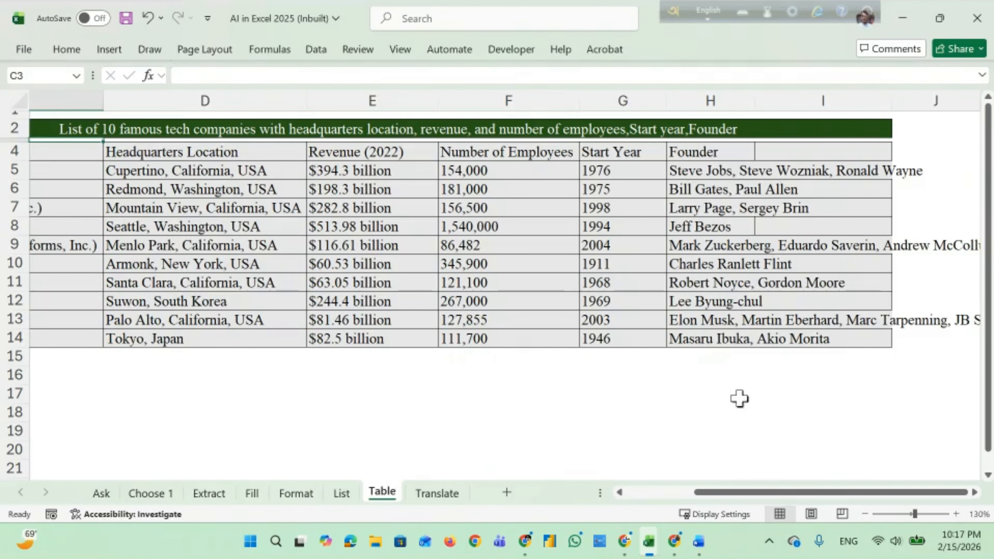
double_click(755, 101)
click(761, 356)
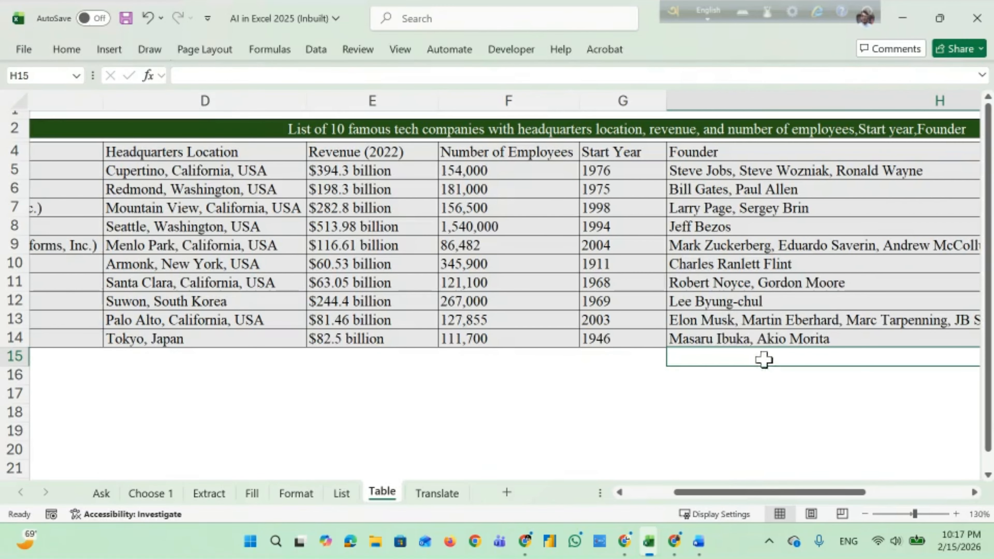
Examine the table headers in C4:H4 and switch to the Translate sheet.
drag(730, 492, 619, 501)
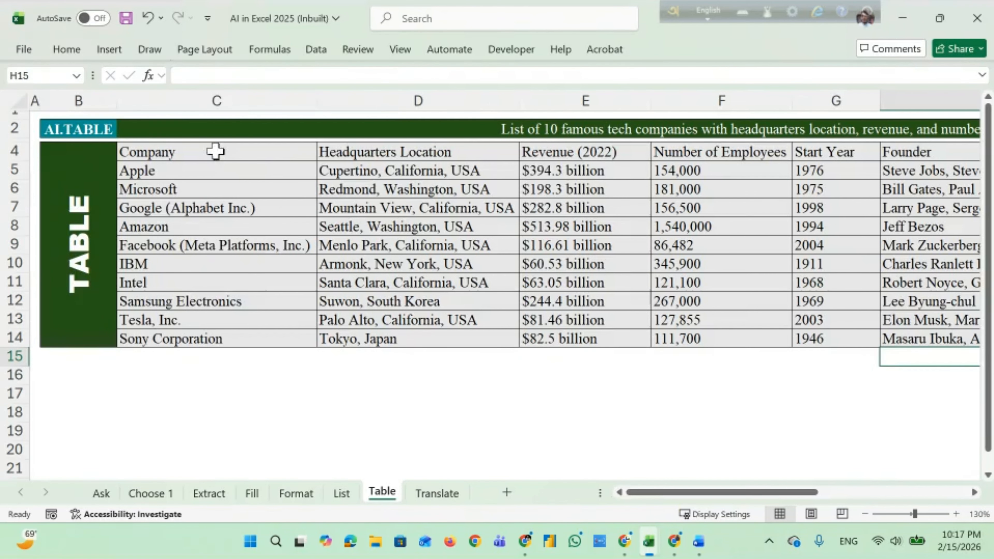
drag(215, 151, 794, 153)
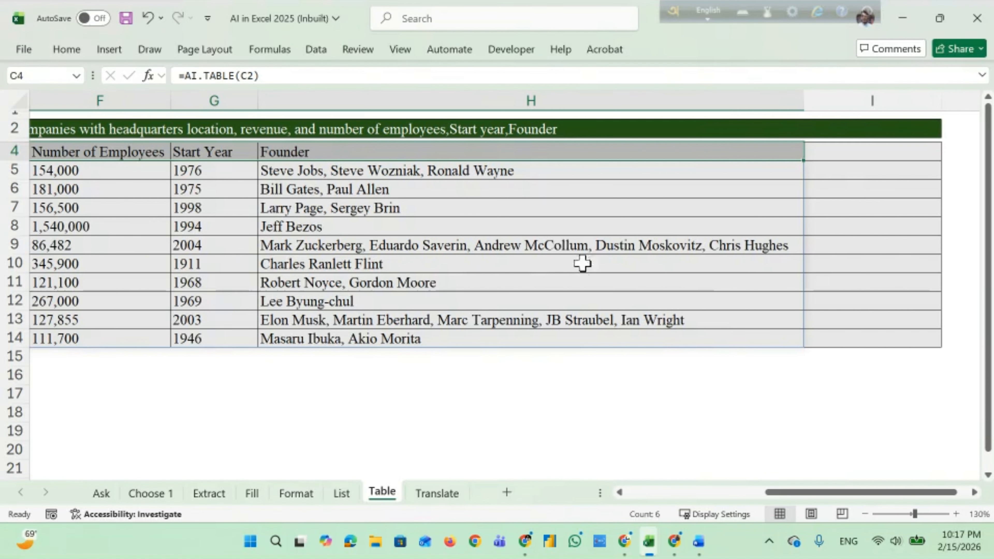
scroll(560, 261, left, 3)
click(437, 494)
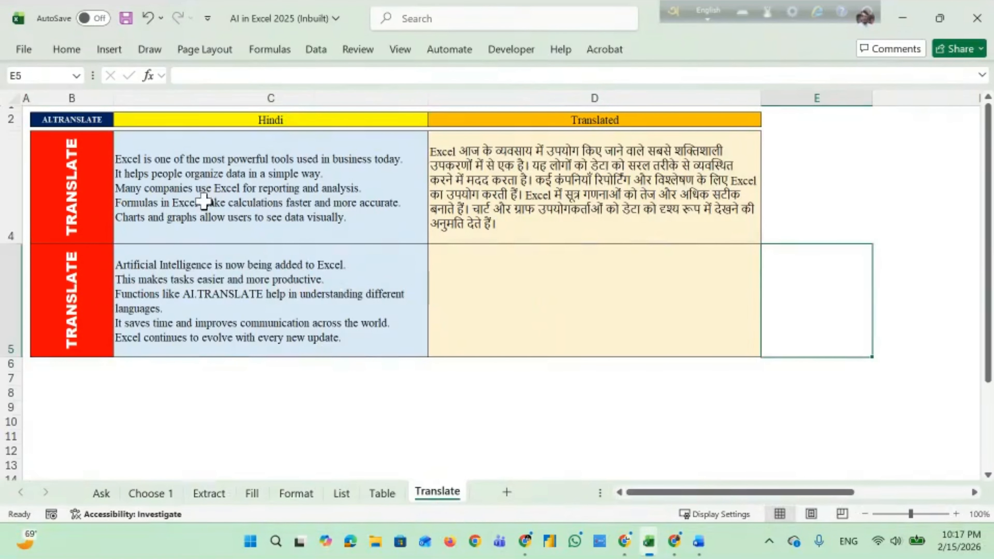
Examine the English source text in C4 and the translation formula in D4 on the Translate sheet.
click(213, 229)
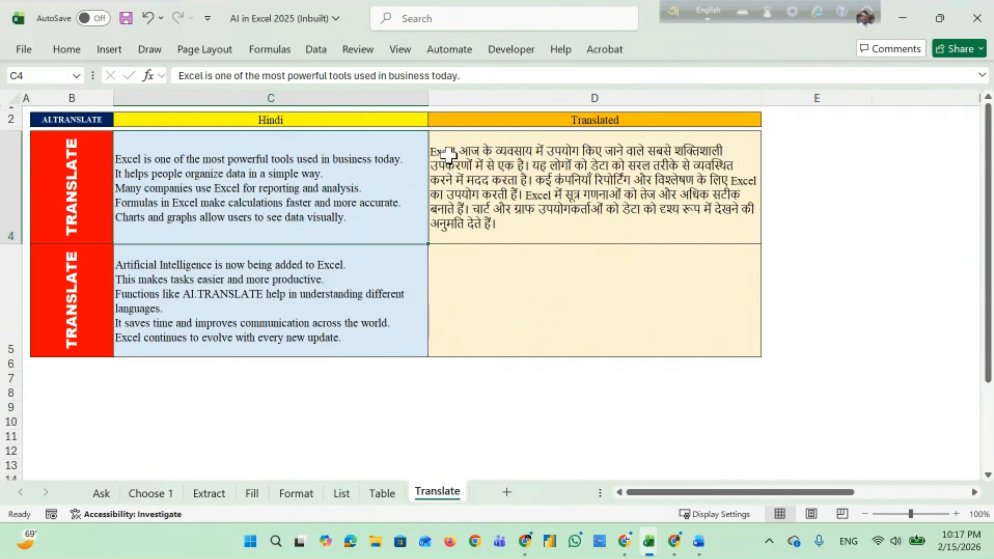
click(71, 186)
click(288, 166)
click(579, 179)
click(301, 174)
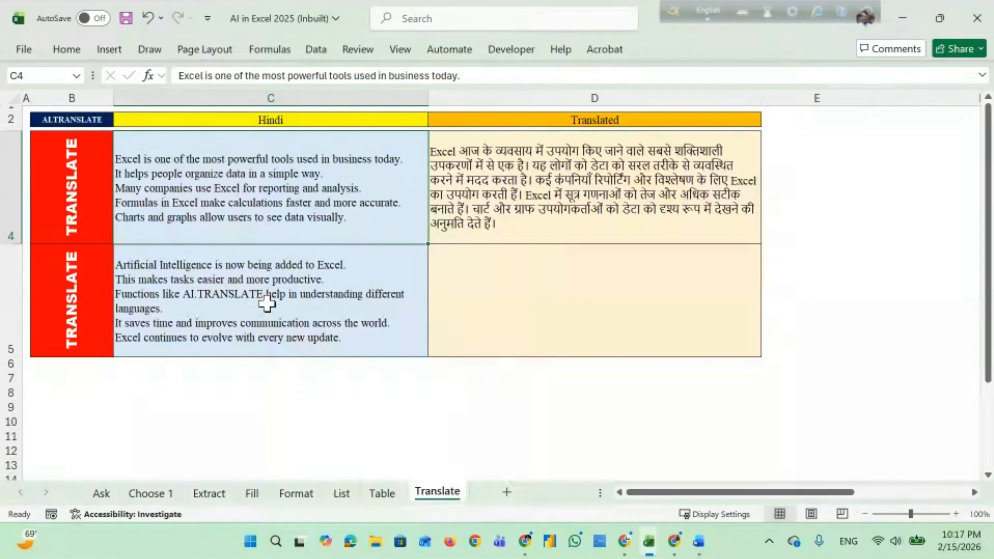
click(515, 192)
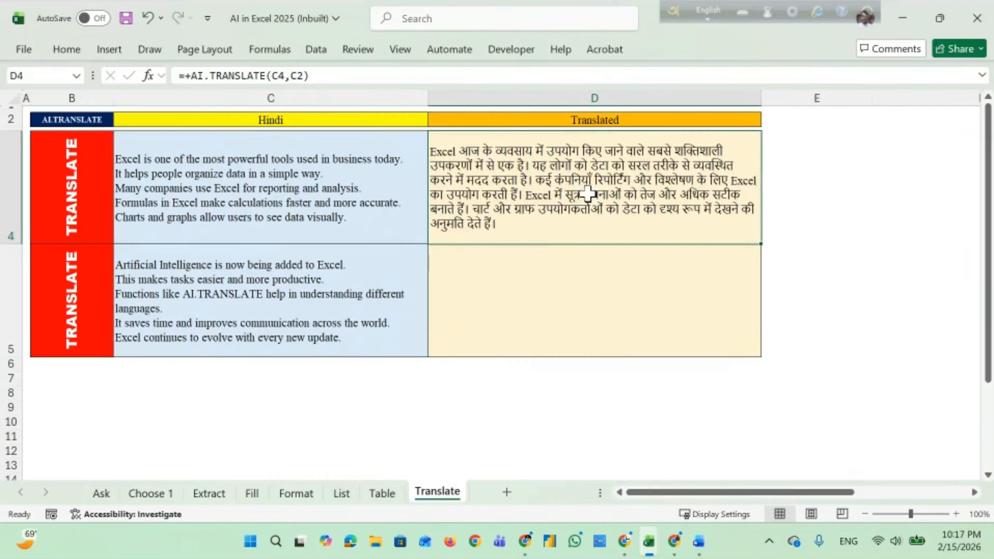
click(370, 185)
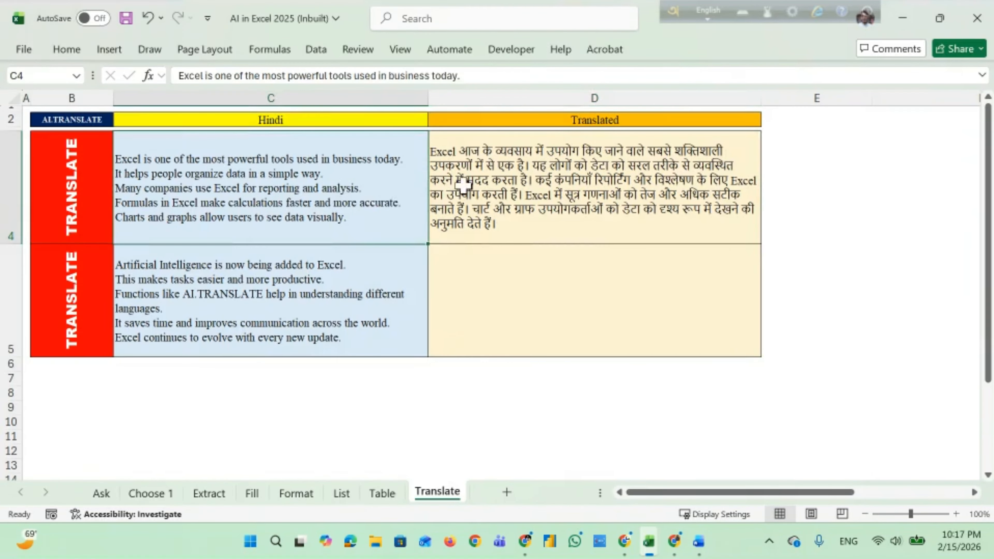
click(511, 216)
click(300, 165)
Clear D4 and enter =AI.TRANSLATE(C4,C2) to translate the first text into the language chosen in C2.
click(579, 213)
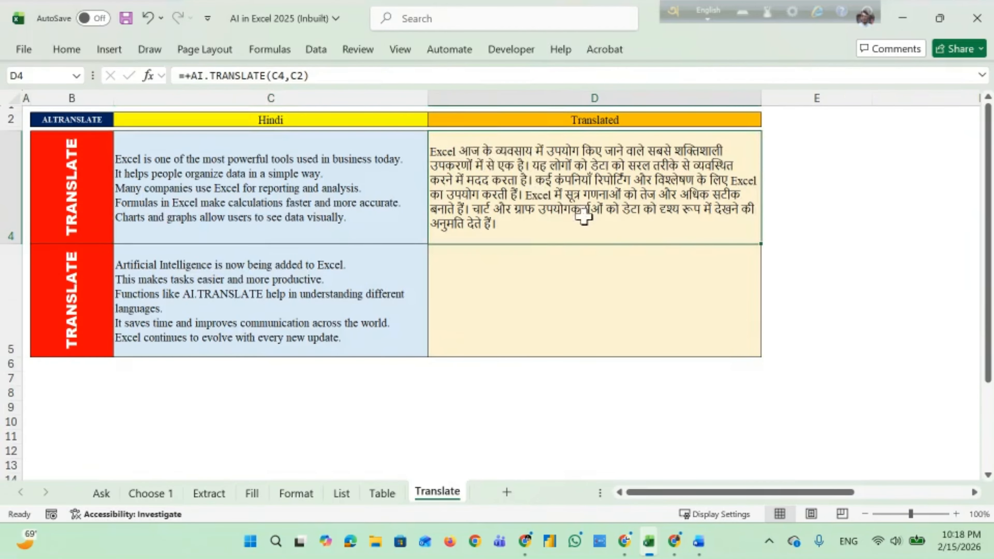
key(Delete)
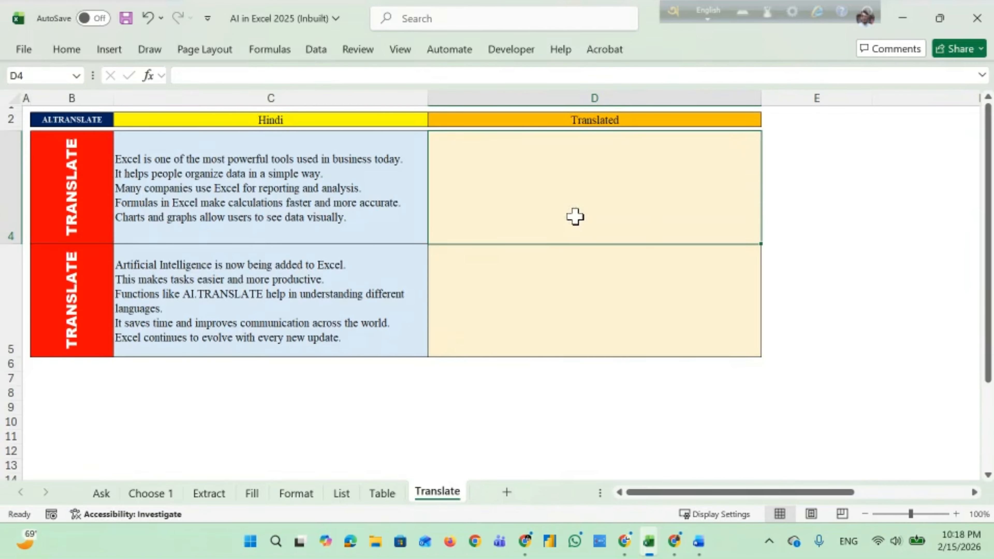
text(=)
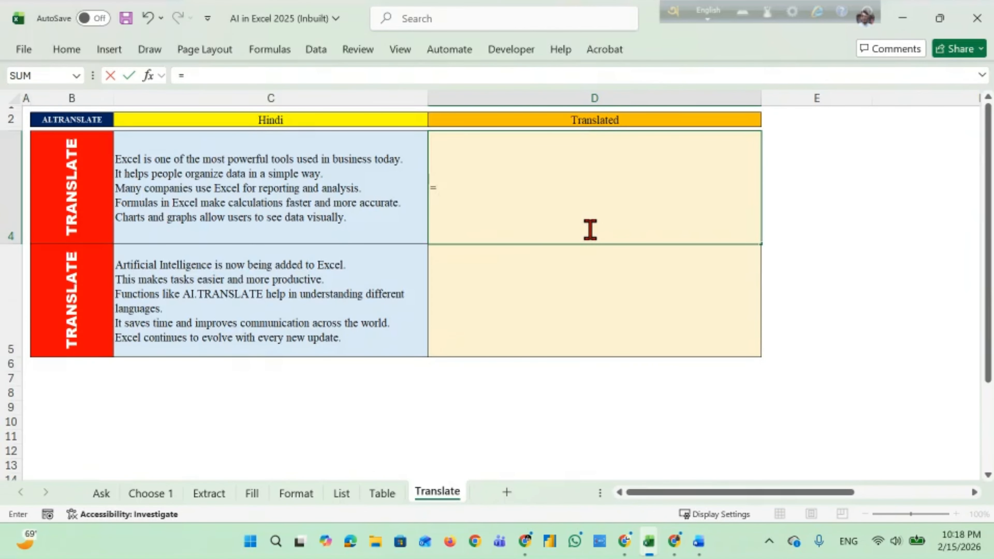
text(Ai)
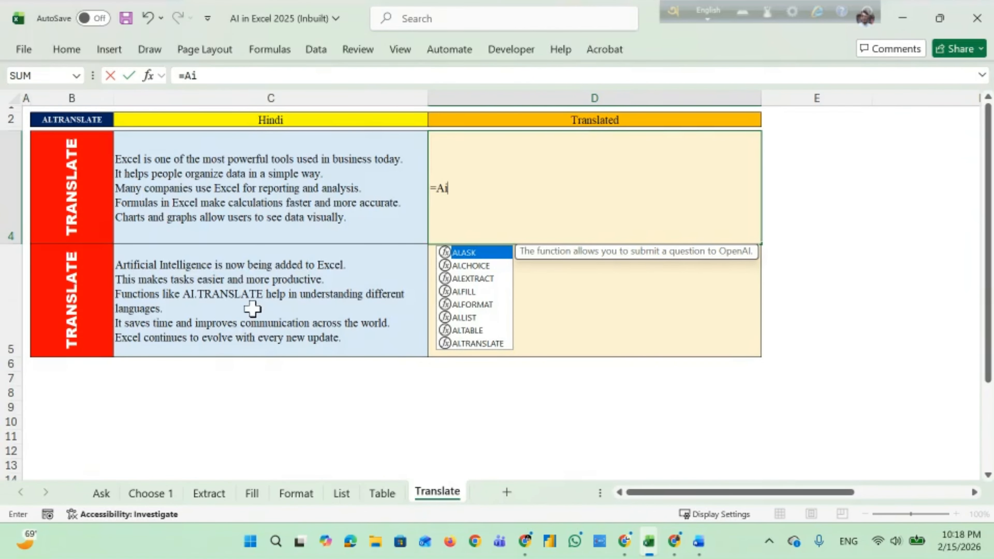
double_click(473, 344)
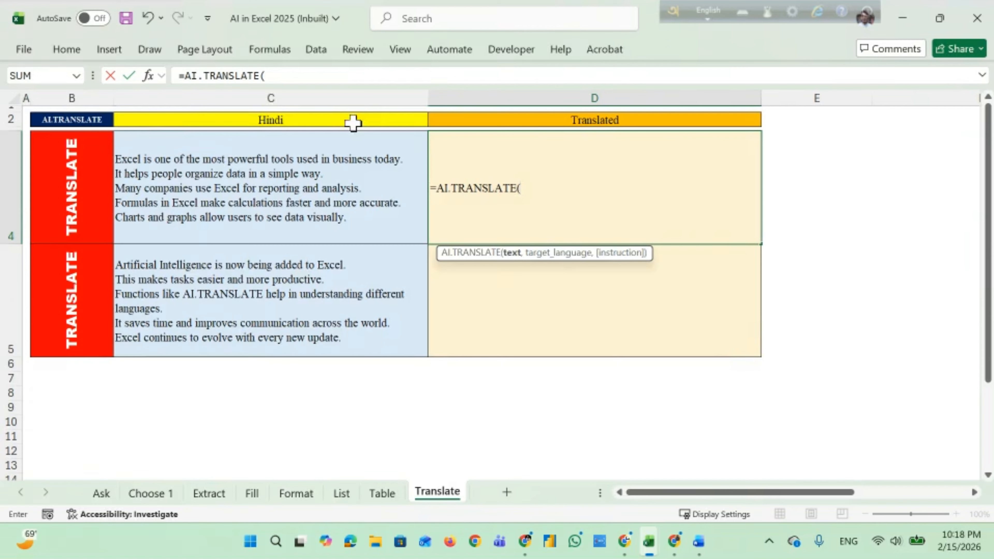
click(312, 198)
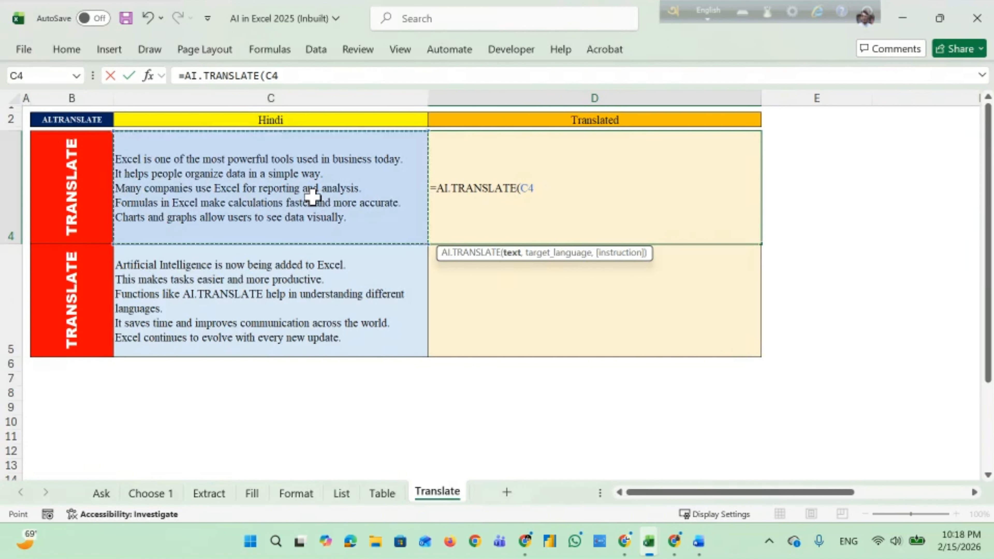
text(,)
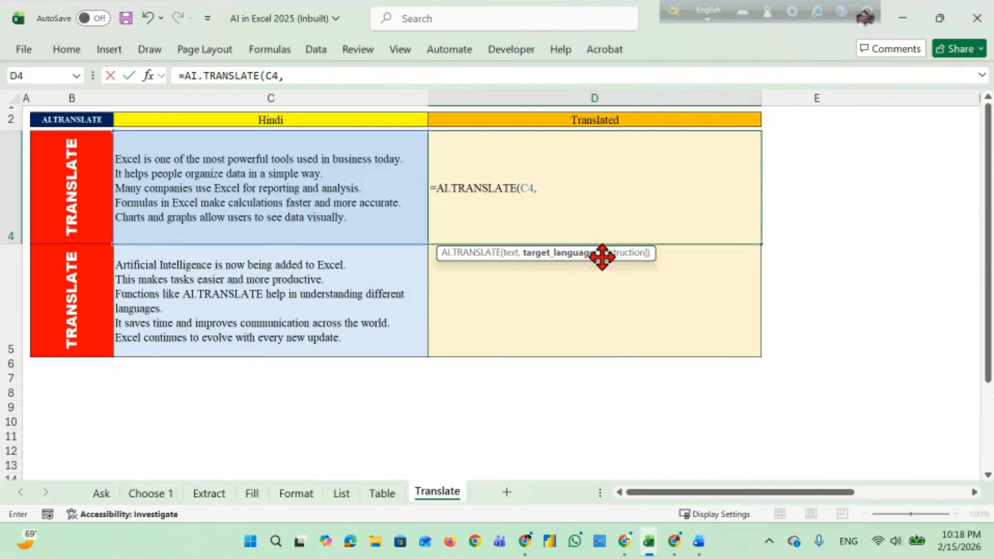
click(324, 121)
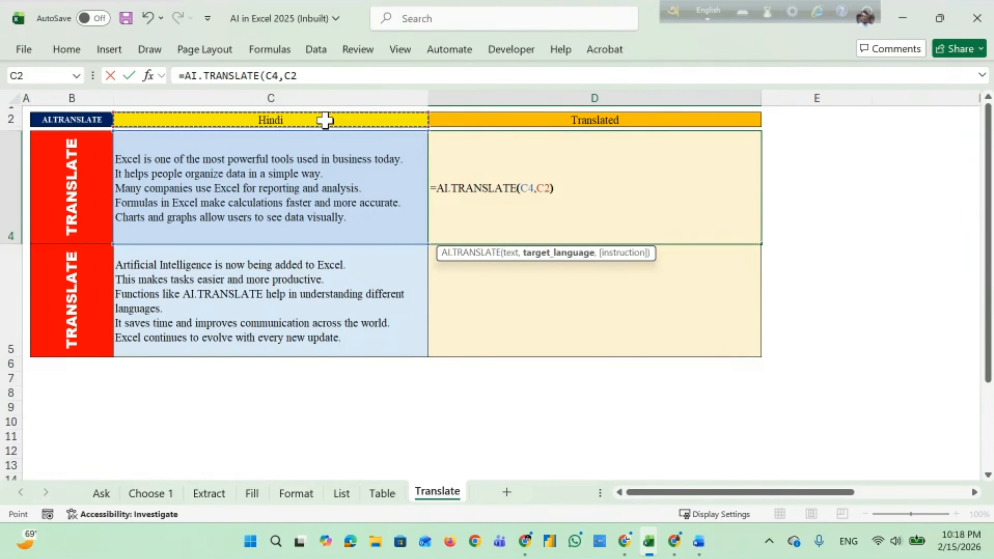
key(Return)
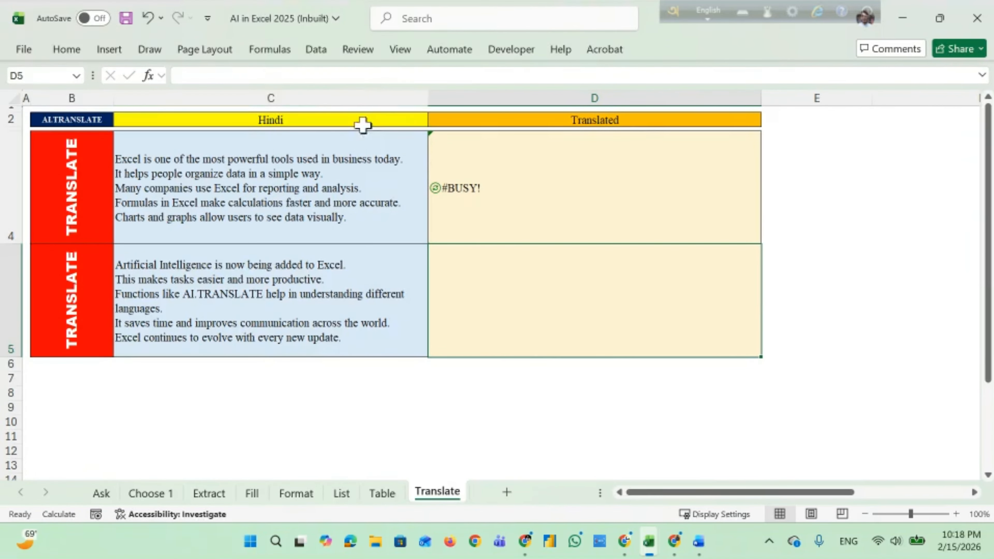
Change the target language in C2 to Arabic and select the translation in D4.
click(387, 121)
click(435, 120)
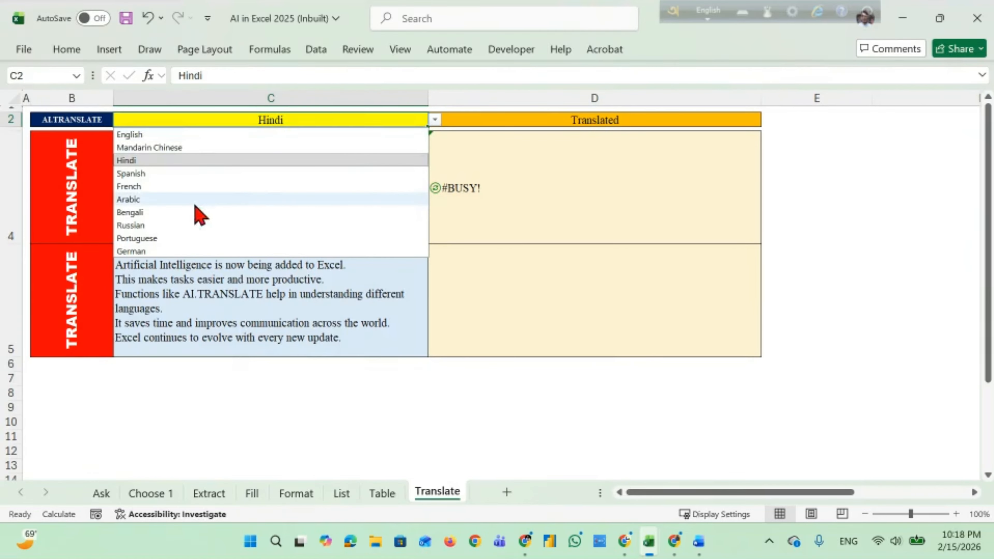
click(155, 200)
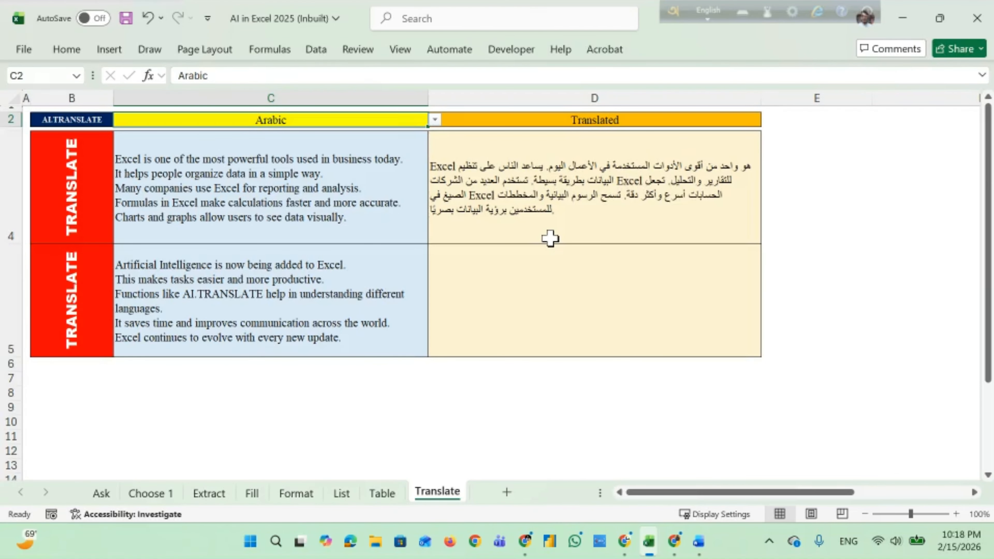
click(589, 224)
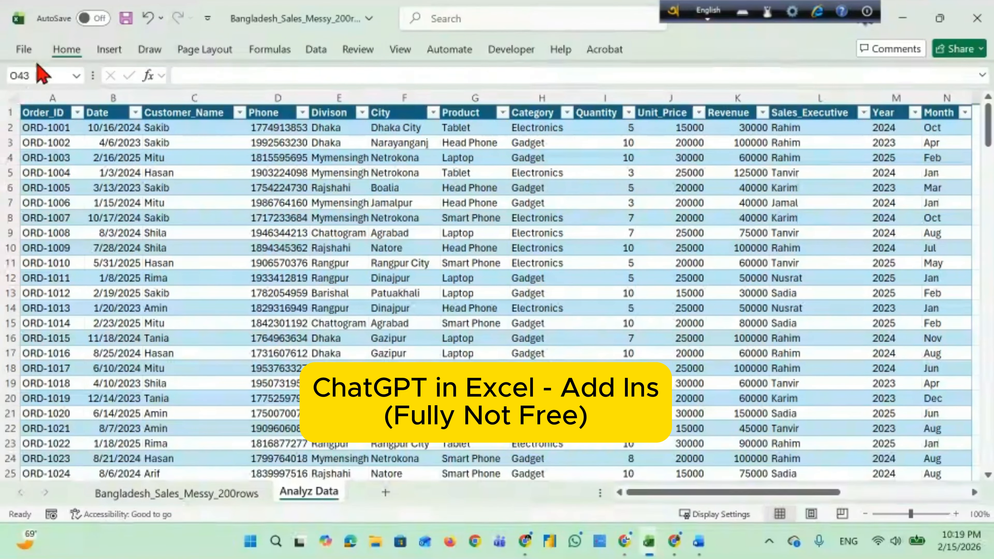
Review the Microsoft 365 subscription and product information on the account page, and return to the worksheet.
click(23, 49)
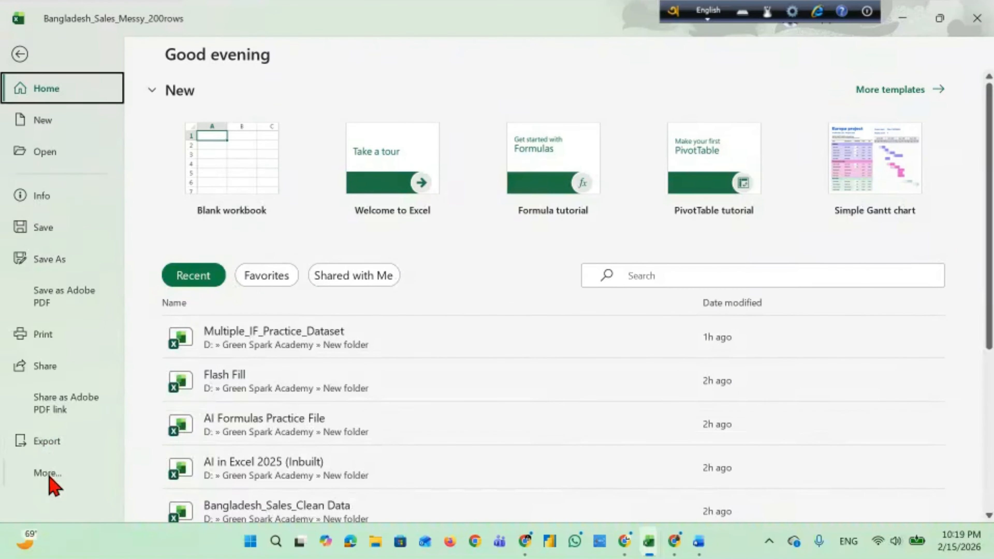
click(50, 478)
click(159, 451)
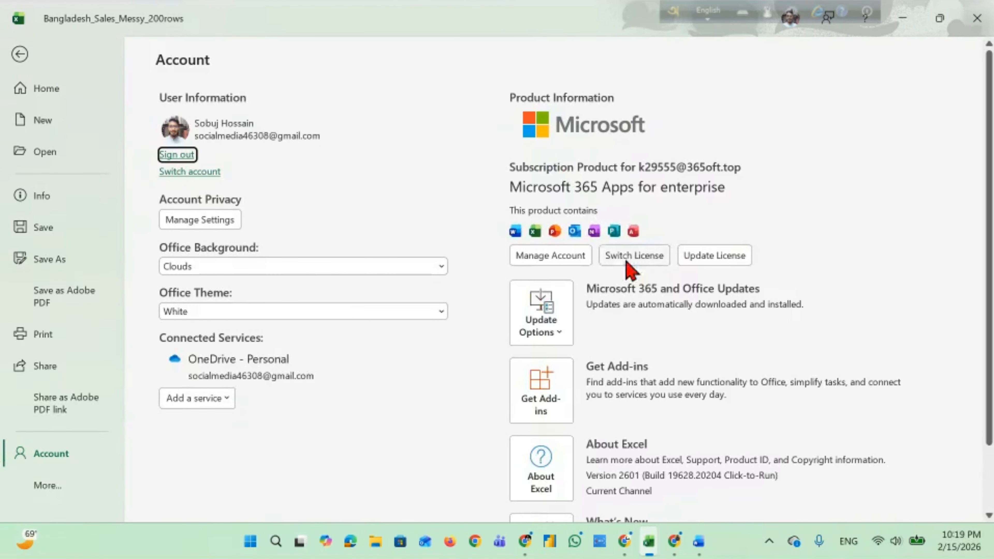
scroll(612, 299, down, 1)
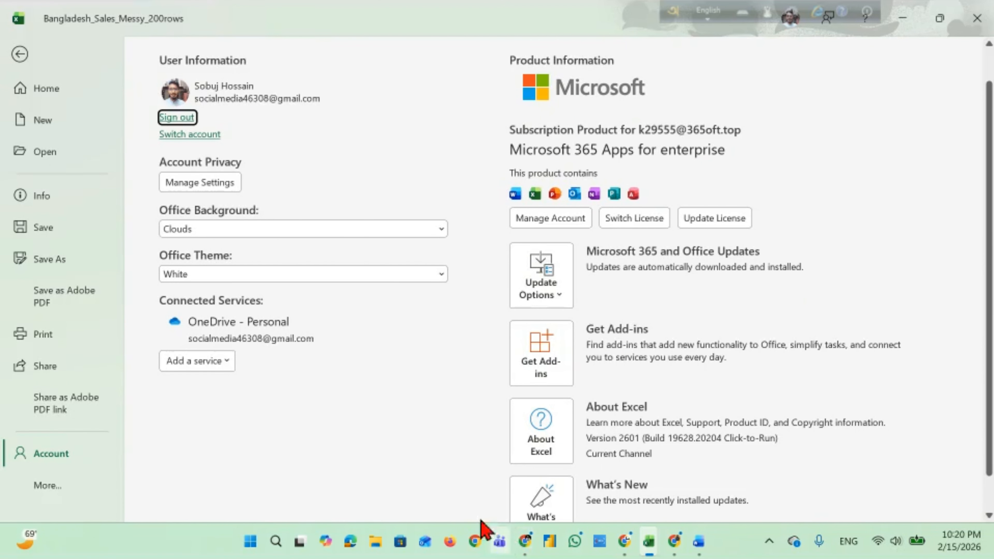
click(20, 56)
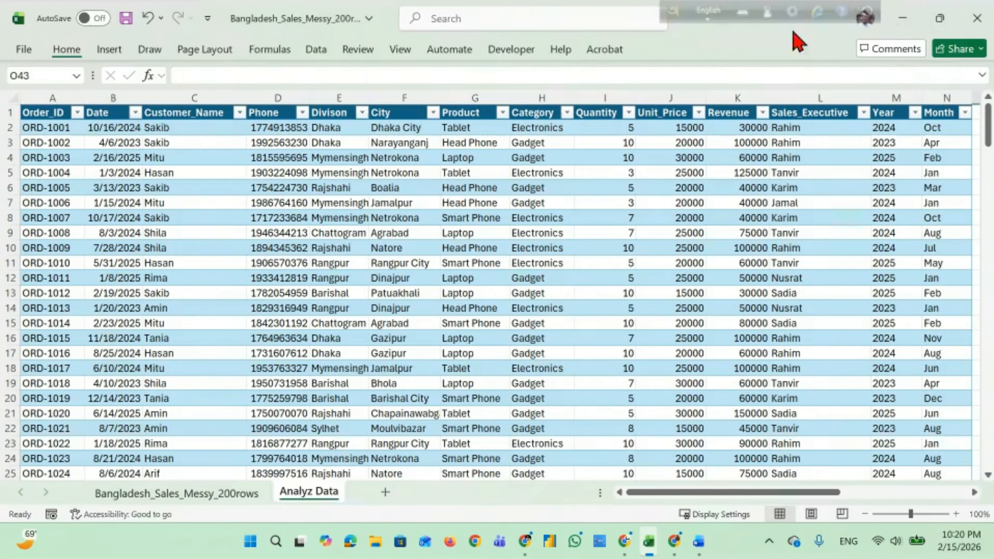
Examine the available Add-ins, Analyze Data and ChatGPT for Excel commands and the sales table's Unit_Price, Revenue and Month columns.
click(64, 49)
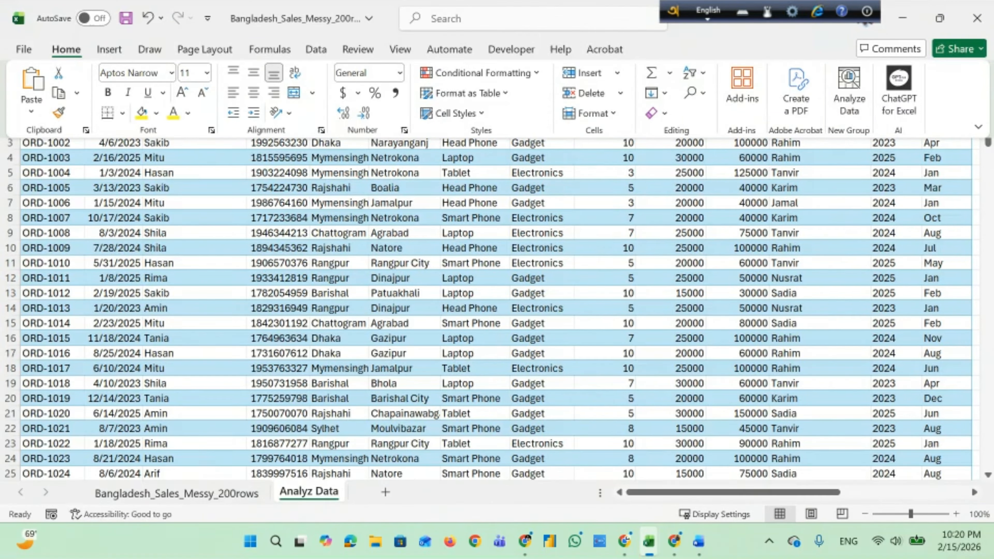
click(926, 305)
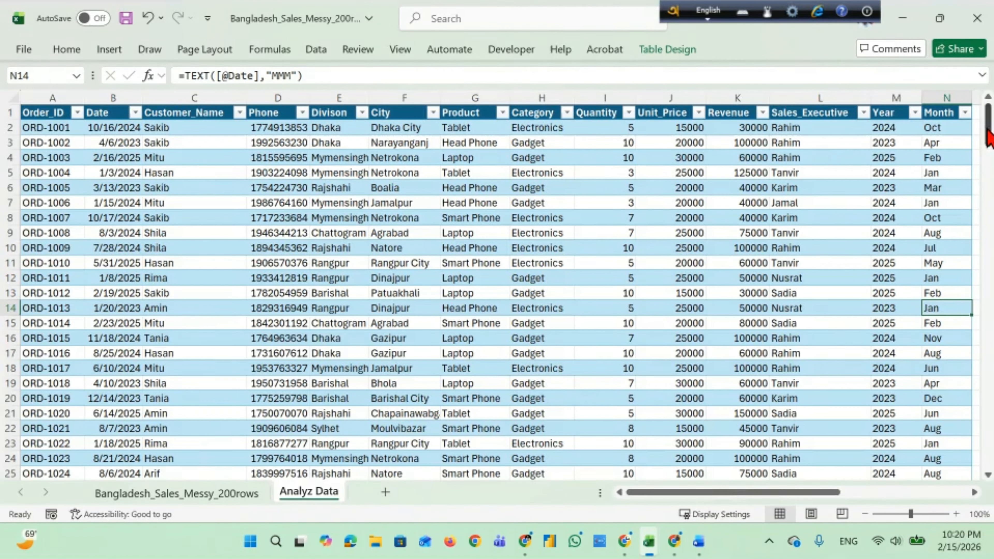
click(743, 127)
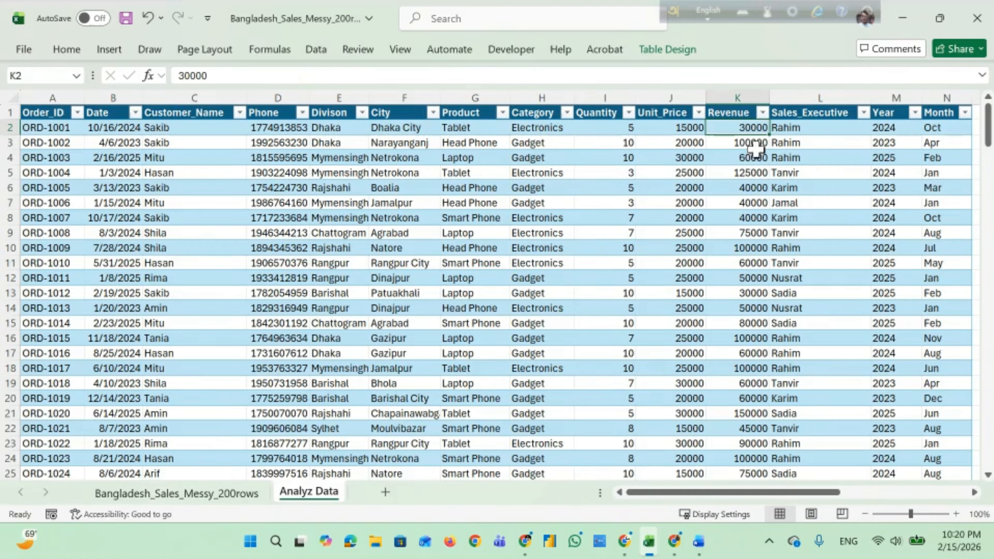
click(748, 142)
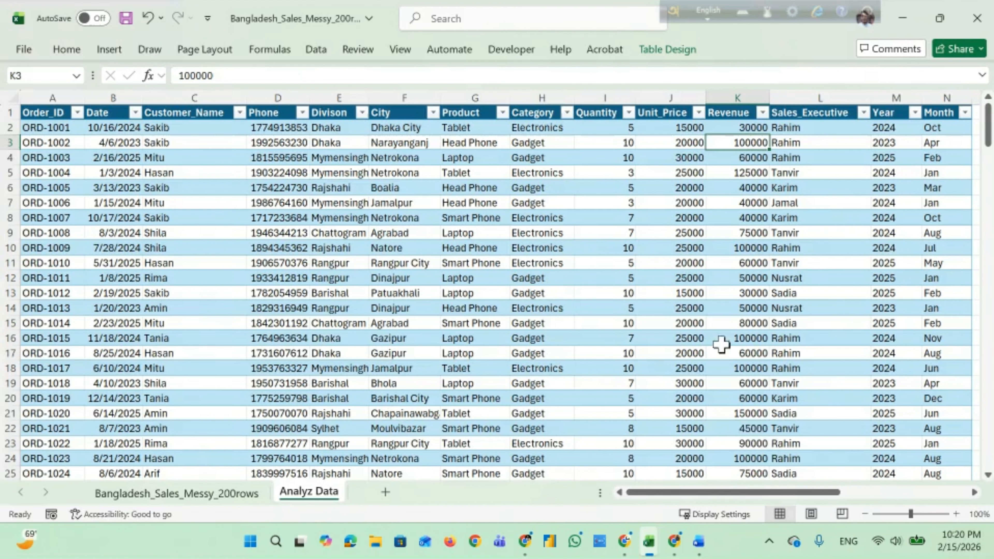
drag(773, 493, 798, 493)
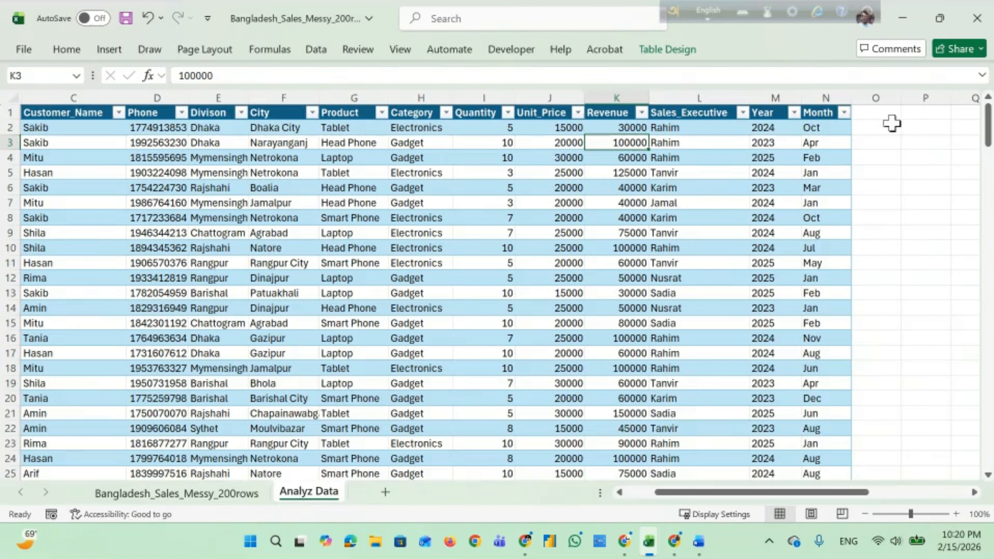
click(880, 130)
click(561, 128)
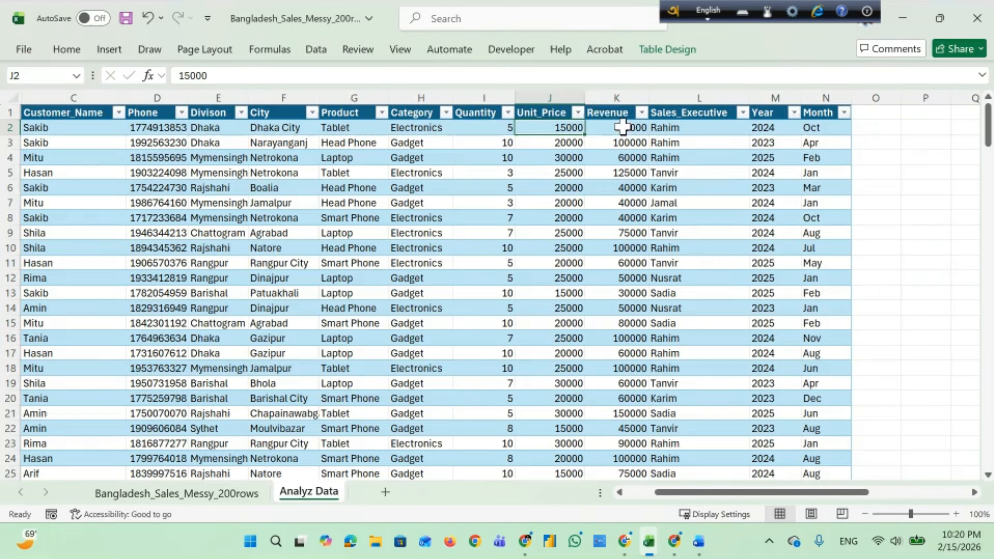
click(64, 49)
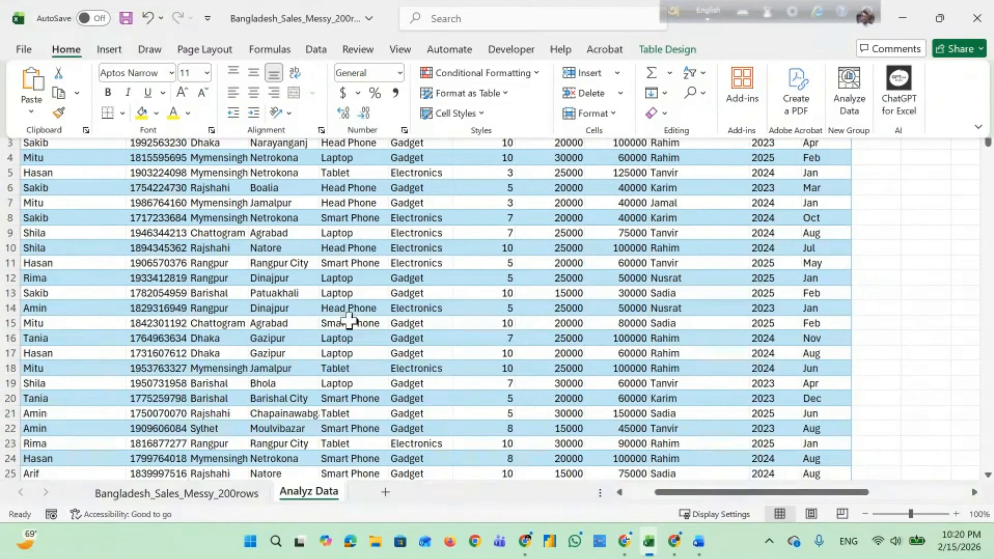
click(441, 203)
click(887, 111)
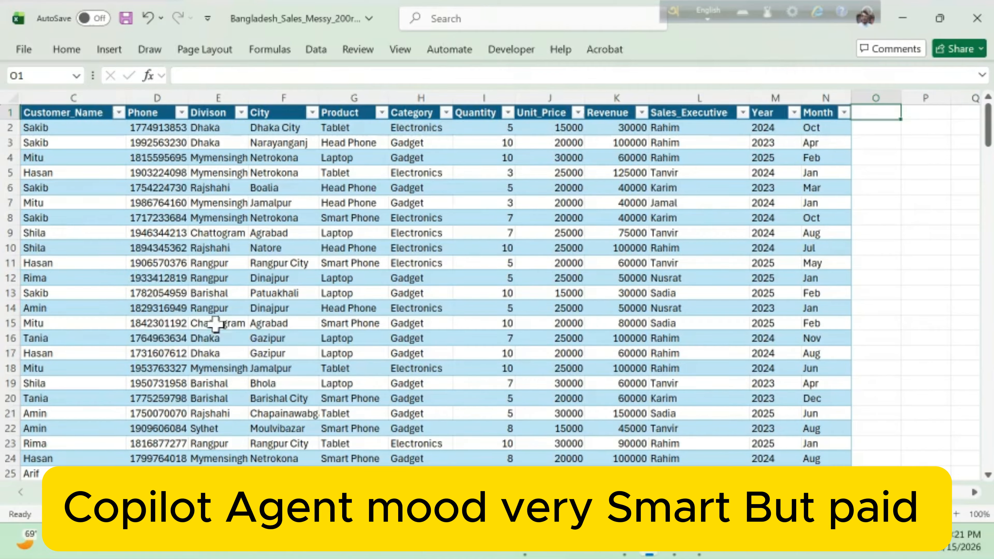
click(138, 251)
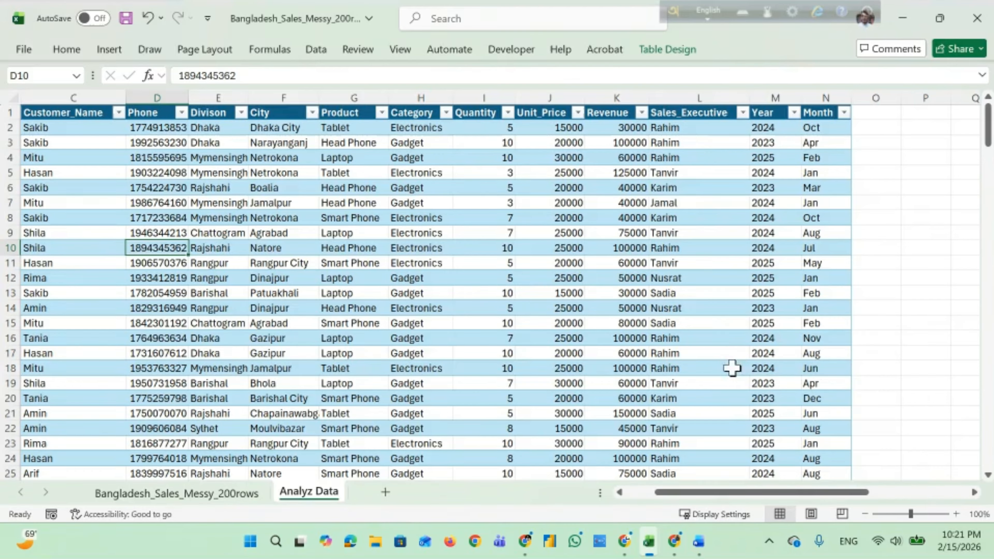
drag(76, 113, 750, 412)
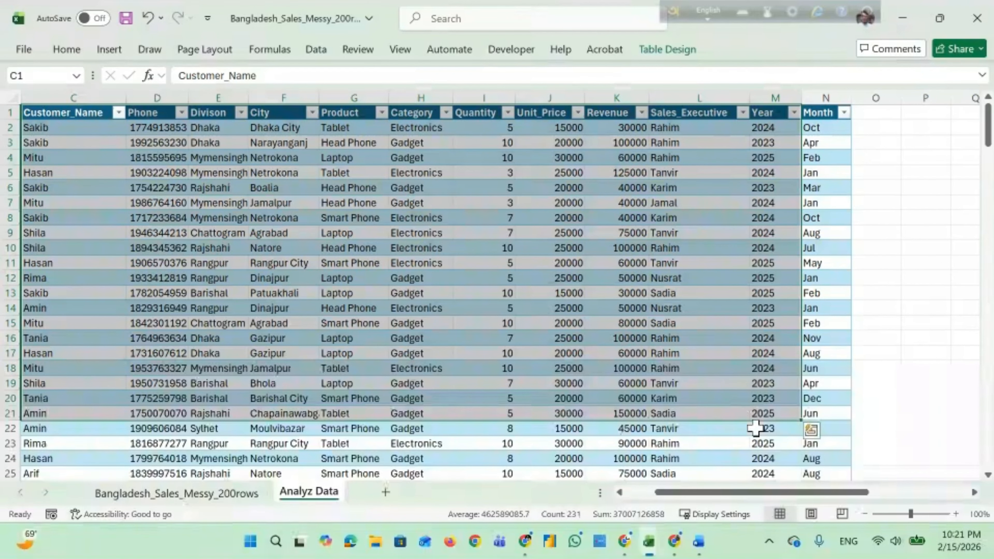
click(926, 429)
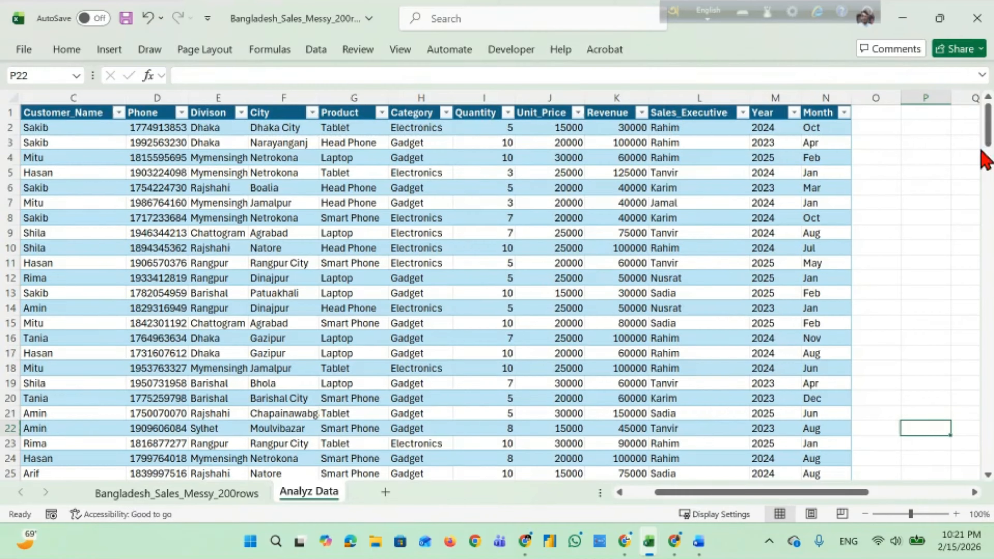
click(71, 50)
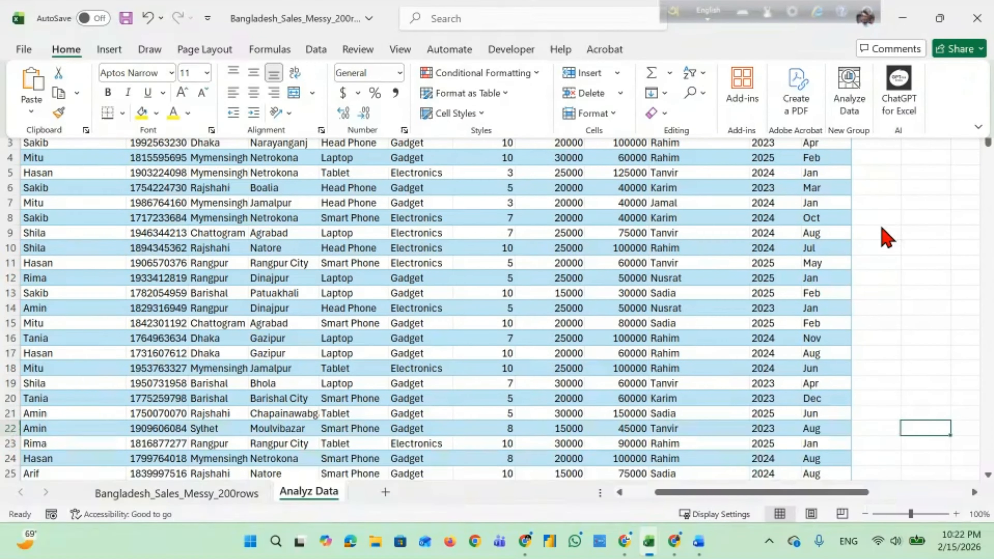
click(879, 284)
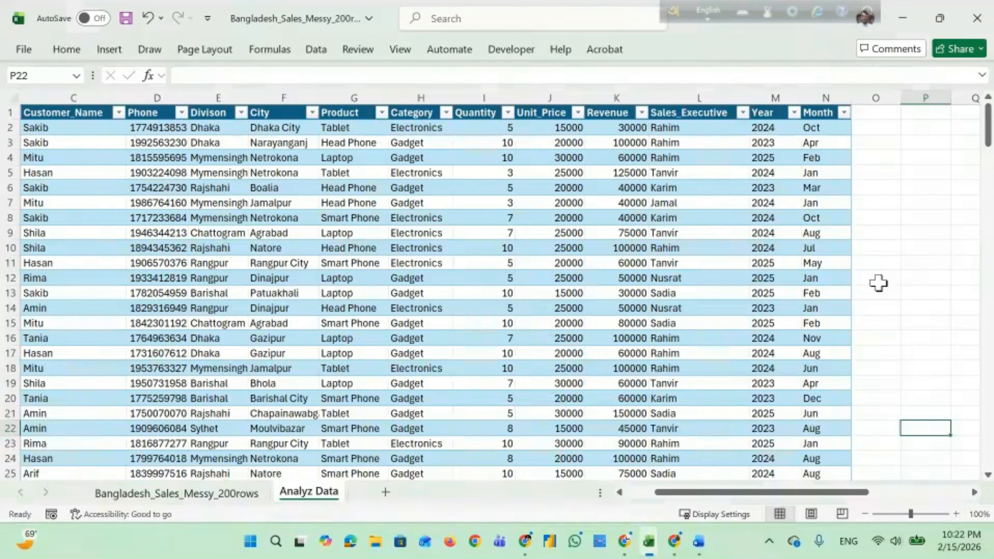
click(869, 251)
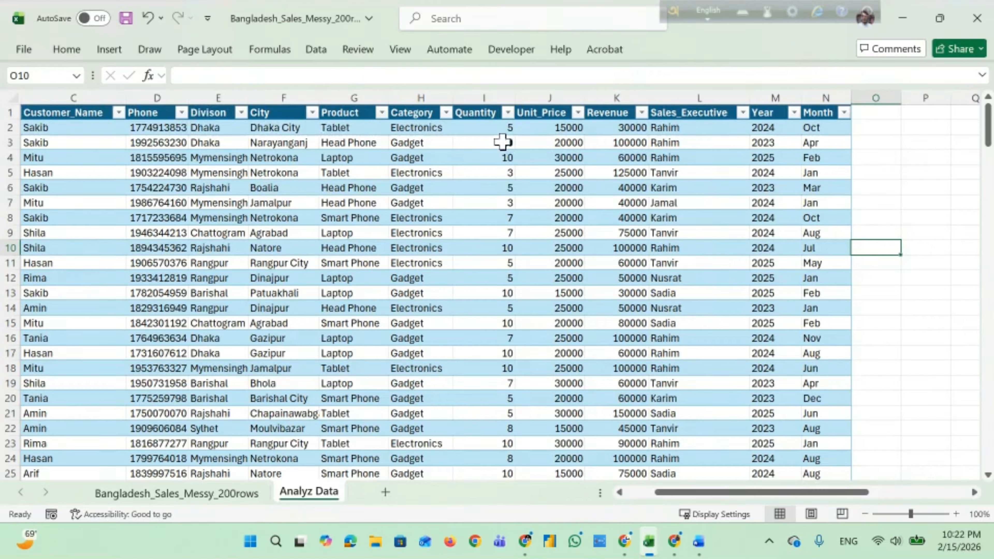
drag(79, 112, 820, 423)
click(925, 323)
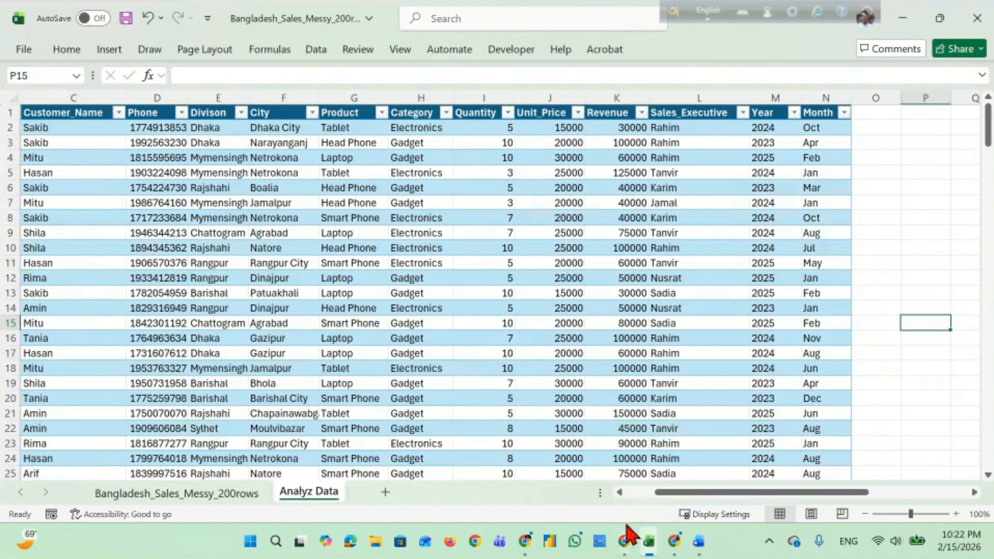
Examine the sales table's Phone, Divison, City, Product, Quantity and Unit_Price column headers.
click(699, 541)
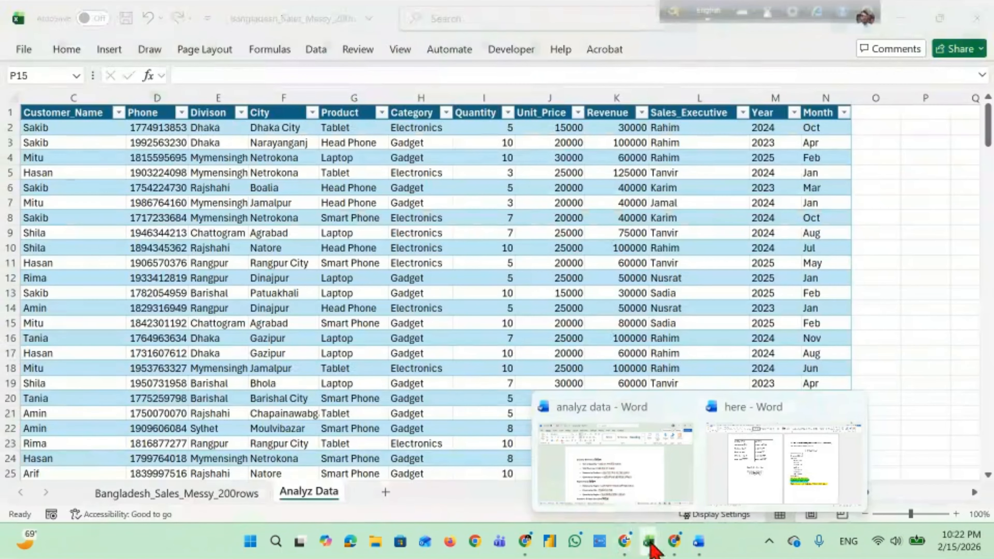
click(651, 542)
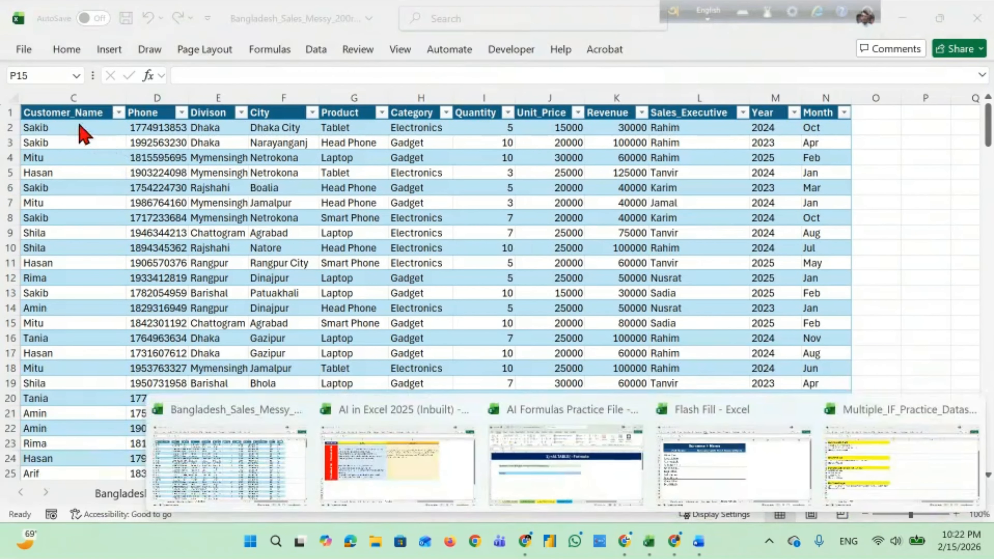
click(149, 116)
click(219, 114)
click(256, 114)
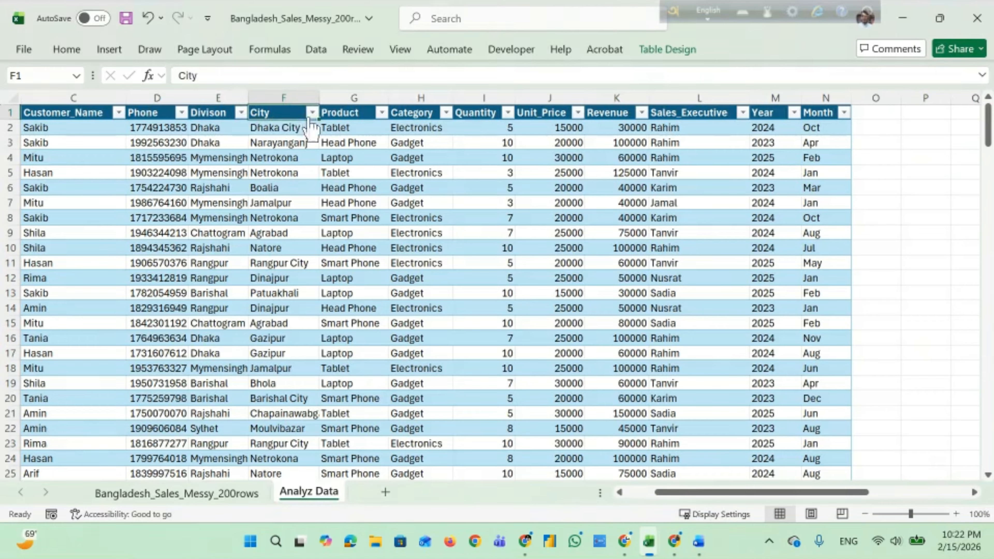
click(358, 114)
click(477, 113)
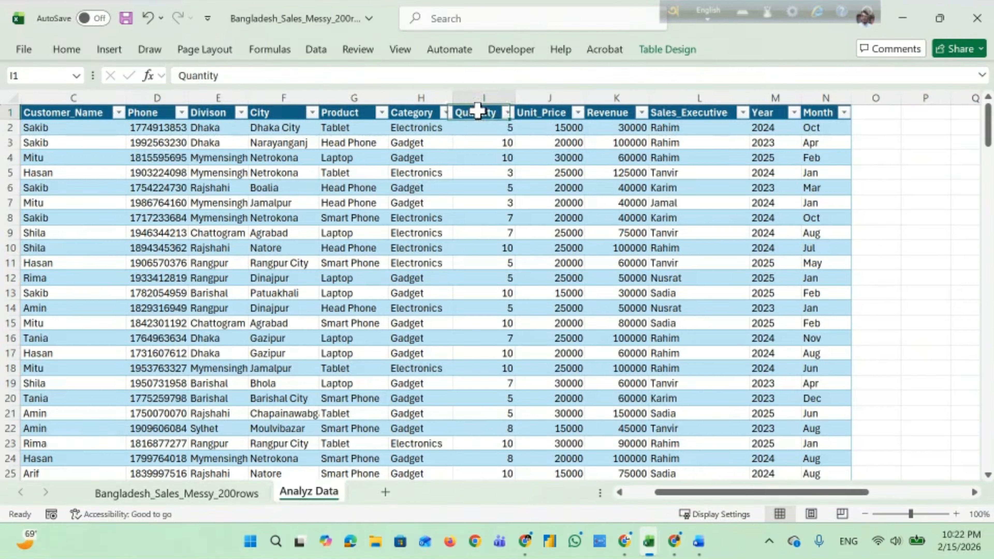
click(526, 115)
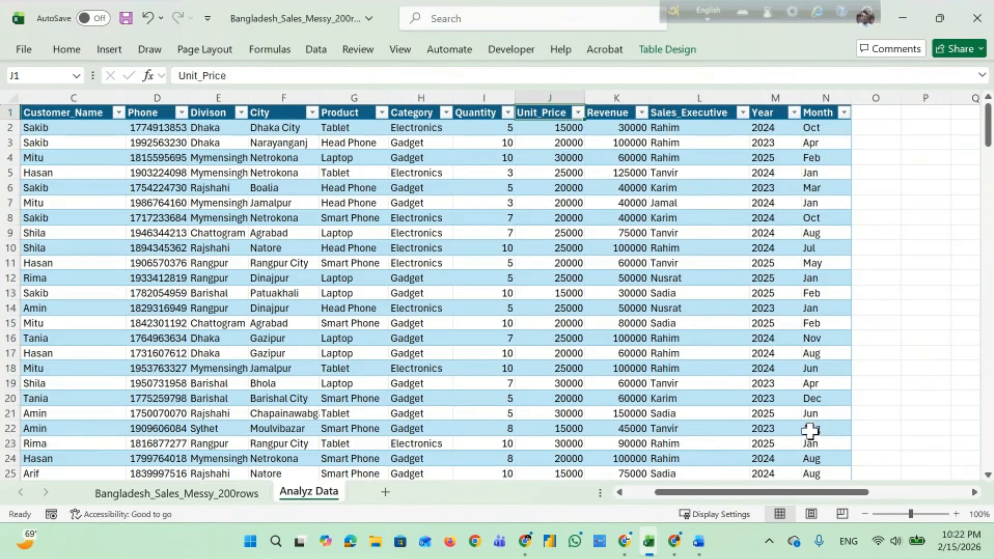
View the list of installed add-ins and close it.
click(77, 50)
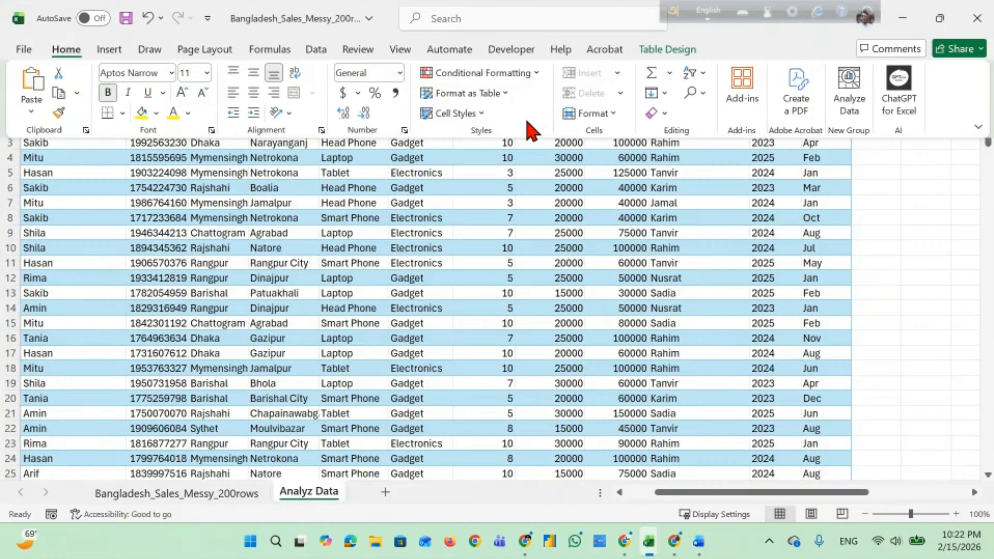
click(737, 100)
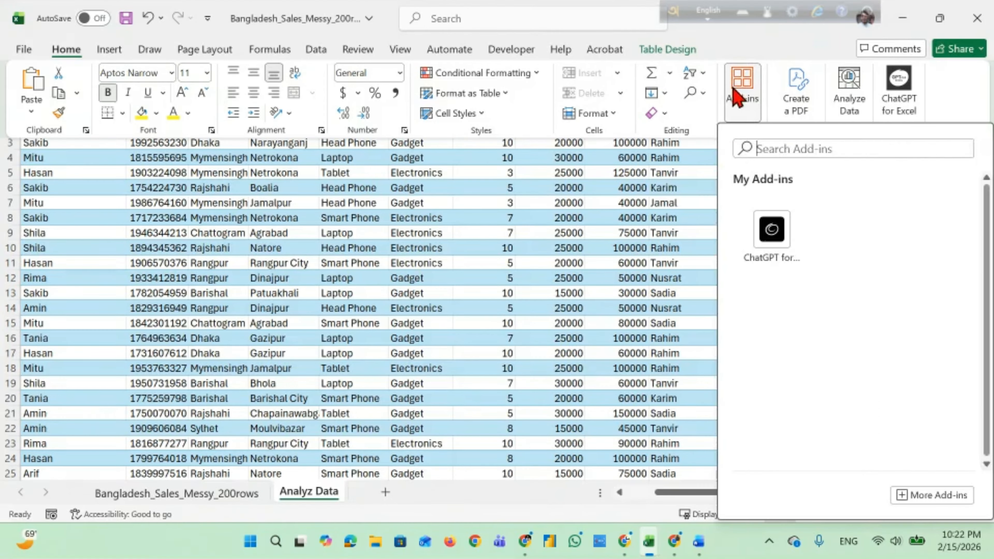
click(623, 135)
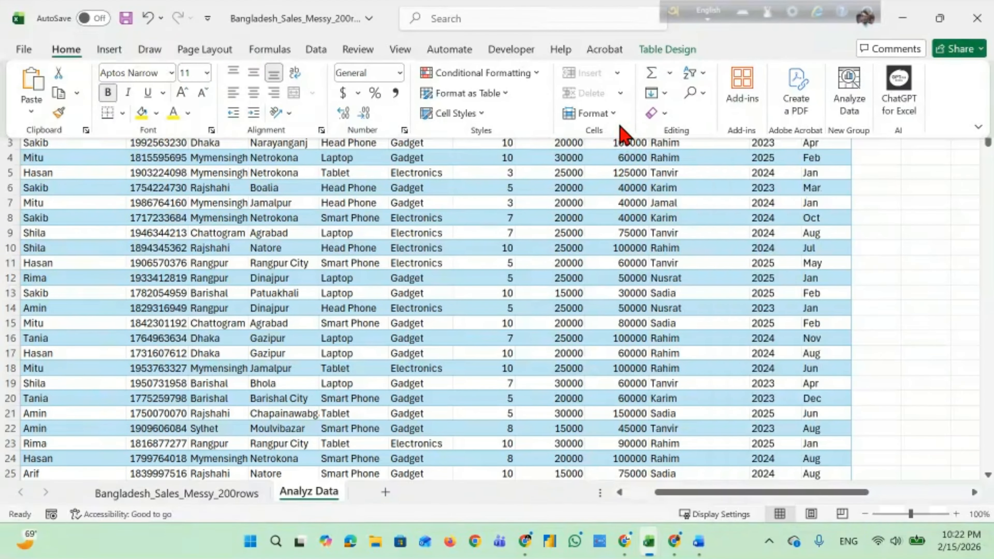
Locate the Analyze Data command under All Commands in the ribbon customization options, and return to the worksheet without making changes.
right_click(625, 135)
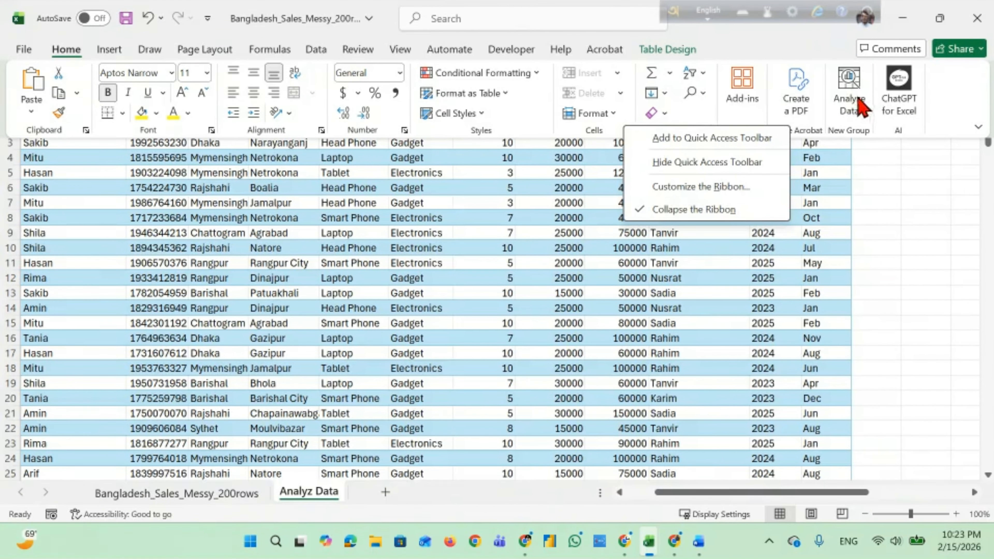
click(716, 204)
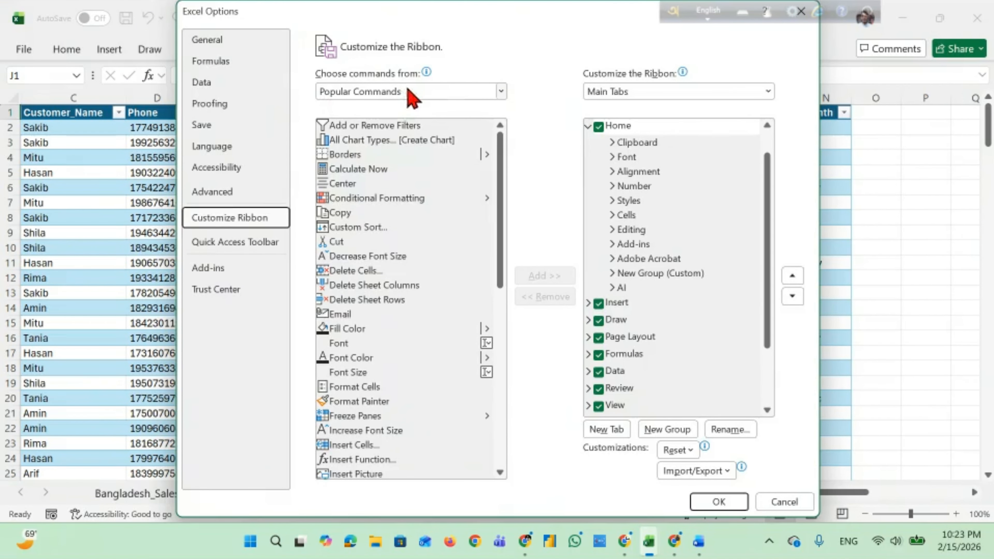
click(501, 92)
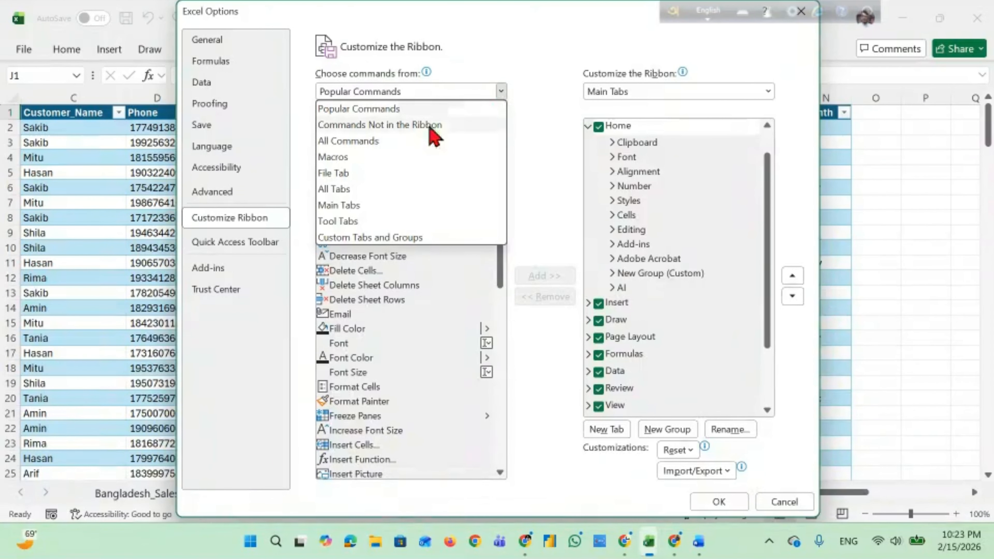
key(Escape)
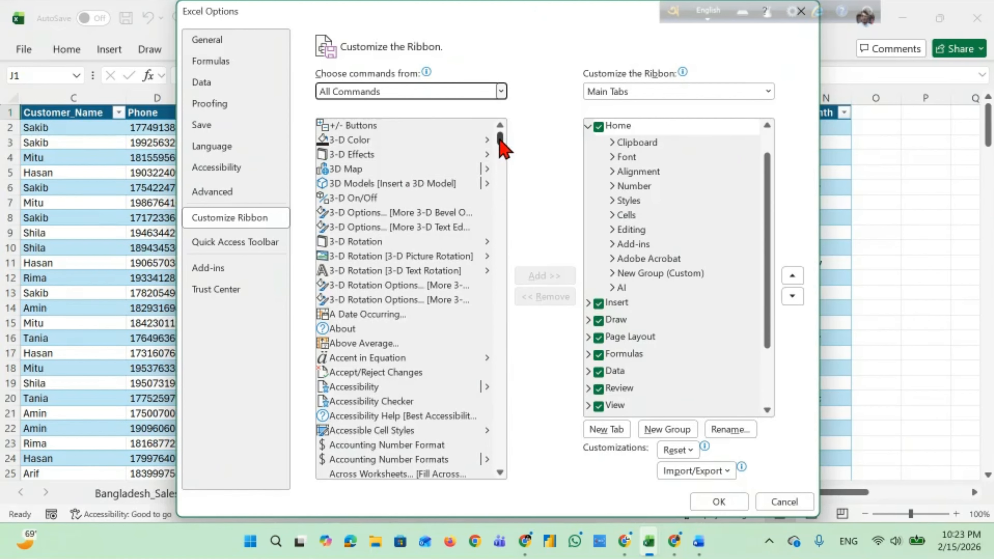
drag(500, 141, 505, 164)
scroll(344, 257, up, 4)
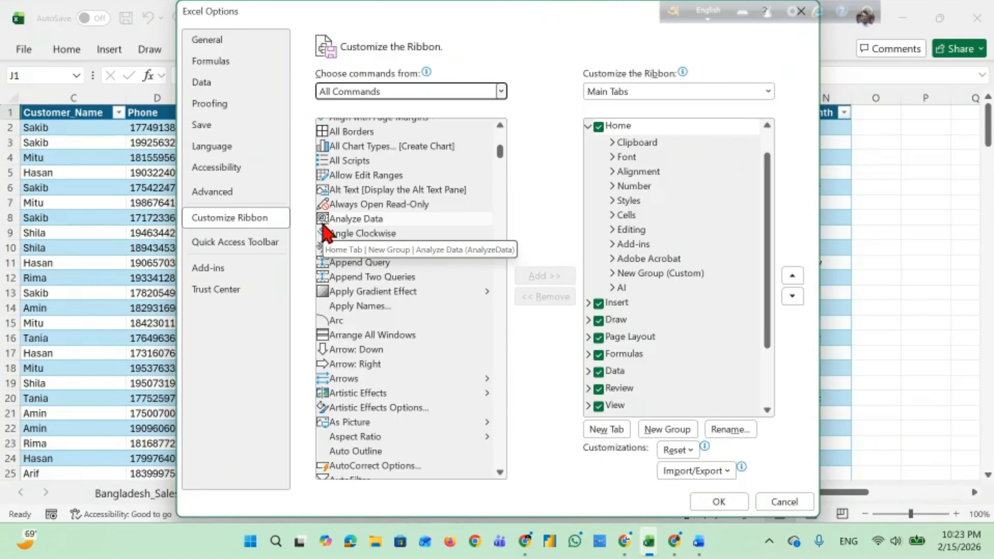
click(363, 222)
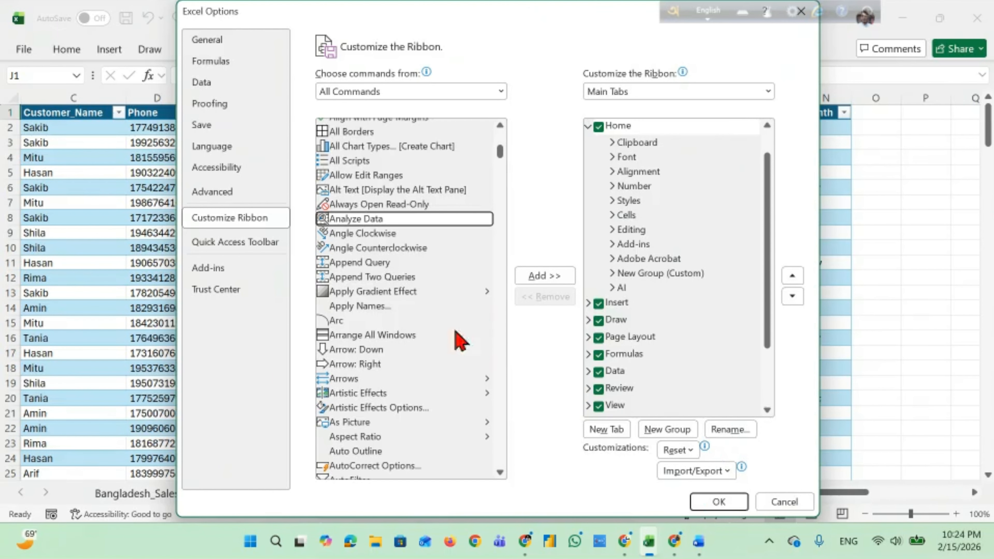
click(777, 505)
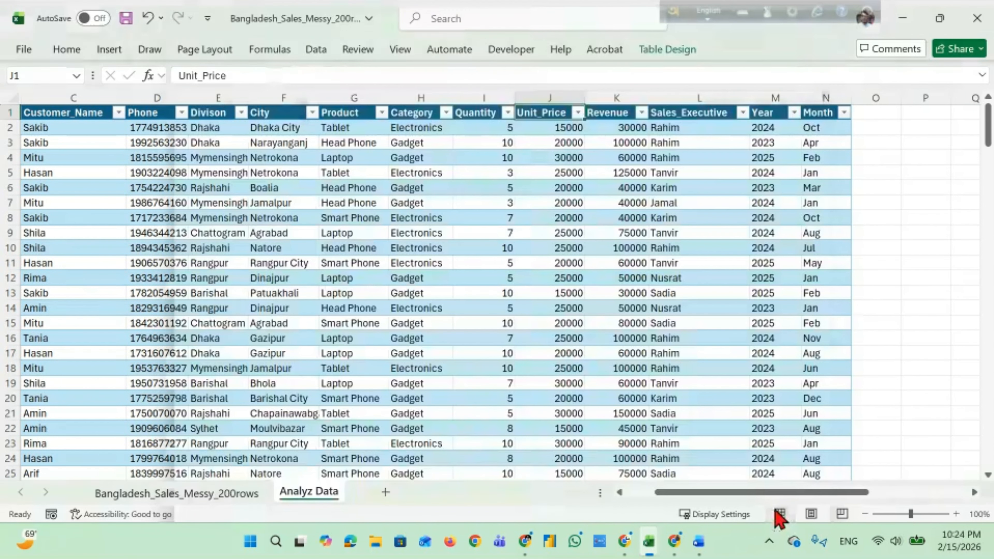
click(64, 51)
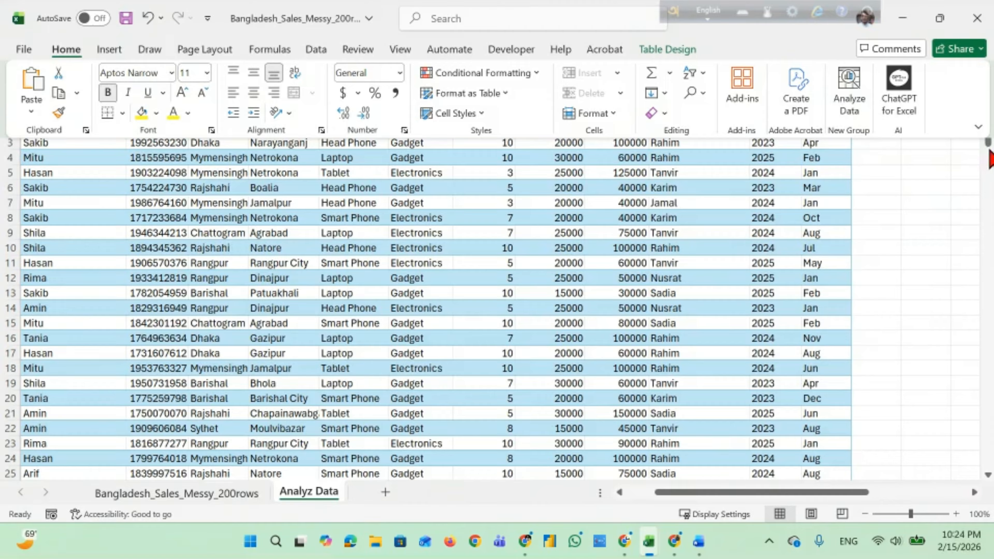
click(886, 170)
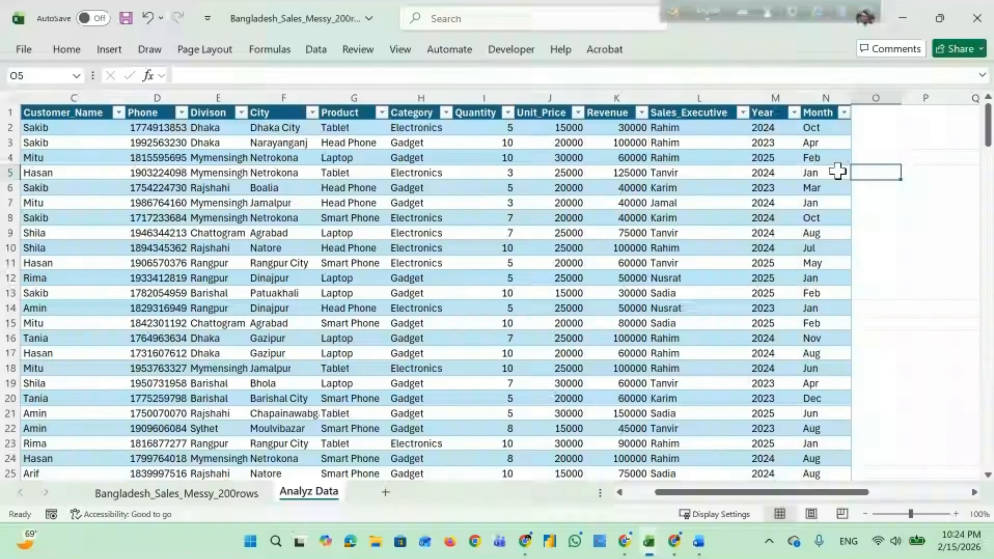
Create a PivotTable from the sales table Table2 on a new worksheet.
click(140, 145)
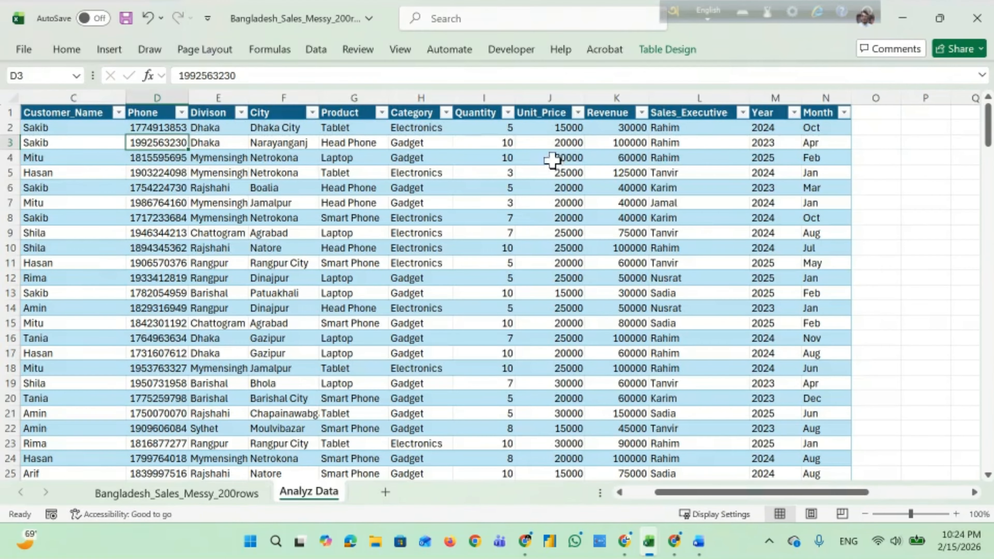
click(110, 51)
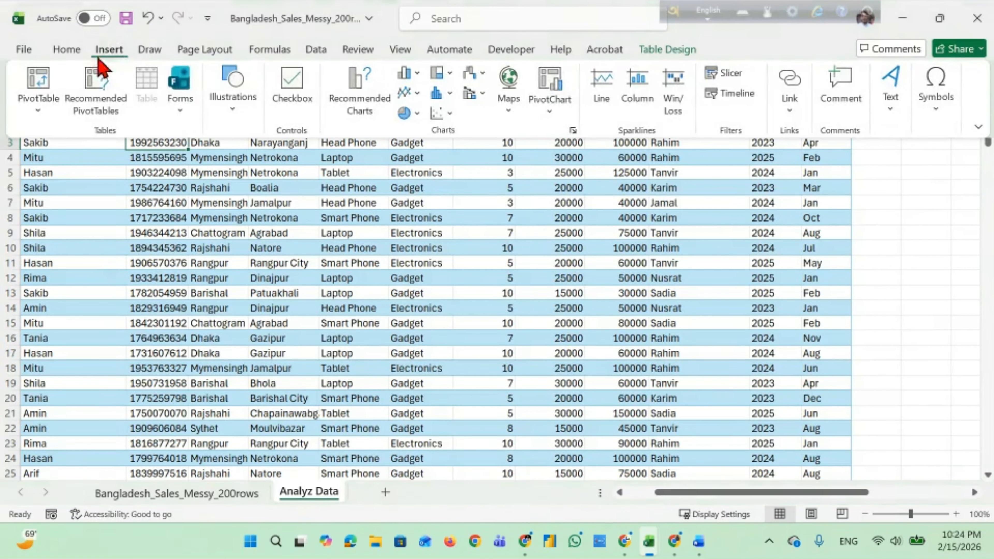
click(39, 86)
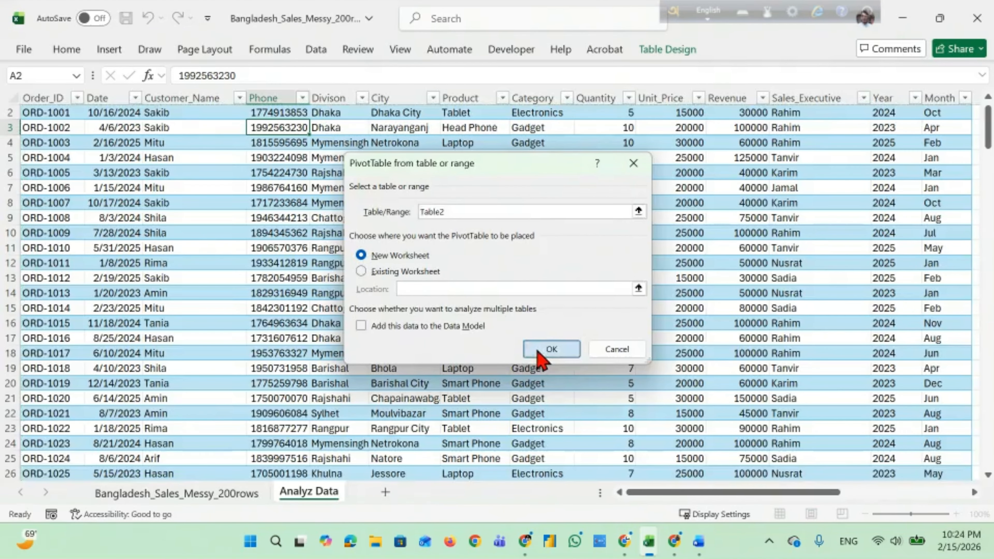
click(552, 349)
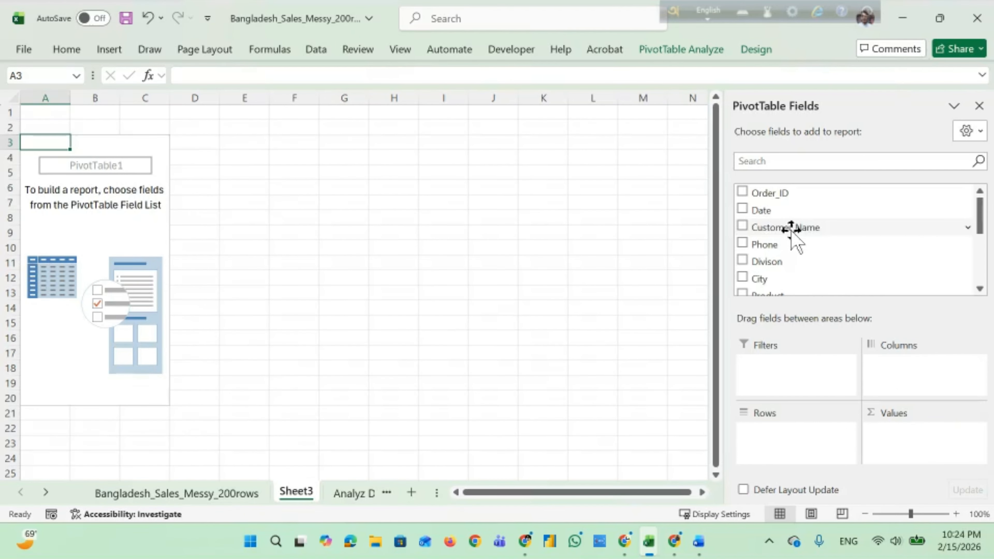
Add Customer_Name to the PivotTable's rows and the sum of Revenue to its values.
drag(792, 227, 795, 447)
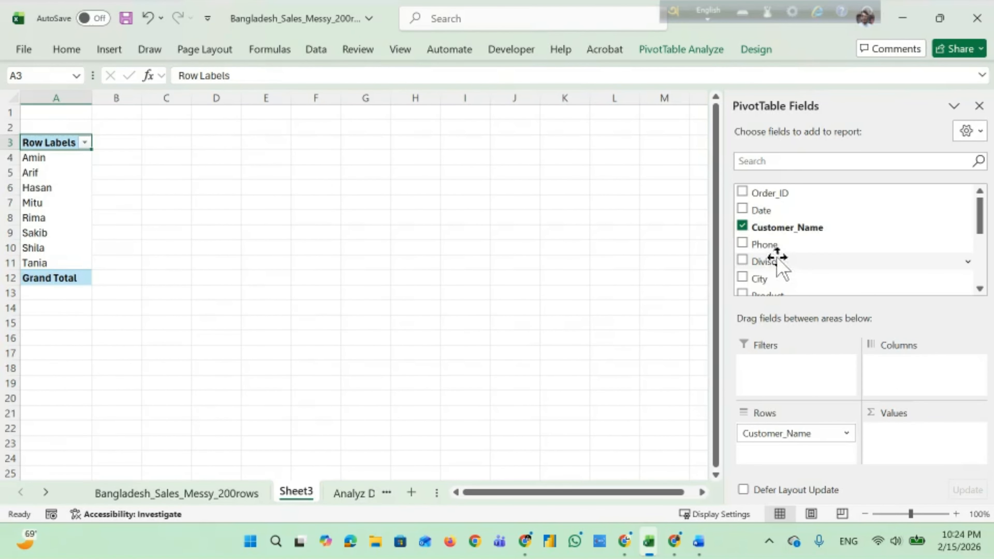
scroll(786, 259, down, 2)
drag(801, 254, 921, 442)
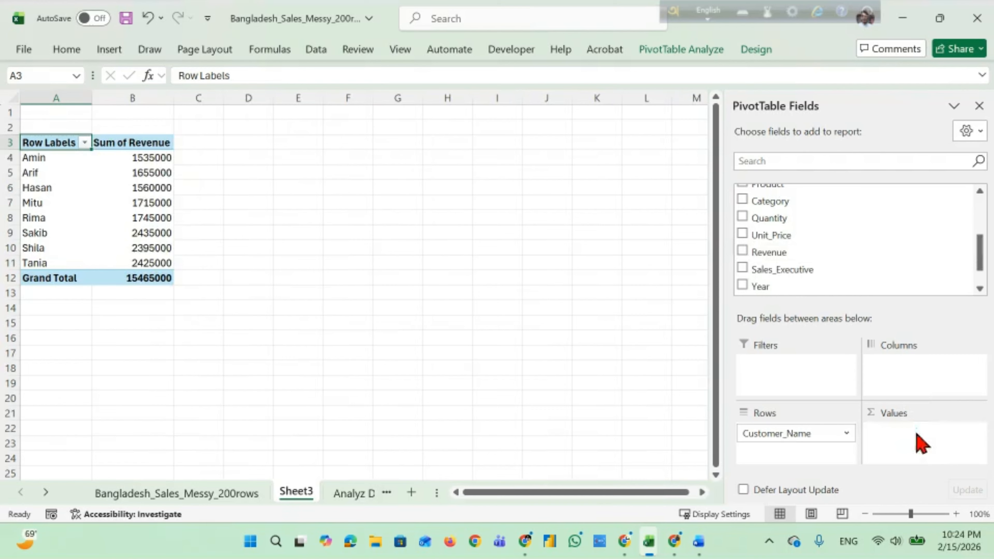
Filter the PivotTable's customers to the top 5 items by Sum of Revenue.
click(84, 143)
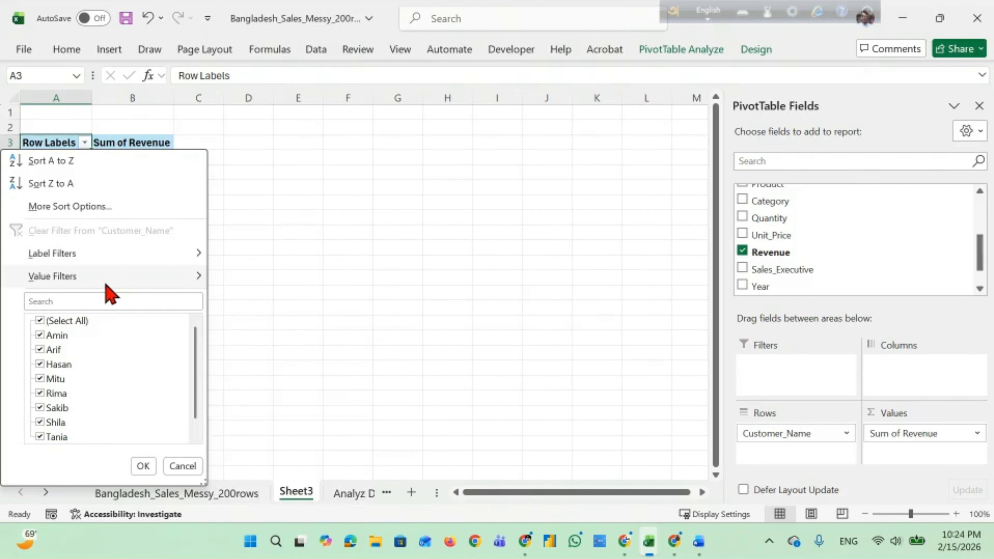
mouse_move(175, 276)
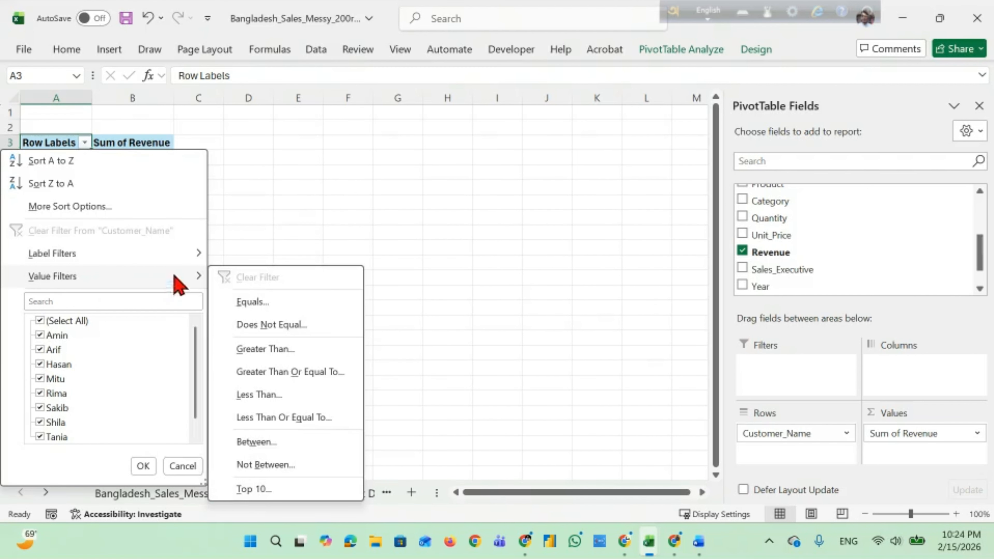
click(257, 489)
drag(459, 234, 391, 235)
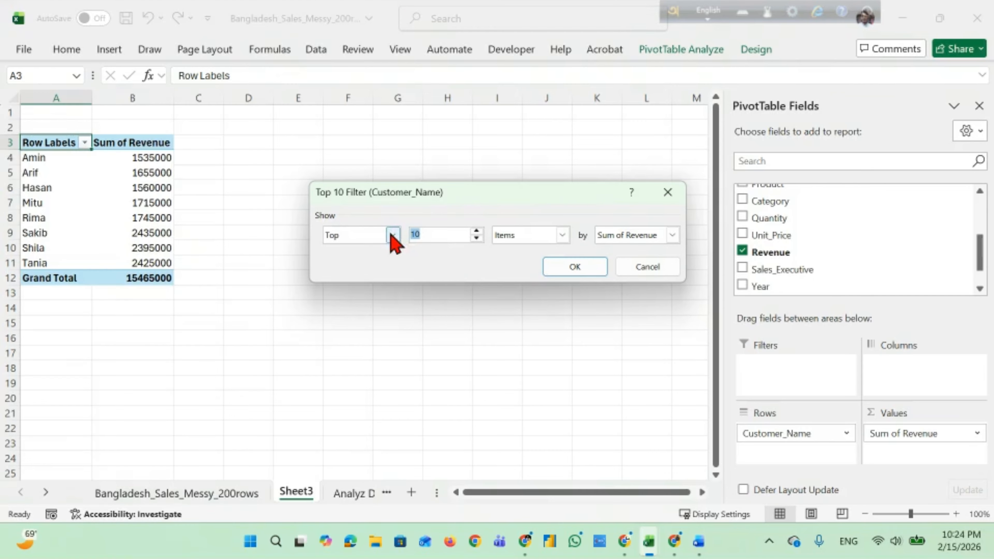
text(5)
click(552, 270)
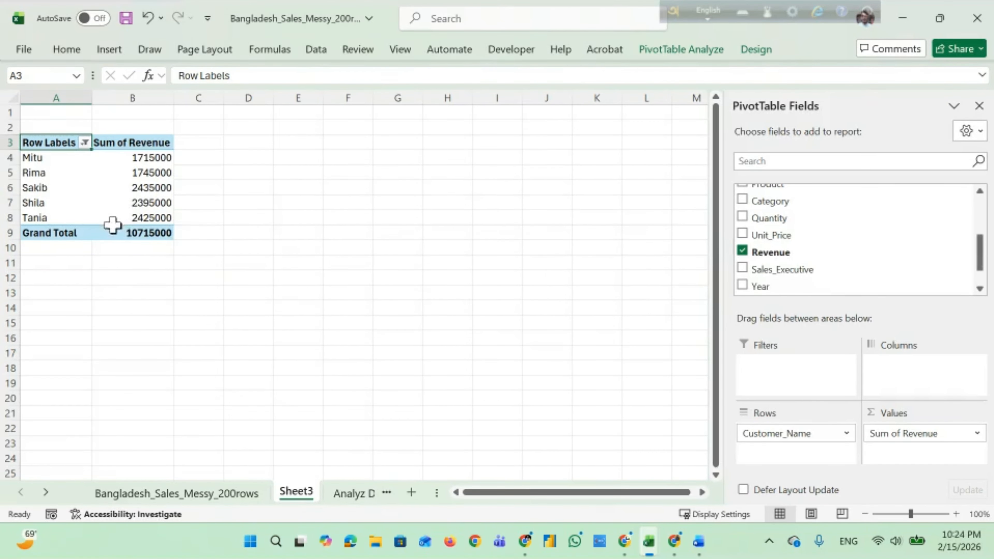
click(379, 186)
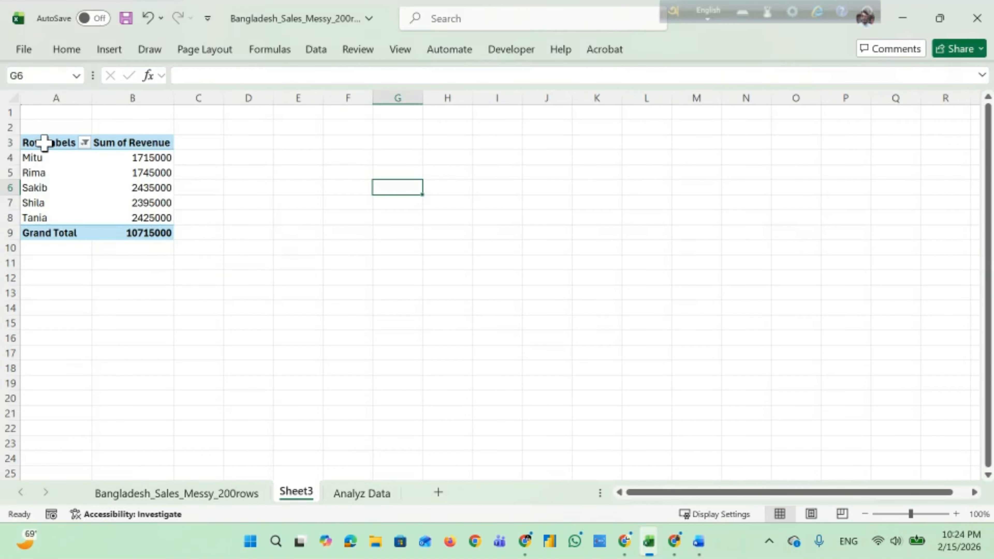
Insert a clustered column PivotChart from the filtered PivotTable and move it up beside the table.
drag(44, 143, 140, 231)
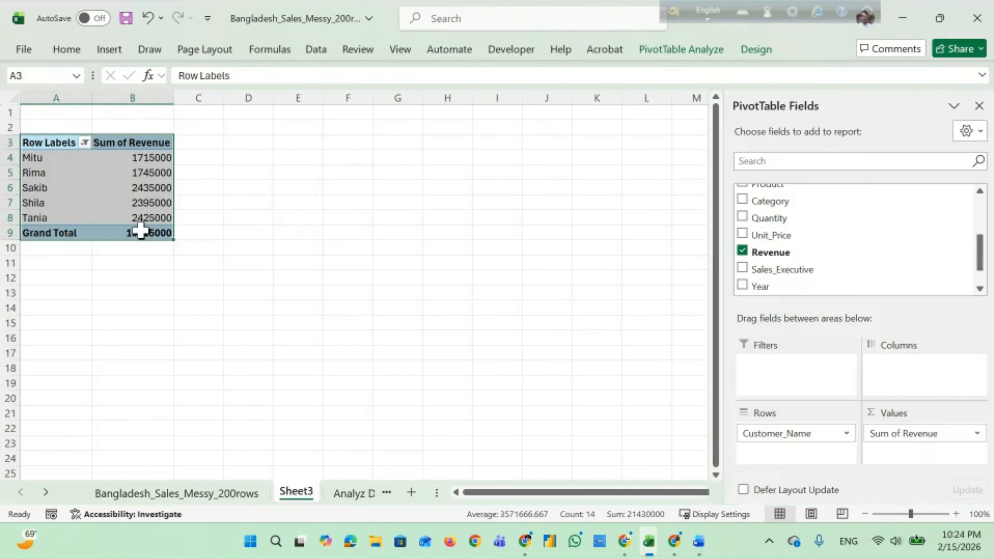
click(109, 49)
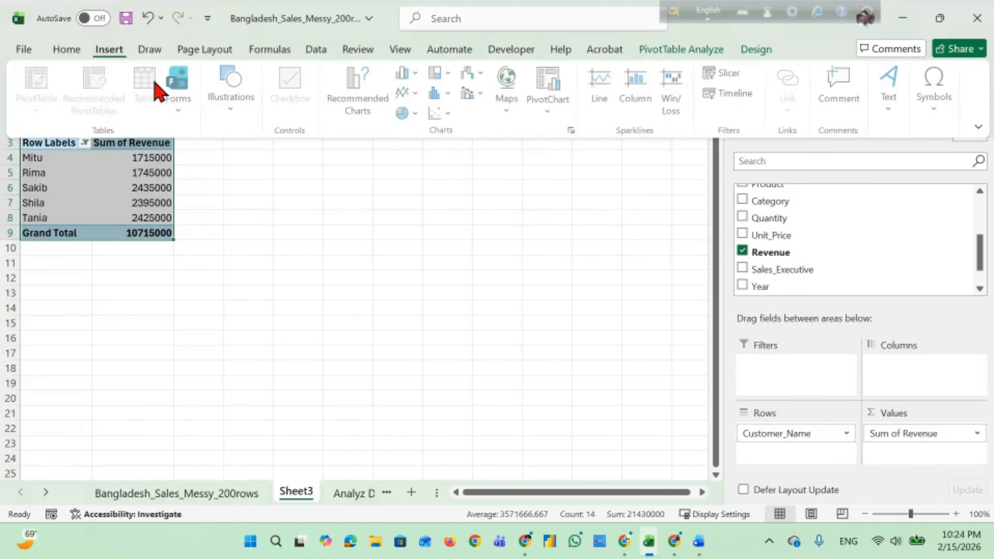
click(352, 101)
mouse_move(464, 214)
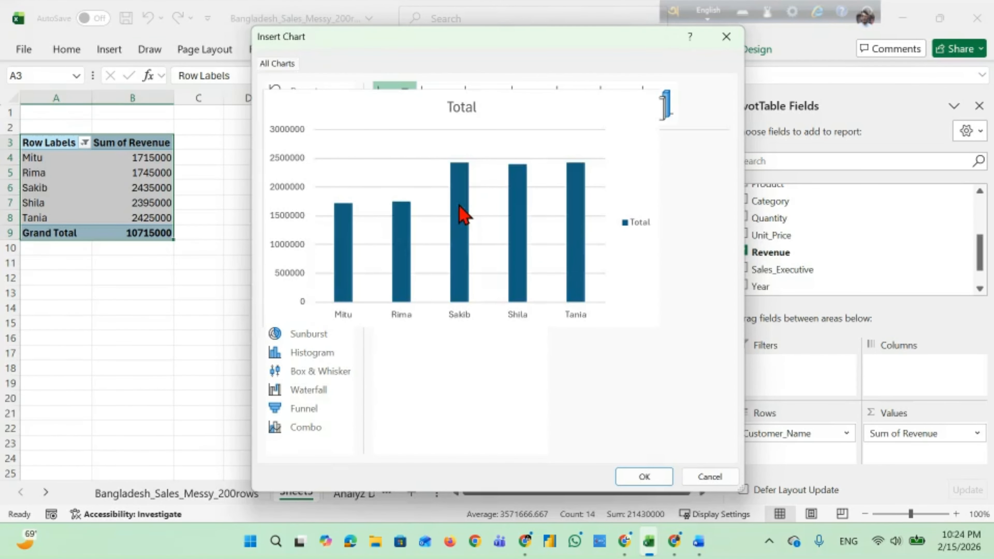
click(643, 476)
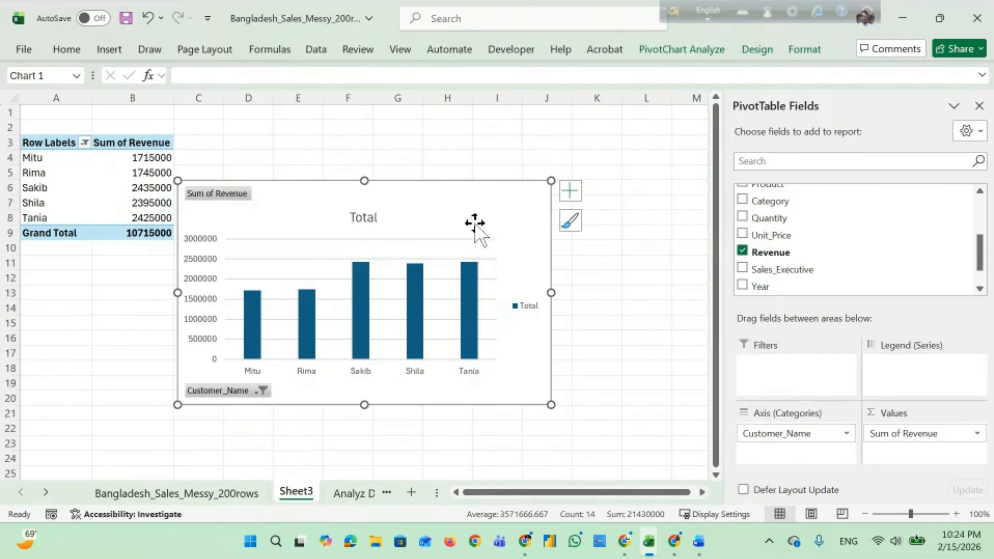
drag(452, 184, 478, 131)
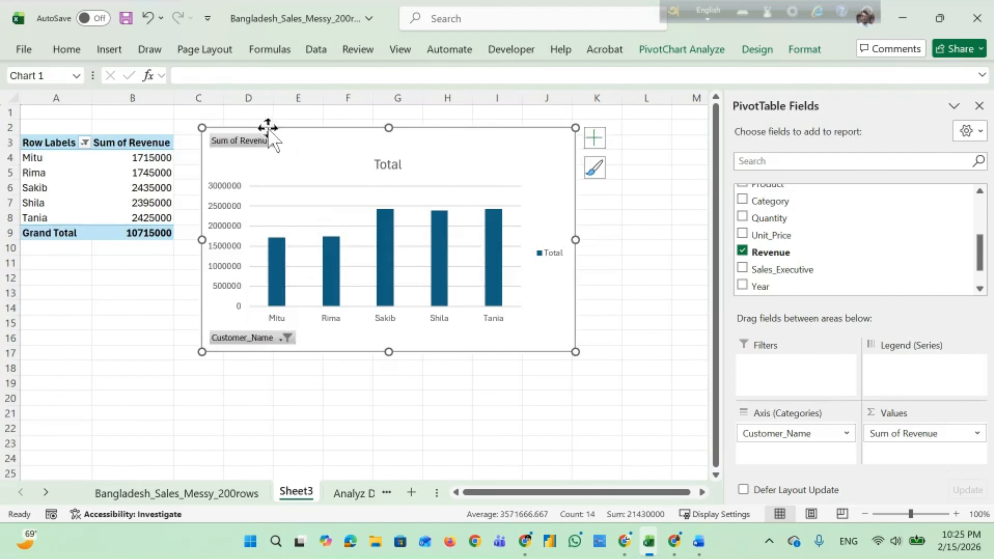
Delete the PivotChart and permanently delete the Sheet3 worksheet that holds the PivotTable.
key(Delete)
click(278, 162)
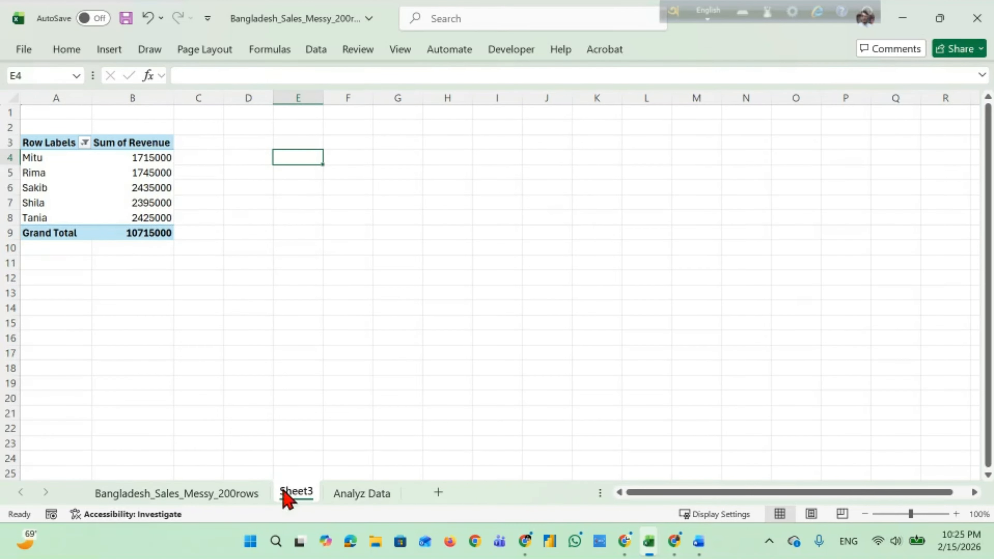
right_click(288, 497)
click(317, 270)
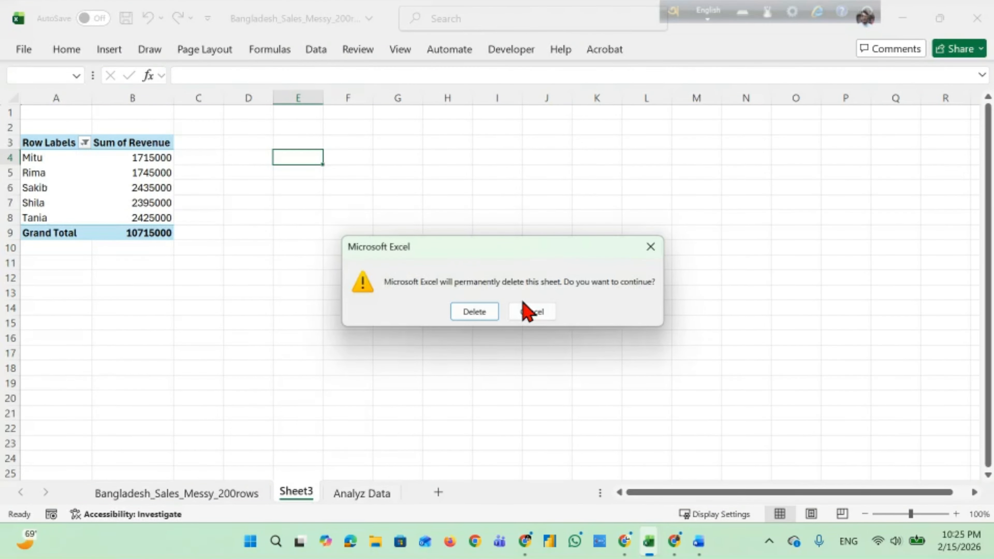
click(474, 311)
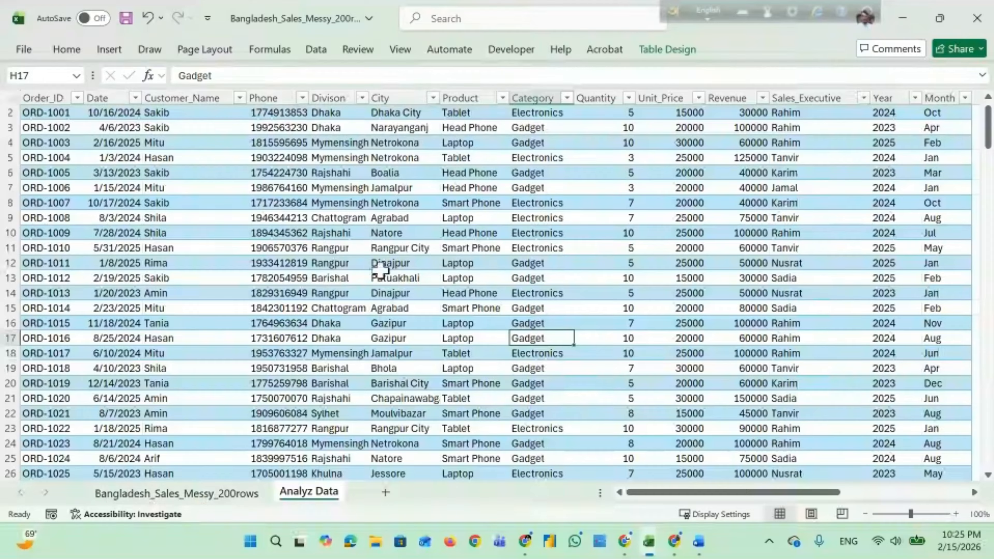
scroll(380, 270, up, 1)
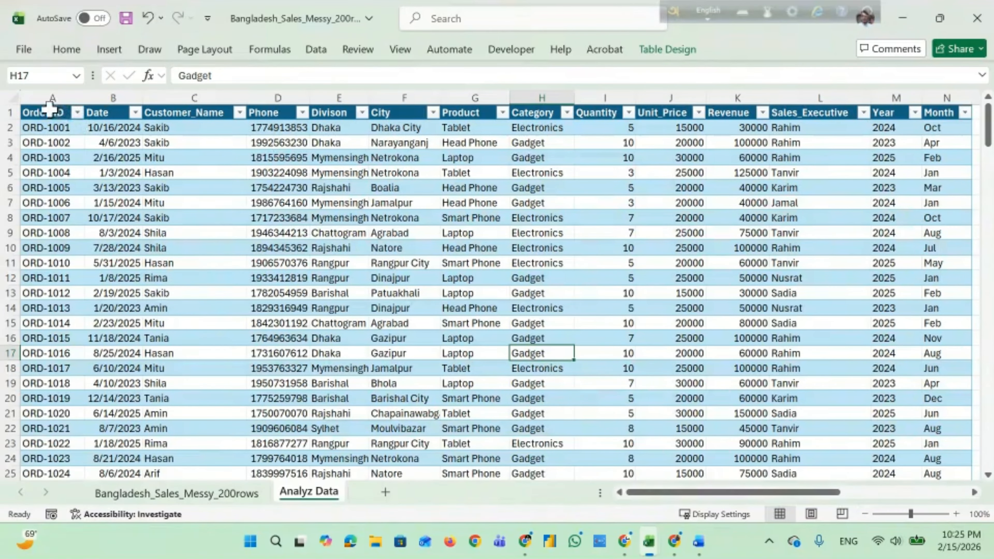
click(43, 158)
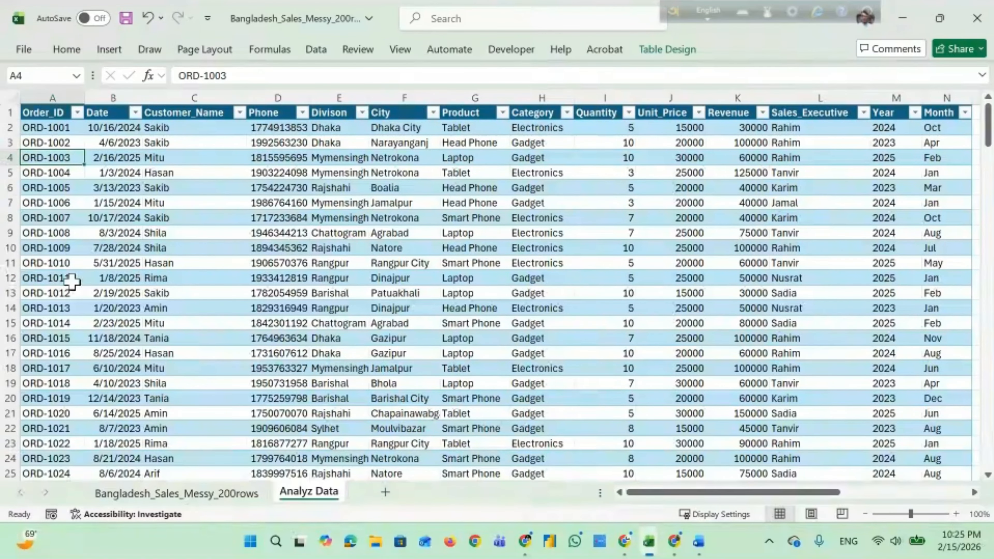
key(ctrl+a)
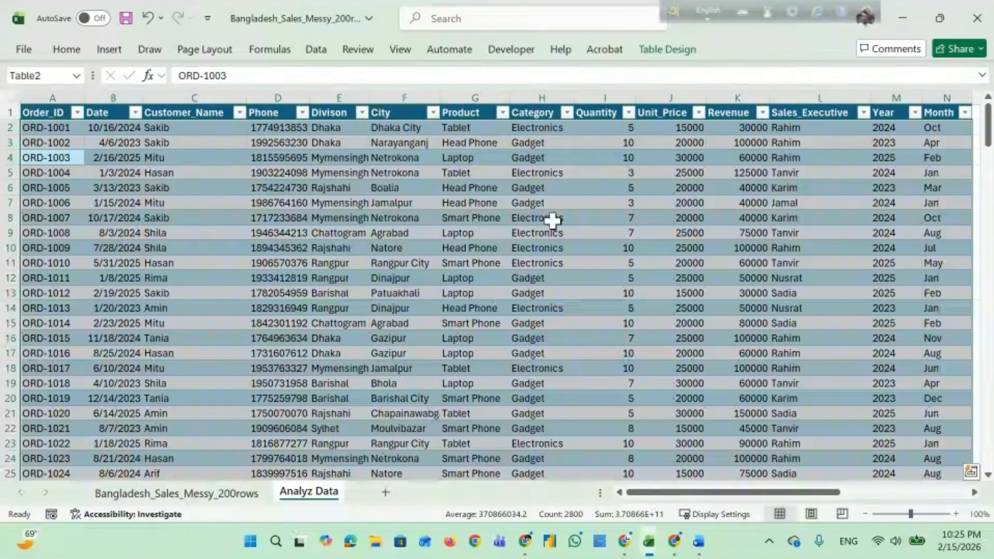
click(613, 216)
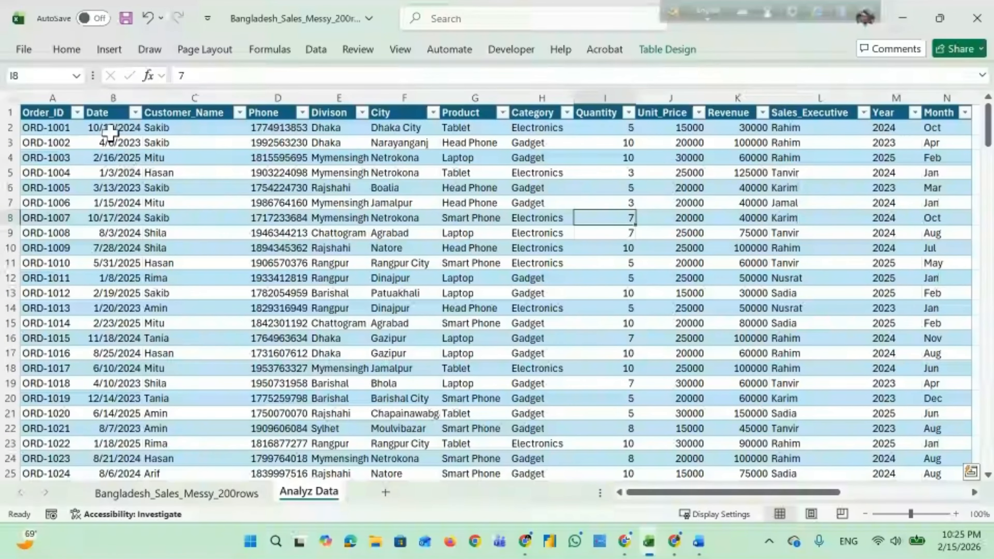
click(48, 114)
drag(47, 114, 200, 129)
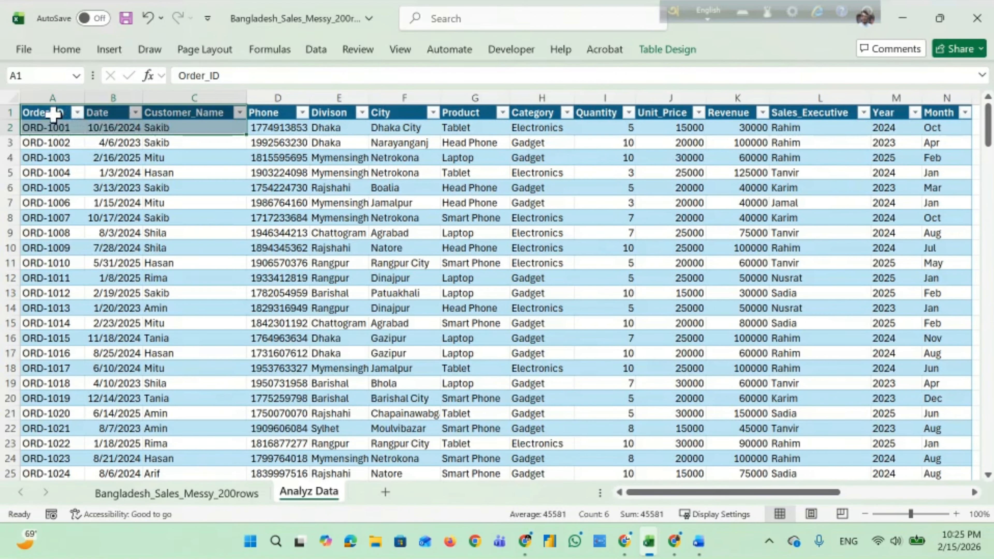
Select the entire sales table including its header row on the Analyz Data sheet and run Analyze Data on it.
click(54, 114)
key(ctrl+shift+Right)
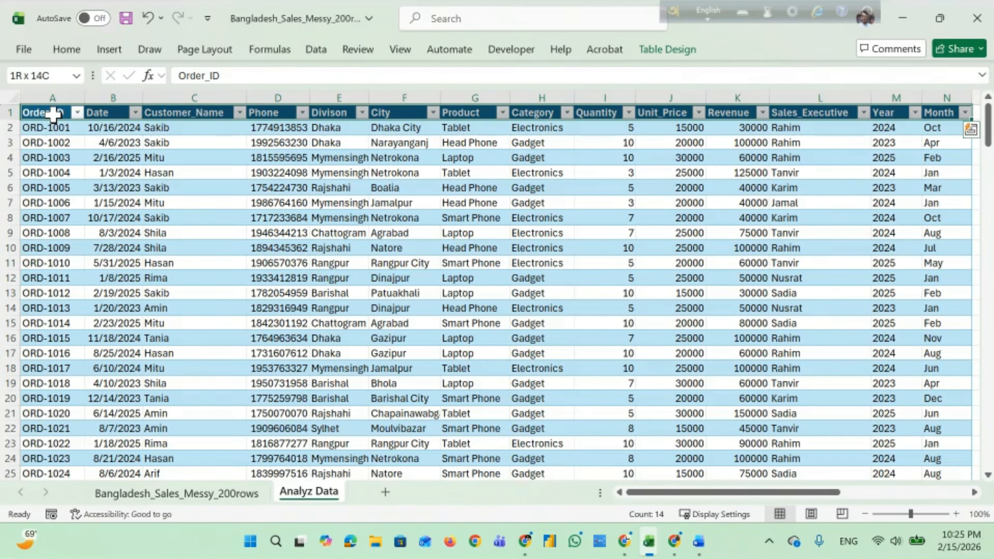
key(ctrl+shift+Down)
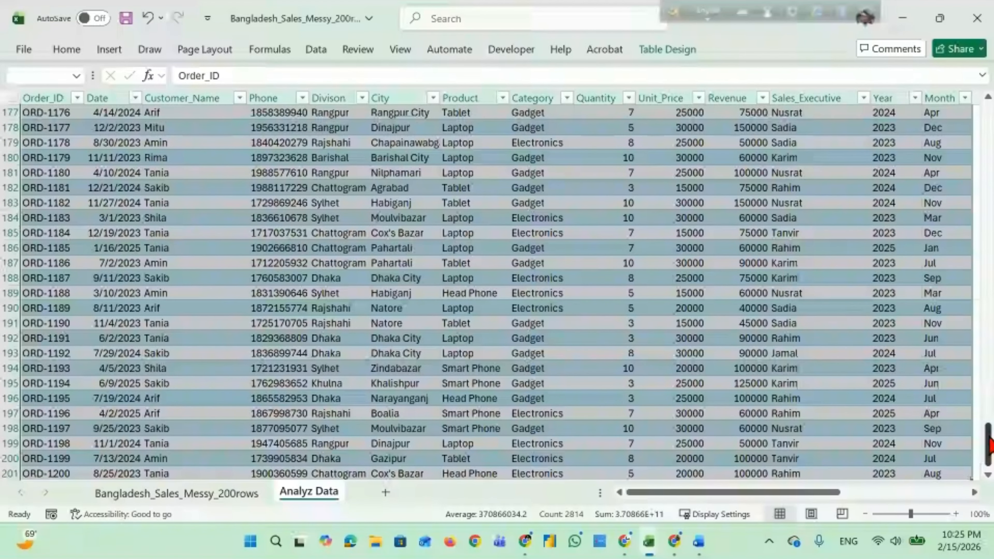
drag(988, 431, 990, 37)
click(80, 51)
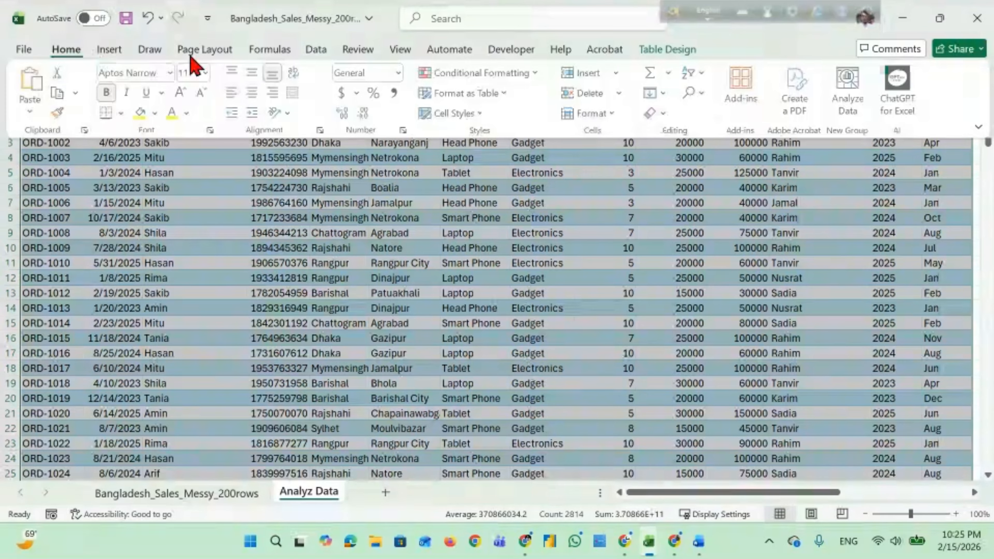
click(848, 104)
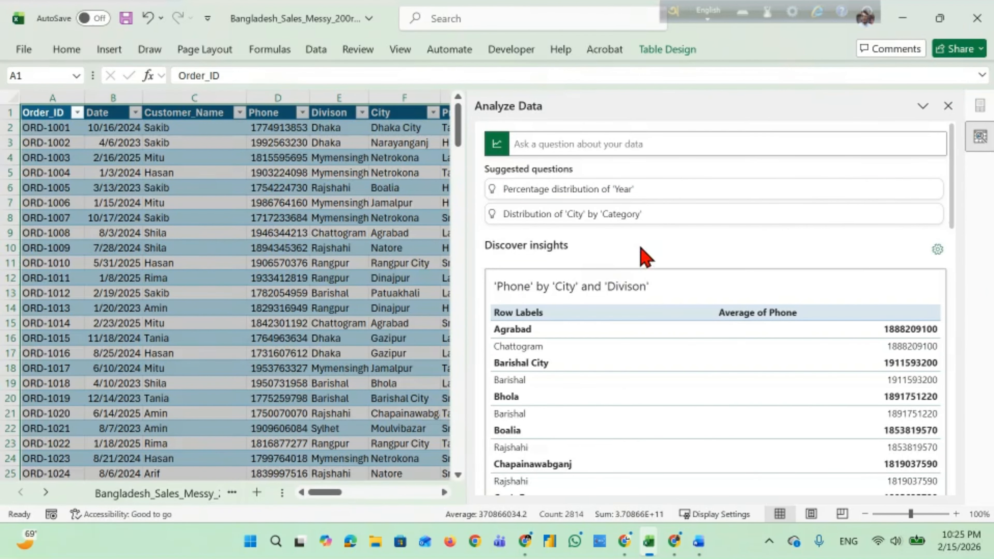
Look through the suggested insights for the sales table and expand the list to show all results.
scroll(643, 260, down, 6)
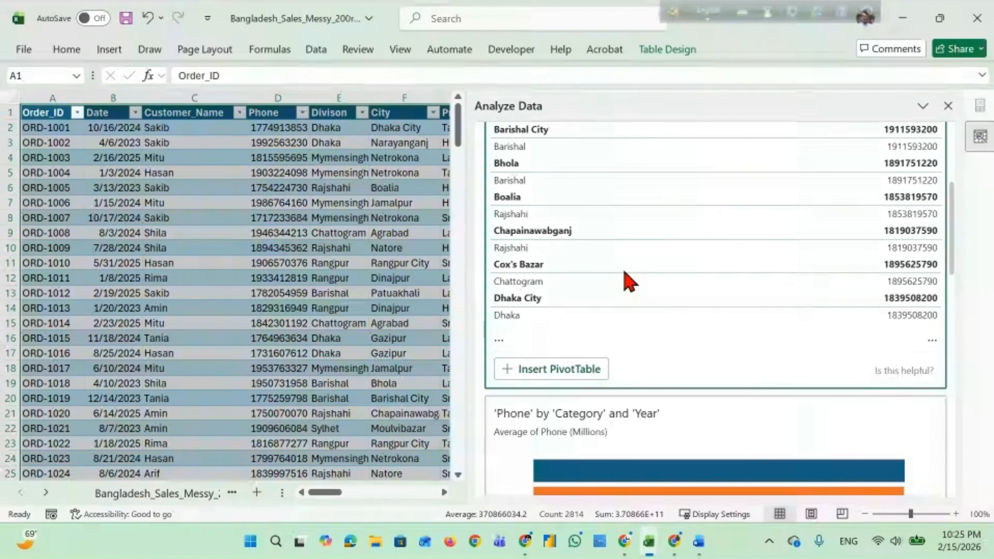
scroll(628, 281, down, 10)
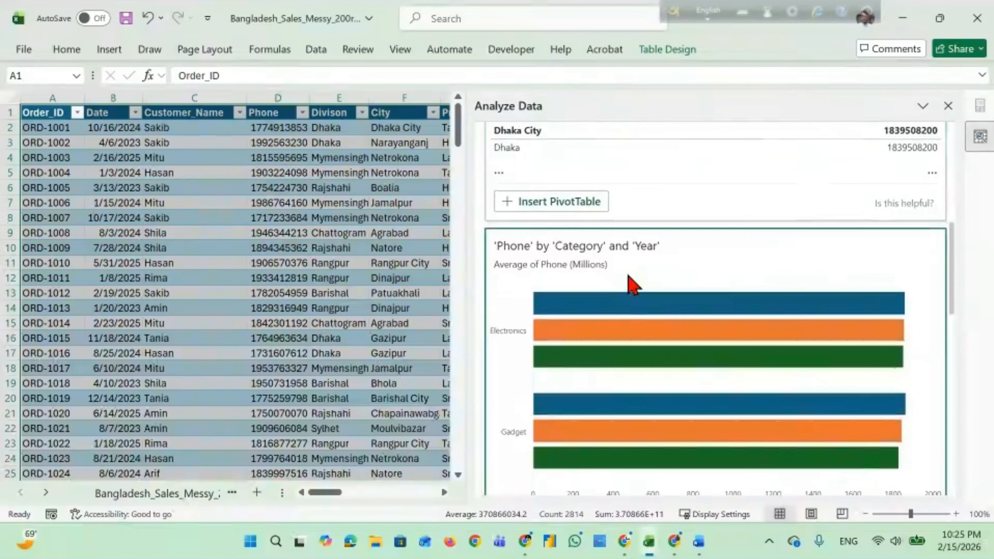
scroll(633, 286, down, 12)
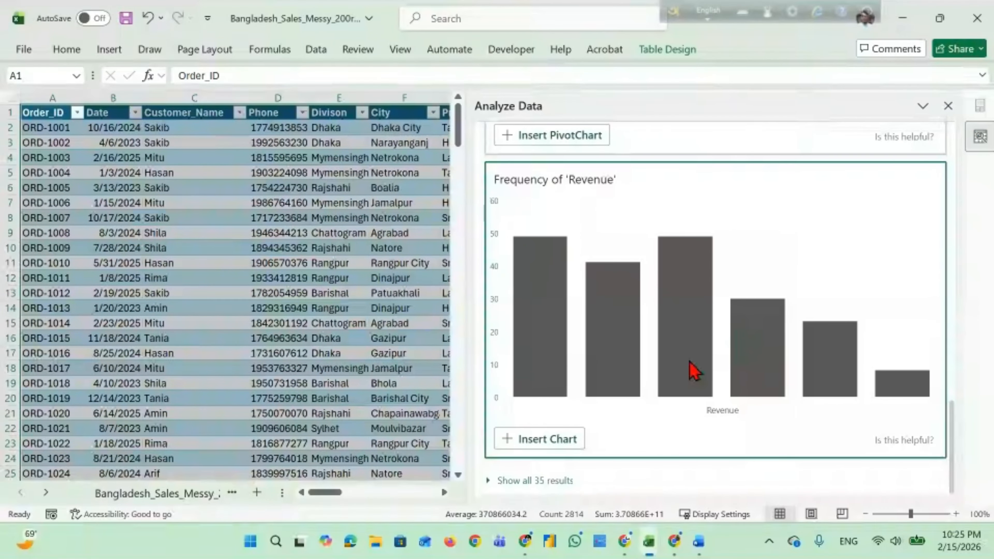
click(524, 480)
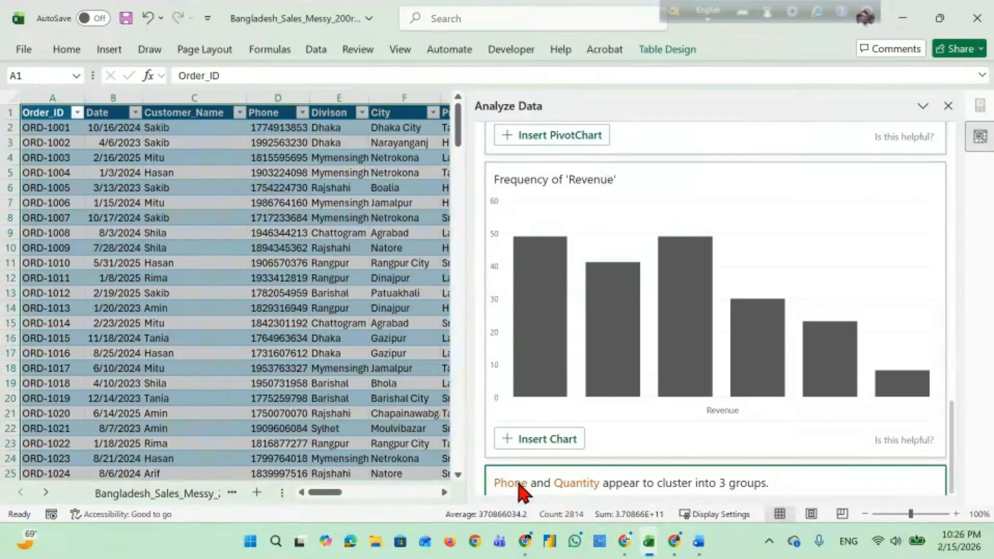
Examine the suggested insights, charts and pivot summaries generated for the sales table in the Analyze Data results.
scroll(611, 364, down, 8)
scroll(637, 355, down, 20)
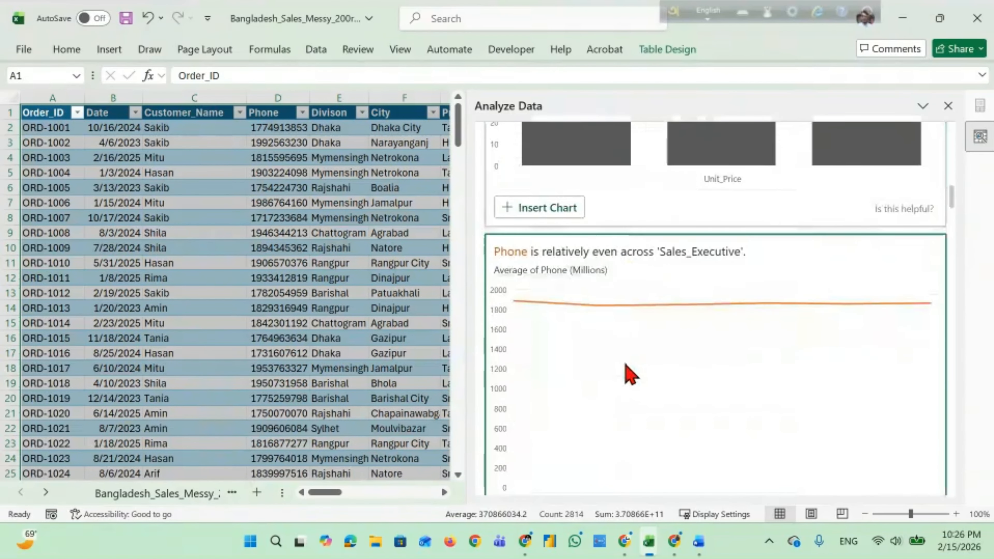
scroll(626, 376, down, 20)
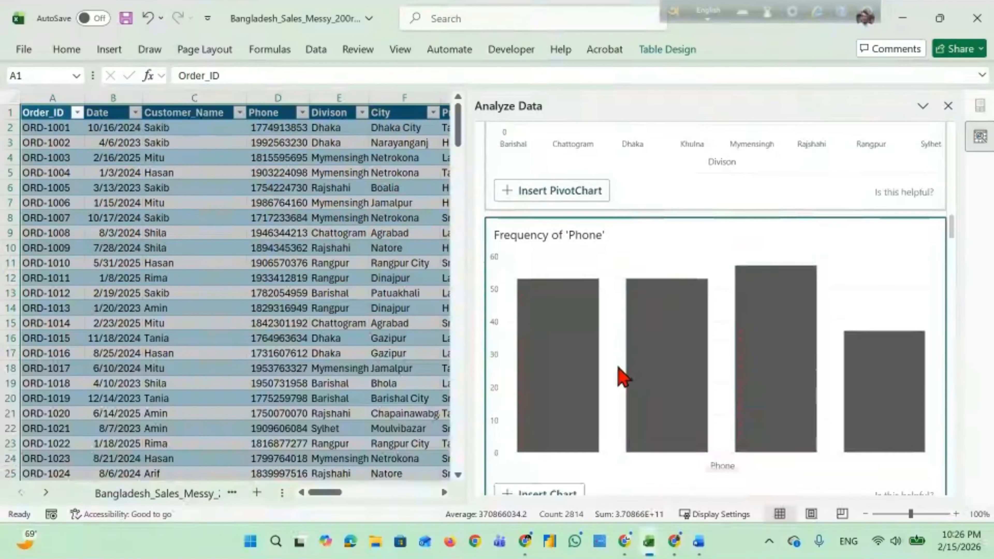
scroll(620, 380, down, 20)
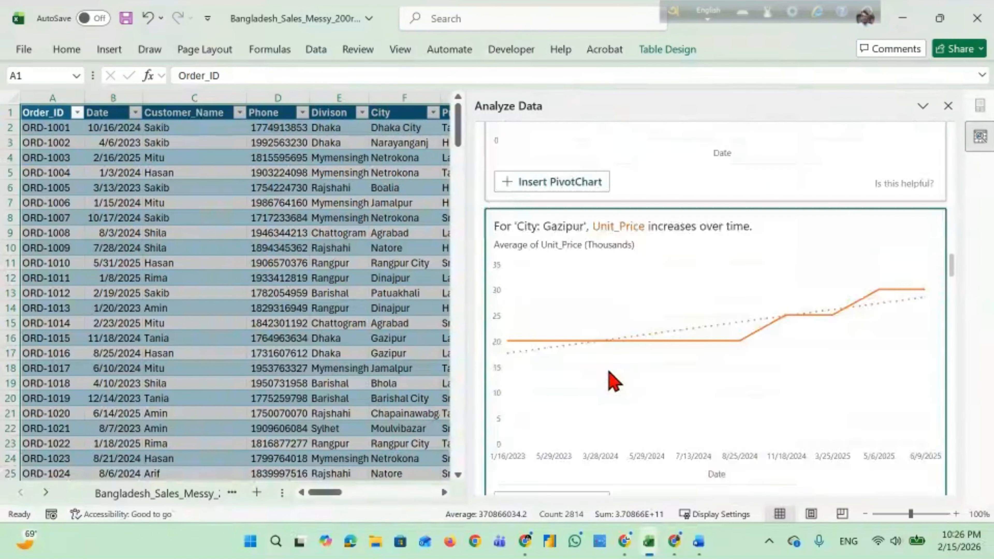
scroll(610, 382, down, 5)
scroll(622, 306, up, 6)
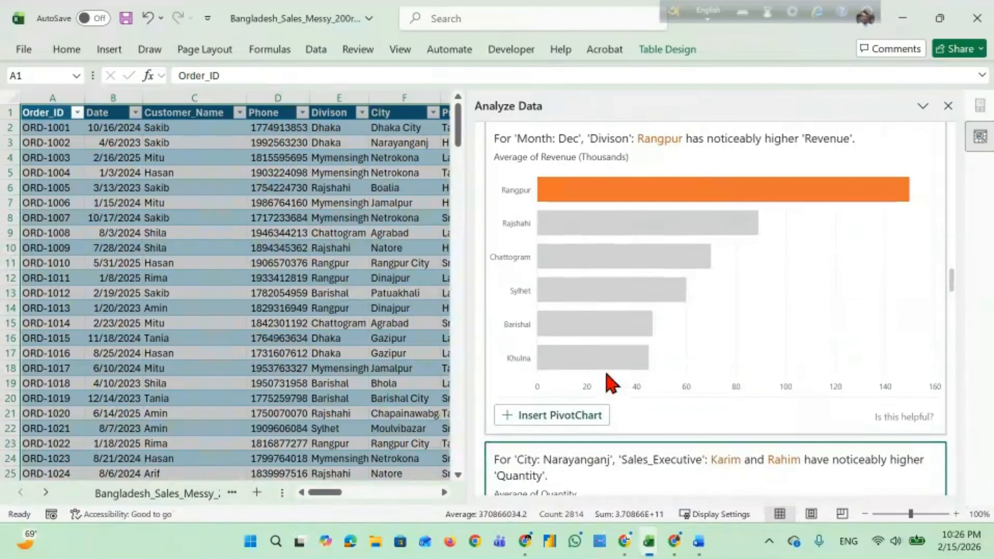
scroll(638, 280, down, 20)
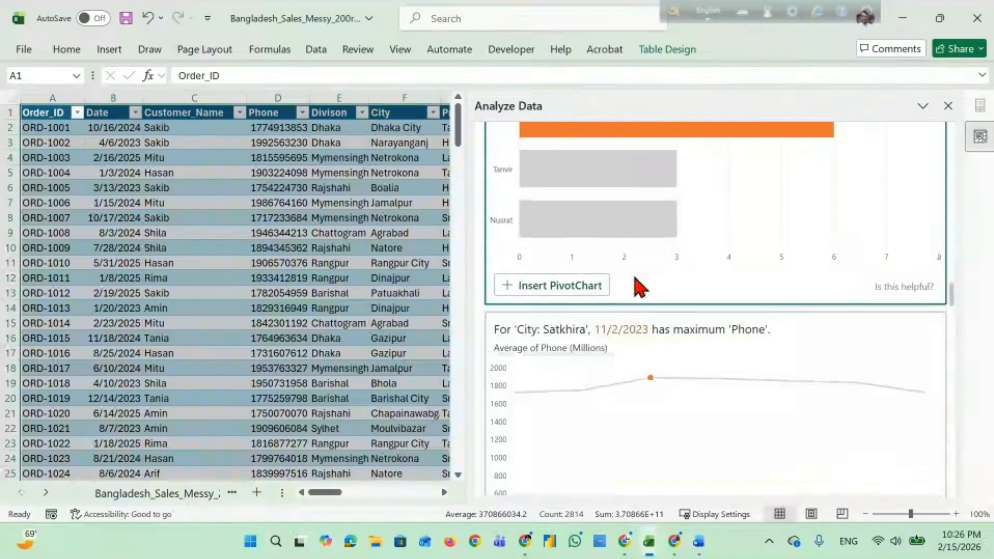
scroll(622, 322, down, 15)
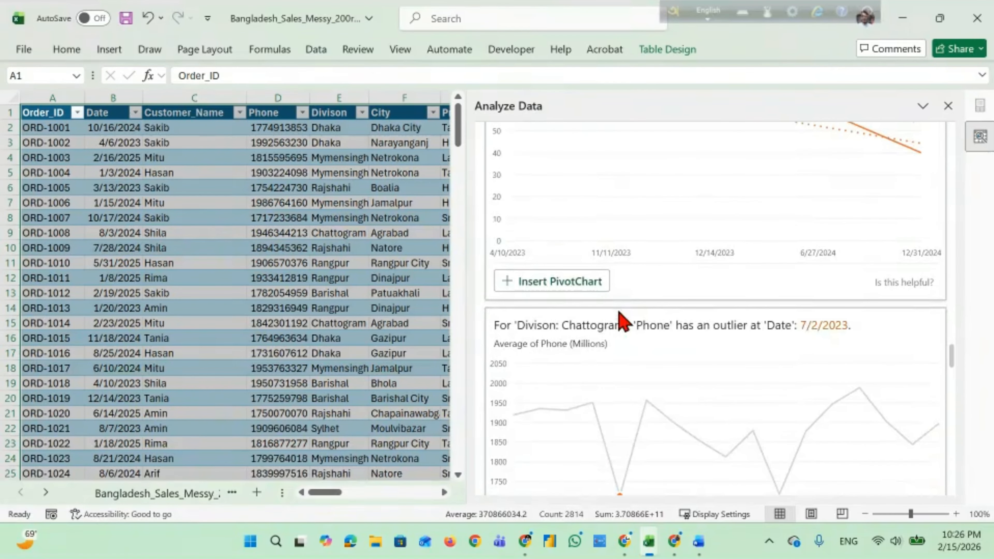
scroll(846, 217, up, 5)
scroll(845, 217, up, 10)
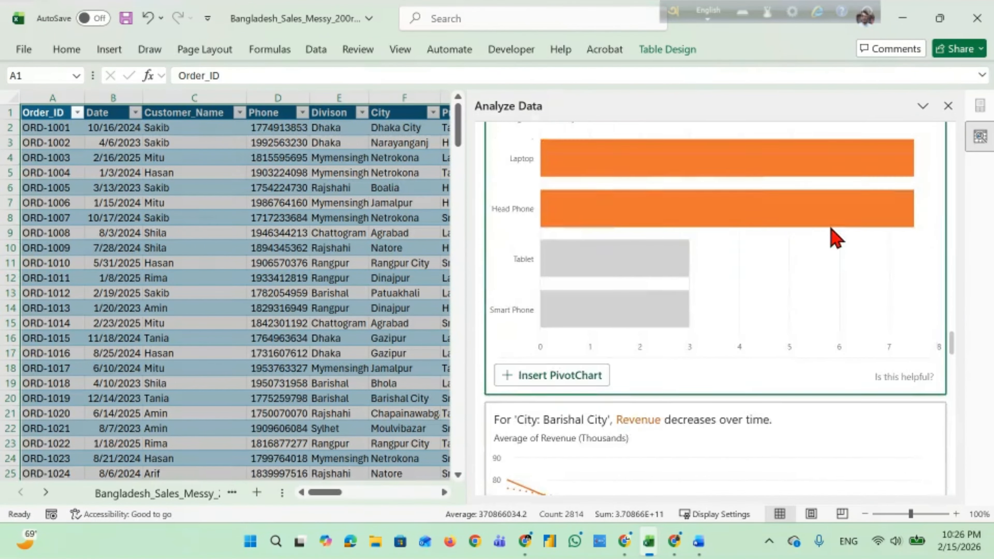
scroll(832, 255, up, 1)
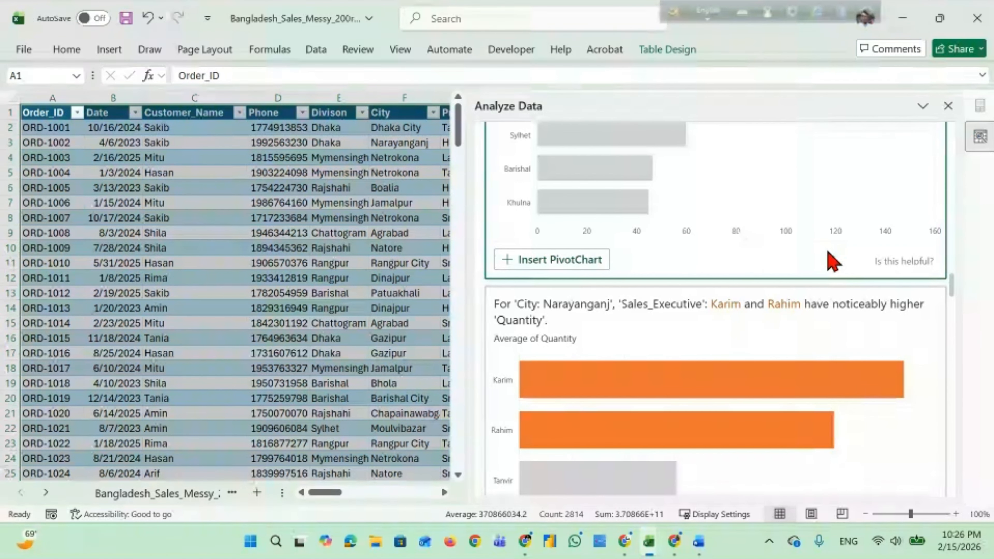
scroll(831, 261, down, 10)
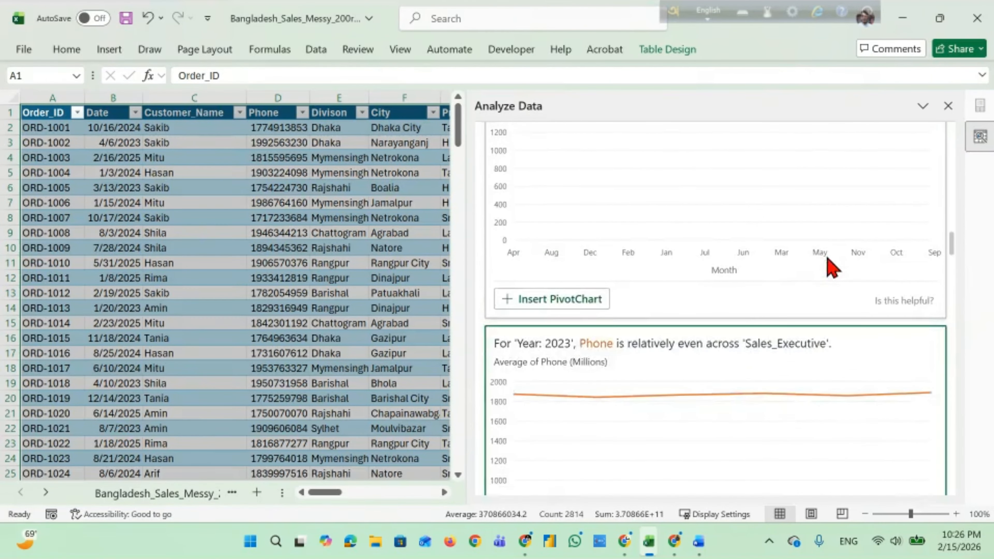
scroll(832, 269, up, 15)
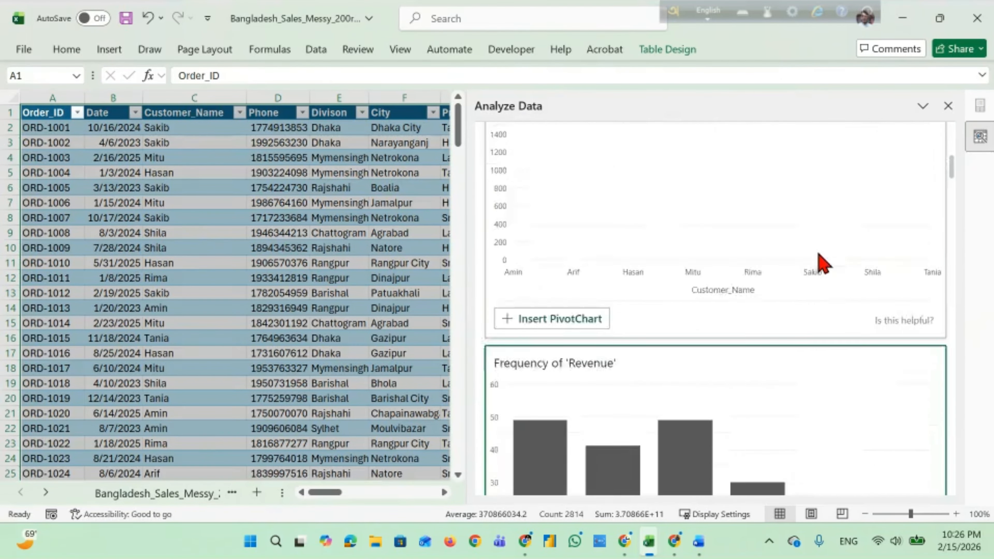
scroll(825, 252, up, 5)
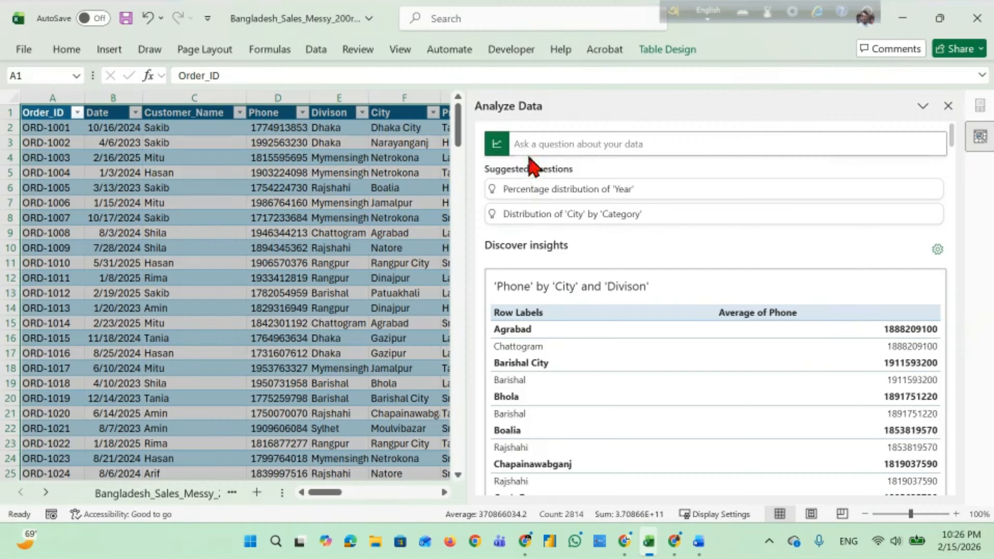
Switch to the "analyz data" Word document and copy the phrase "Revenue by Product" from the Quantity and Revenue list.
click(619, 144)
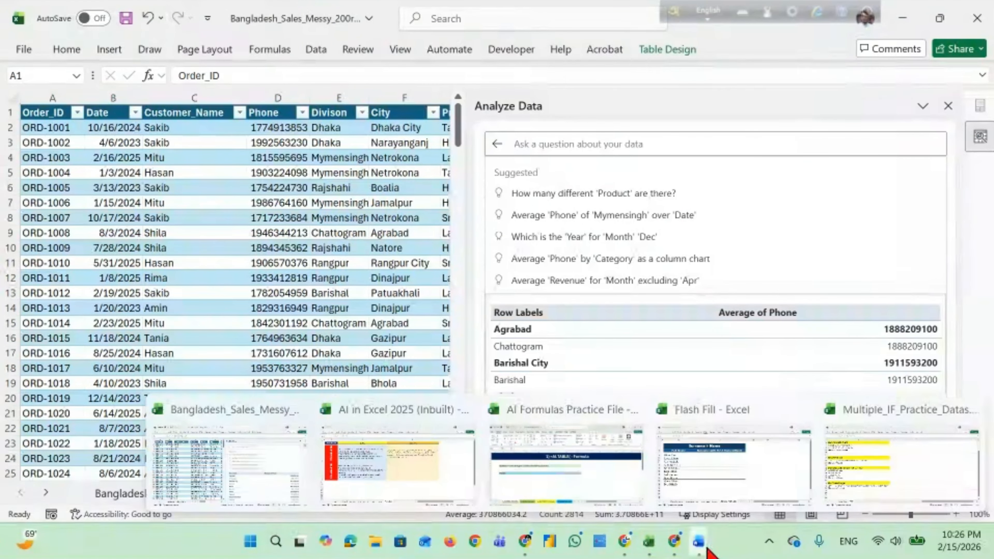
mouse_move(699, 545)
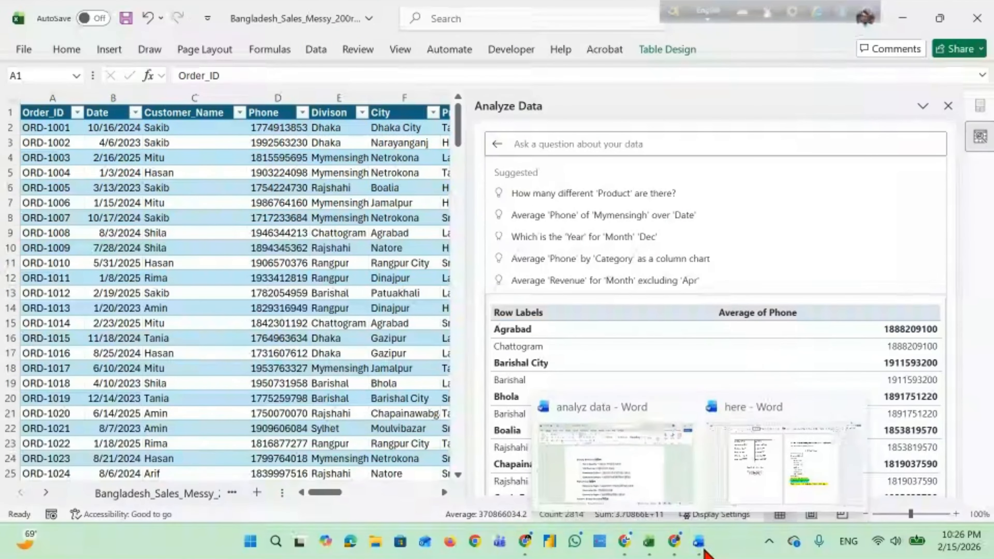
click(673, 476)
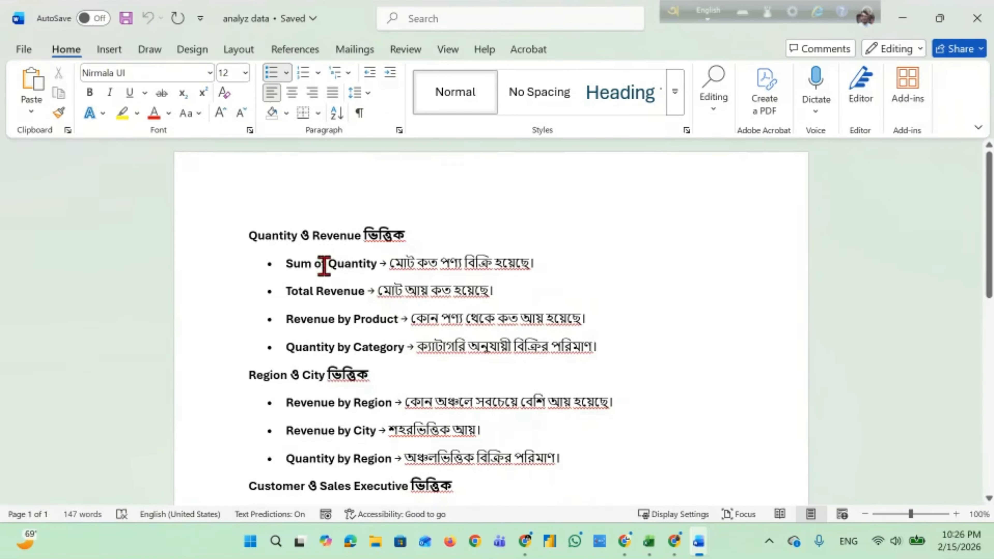
scroll(335, 274, down, 1)
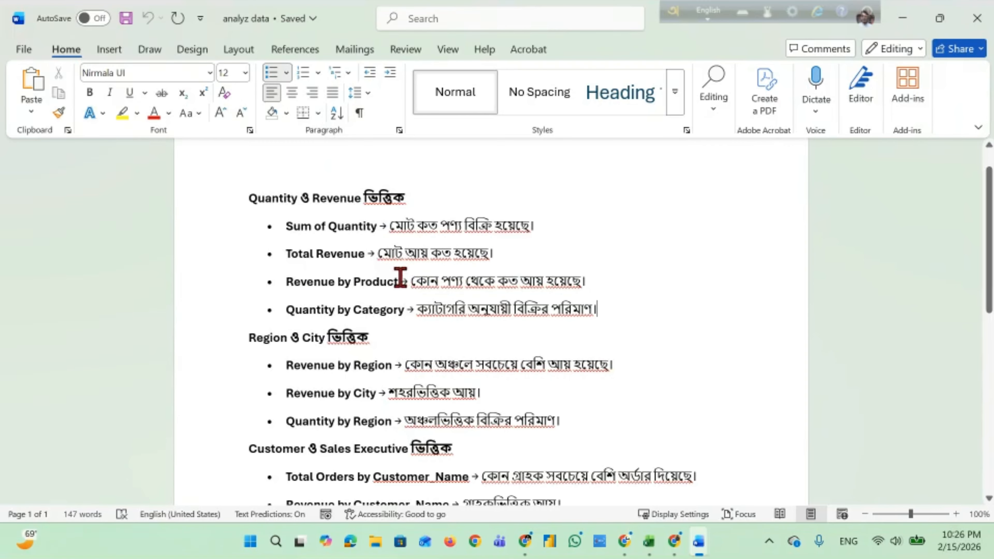
drag(400, 279, 285, 288)
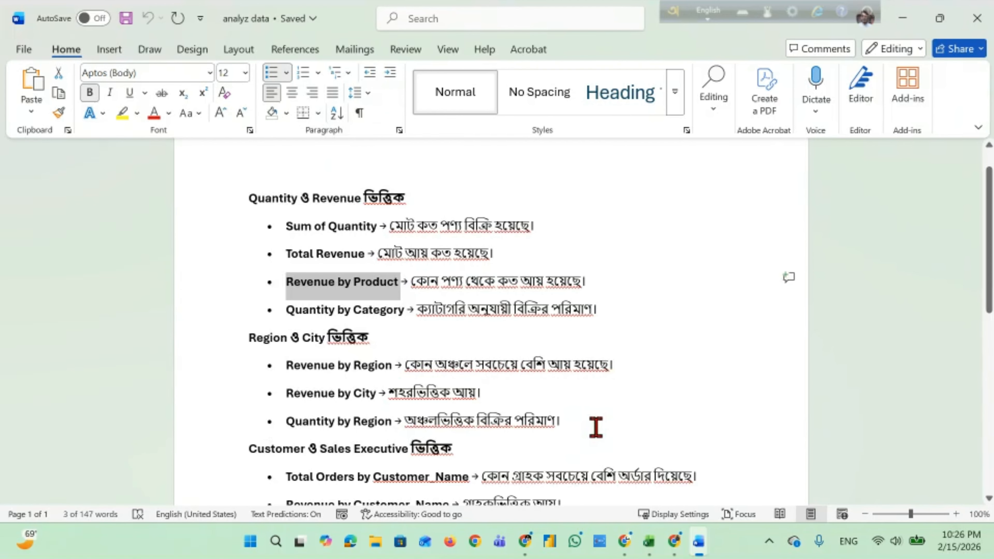
Return to the Bangladesh sales workbook in Excel and ask Analyze Data for "Sum of Revenue by Product" using the copied phrase.
mouse_move(624, 554)
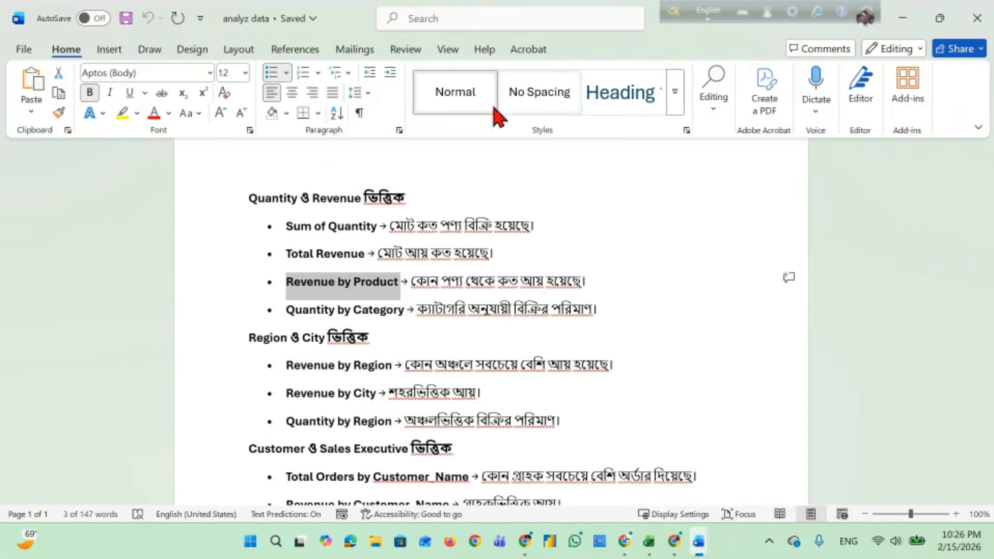
mouse_move(648, 541)
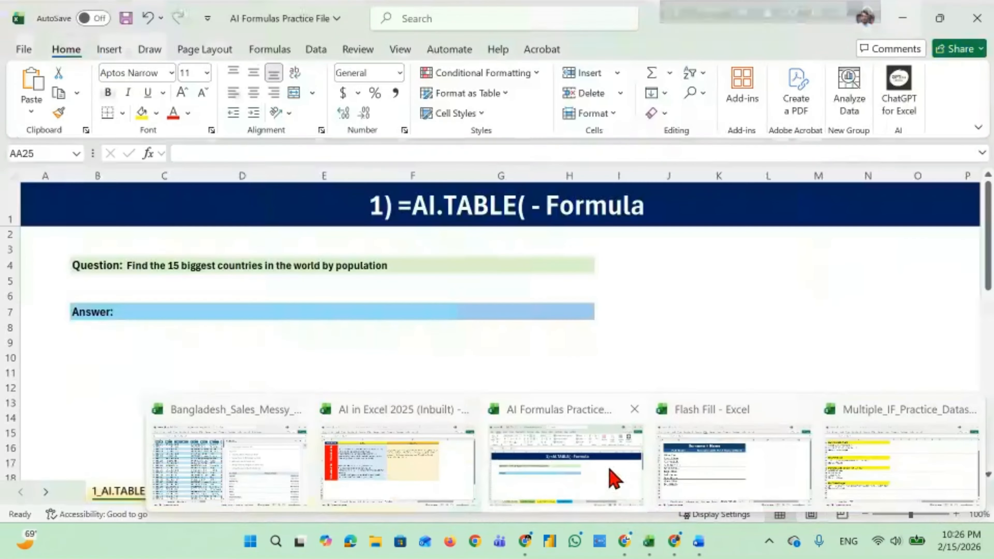
click(243, 454)
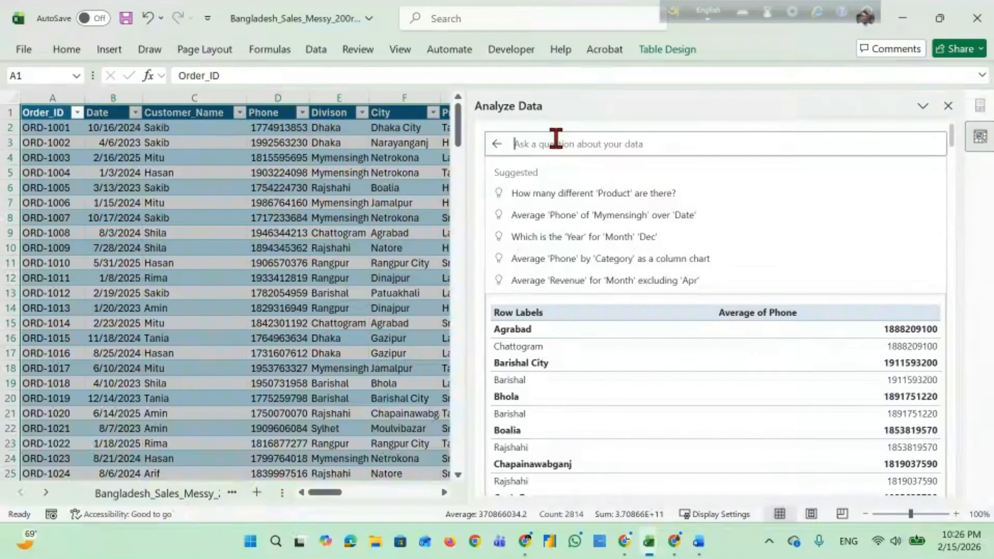
text(•	Revenue by Product)
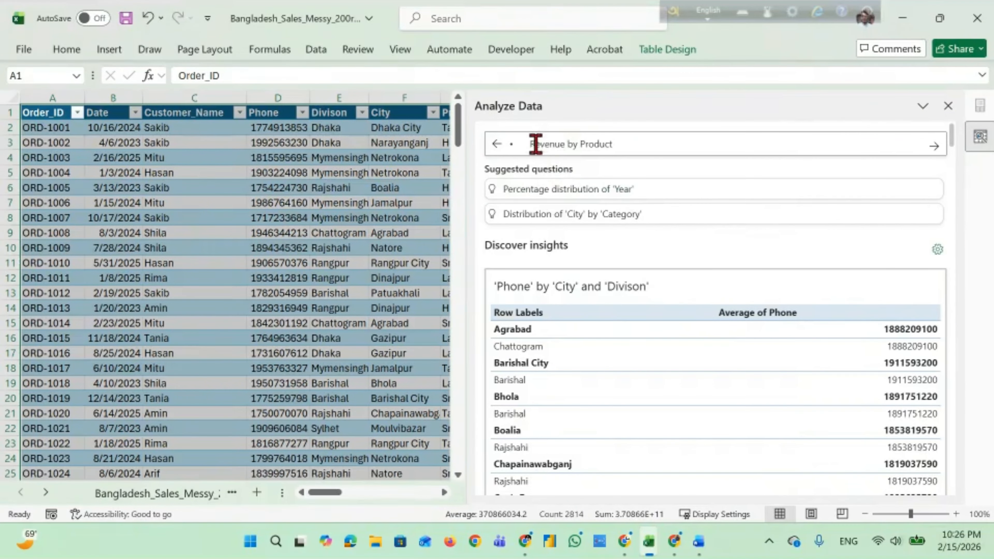
key(BackSpace)
key(BackSpace)
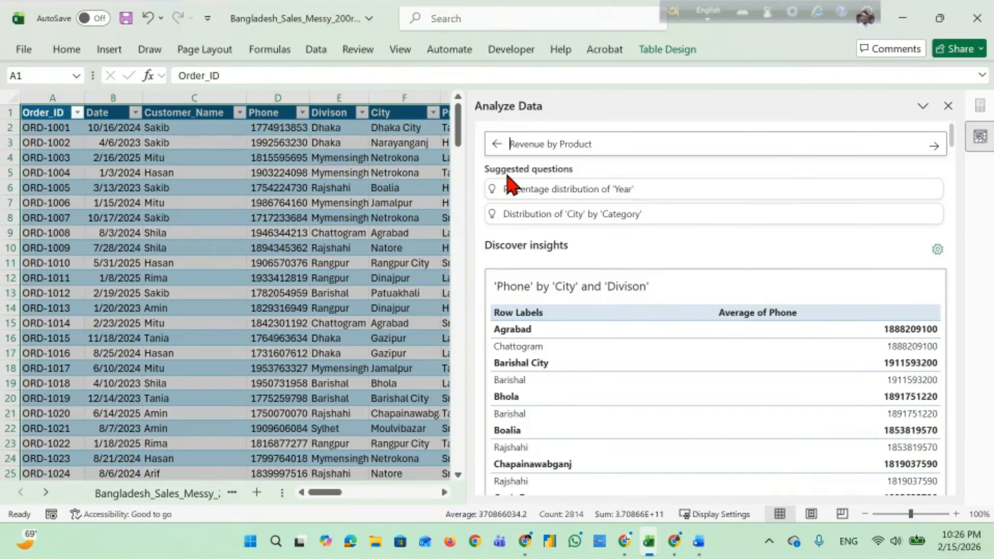
text(Sum of)
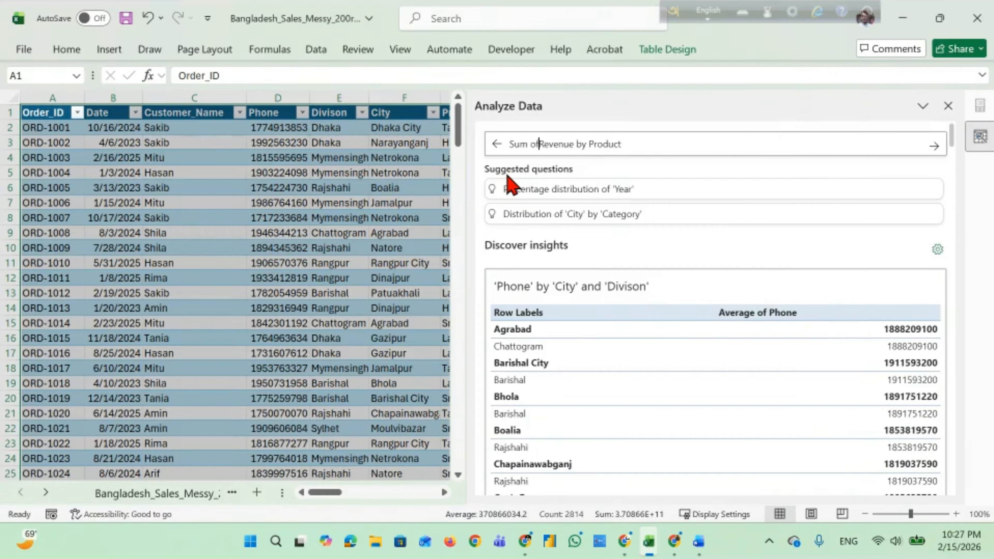
click(648, 145)
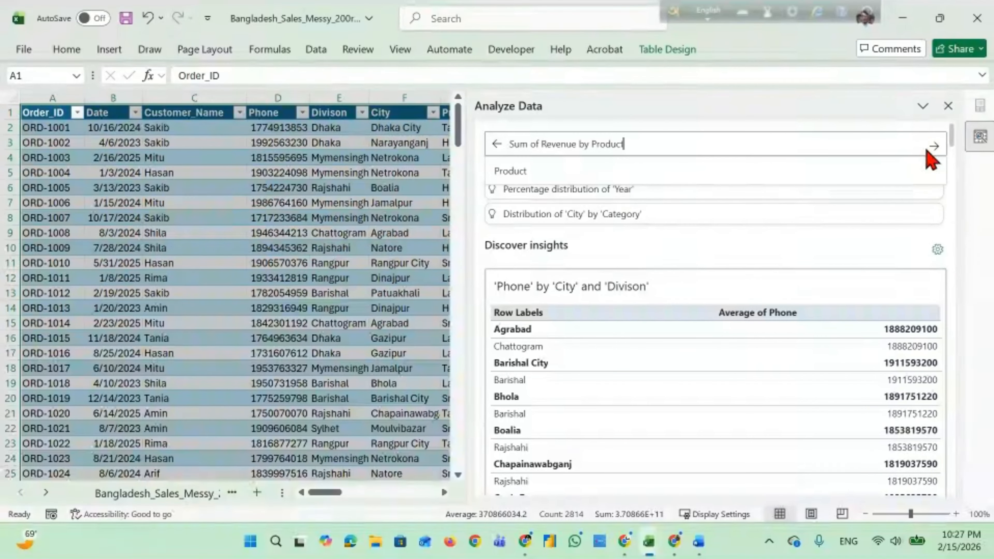
click(933, 146)
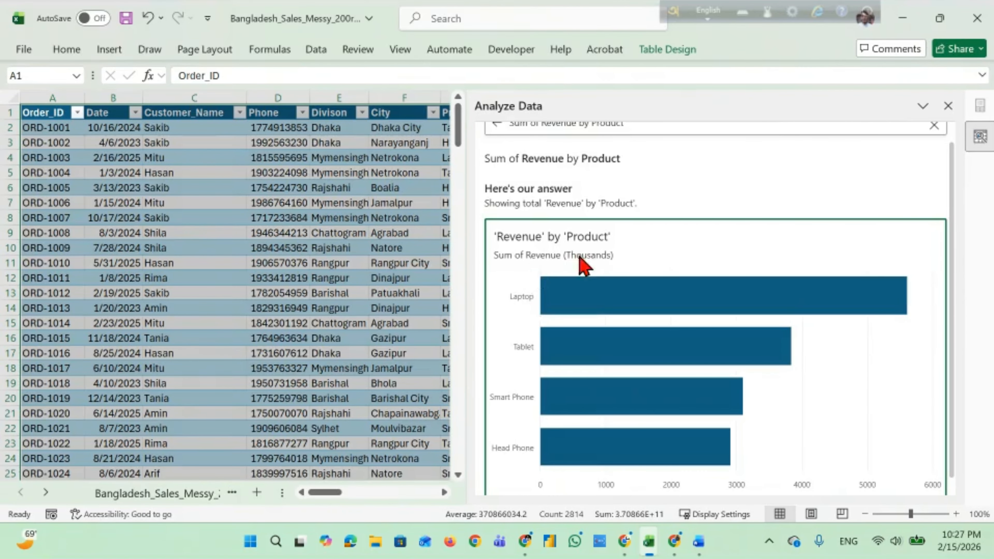
Extend the Analyze Data question to "Sum of Revenue by Product pivot table" and submit it.
scroll(617, 255, down, 2)
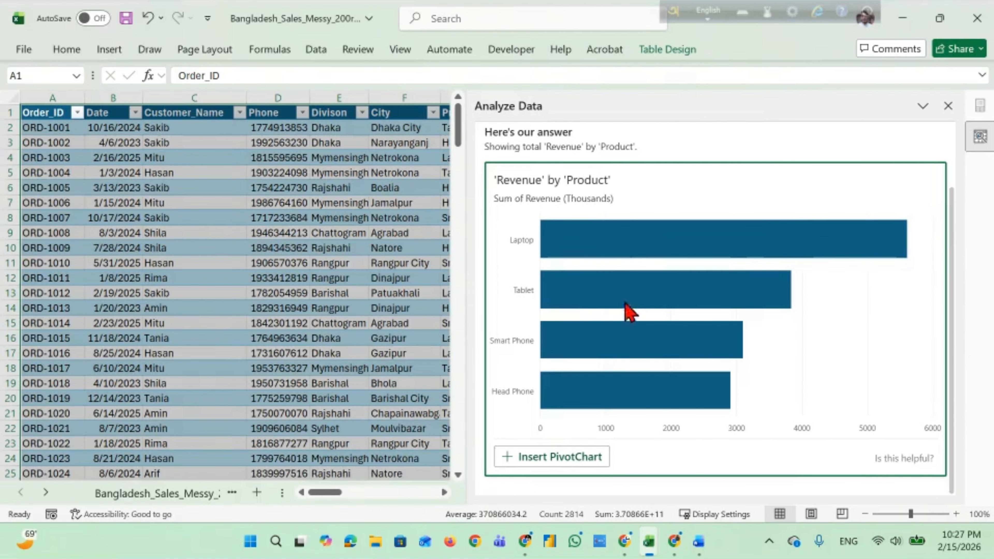
scroll(627, 311, up, 2)
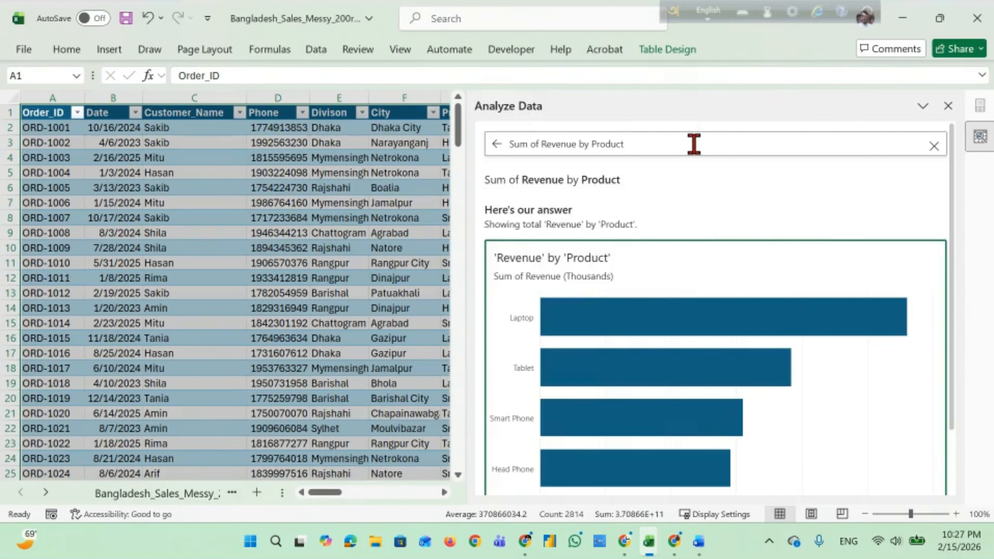
click(693, 144)
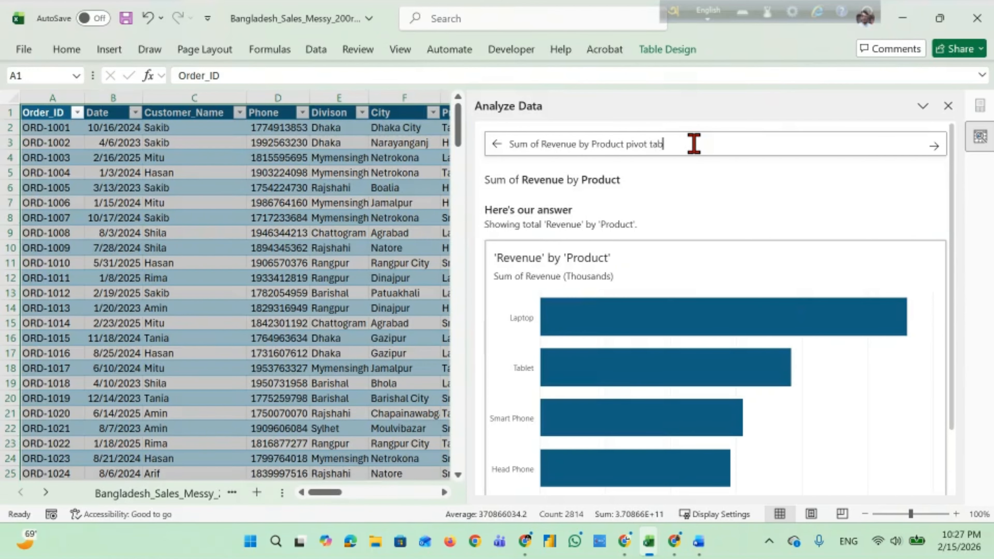
click(934, 146)
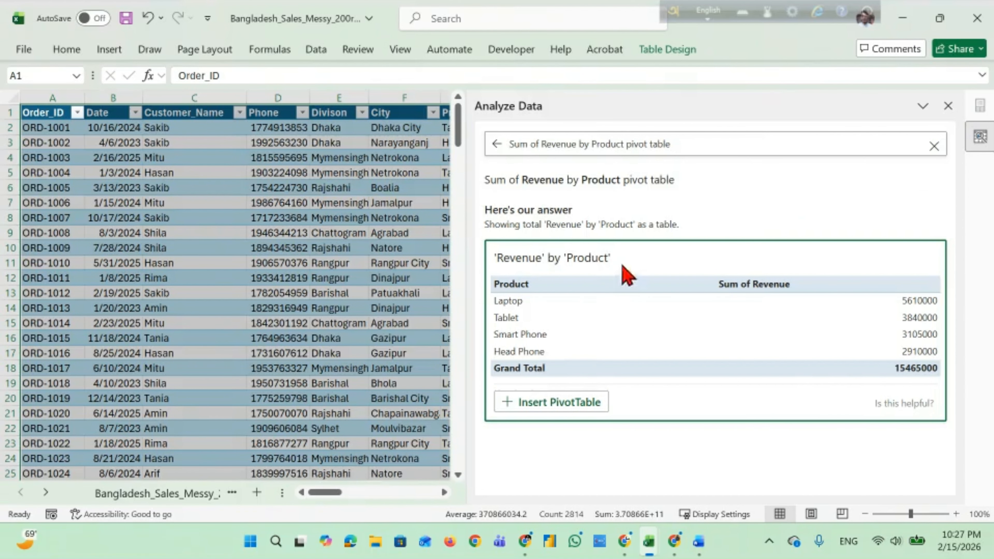
Remove "pivot table" from the question and submit "Sum of Revenue by Product" again.
click(731, 144)
key(BackSpace)
key(BackSpace)
key(BackSpace)
key(BackSpace)
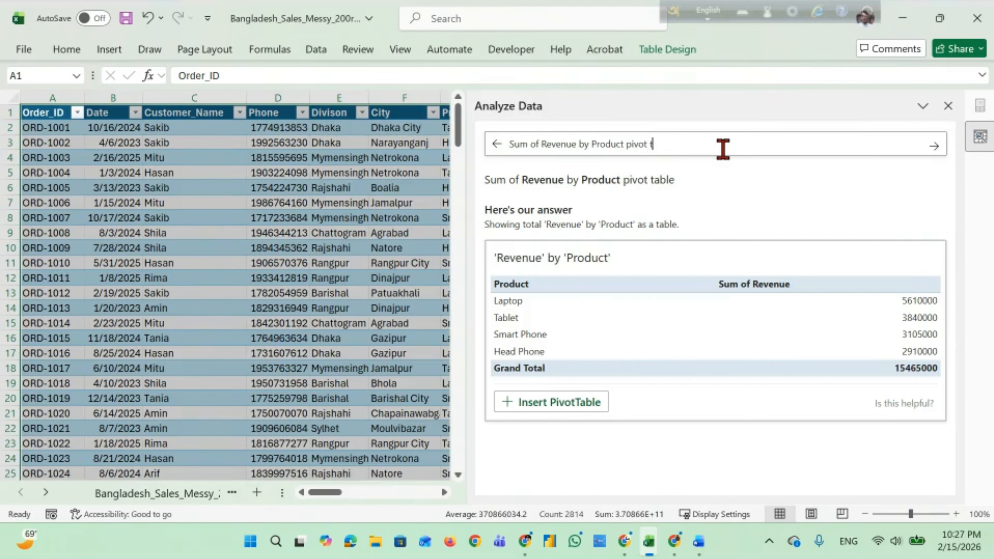
key(BackSpace)
key(BackSpace)
key(BackSpace)
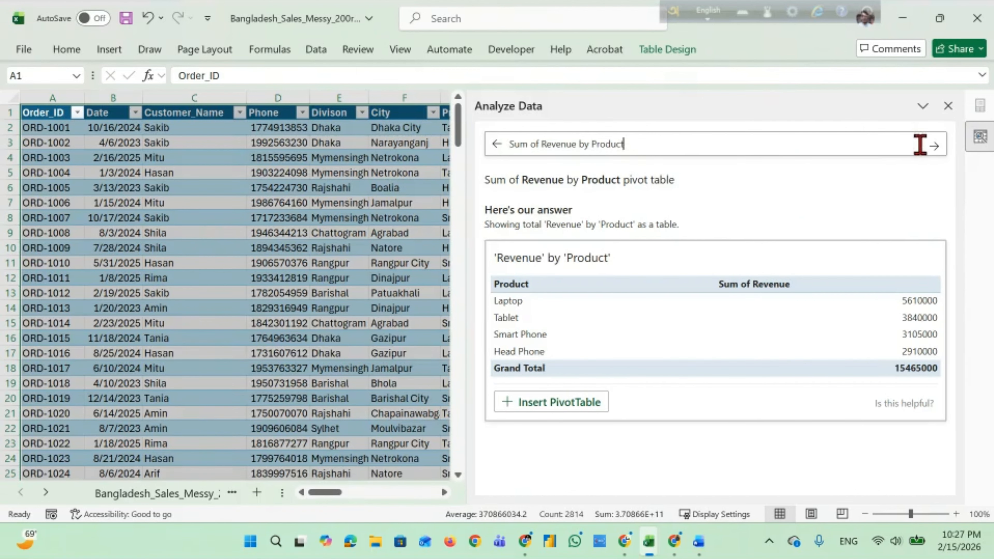
click(932, 145)
Insert the suggested 'Revenue' by 'Product' PivotChart into the workbook and close Analyze Data.
scroll(630, 303, down, 2)
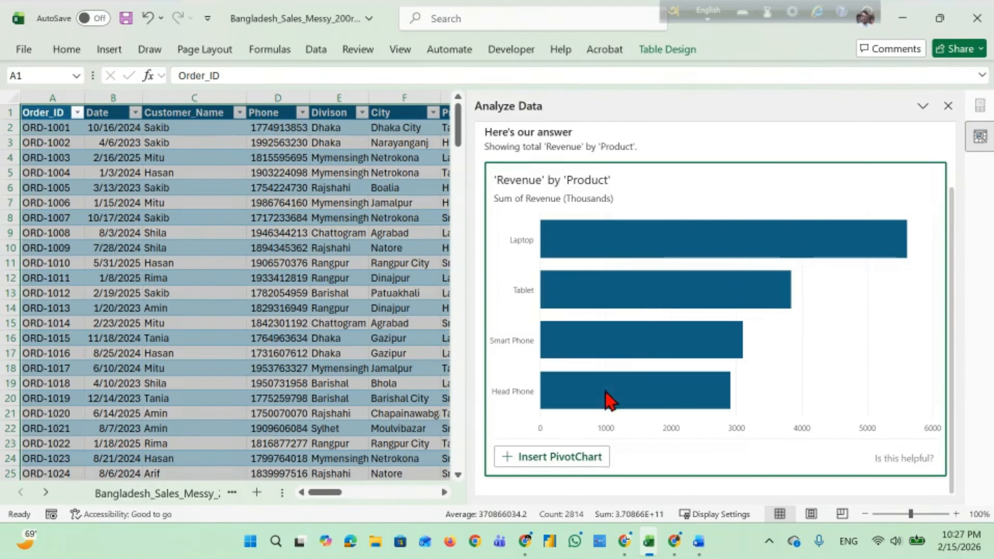
click(566, 462)
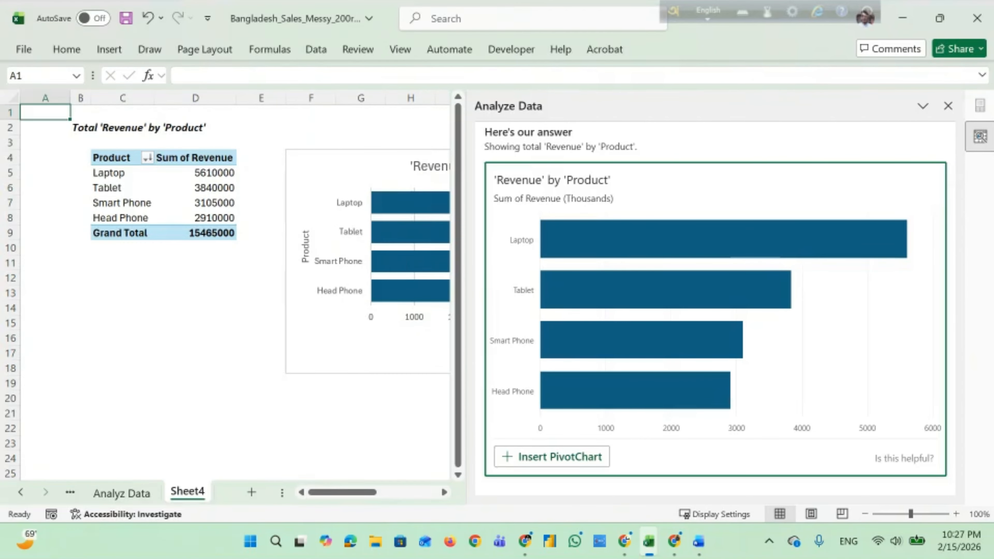
click(948, 106)
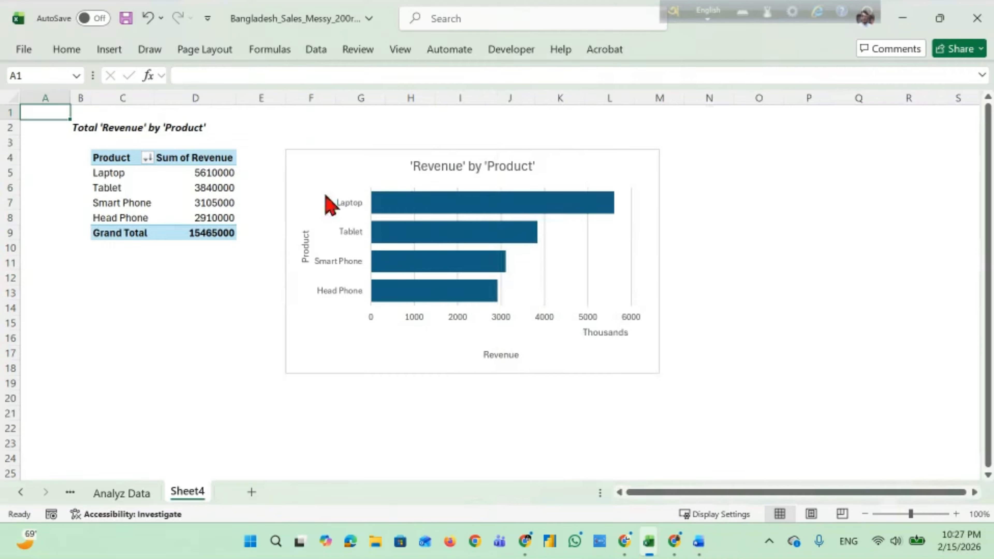
Inspect the inserted revenue-by-product PivotTable and its bar chart on the new sheet.
click(124, 150)
drag(124, 150, 215, 251)
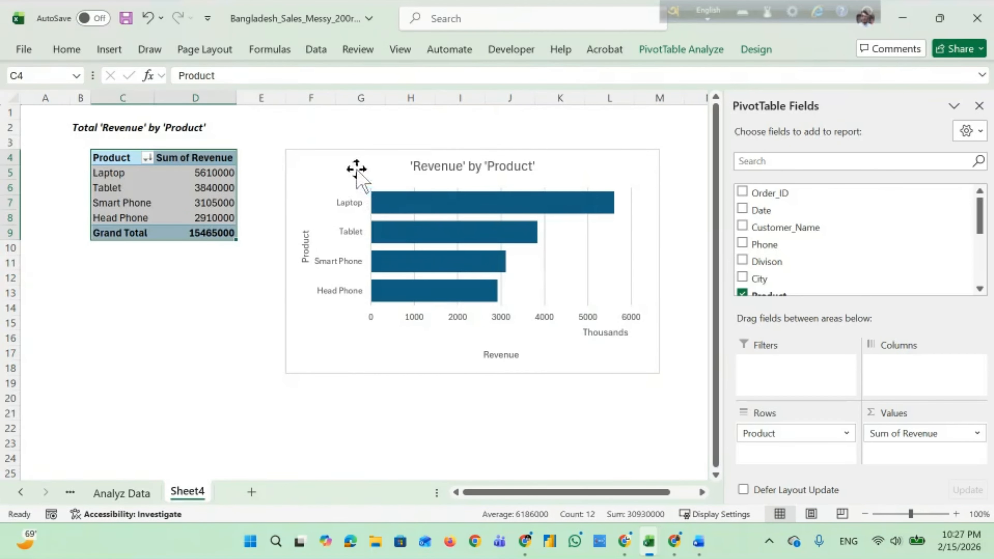
click(354, 167)
click(431, 462)
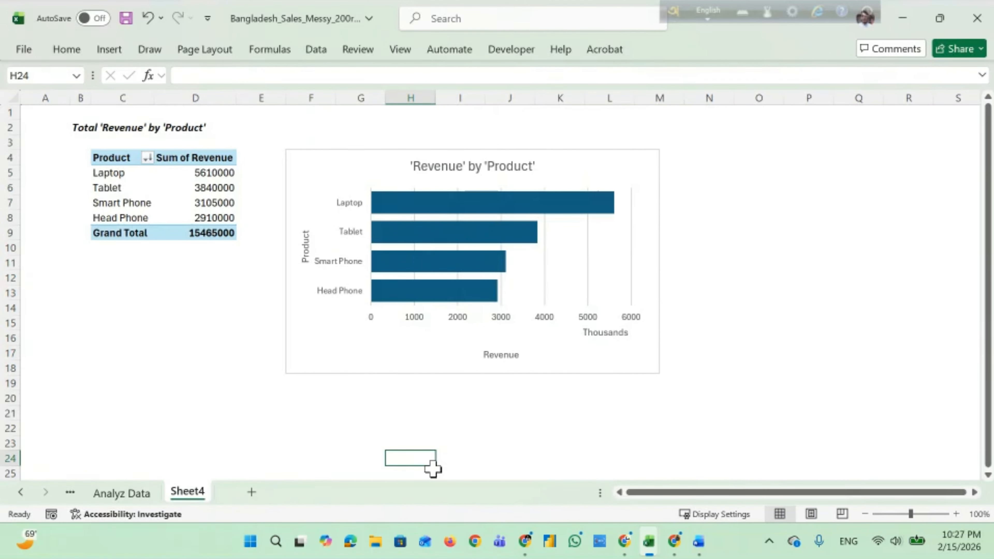
Return to the Analyz Data sheet, and copy "Quantity by Category" from the analyz data Word document.
click(118, 493)
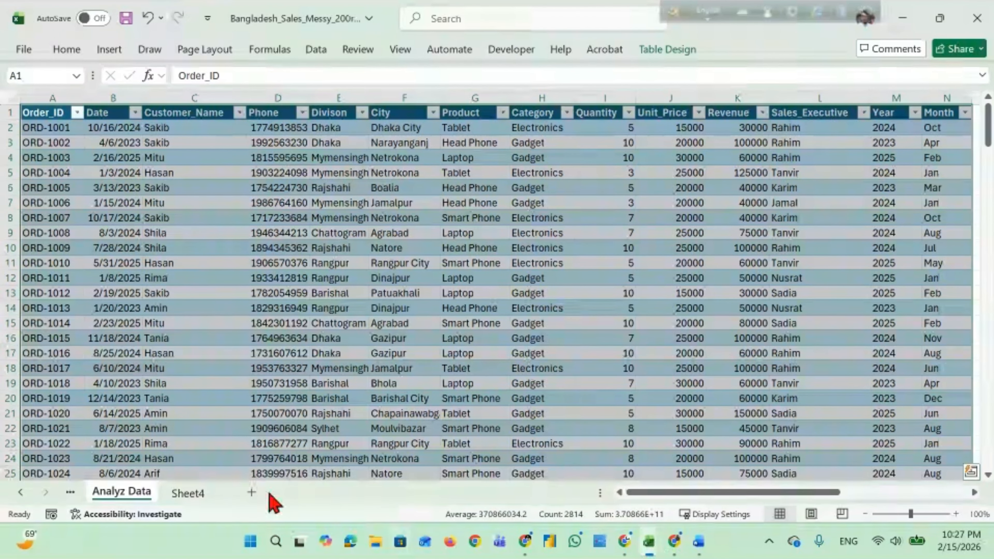
click(183, 497)
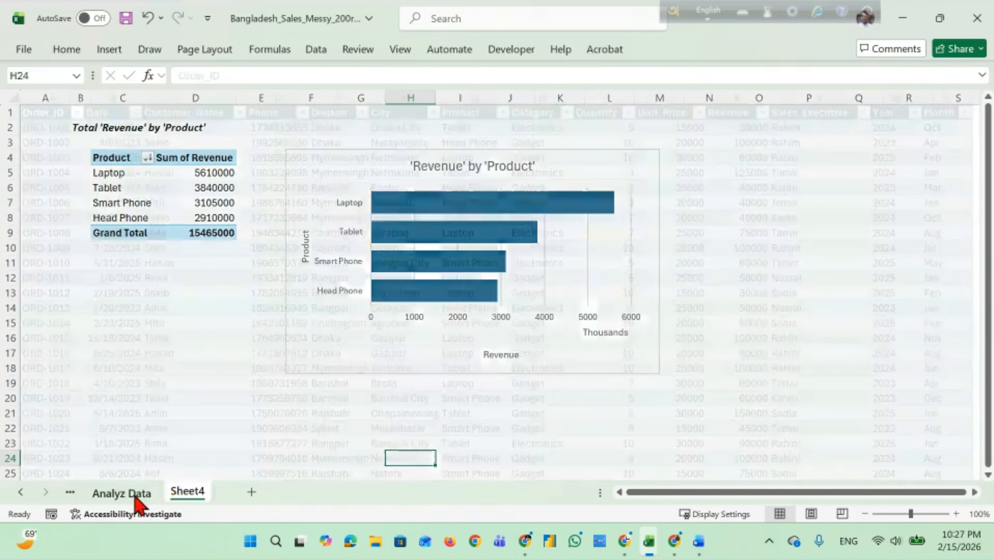
click(137, 499)
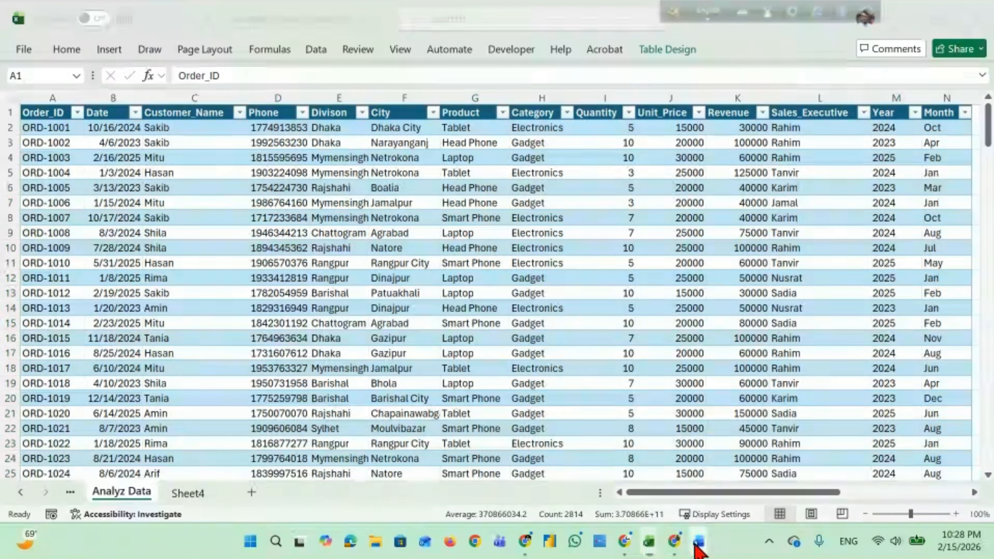
mouse_move(699, 548)
click(645, 478)
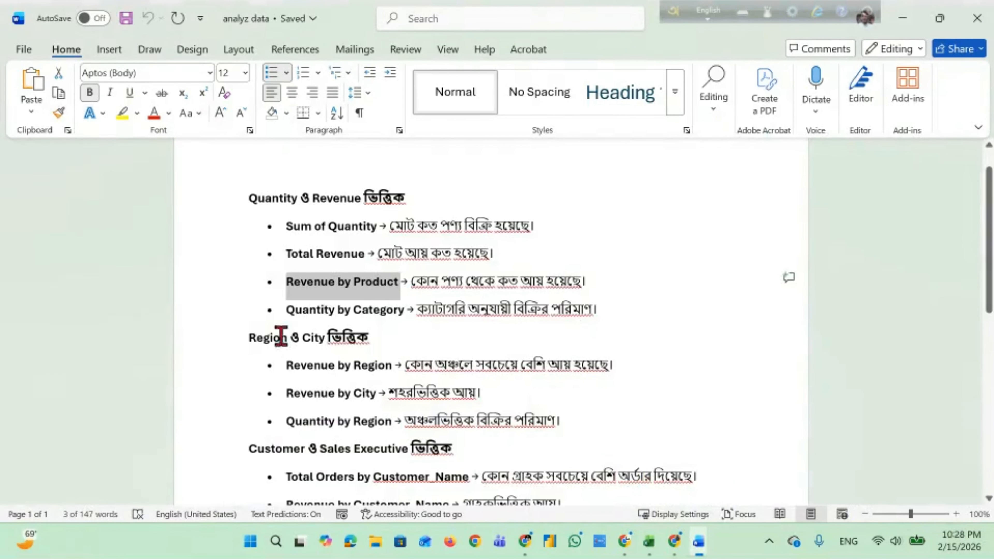
click(292, 310)
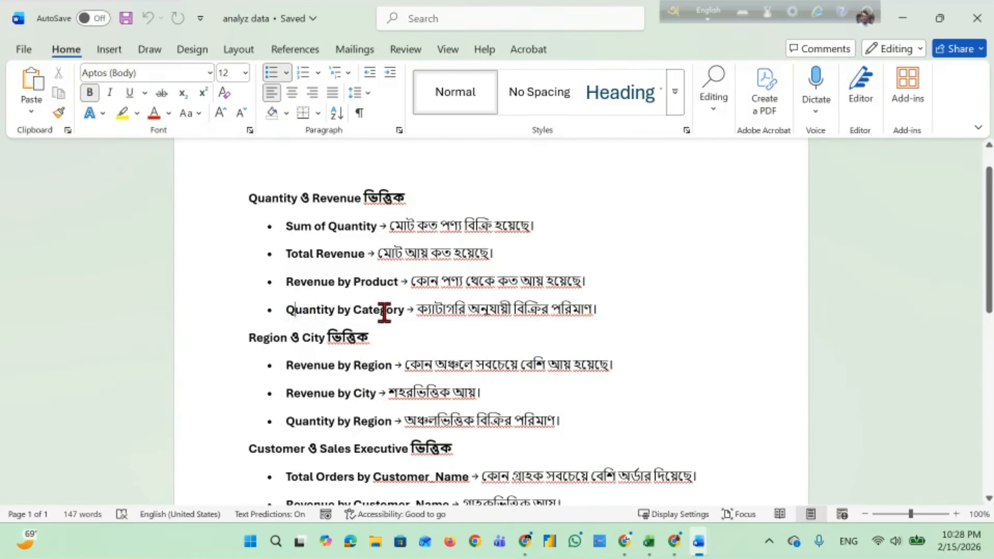
drag(284, 309, 394, 310)
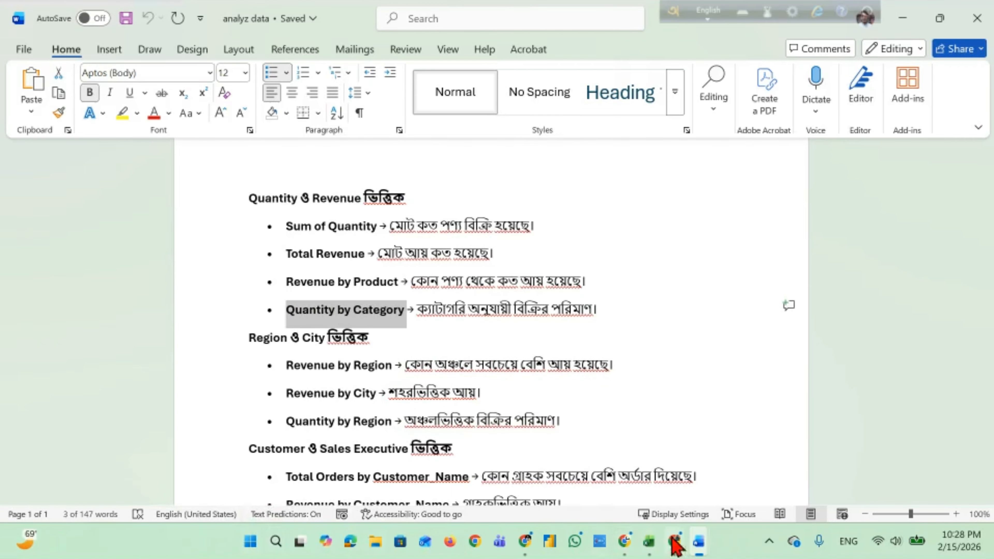
Switch back to the Bangladesh sales workbook in Excel and open Analyze Data for the table on the Analyz Data sheet.
mouse_move(652, 541)
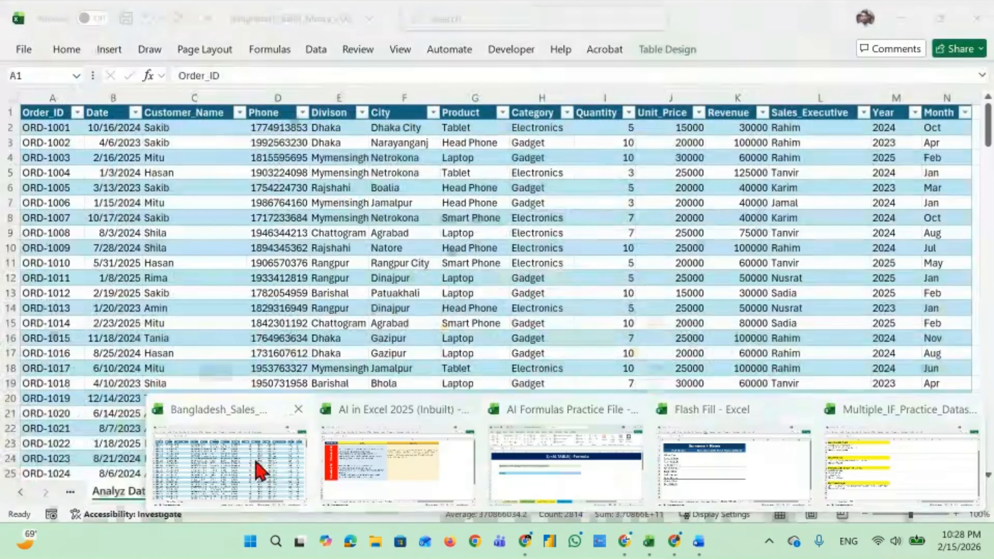
click(258, 470)
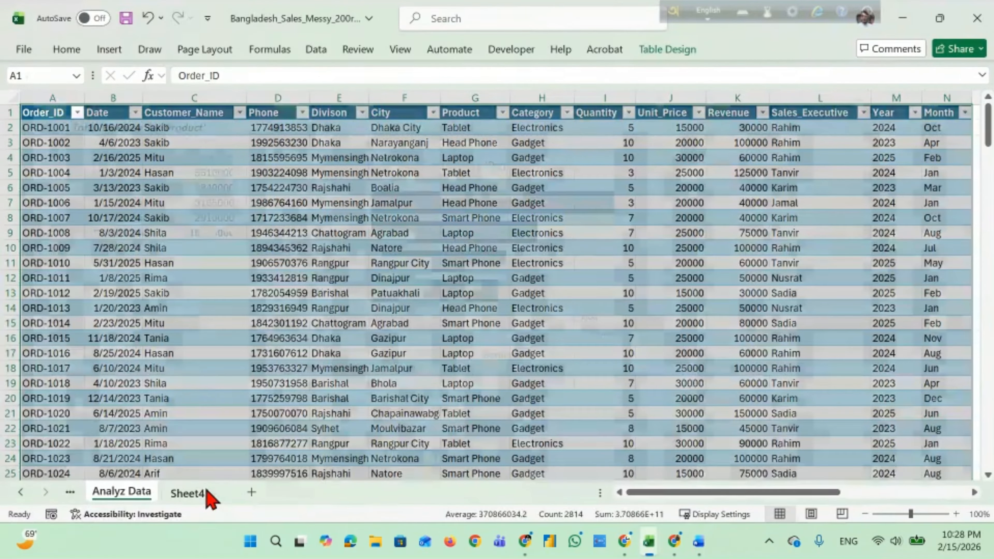
click(206, 491)
click(102, 499)
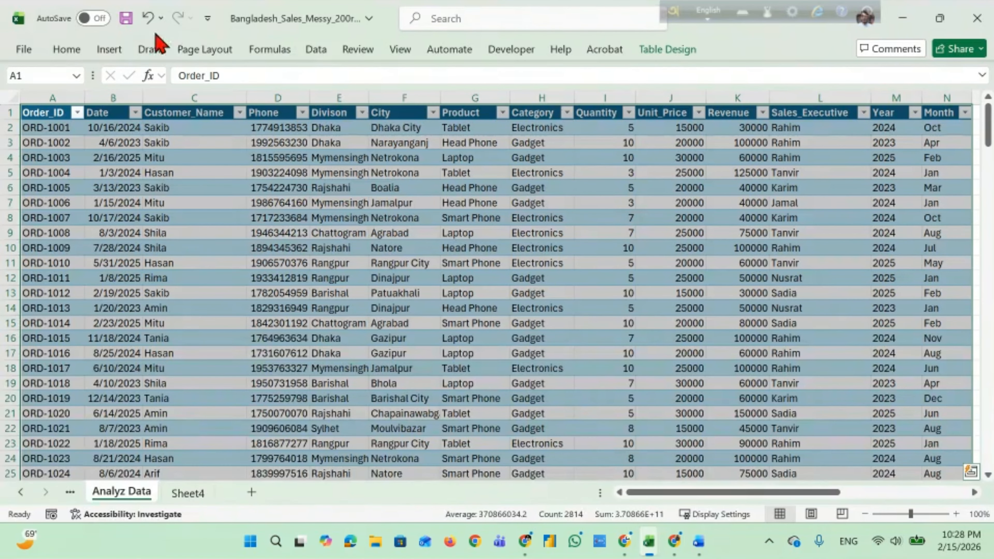
click(66, 50)
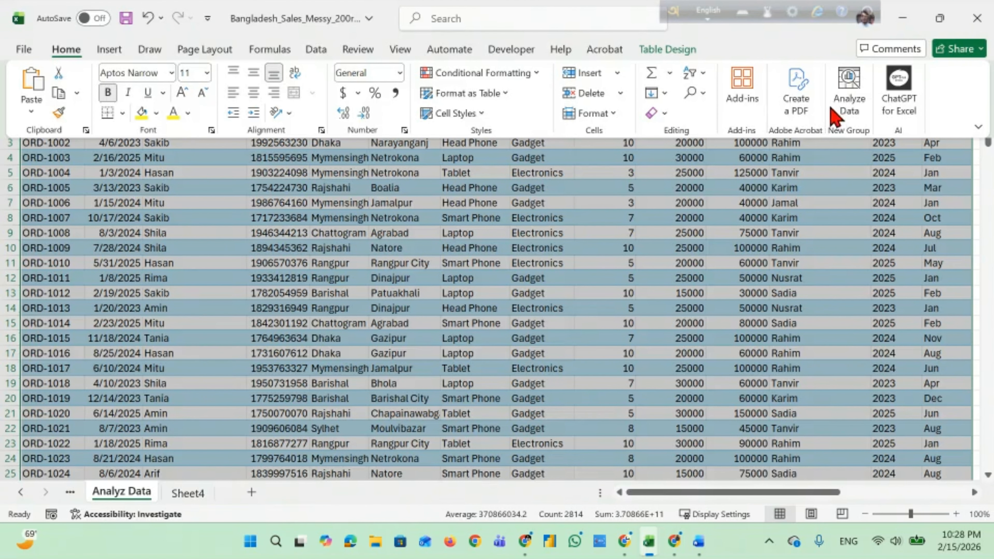
click(847, 103)
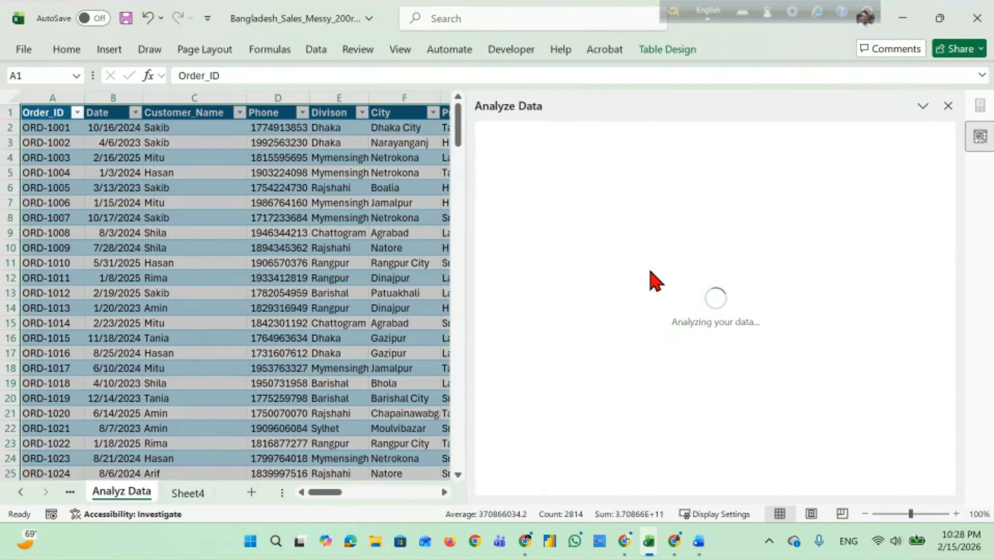
Paste the copied question without its bullet, complete it as "Sum of Quantity by Category" and submit it.
click(628, 137)
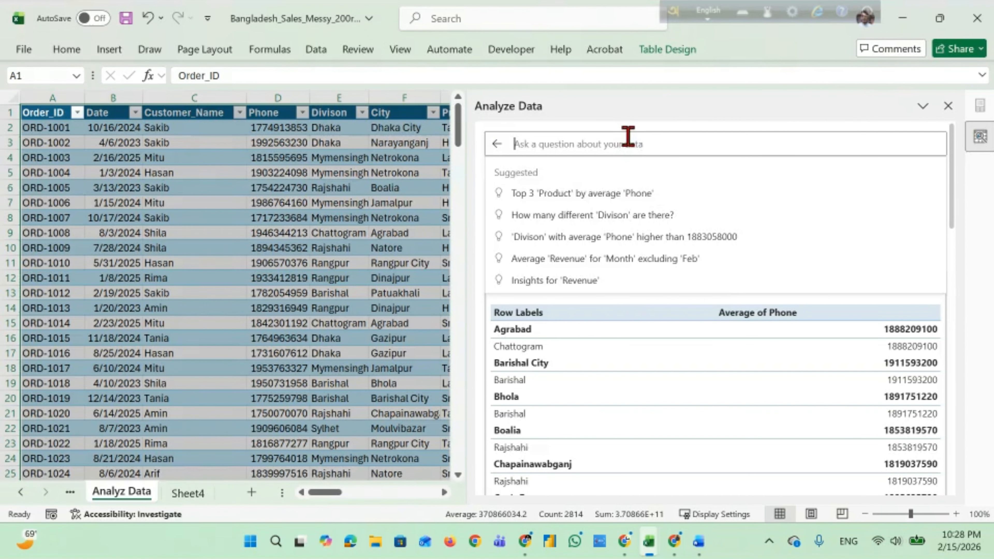
text(•	Quantity by Category)
drag(530, 143, 519, 143)
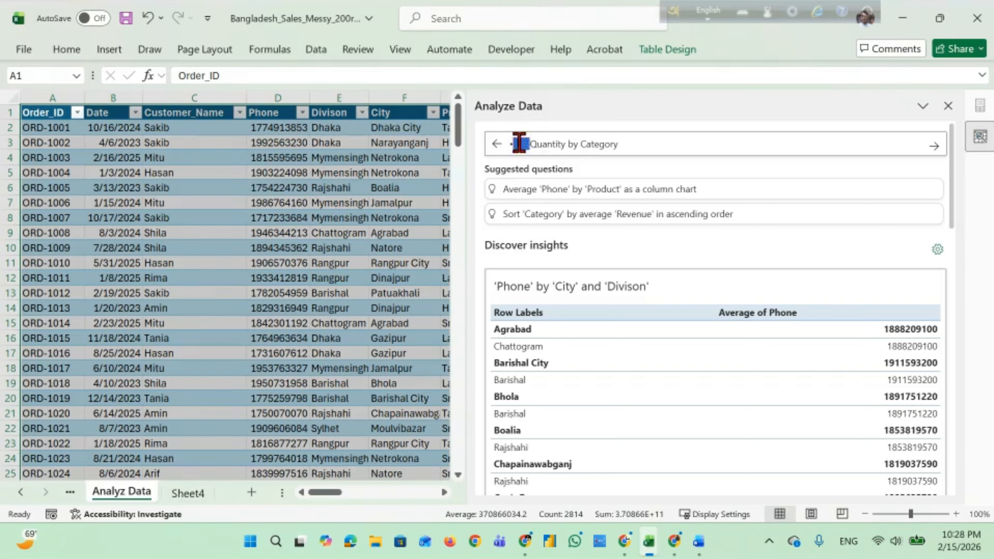
key(BackSpace)
key(BackSpace)
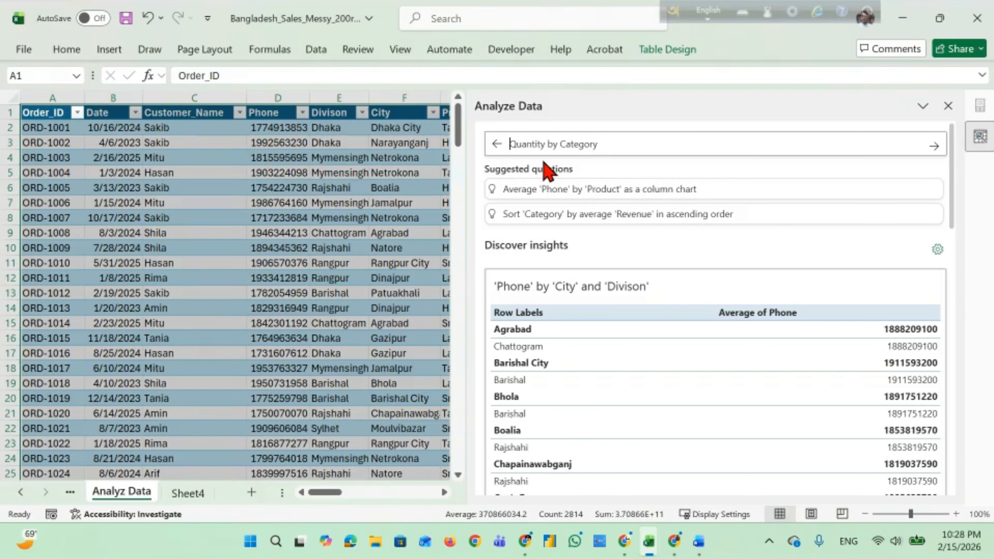
text(Sum )
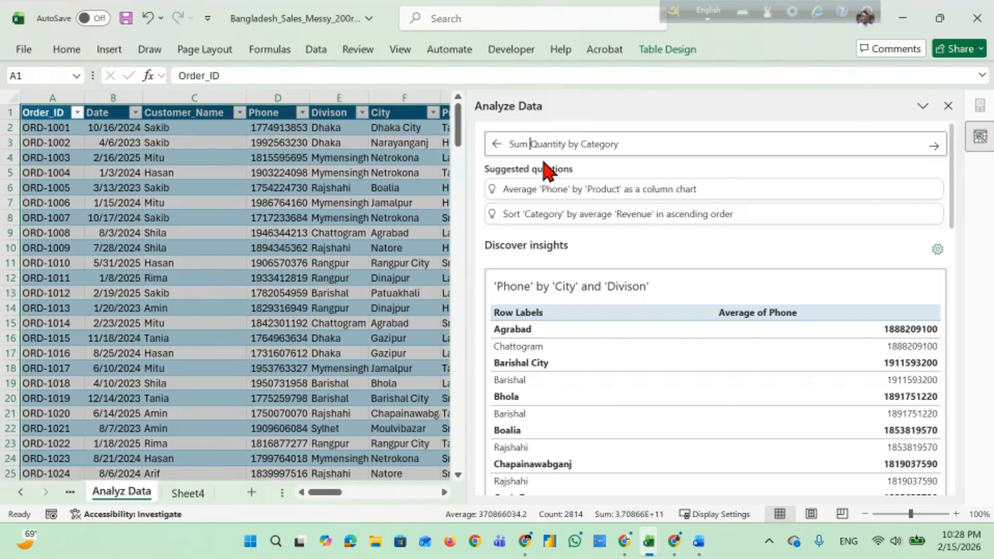
text(of)
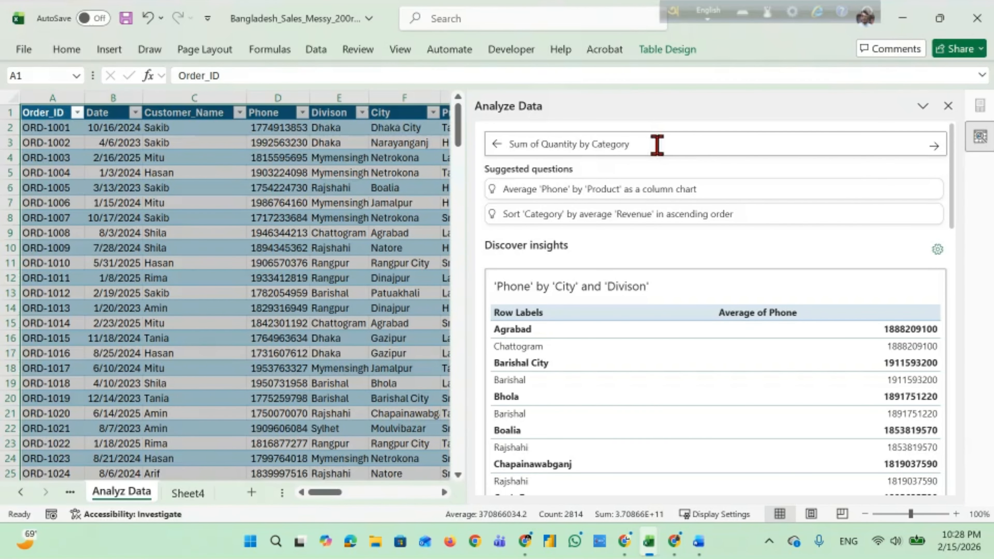
key(Return)
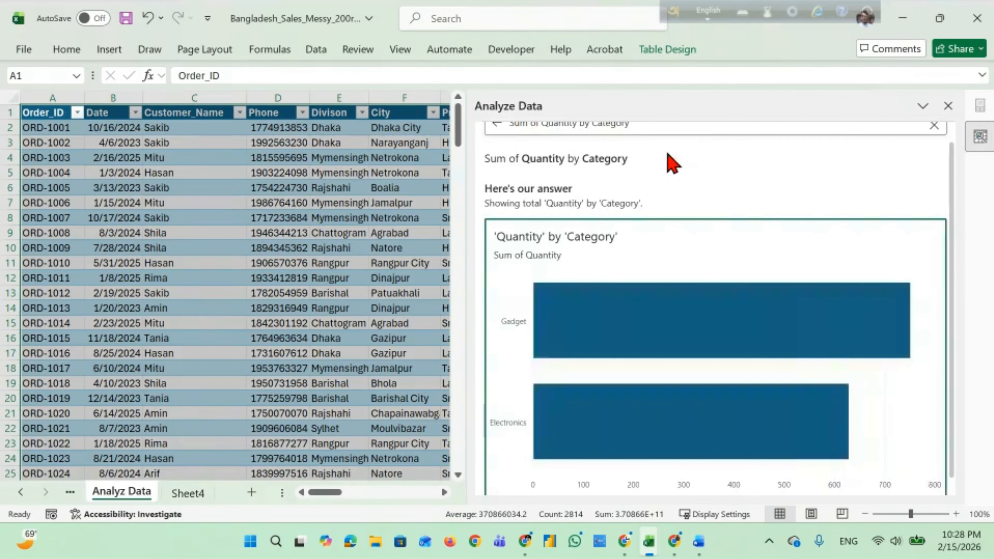
Extend the question to "Sum of Quantity by Category Pie chart" and submit it.
scroll(677, 340, down, 2)
scroll(610, 284, up, 3)
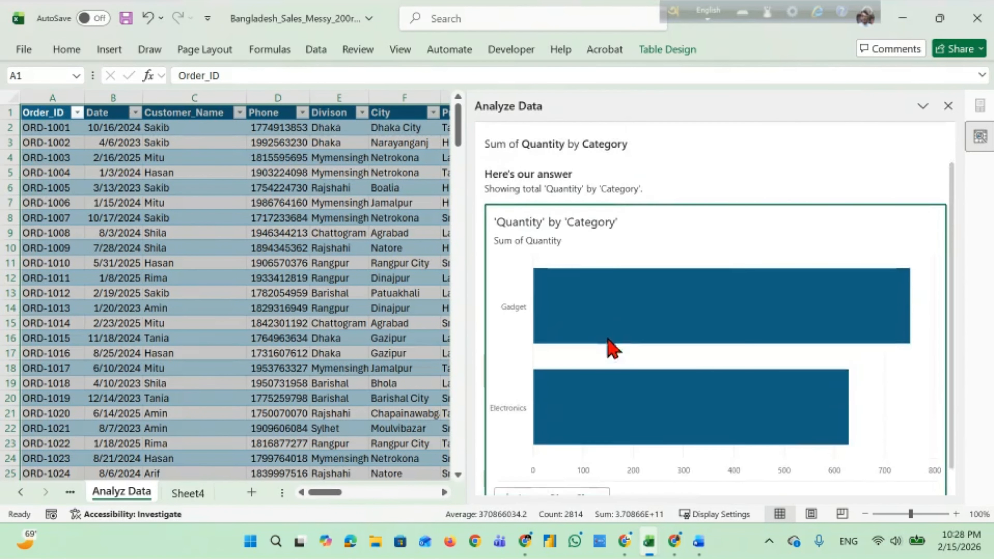
click(653, 147)
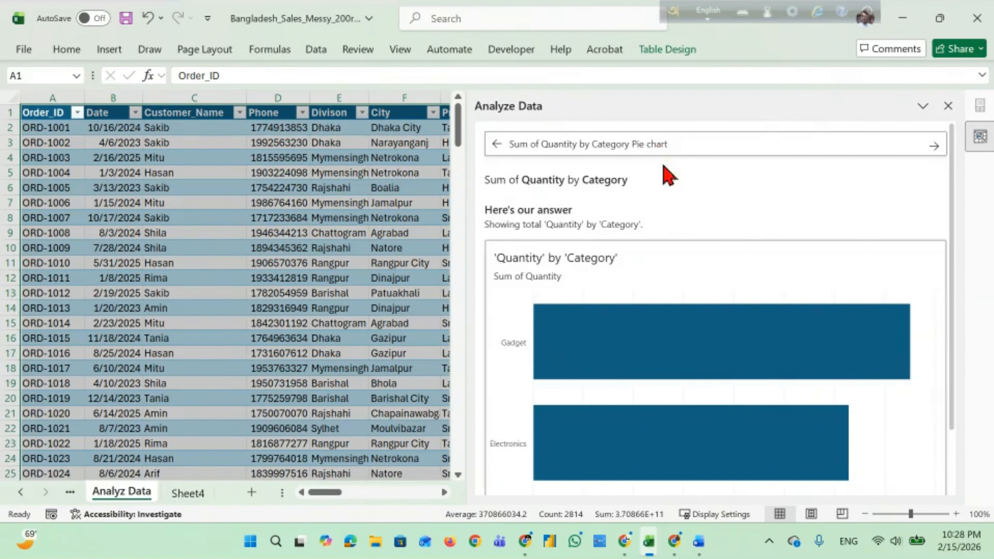
key(Return)
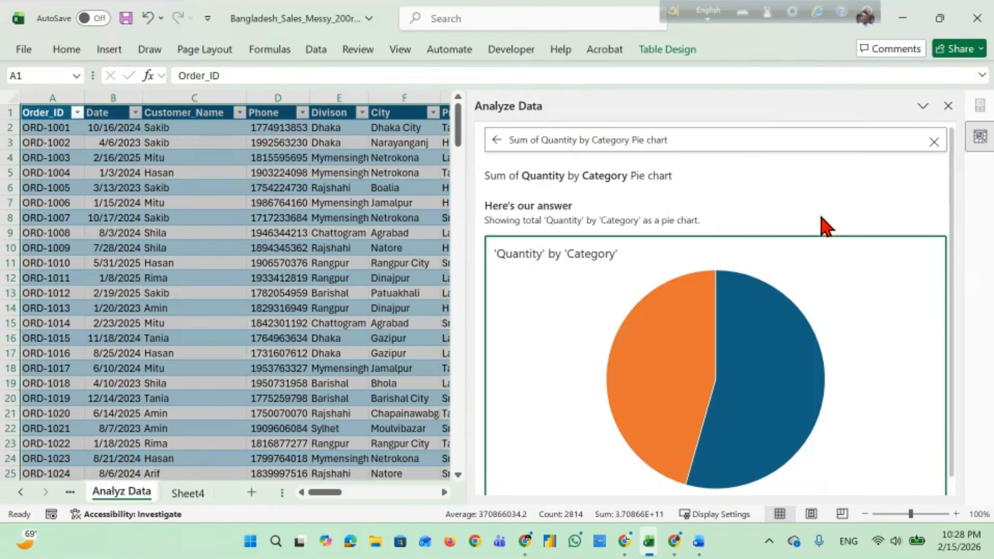
Insert the suggested 'Quantity' by 'Category' pie PivotChart into the workbook and close Analyze Data.
scroll(778, 274, down, 2)
click(554, 462)
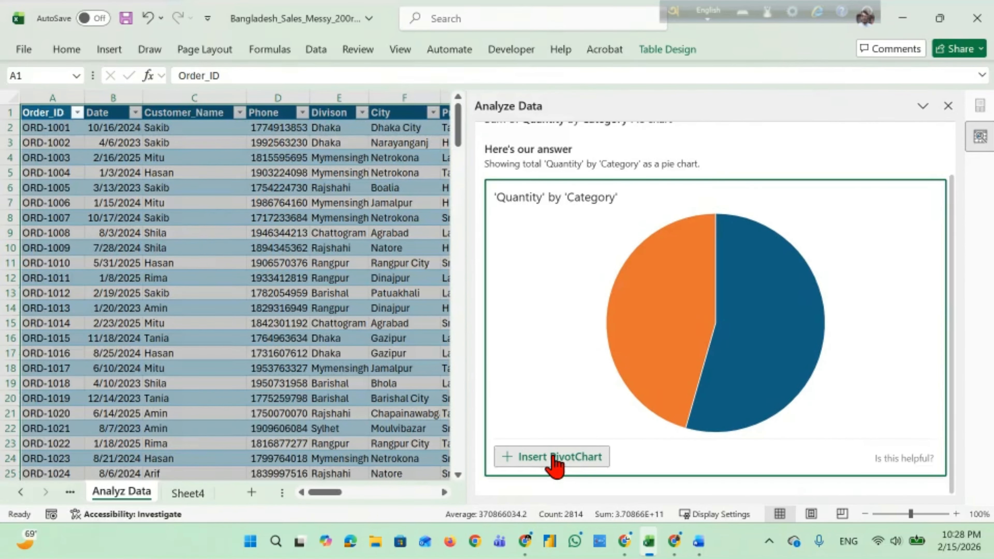
click(212, 379)
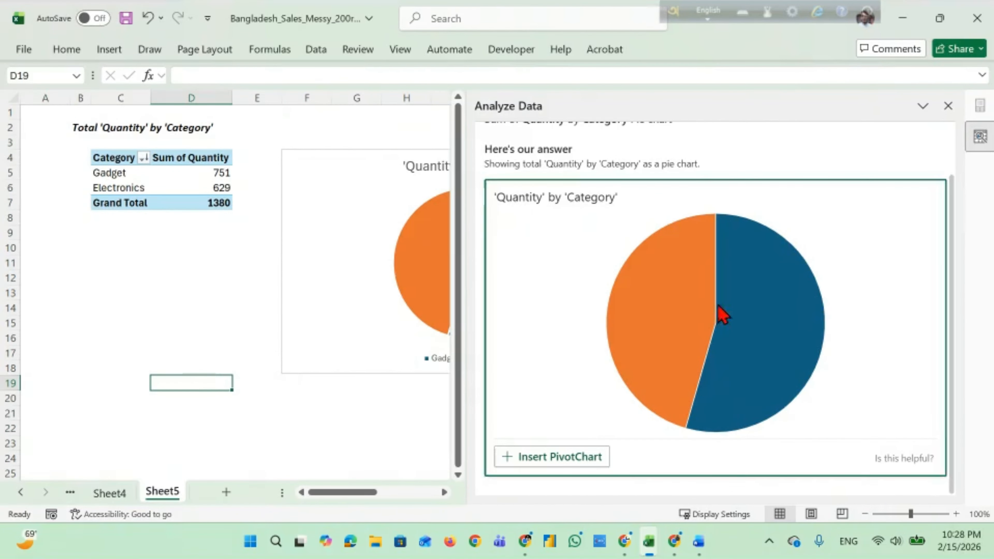
click(948, 106)
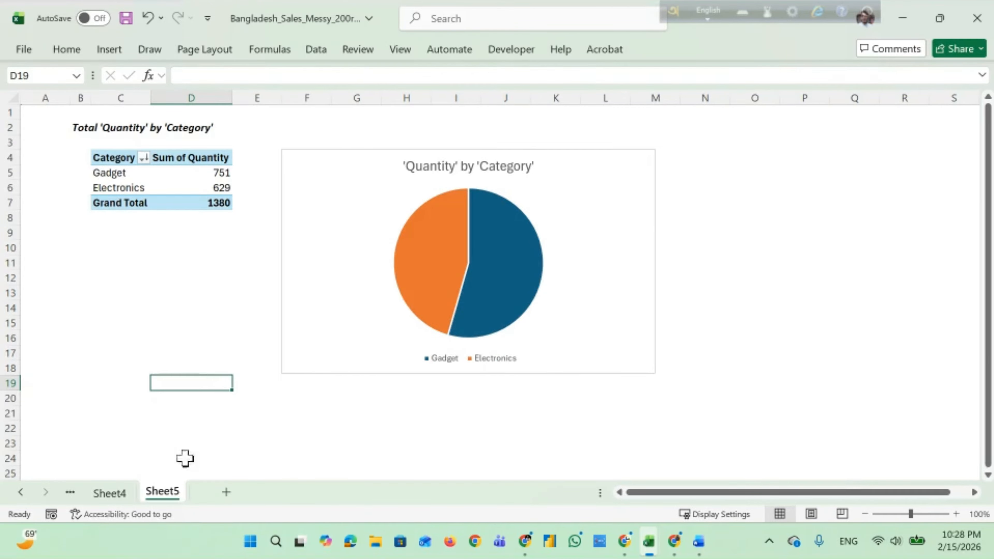
Go back to the Analyz Data sheet and reopen Analyze Data for the sales table.
click(70, 493)
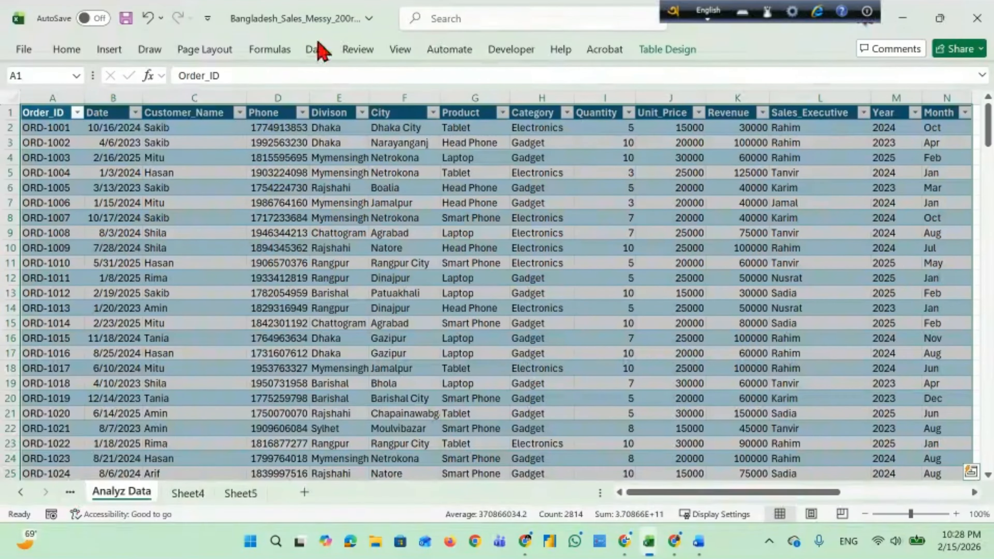
click(67, 52)
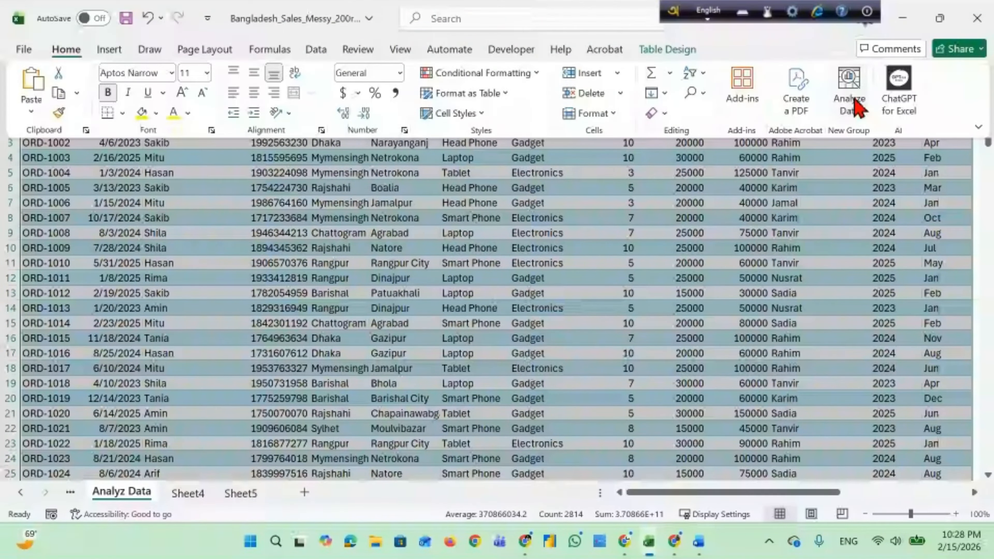
click(860, 106)
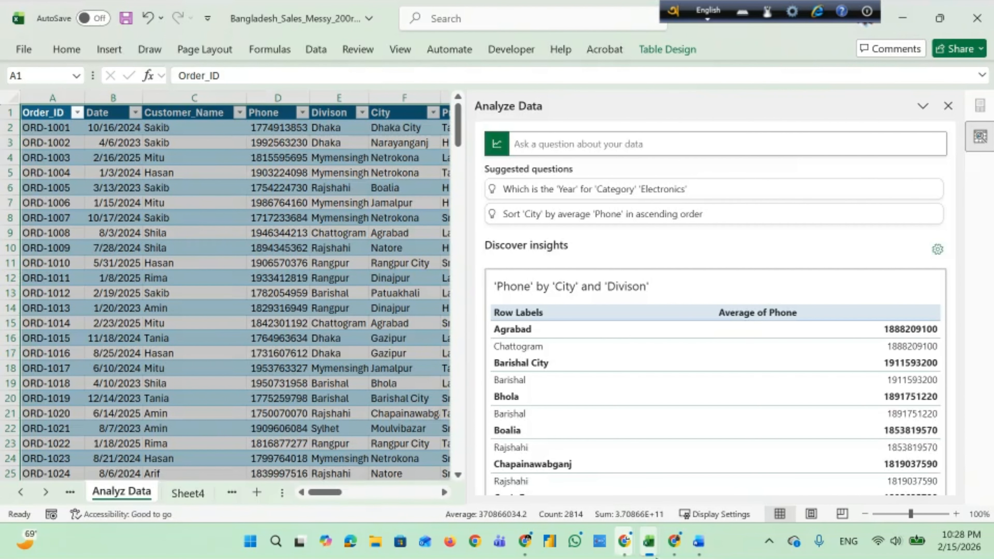
Switch to the analyz data Word document and copy "Revenue by Region" from the Region and City section.
mouse_move(700, 545)
click(677, 466)
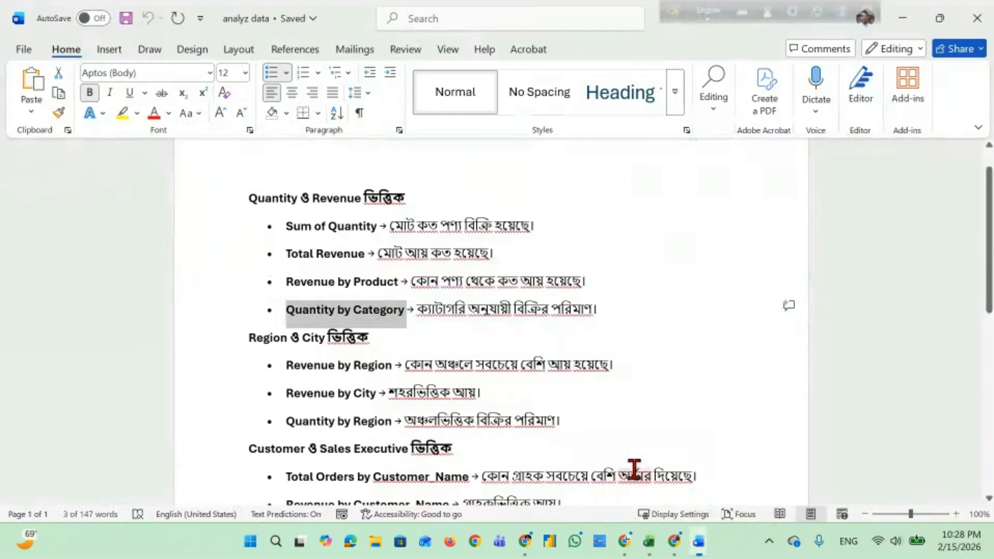
scroll(367, 309, down, 3)
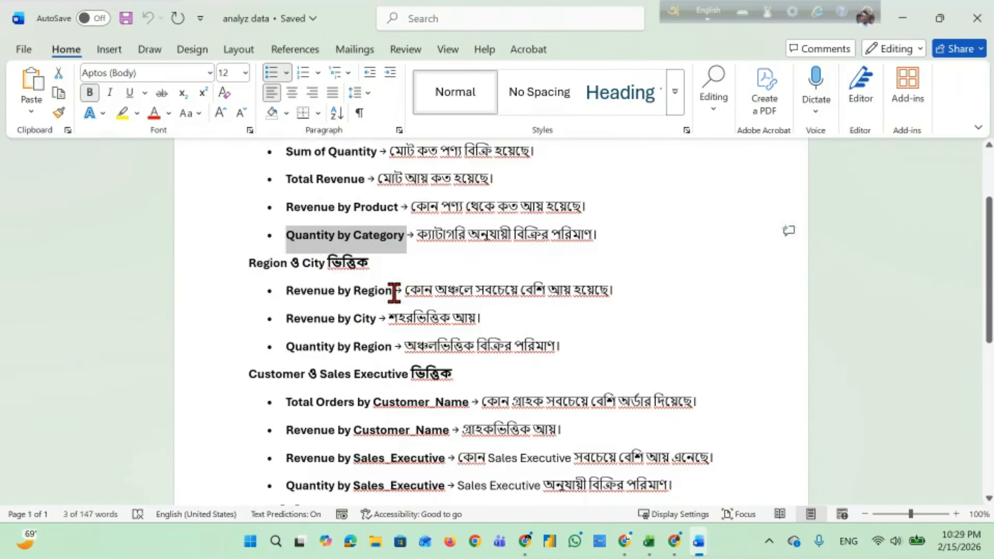
drag(394, 291, 296, 292)
key(ctrl+c)
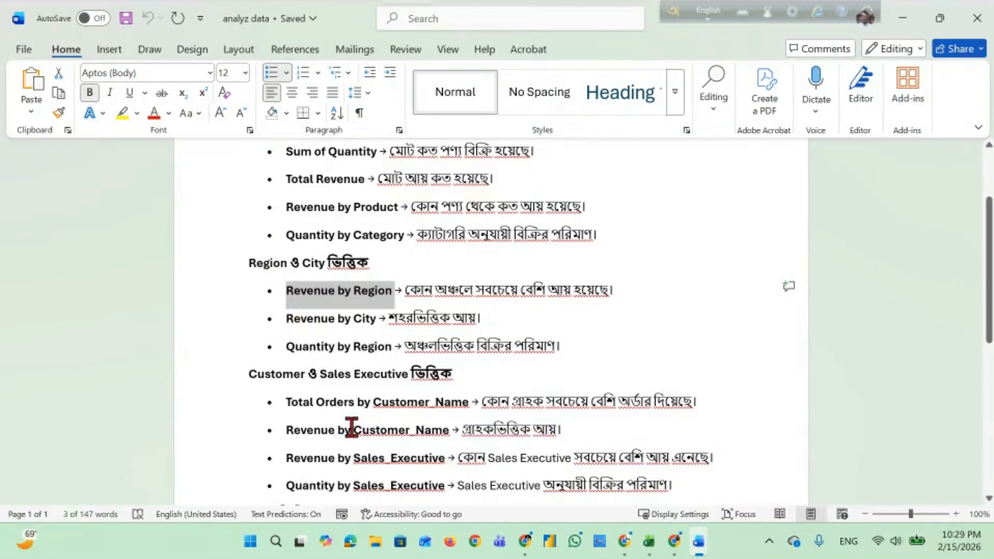
Return to the Bangladesh sales workbook in Excel, paste "Revenue by Region" as the Analyze Data question and submit it.
mouse_move(697, 545)
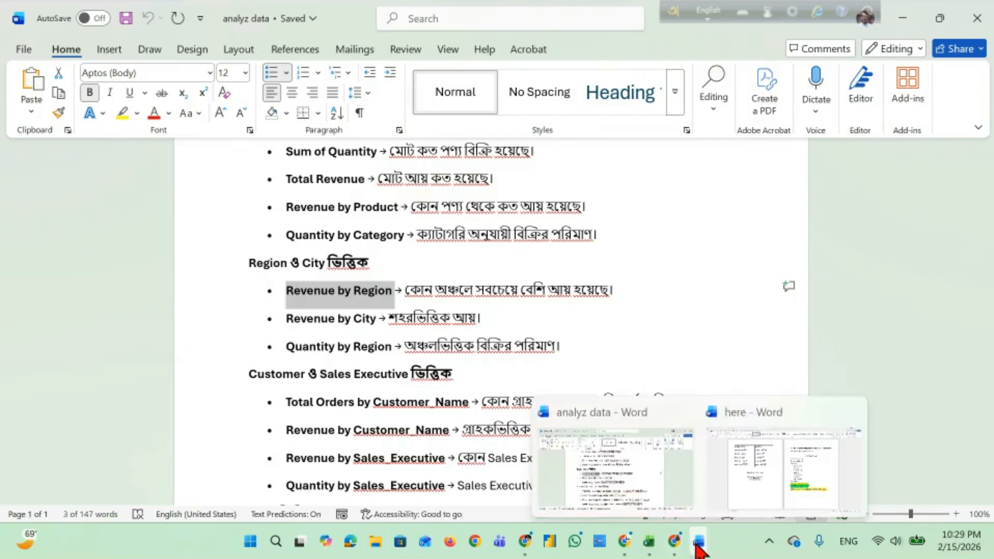
mouse_move(648, 548)
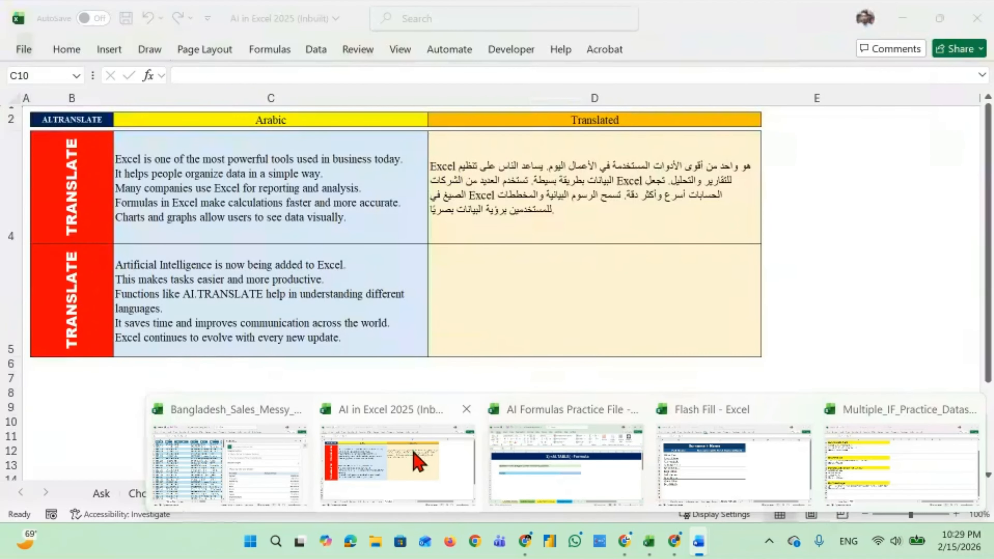
mouse_move(501, 468)
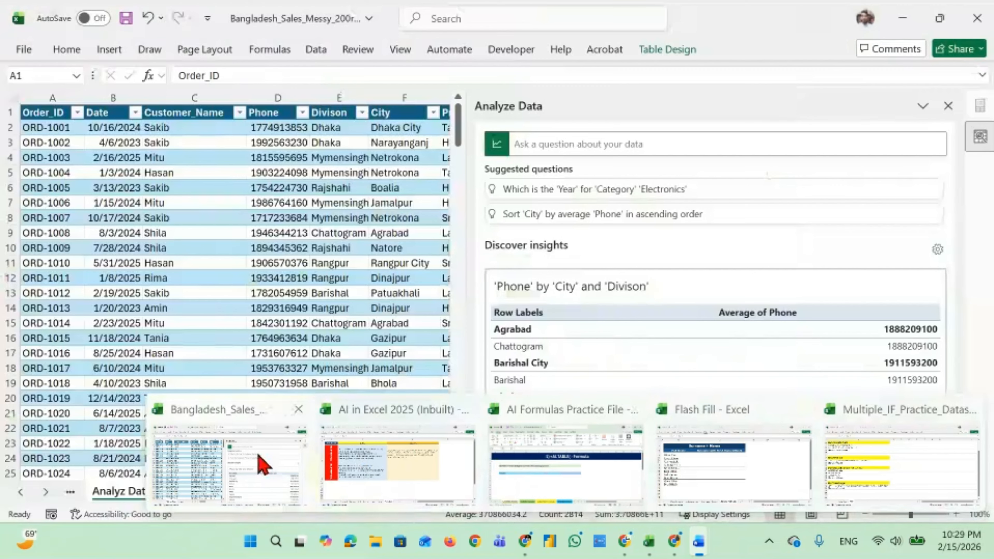
click(261, 464)
click(546, 144)
key(ctrl+v)
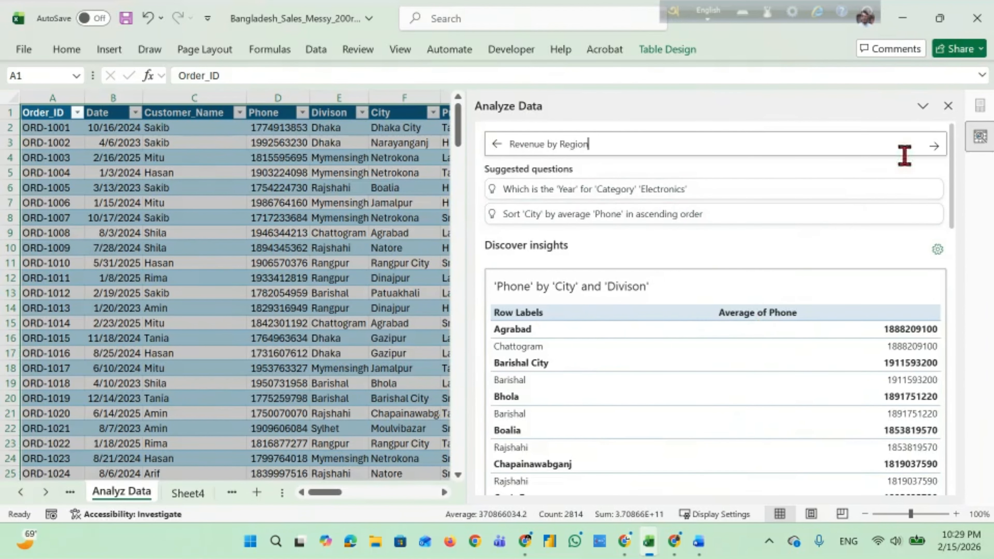
click(934, 146)
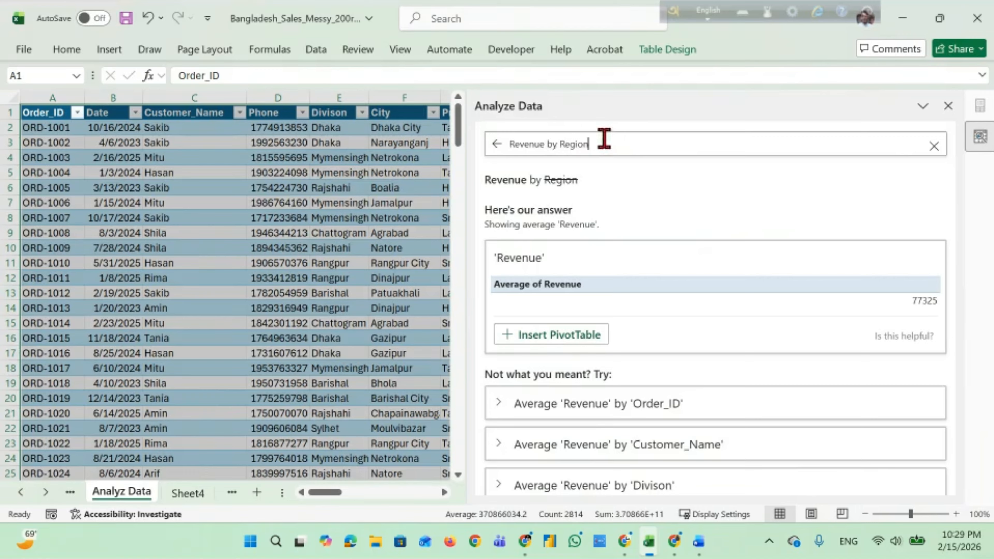
Change the Analyze Data question to "Revenue by Divison", submit it and view the suggested chart.
key(BackSpace)
key(BackSpace)
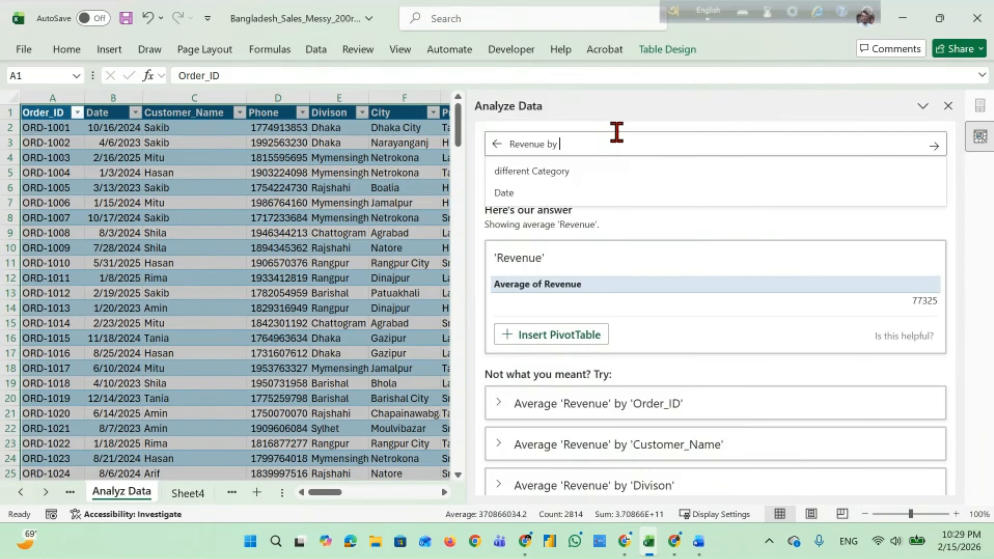
text(Divi)
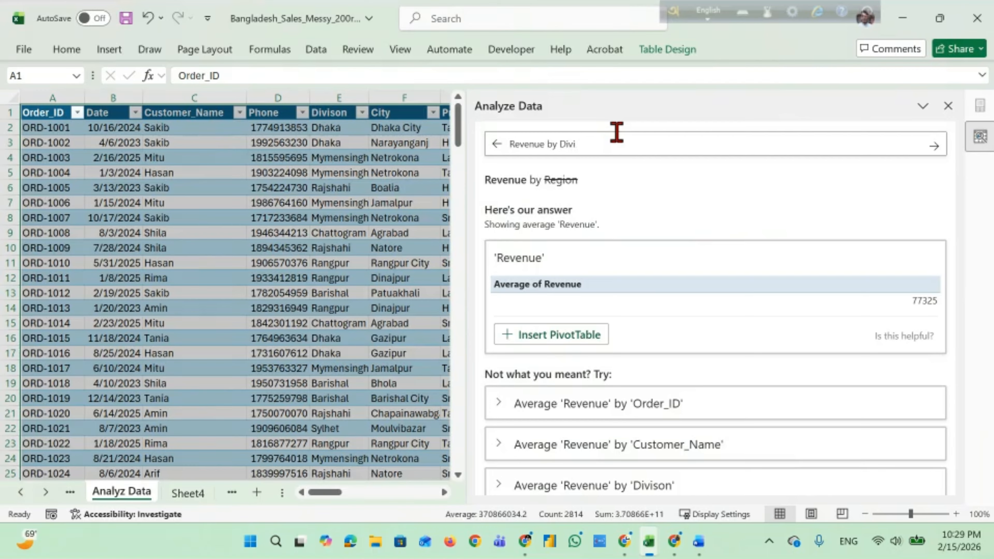
text(oson)
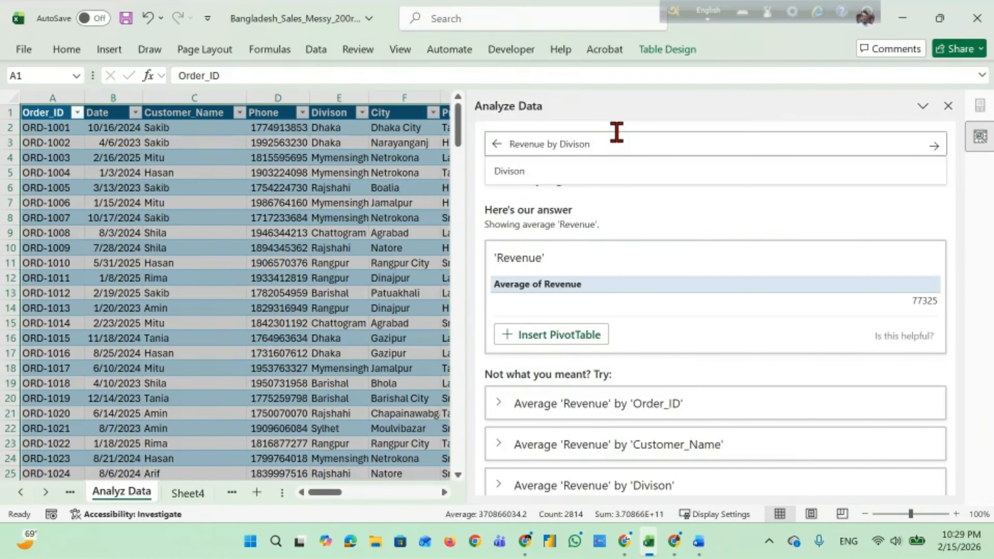
click(934, 146)
scroll(739, 245, down, 2)
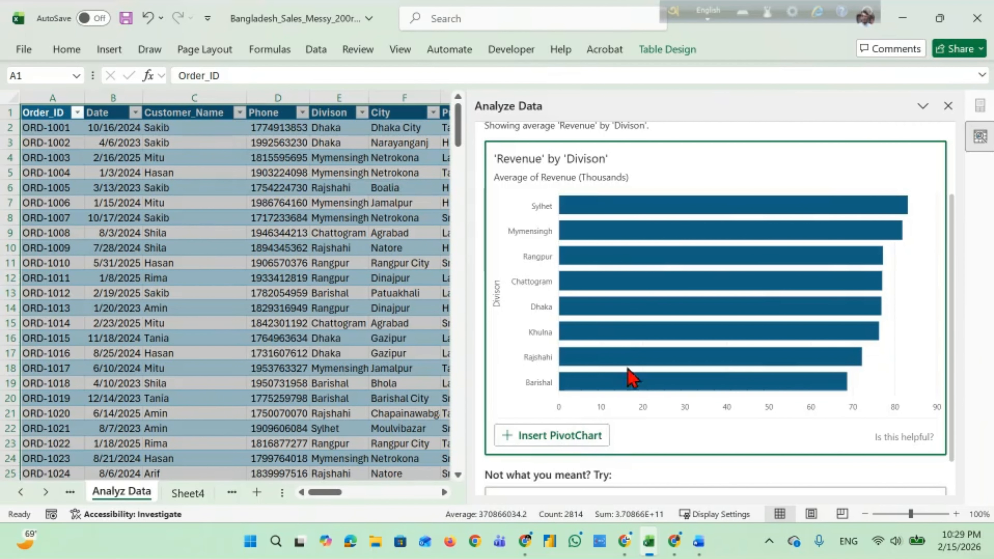
scroll(633, 377, up, 2)
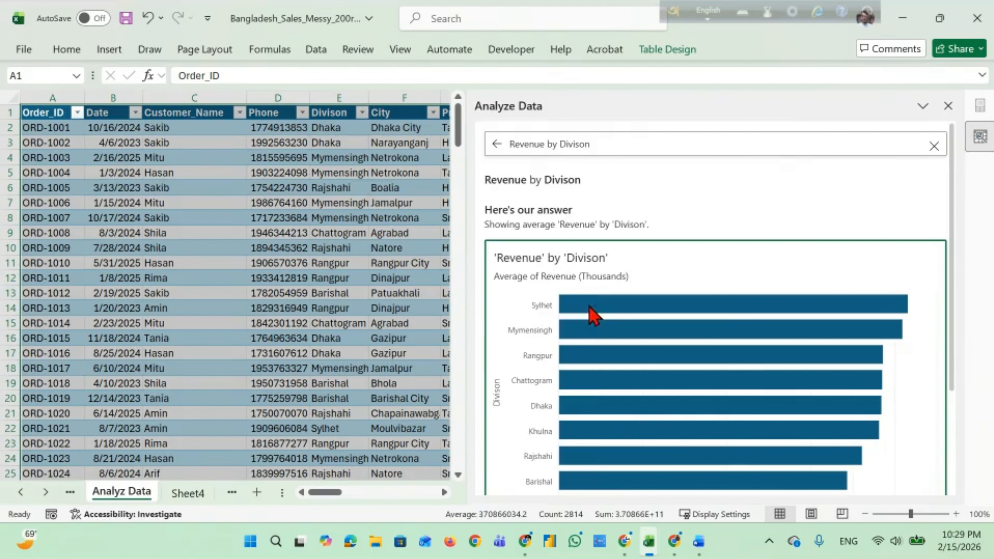
Replace the Analyze Data question with "Top 5 Revenue by Division" and submit it.
click(510, 141)
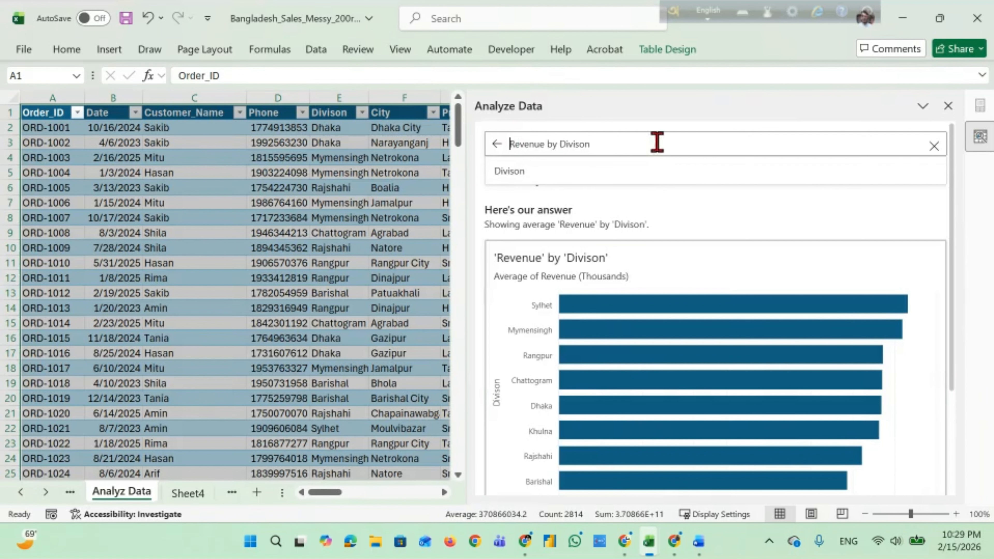
click(504, 143)
click(573, 145)
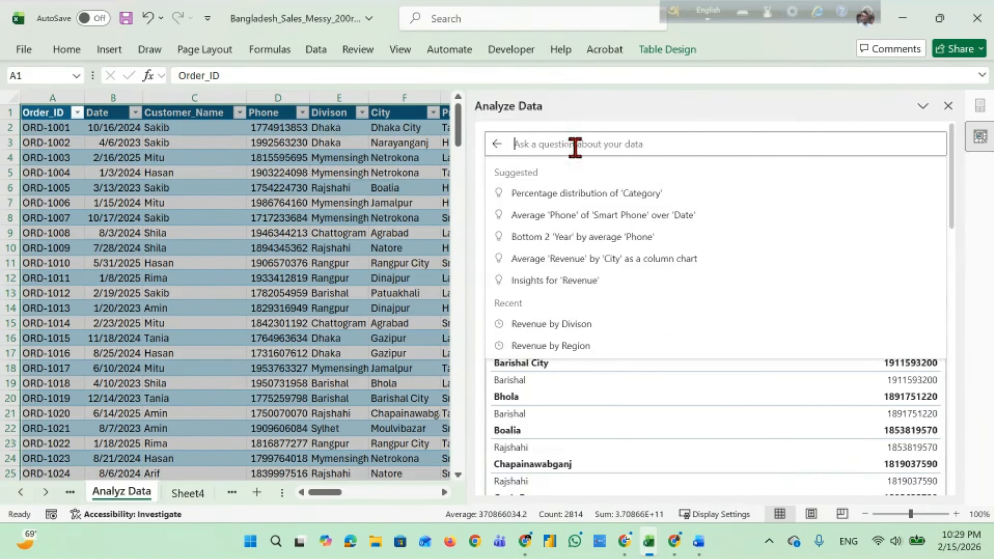
text(•	Revenue by Region)
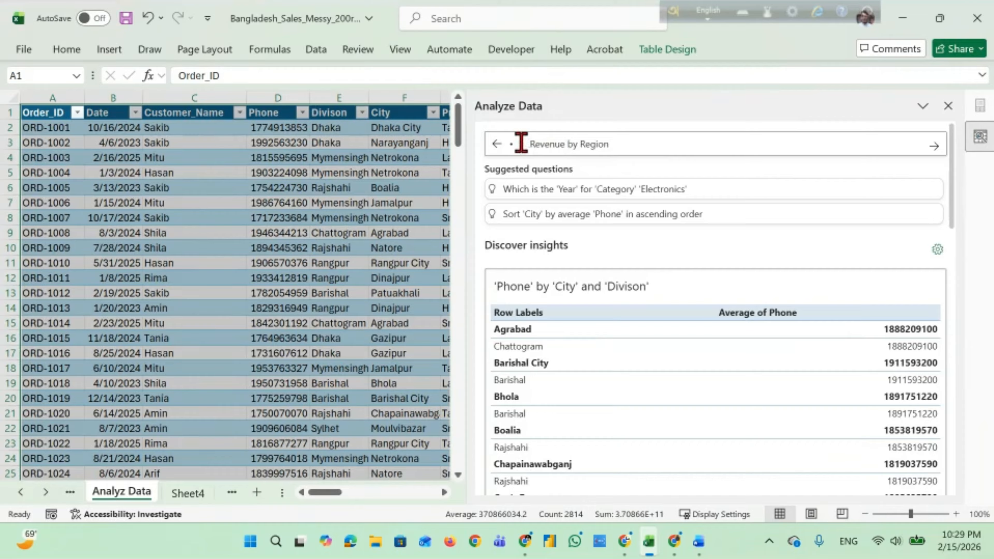
drag(531, 144, 455, 145)
key(BackSpace)
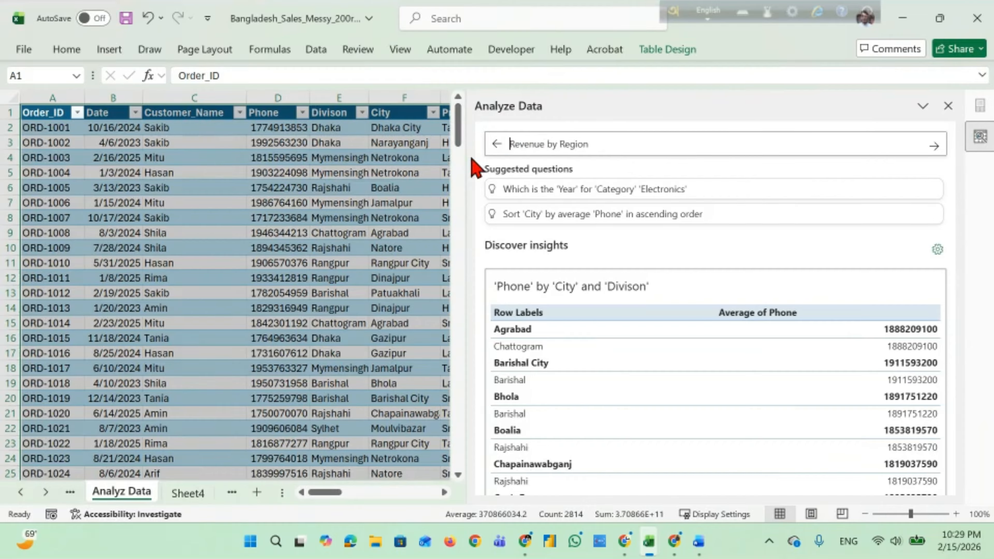
text(Top )
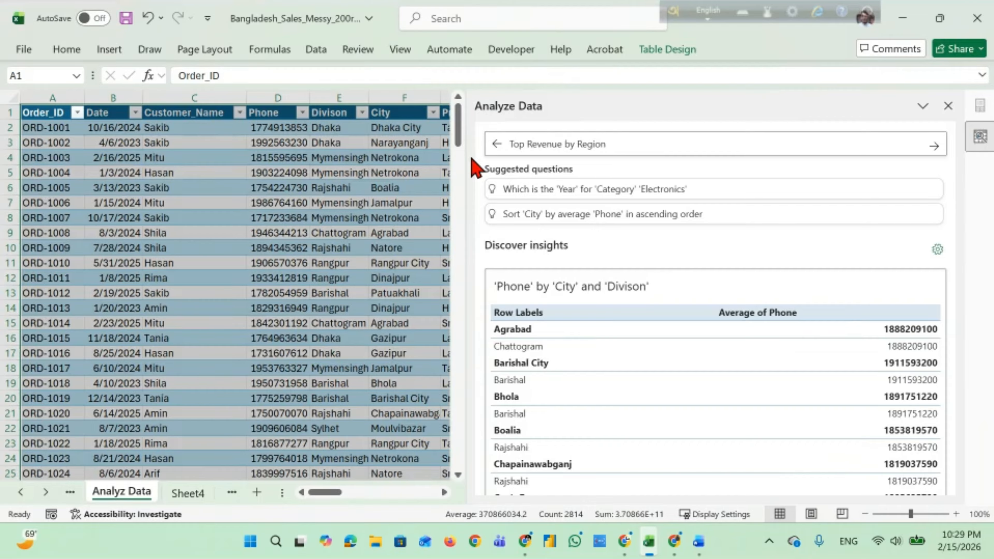
text(5)
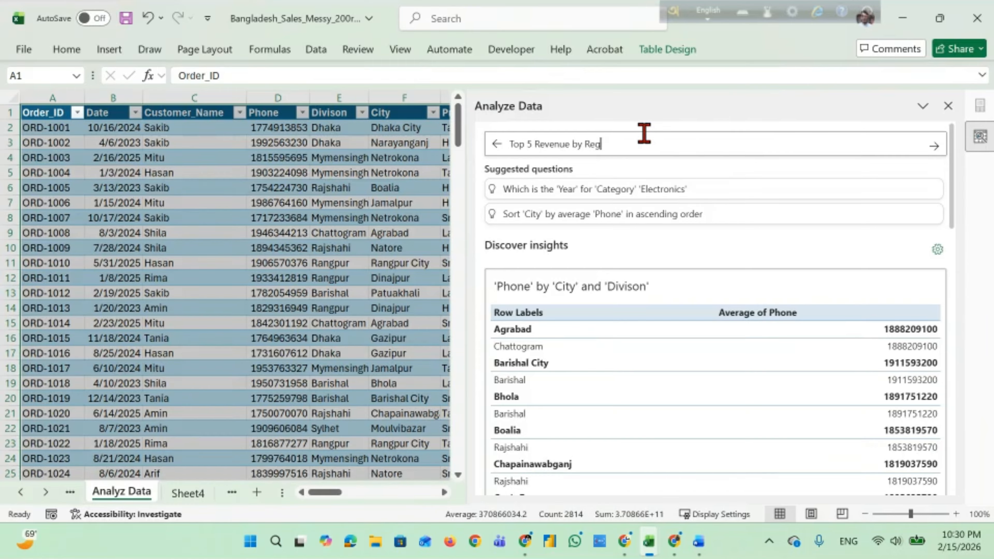
text(Division)
key(Return)
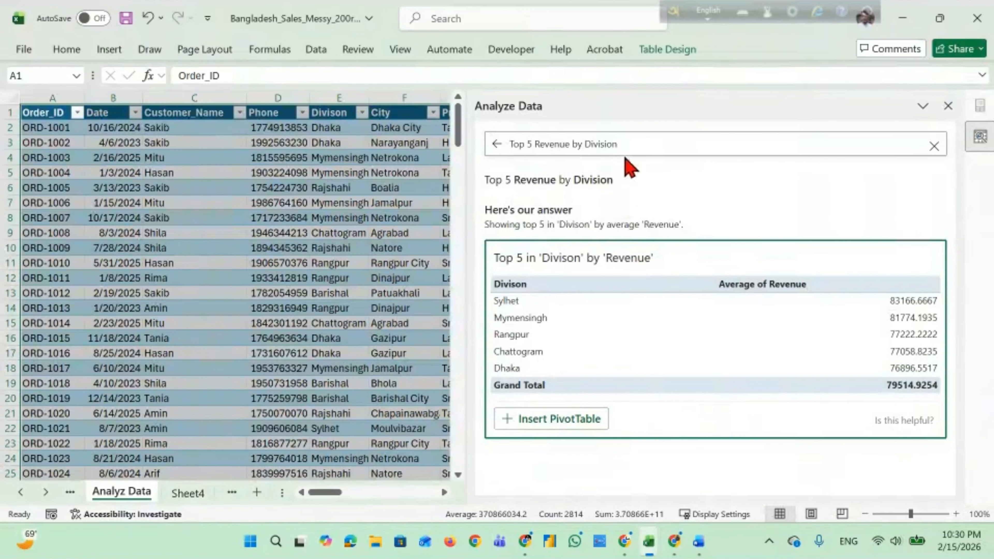
Insert the suggested top 5 divisions PivotTable and submit the extended question "Top 5 Revenue by Division column chart".
click(636, 143)
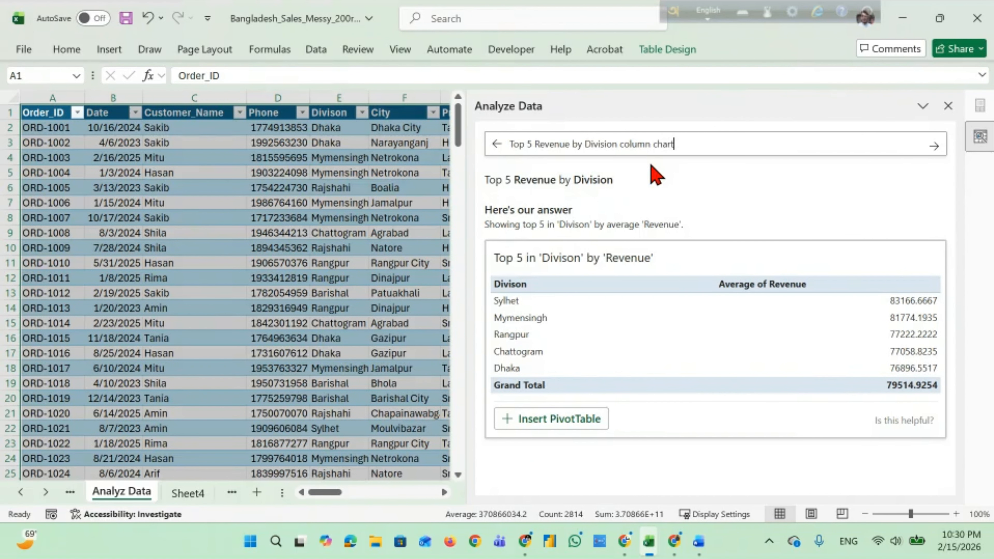
click(582, 428)
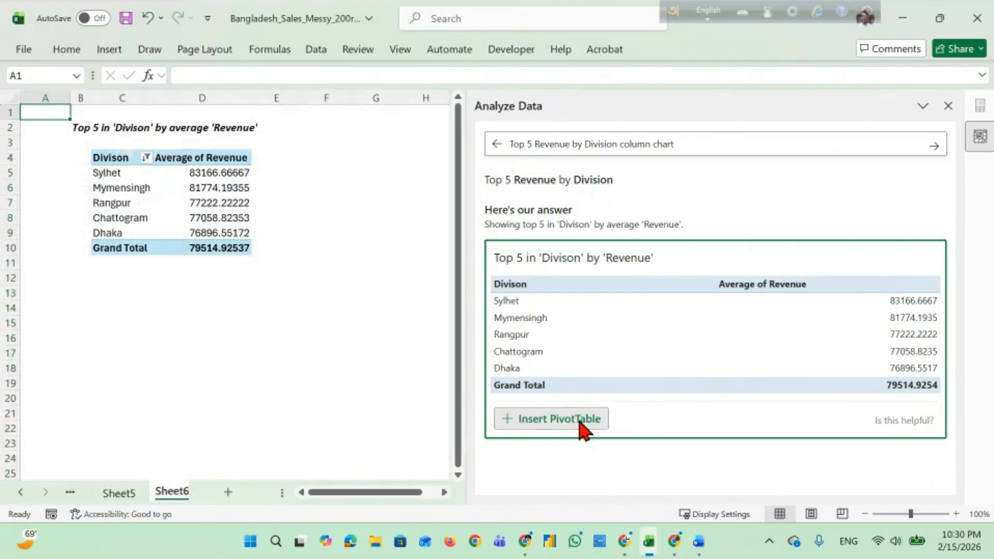
click(936, 146)
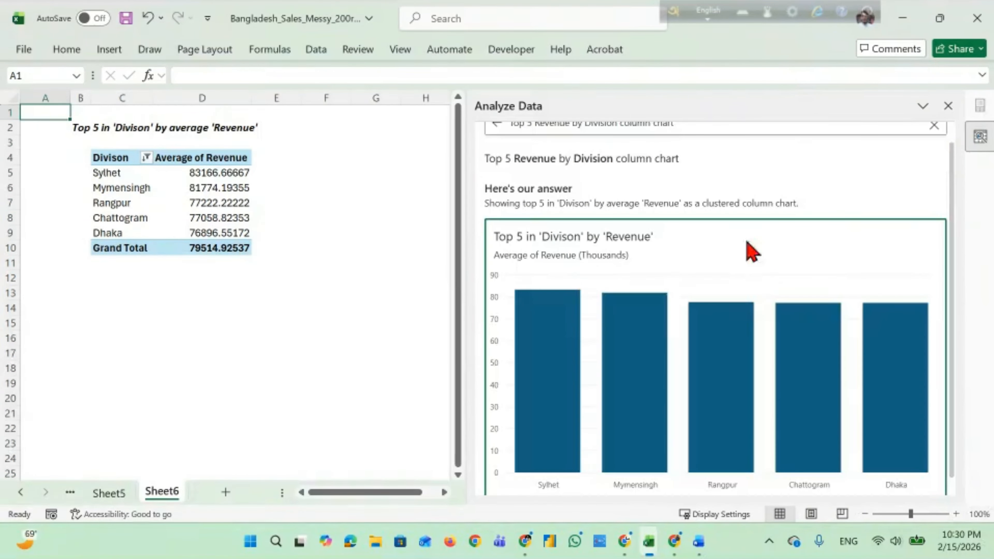
Insert the suggested clustered column PivotChart of the top 5 divisions by revenue and close Analyze Data.
scroll(650, 355, down, 2)
click(534, 464)
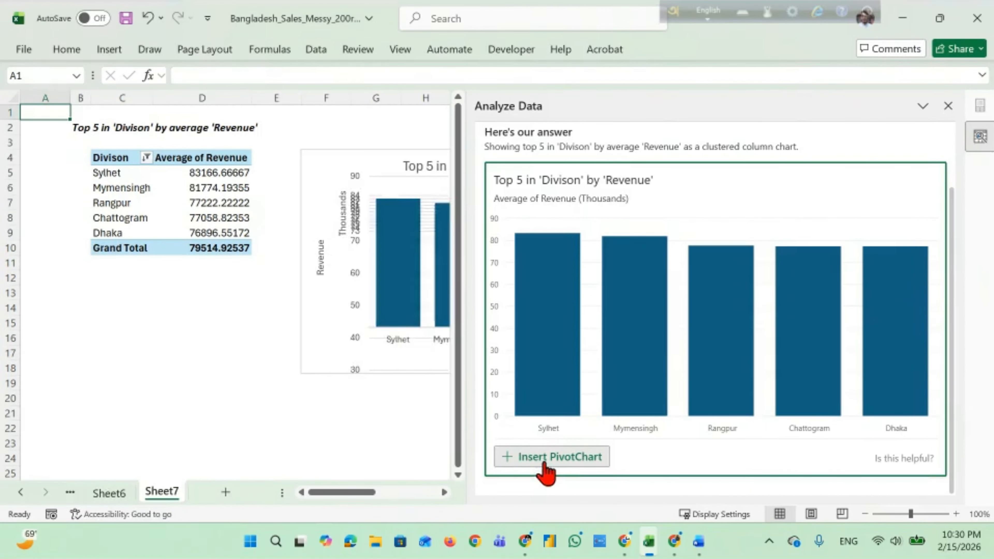
click(948, 106)
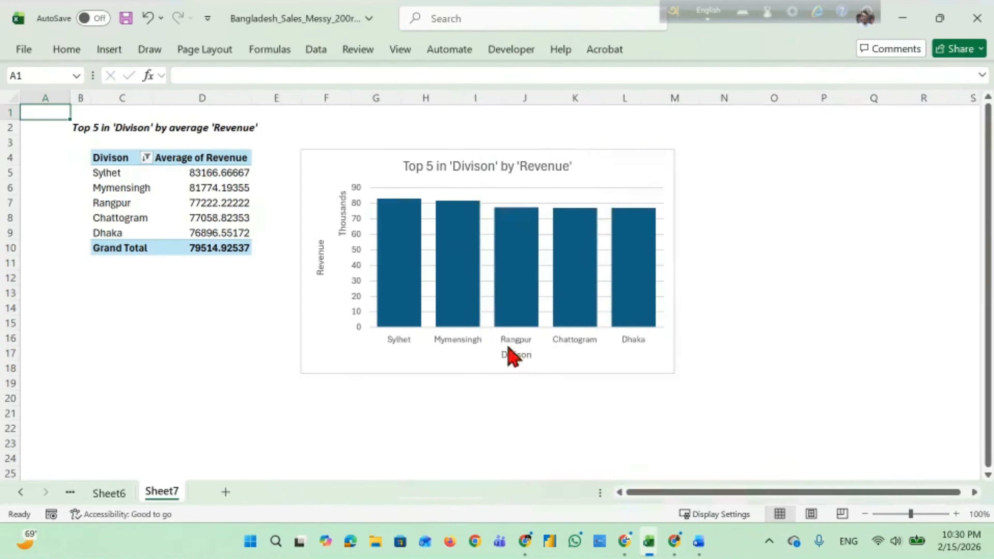
click(569, 399)
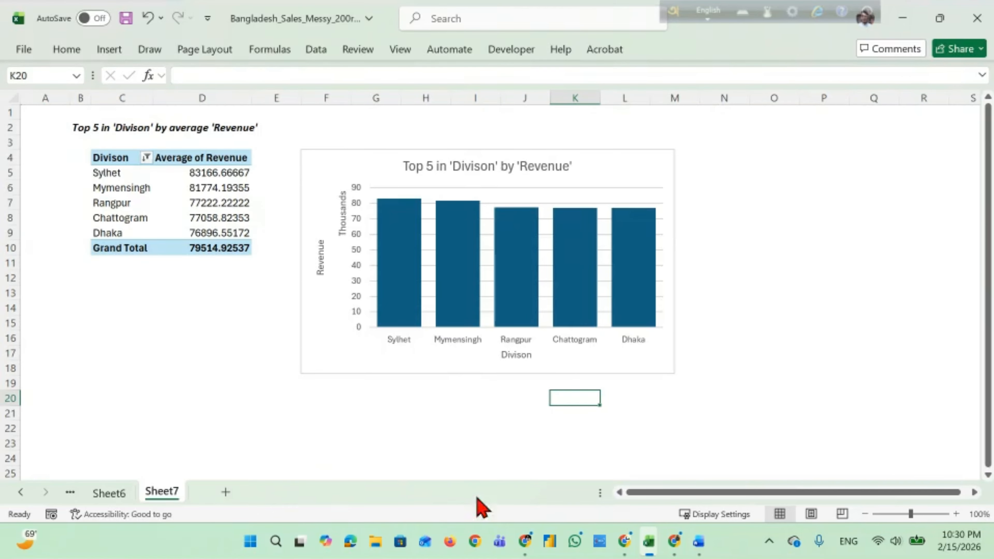
Switch to the analyz data Word document and review its question list from Quantity and Revenue through Date, Year, Month.
mouse_move(699, 542)
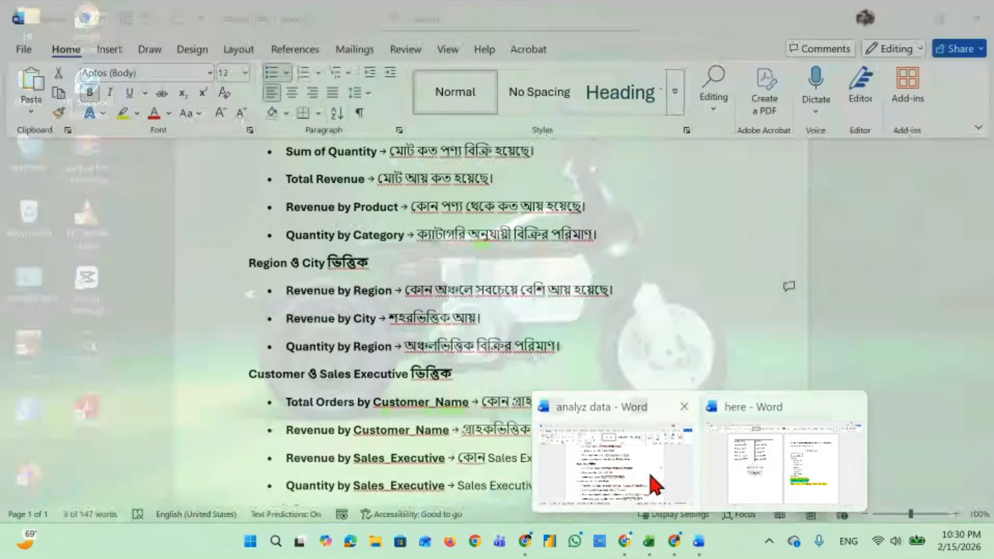
click(648, 476)
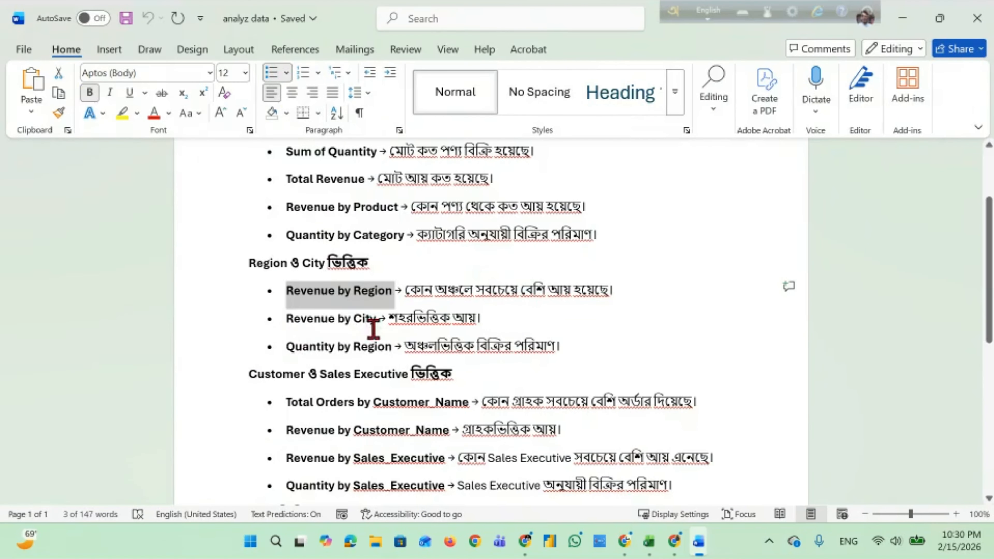
scroll(351, 346, down, 1)
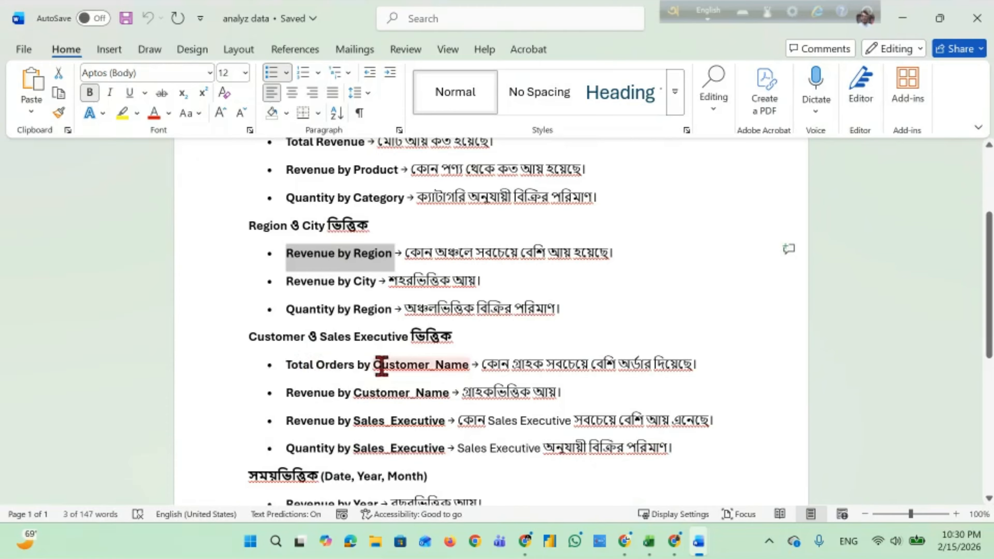
scroll(325, 400, down, 2)
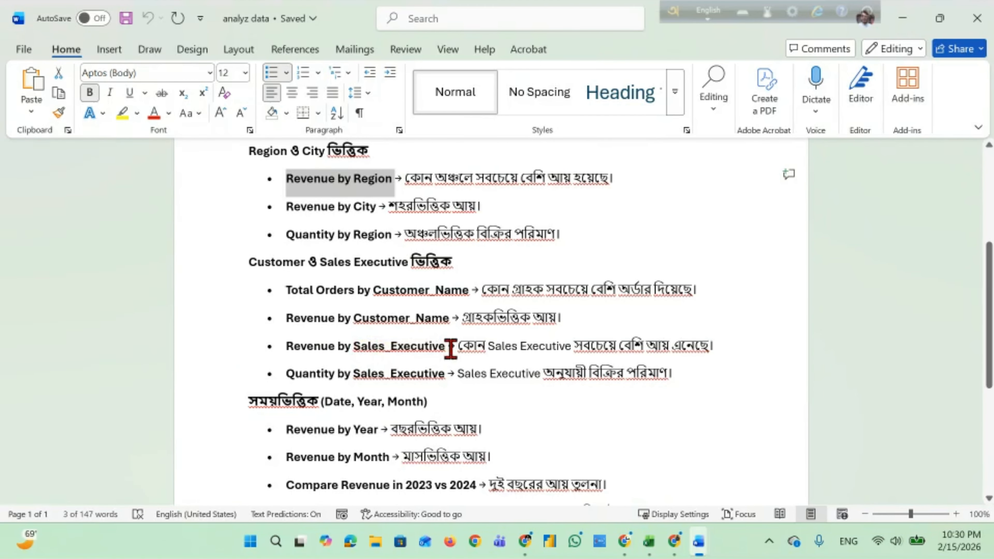
scroll(450, 349, down, 1)
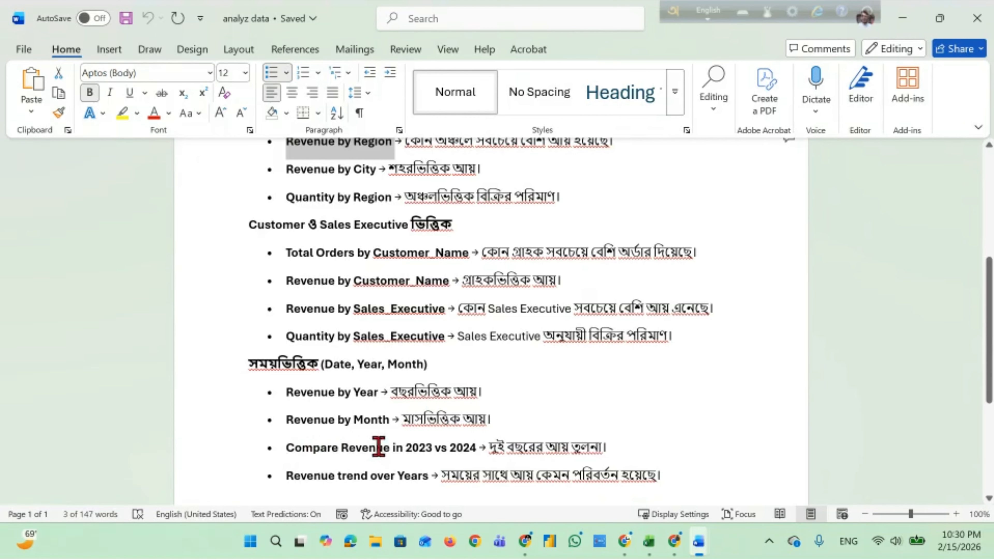
scroll(476, 450, down, 3)
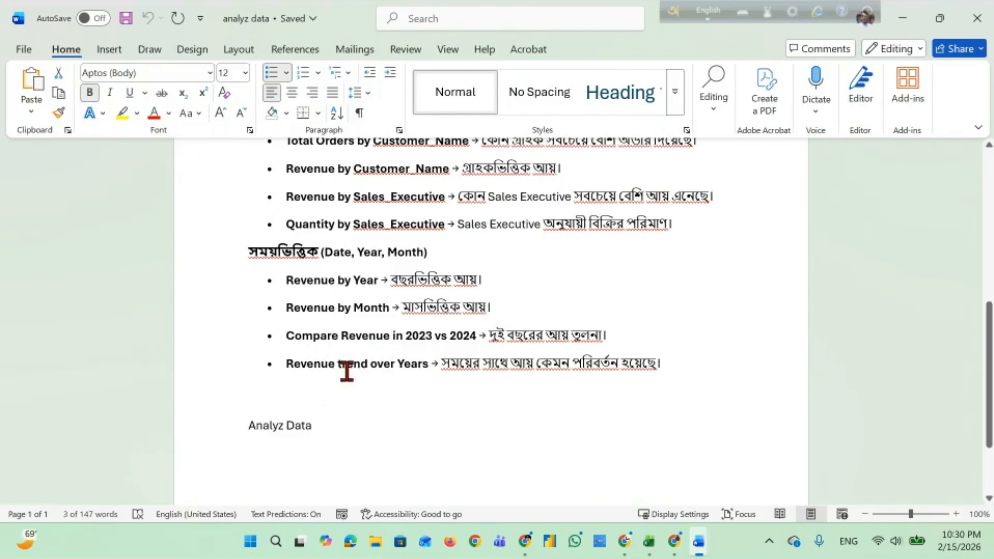
click(315, 430)
scroll(479, 392, up, 5)
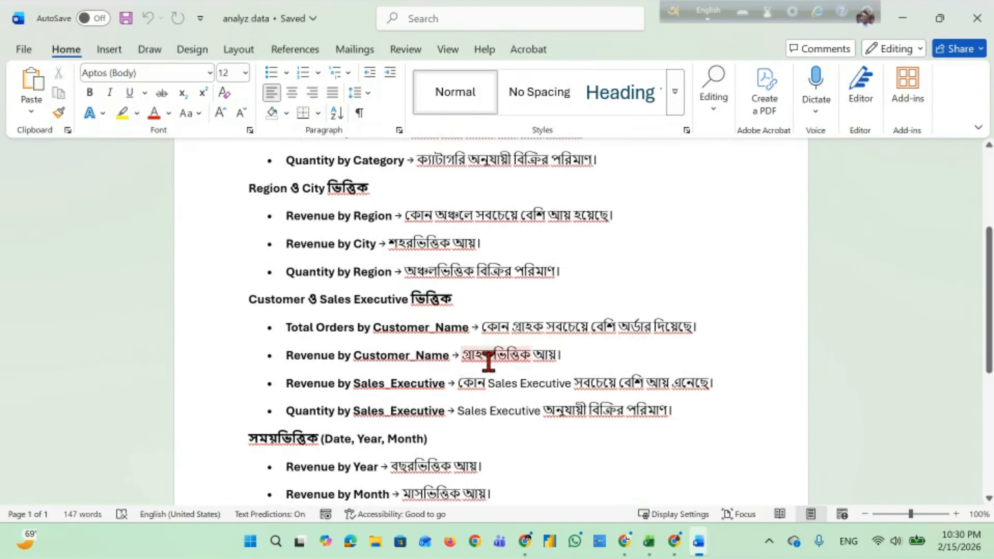
scroll(489, 362, up, 1)
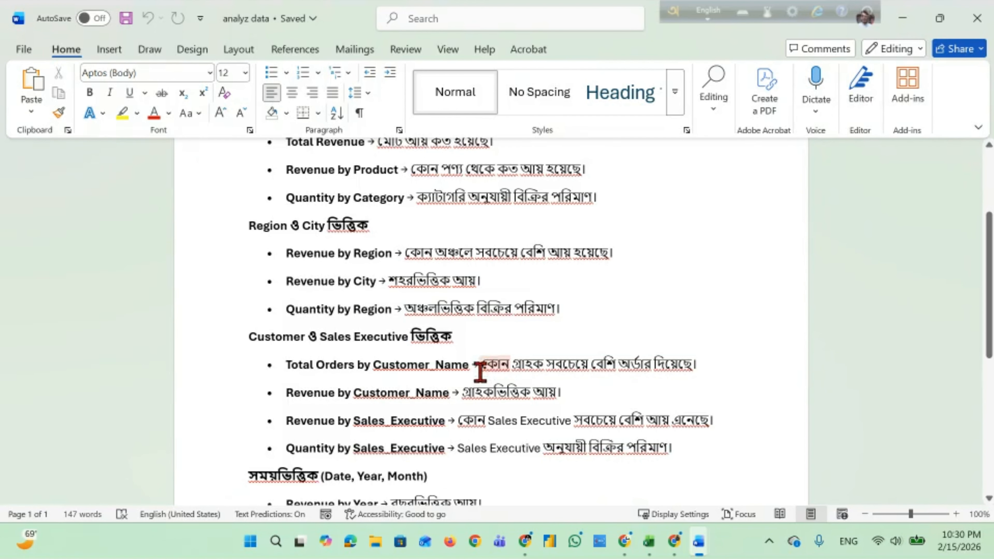
scroll(478, 374, up, 4)
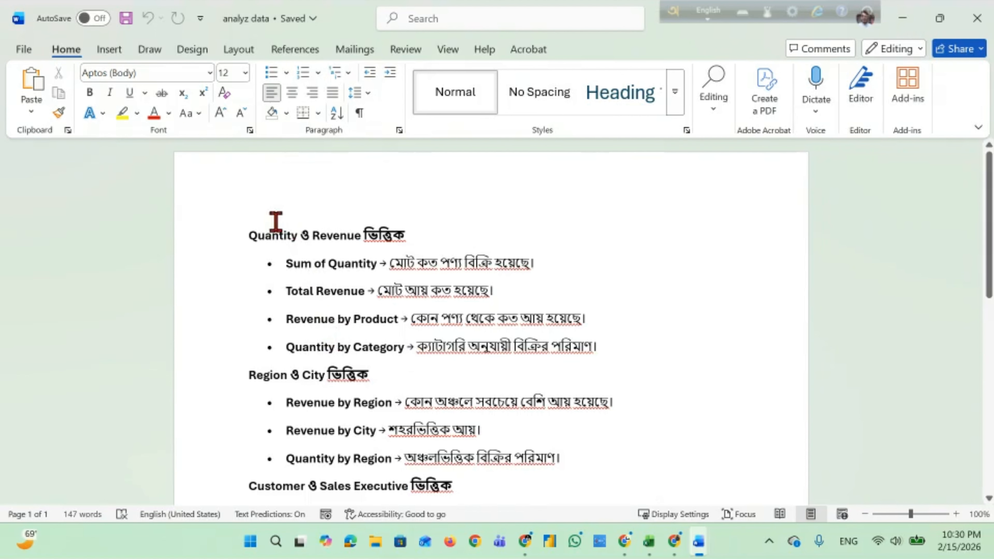
scroll(276, 221, down, 10)
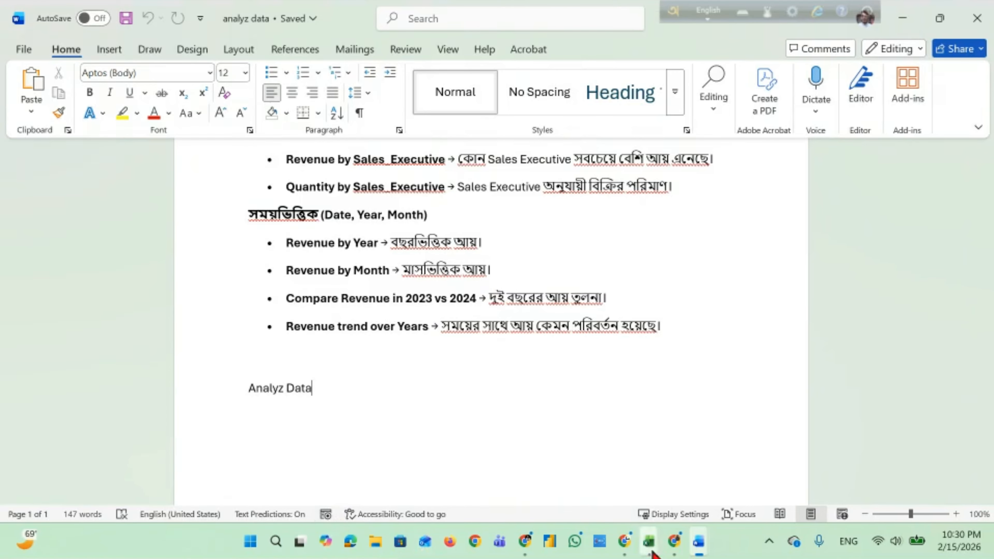
Return to the Bangladesh sales workbook in Excel and add a new worksheet named "Dashboard".
mouse_move(650, 551)
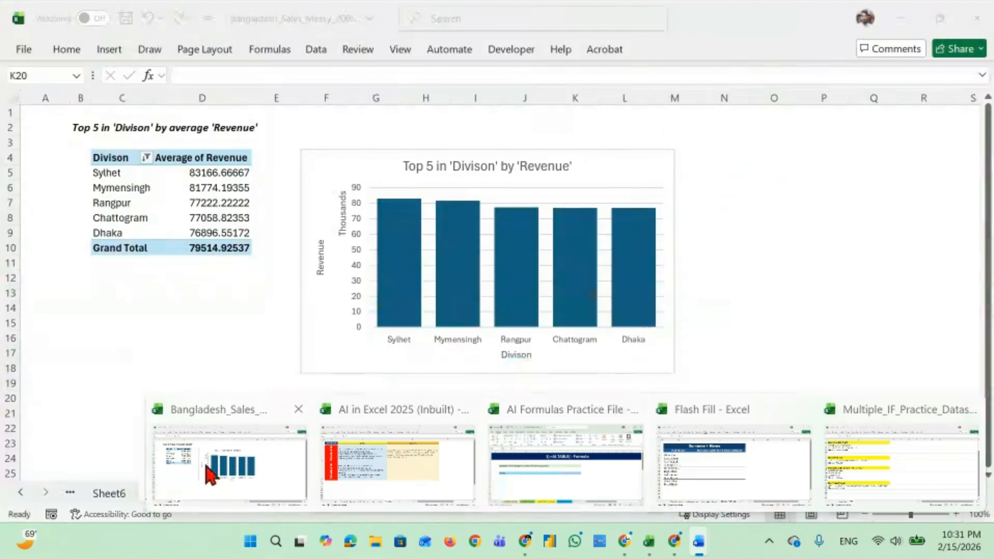
click(213, 472)
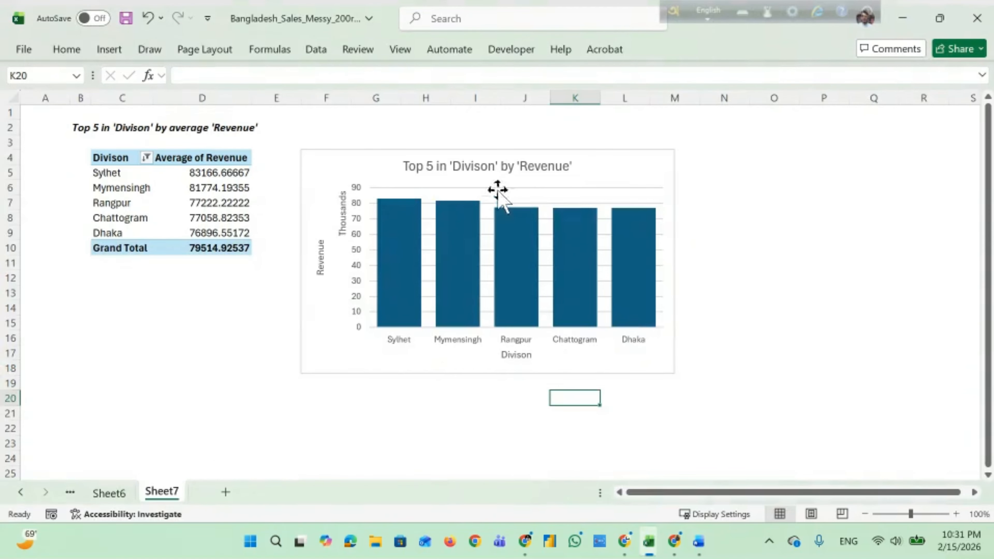
click(548, 150)
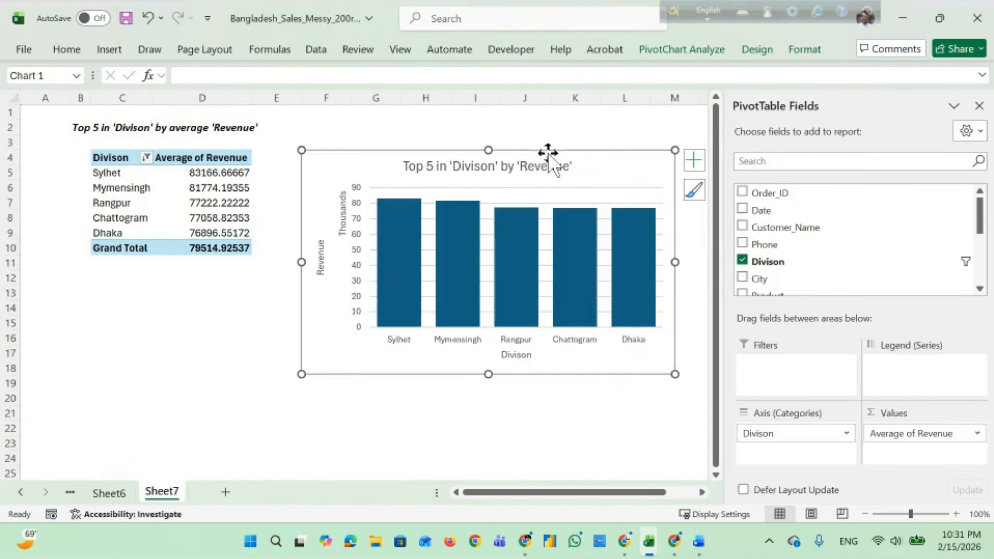
click(225, 492)
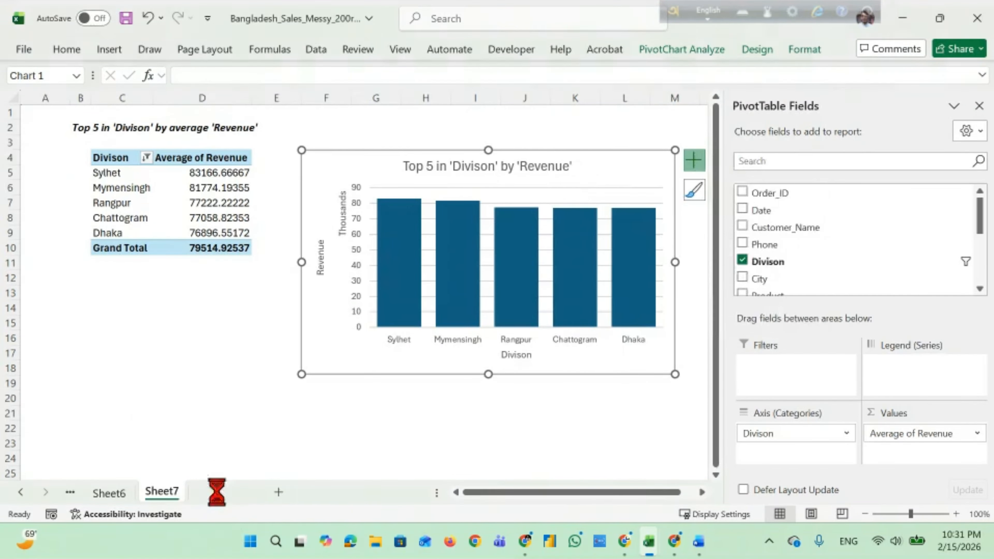
double_click(220, 491)
text(Dash)
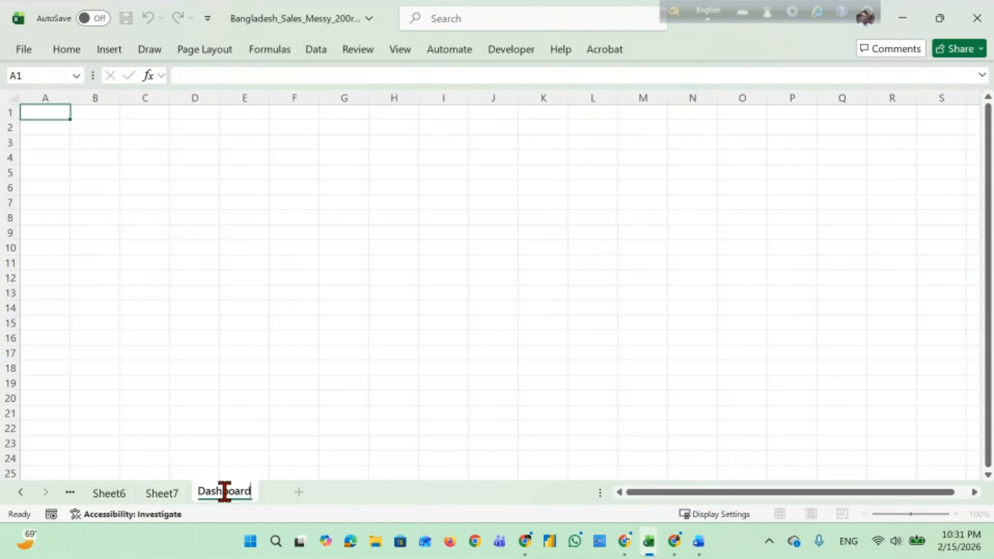
text(board)
click(505, 445)
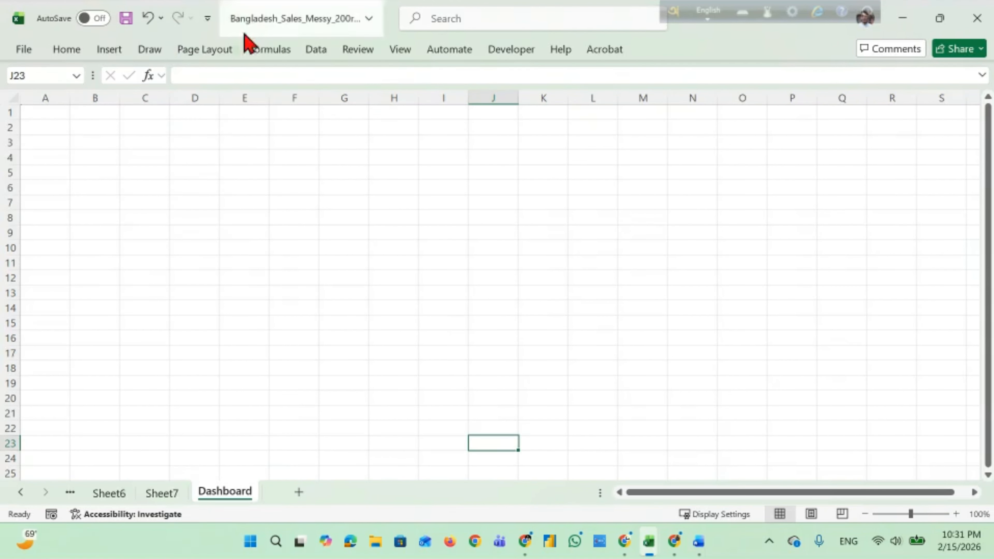
Hide the gridlines on the Dashboard sheet.
click(340, 173)
click(399, 50)
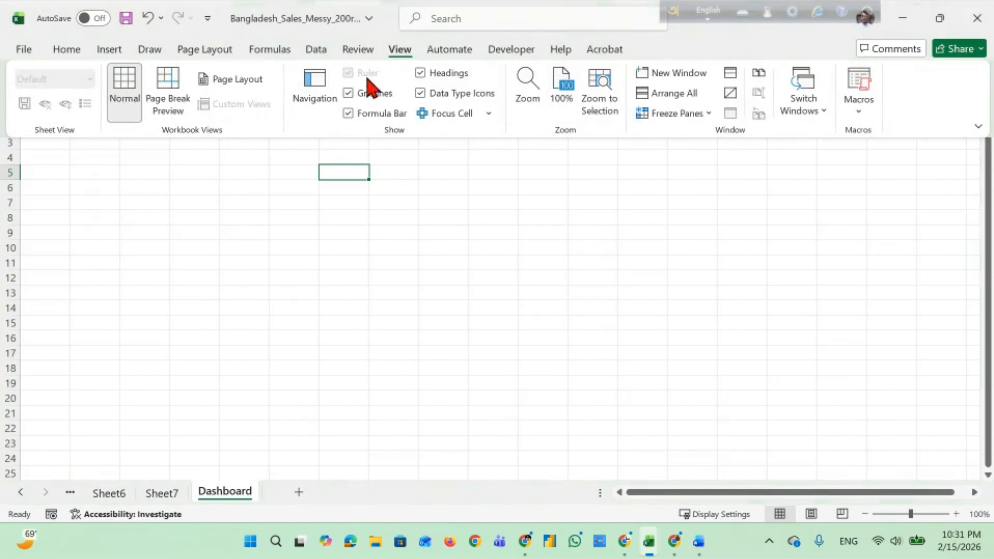
click(348, 95)
click(145, 293)
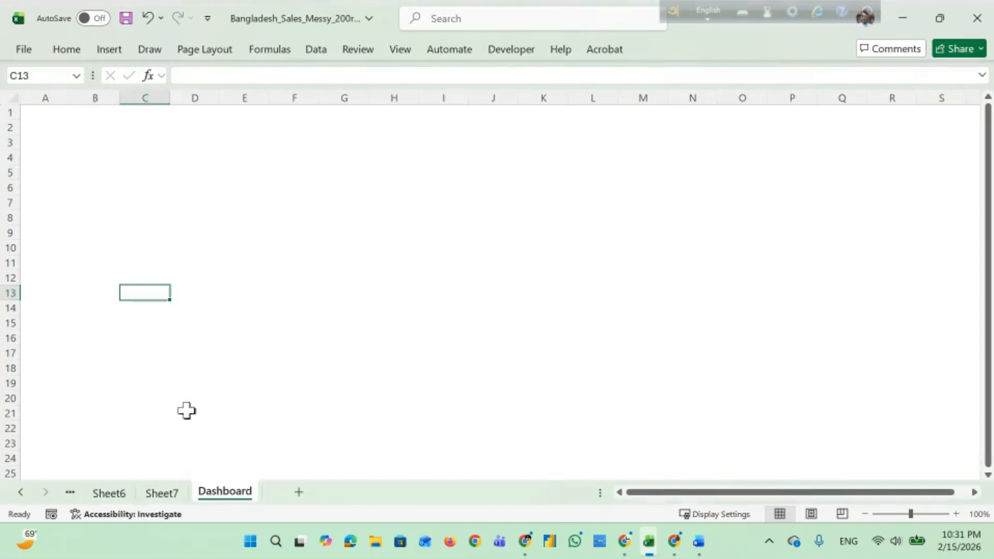
Move the 'Revenue' by 'Product' bar chart from Sheet4 to cell C5 of Dashboard and shrink it to about 2.56" high by 3.66" wide.
click(109, 493)
click(71, 492)
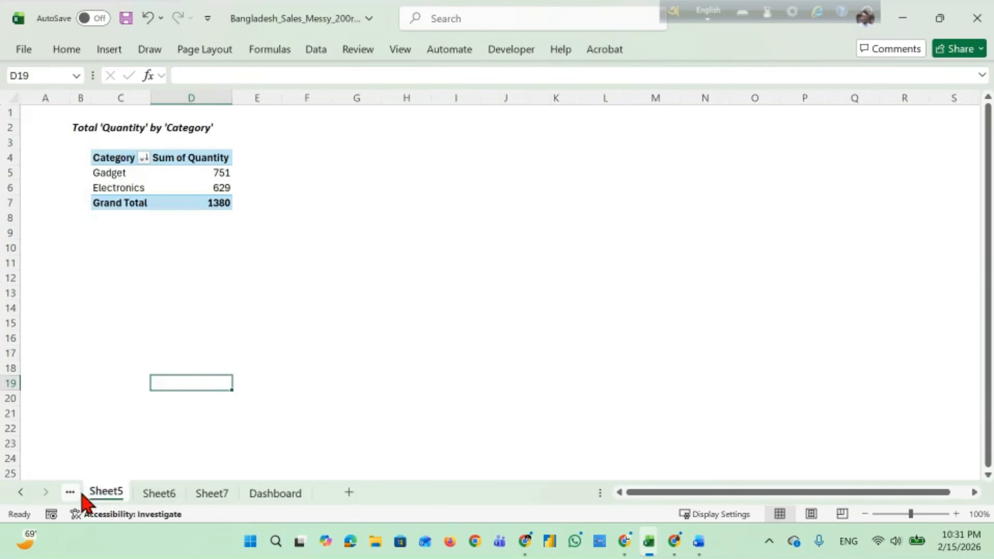
click(70, 492)
click(361, 159)
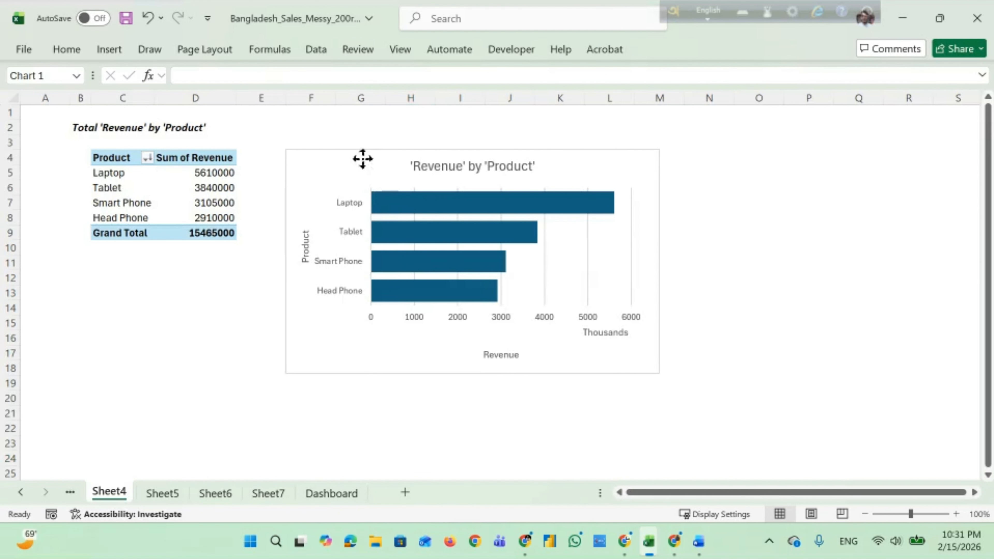
click(408, 458)
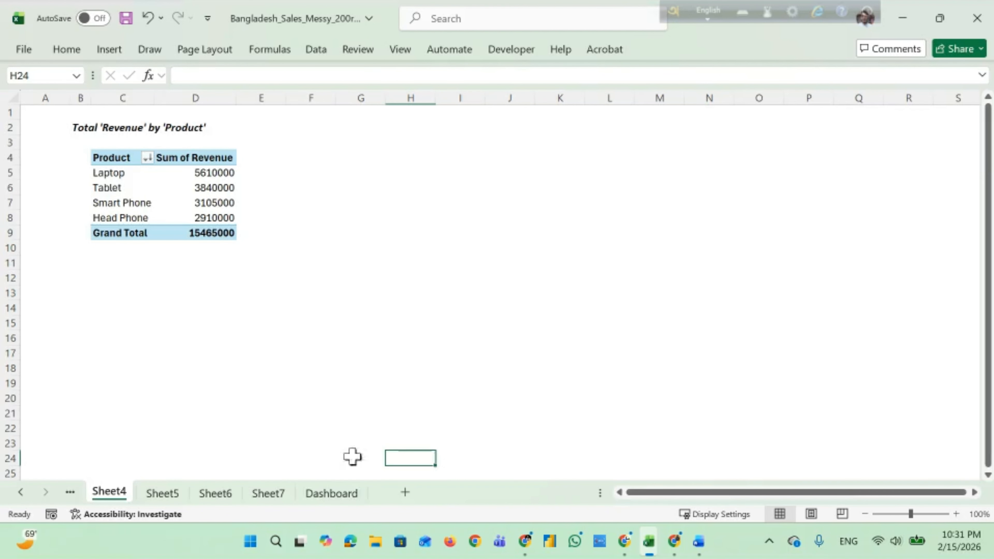
click(339, 494)
click(135, 168)
key(ctrl+v)
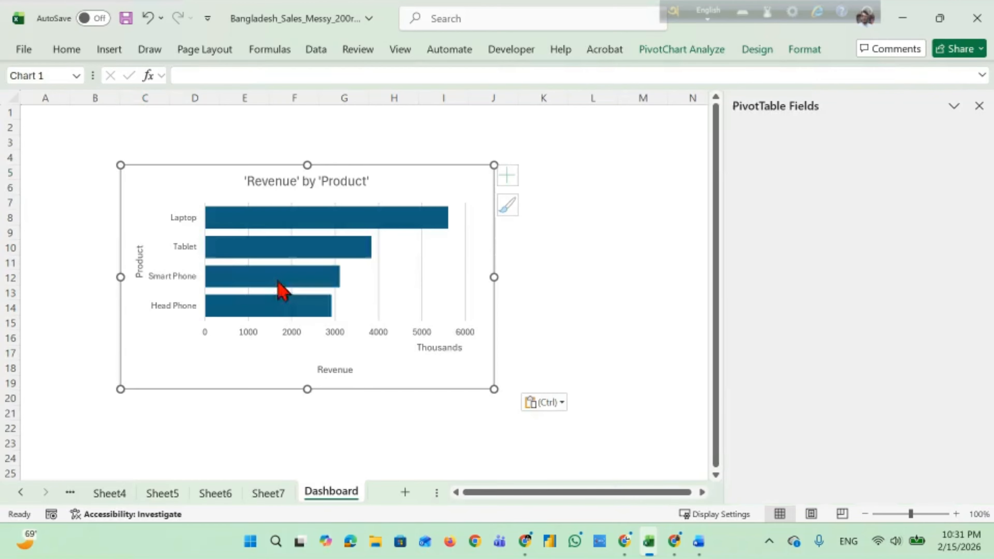
drag(492, 387, 394, 357)
Add data labels to the 'Revenue' by 'Product' chart and delete its value axis and Product axis title.
click(418, 173)
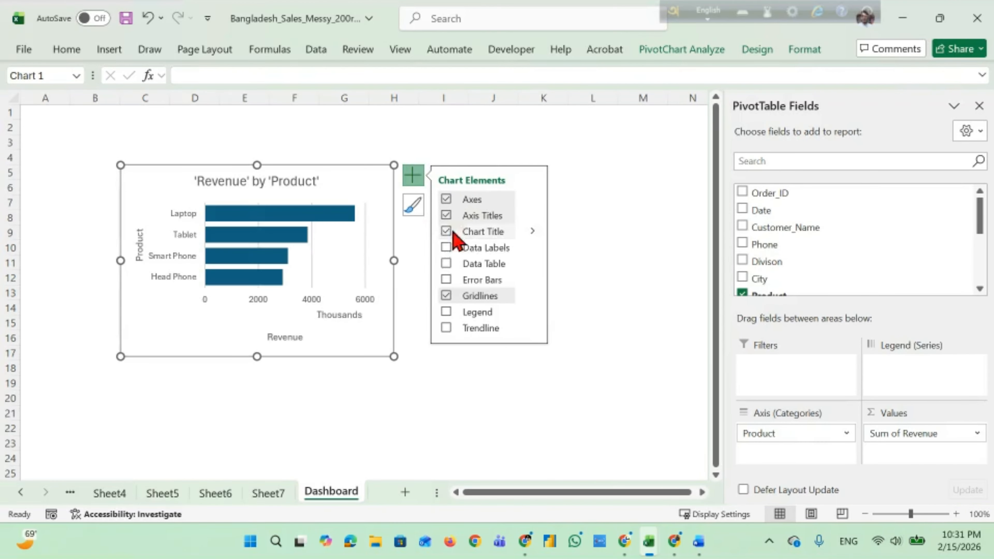
click(446, 248)
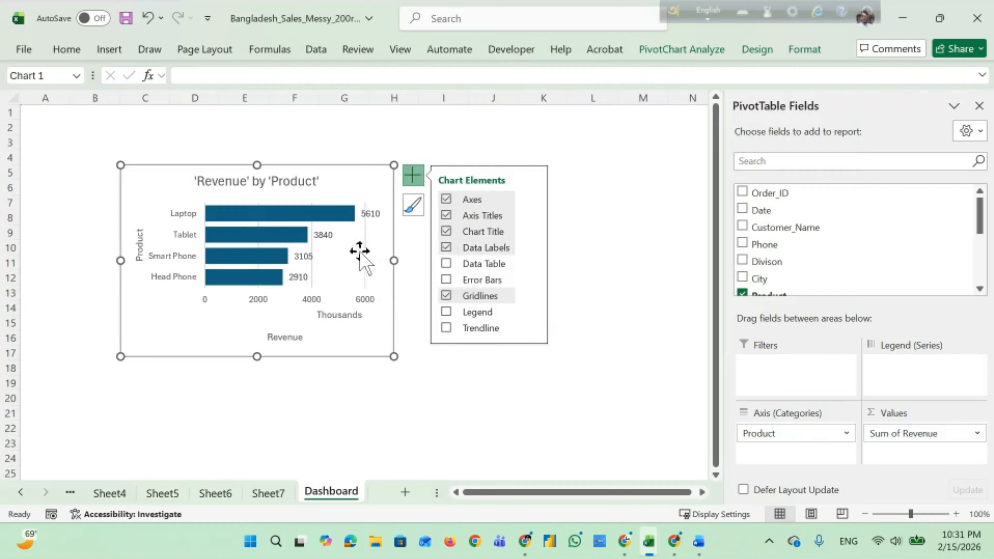
click(322, 303)
key(Delete)
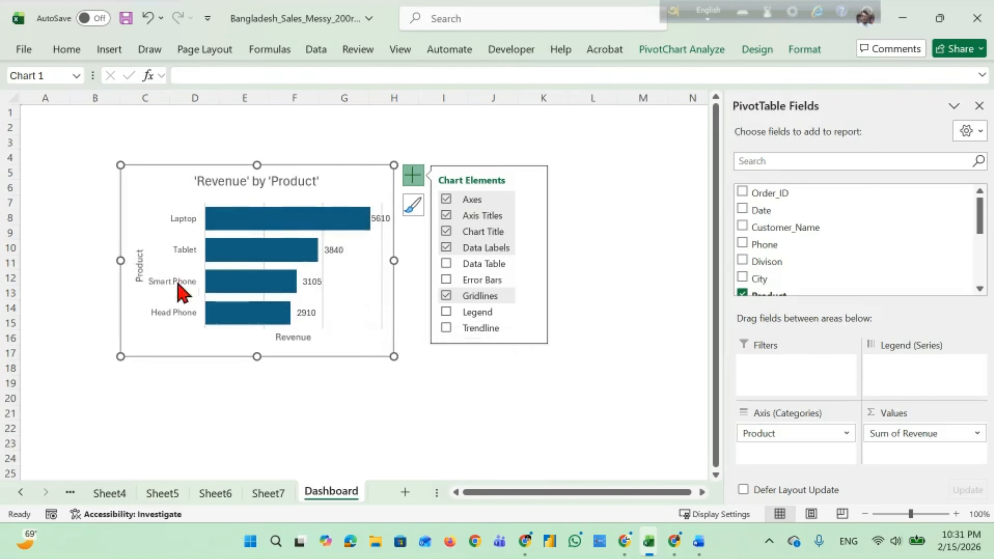
click(141, 263)
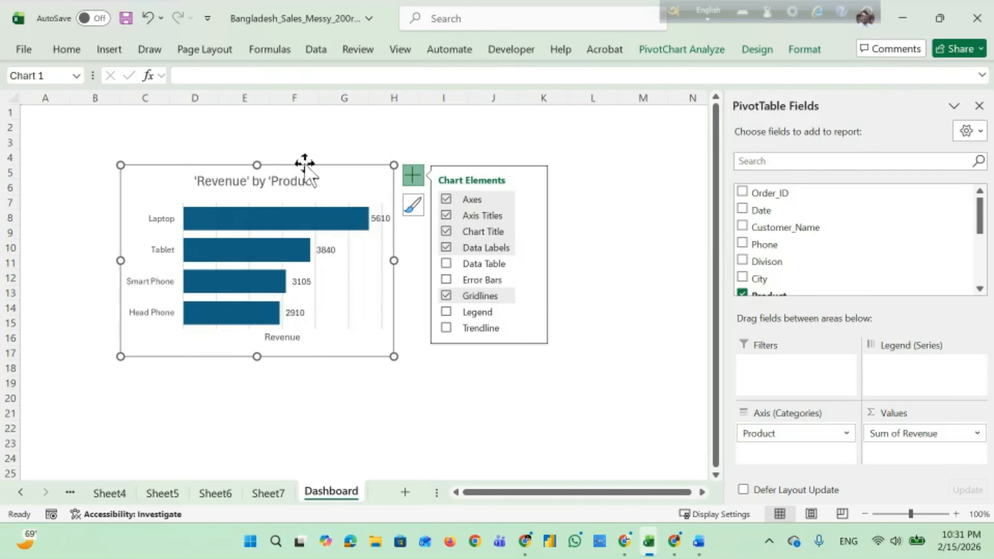
Apply the dark grey chart style with glossy blue bars to the 'Revenue' by 'Product' chart.
click(799, 50)
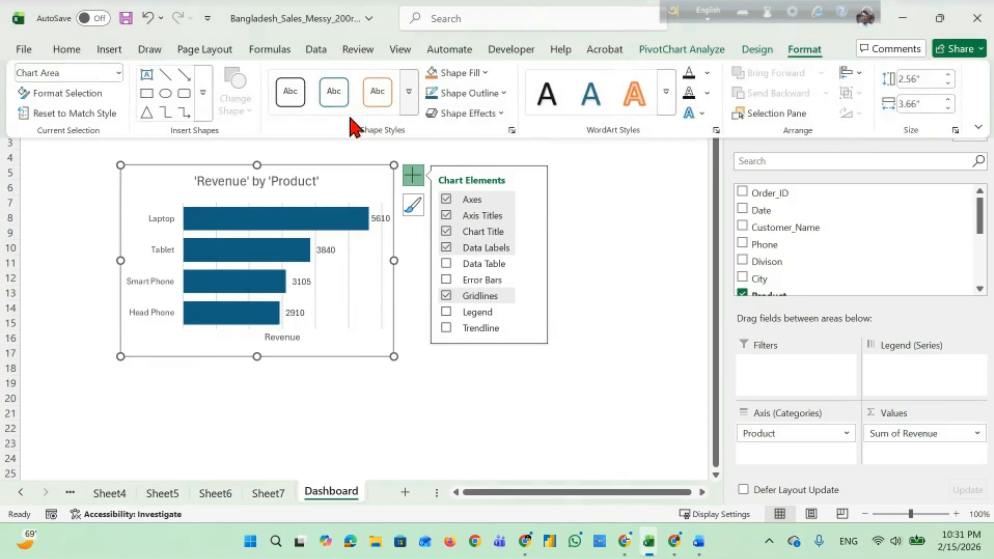
click(685, 52)
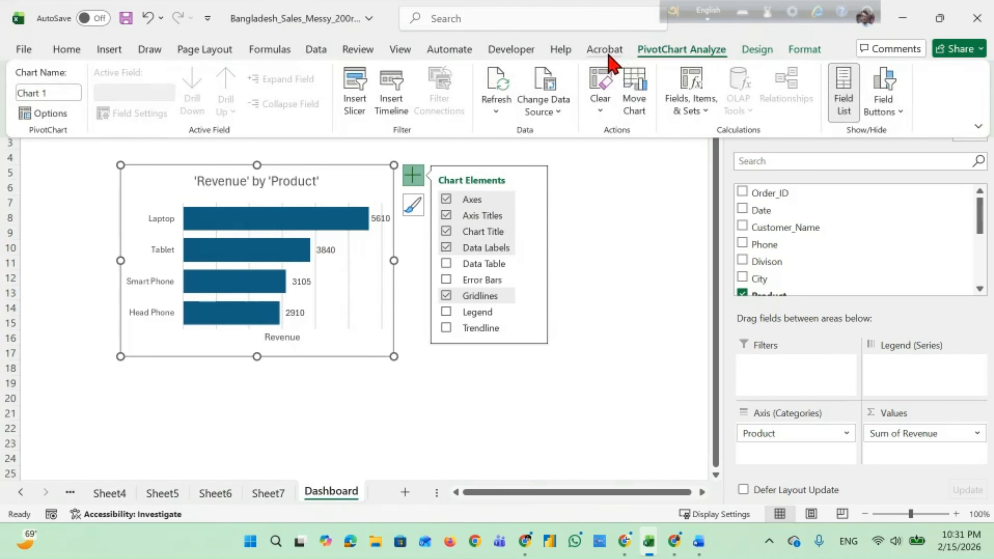
click(749, 53)
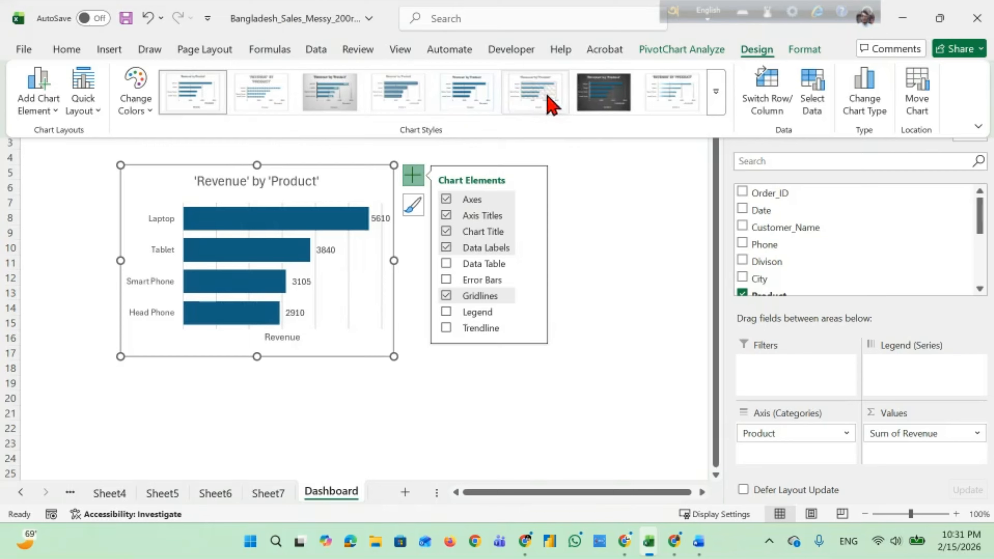
click(602, 92)
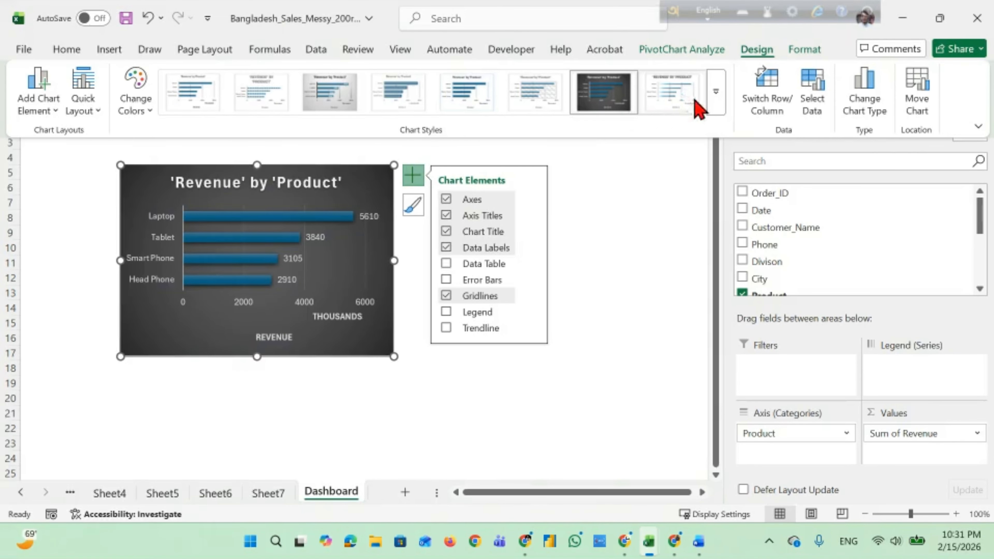
click(715, 94)
click(586, 102)
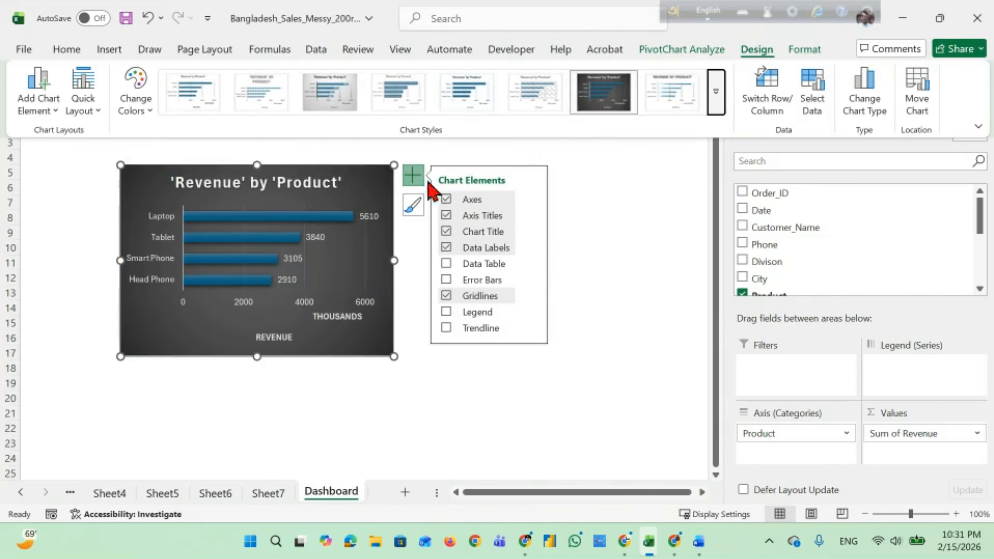
Delete the Thousands unit label and the Revenue axis title from the dark 'Revenue' by 'Product' chart.
click(329, 314)
key(Delete)
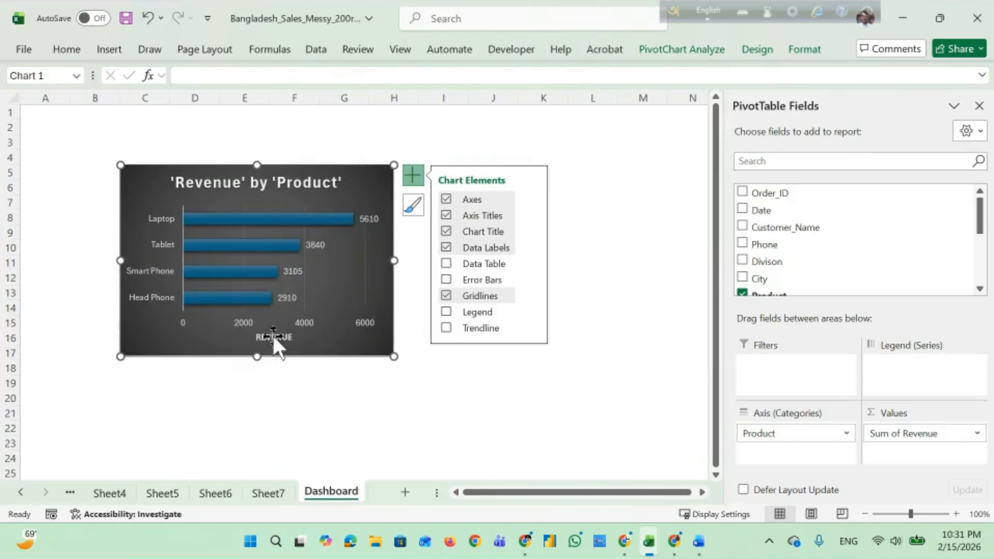
key(Delete)
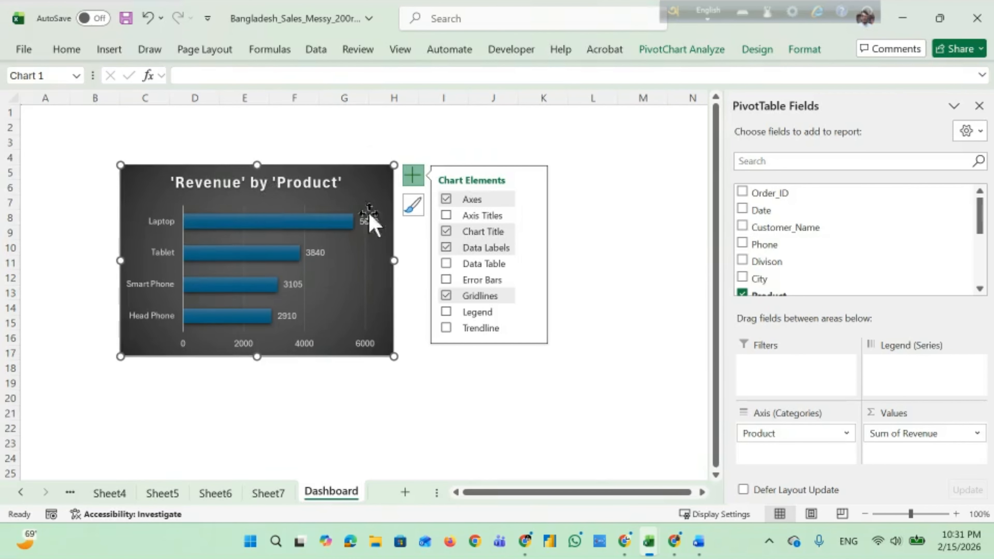
click(609, 231)
Move the 'Quantity' by 'Category' pie chart from Sheet5 to the Dashboard sheet, beside the bar chart at cell I5.
click(172, 495)
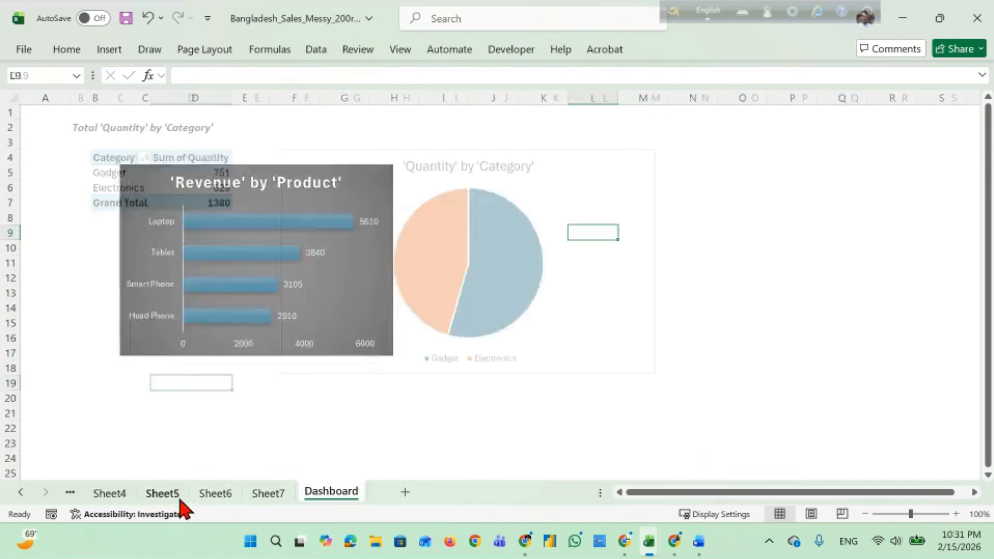
click(362, 156)
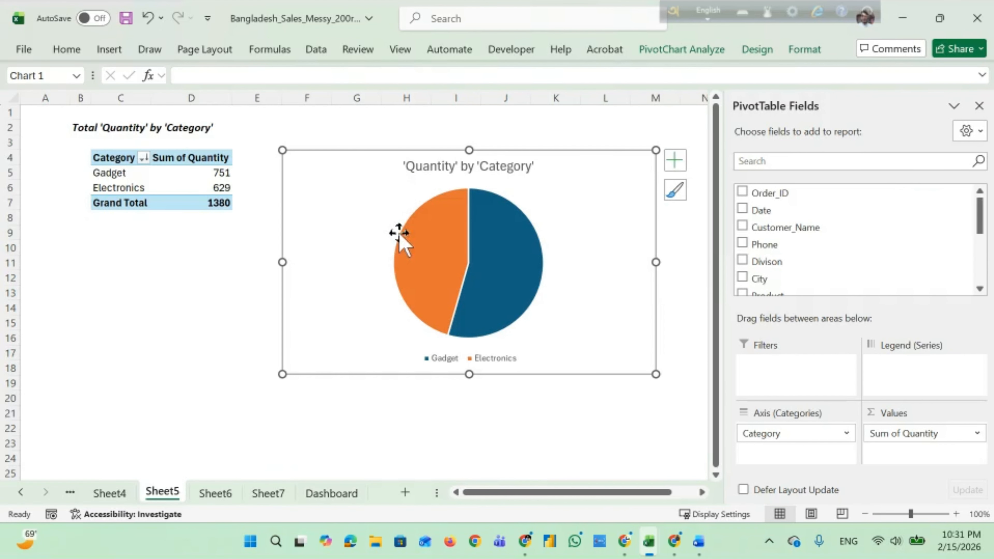
click(322, 494)
click(462, 169)
key(ctrl+v)
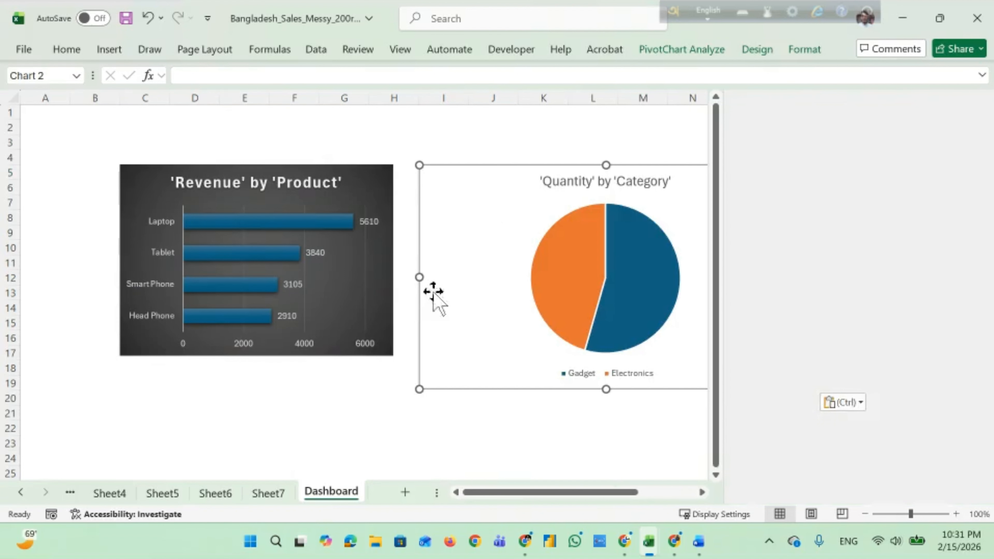
Place the Top 5 in 'Divison' by 'Revenue' column chart from Sheet7 at cell F20 of Dashboard and close the PivotTable Fields pane.
click(231, 494)
click(263, 494)
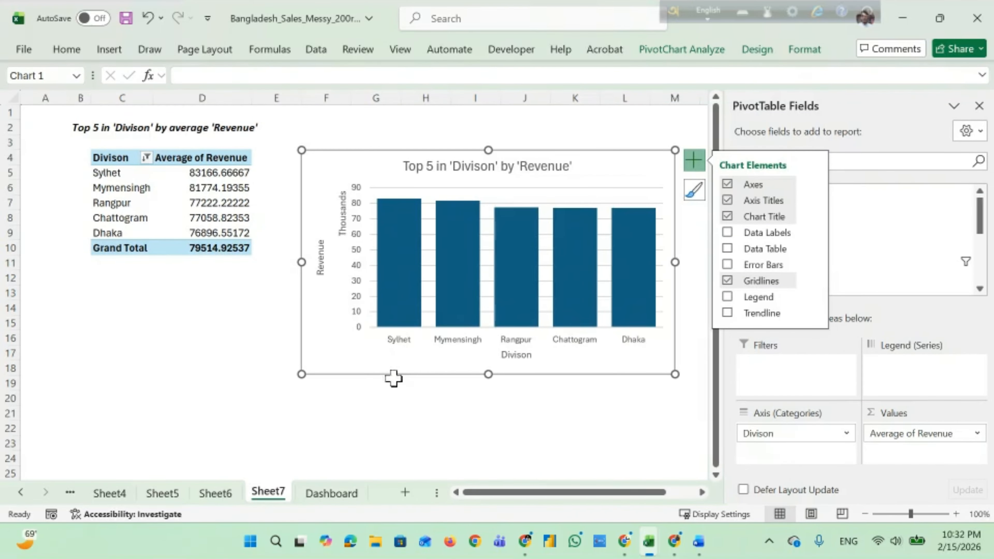
click(333, 492)
click(294, 400)
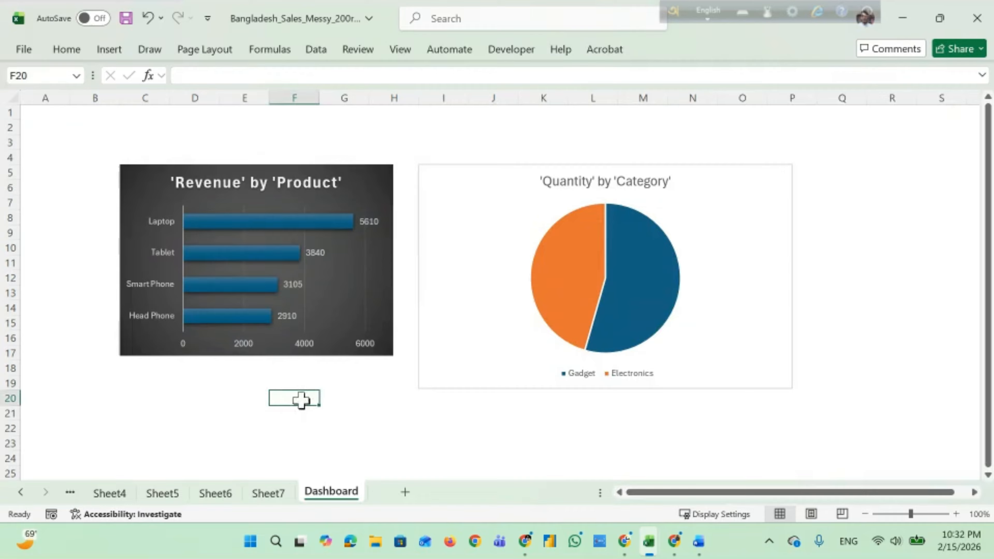
key(ctrl+v)
click(977, 103)
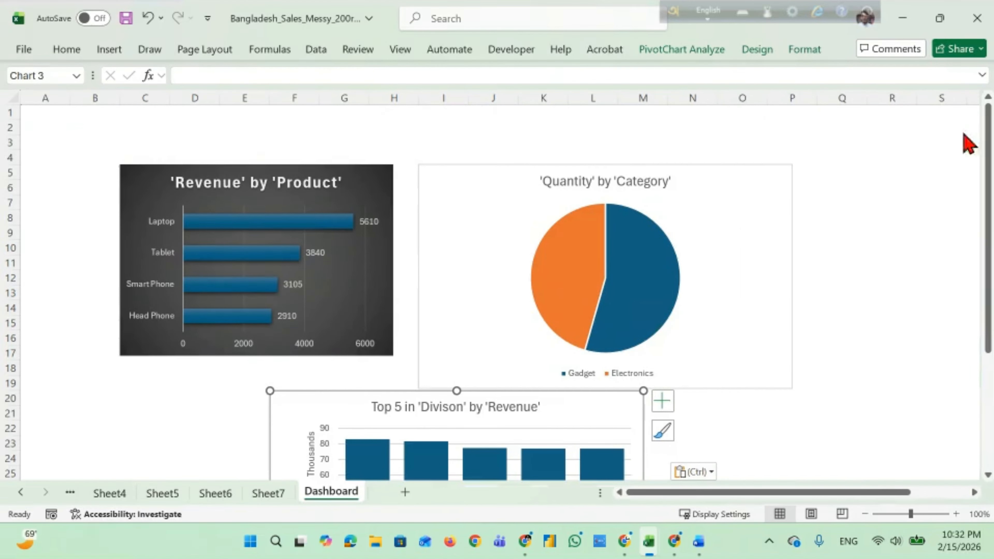
Shrink the Top 5 in 'Divison' by 'Revenue' chart from its lower-right corner so it ends around cell L33.
scroll(666, 282, down, 3)
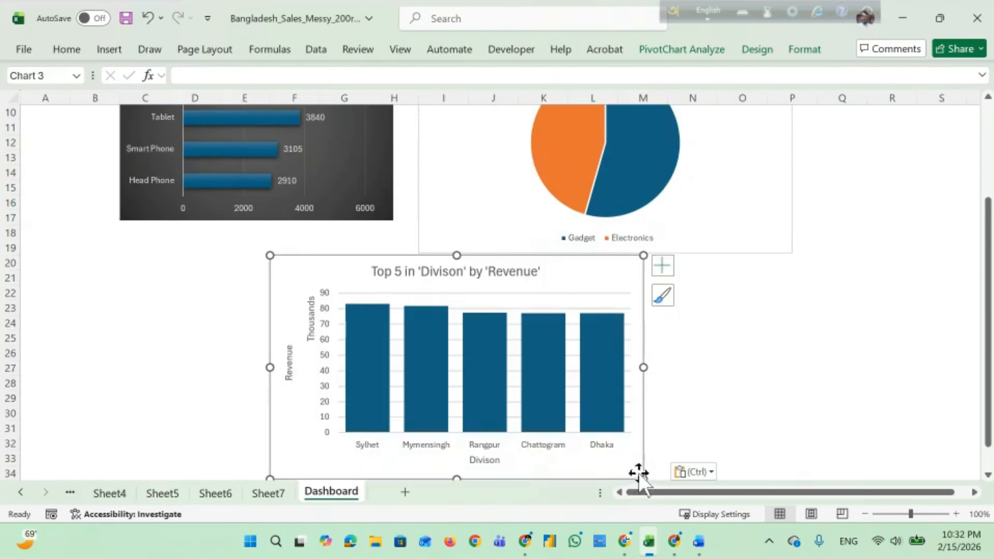
drag(641, 480, 592, 447)
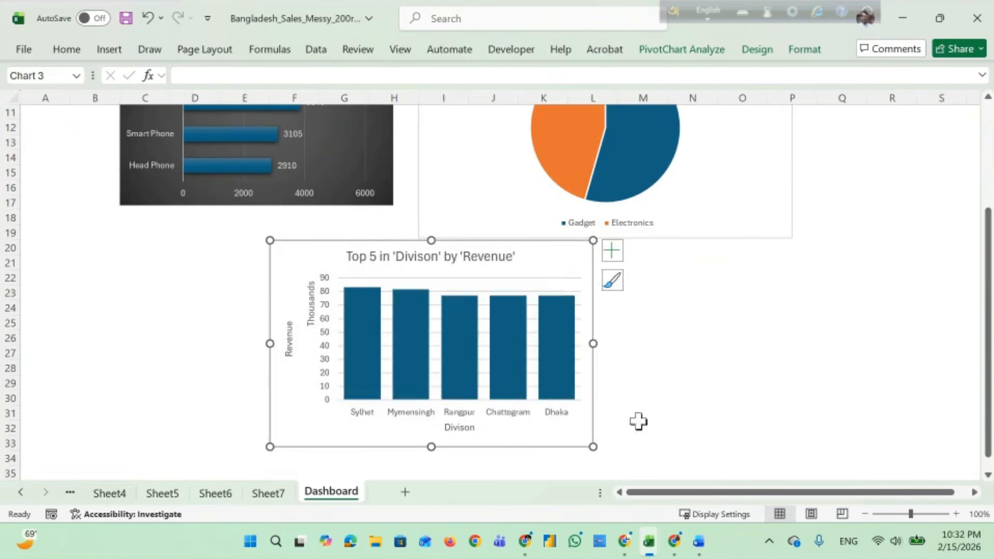
scroll(697, 323, up, 1)
scroll(693, 323, up, 2)
scroll(513, 210, down, 1)
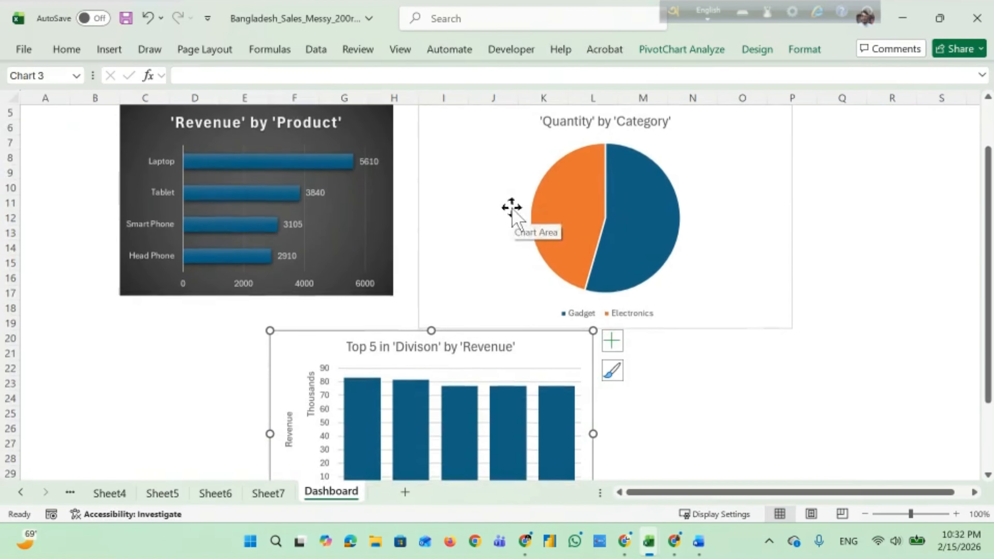
scroll(399, 227, down, 1)
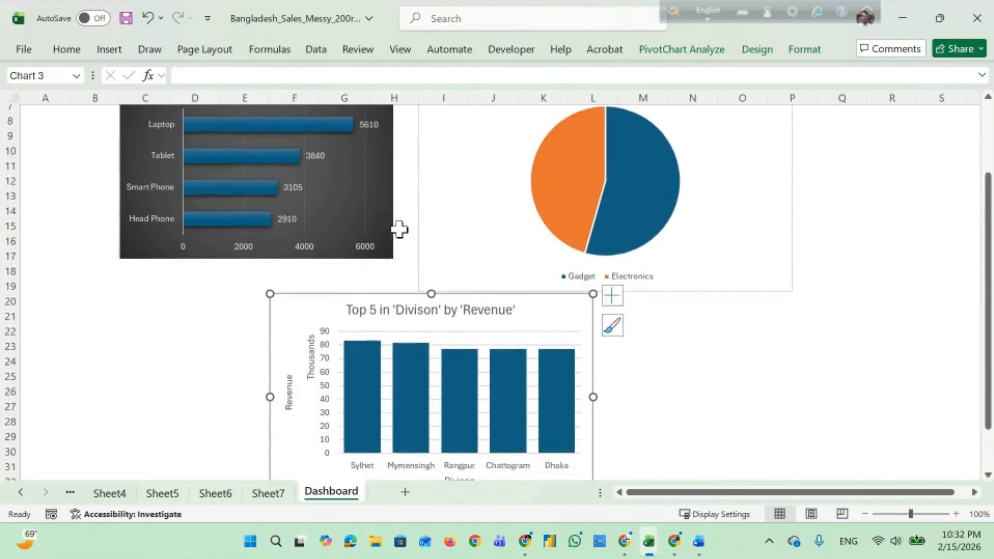
scroll(332, 218, up, 1)
scroll(532, 211, up, 2)
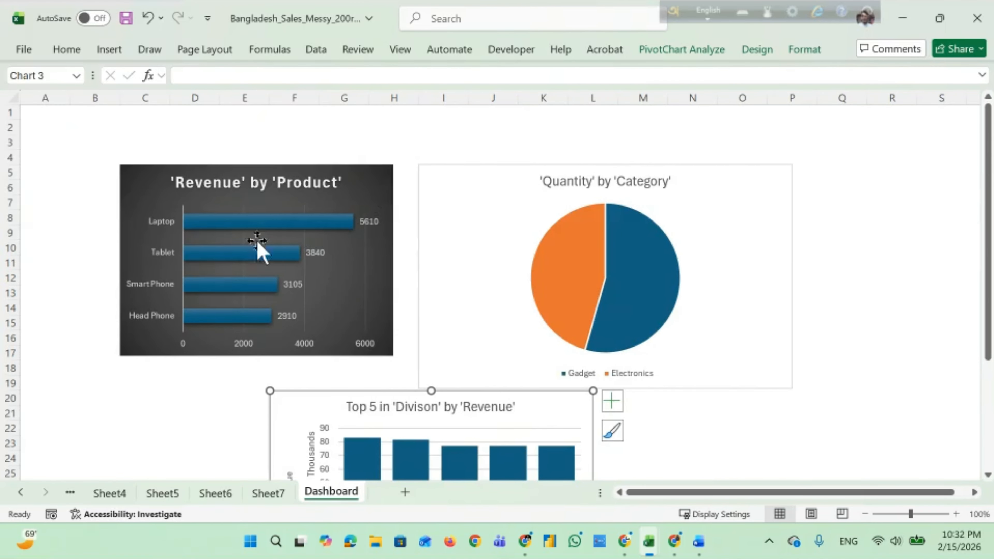
click(133, 183)
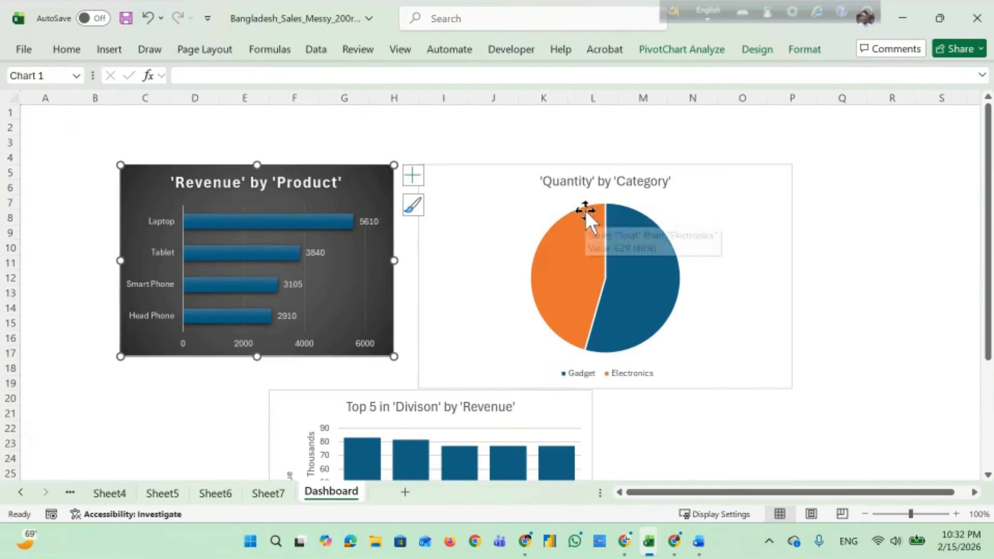
click(805, 50)
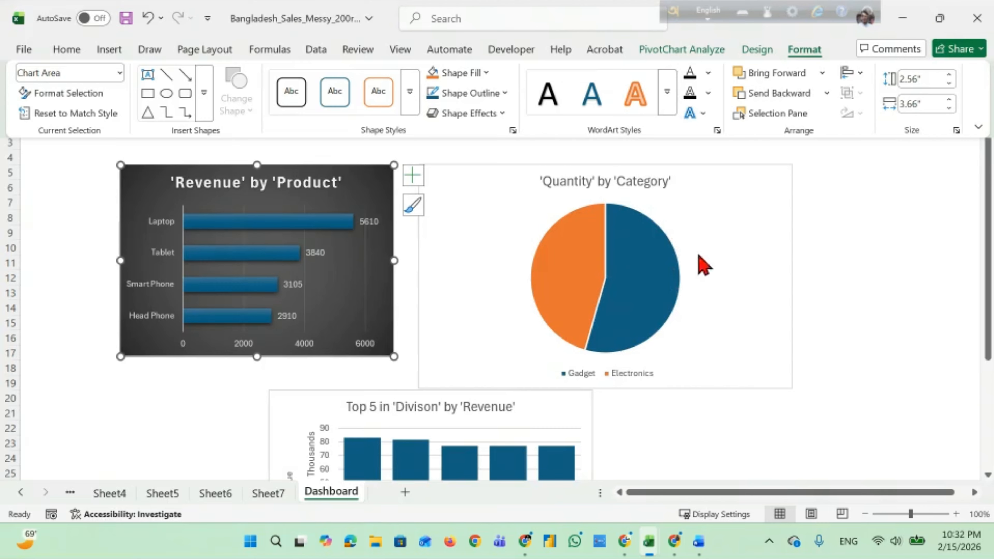
click(861, 262)
click(861, 262)
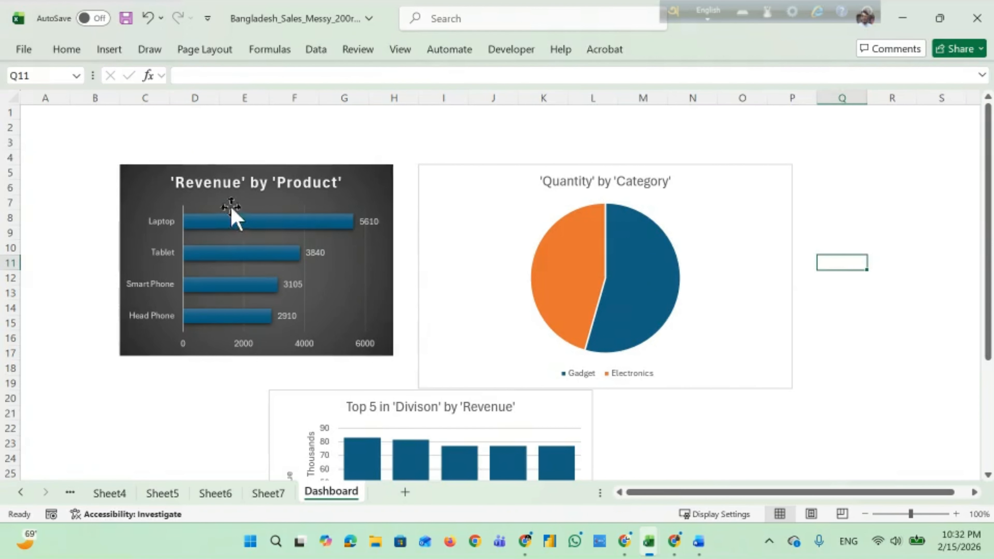
click(316, 191)
click(413, 175)
click(492, 128)
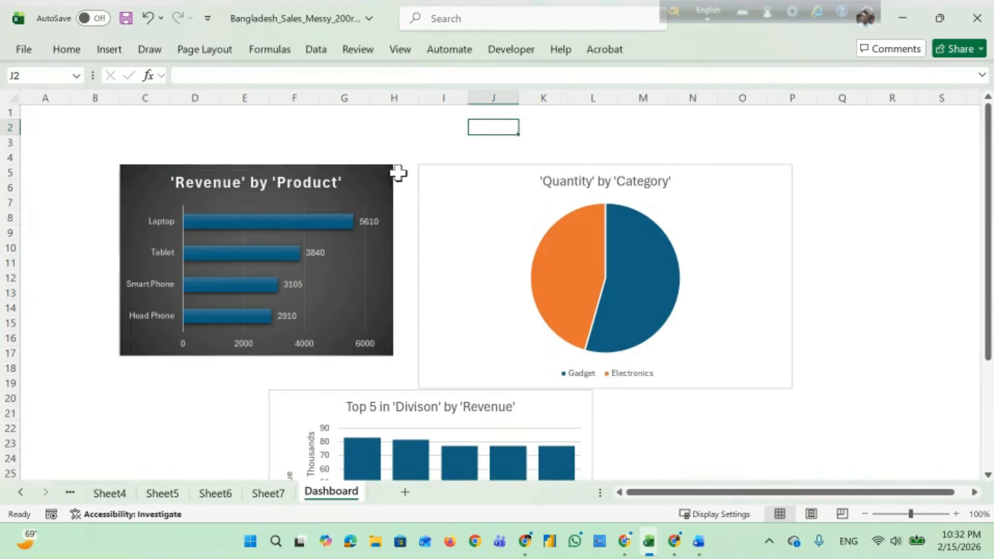
Select the three Dashboard charts together and set their height to 5 inches and width to 10 inches.
click(389, 174)
ctrl+click(507, 179)
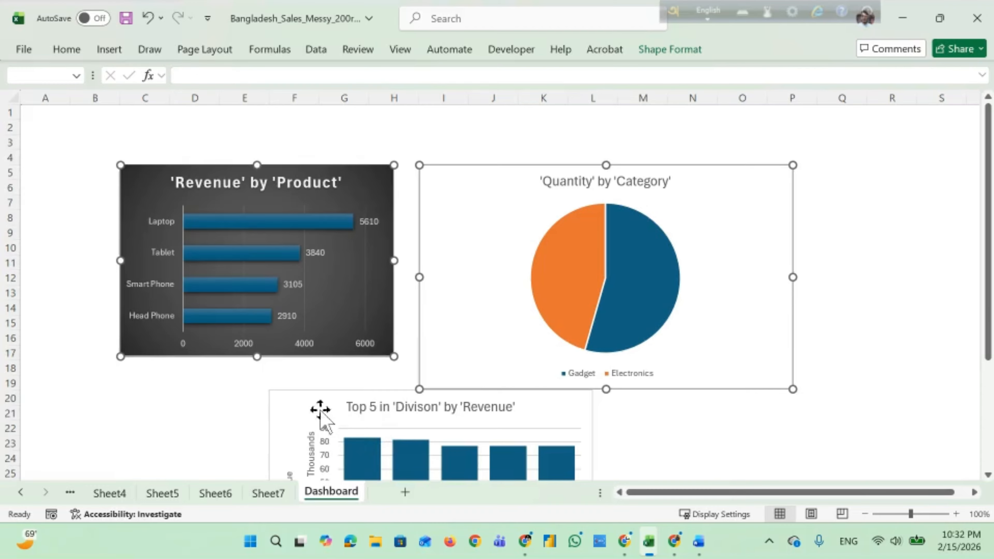
ctrl+click(309, 411)
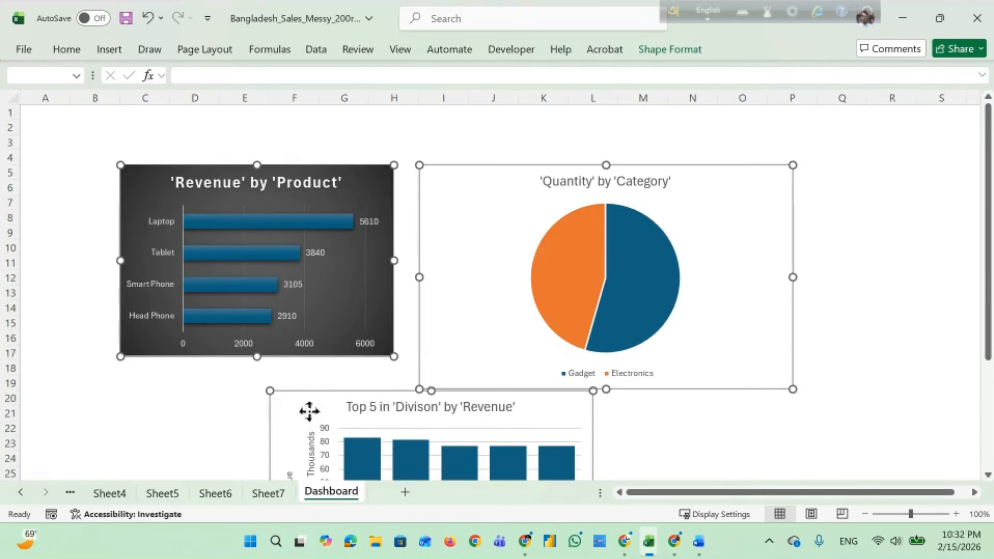
click(667, 49)
click(938, 84)
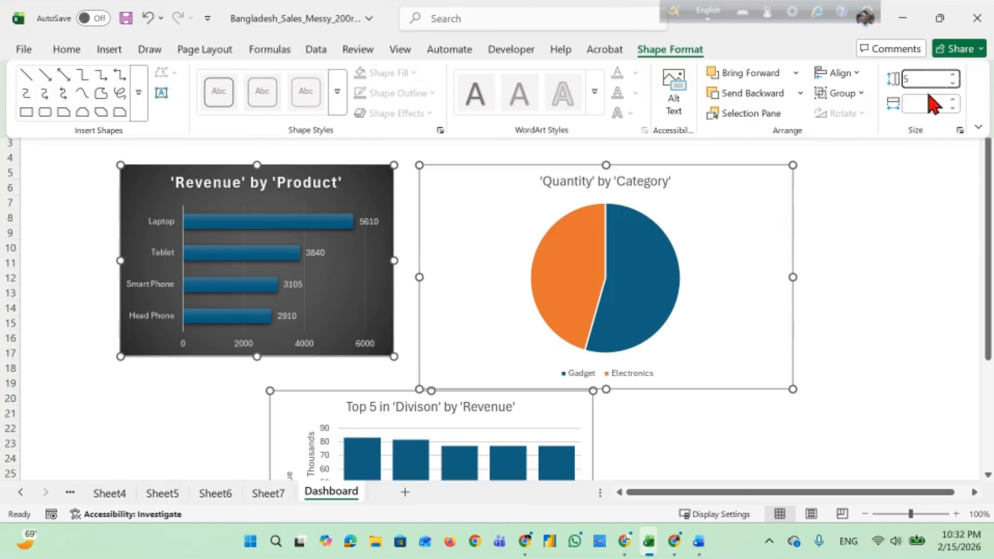
key(Tab)
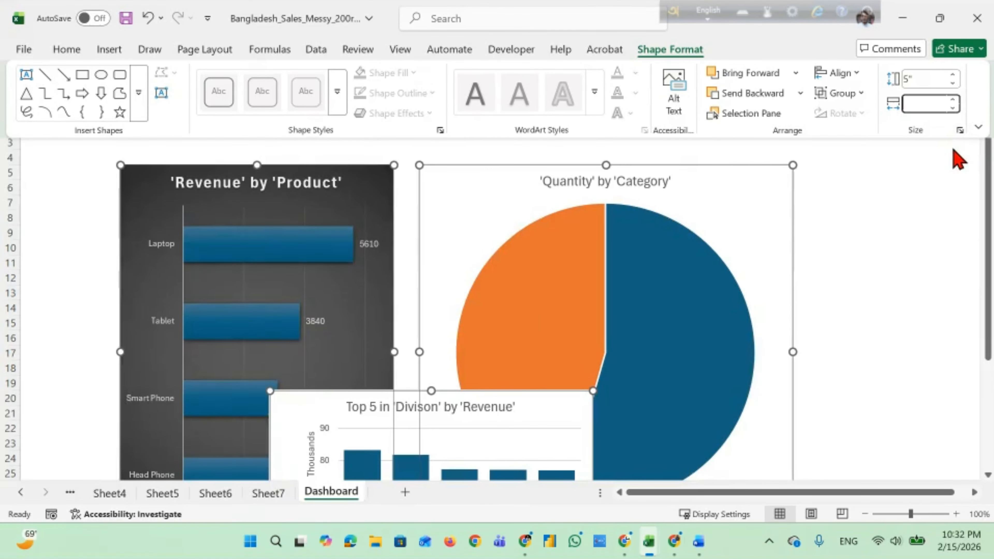
text(10)
key(Return)
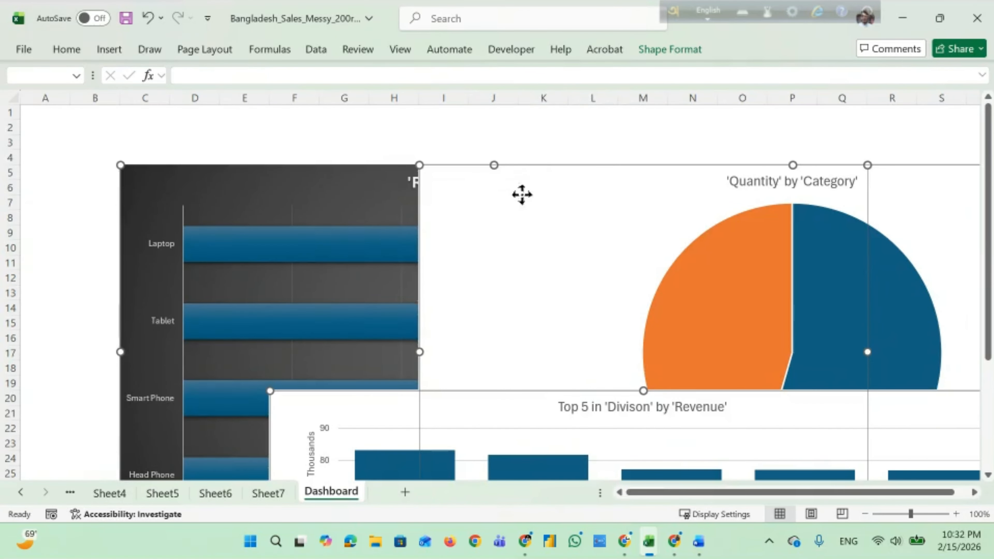
Zoom the Dashboard out to 60% and resize all three selected charts to 5 inches wide and 3 inches high.
click(864, 514)
click(862, 516)
click(670, 49)
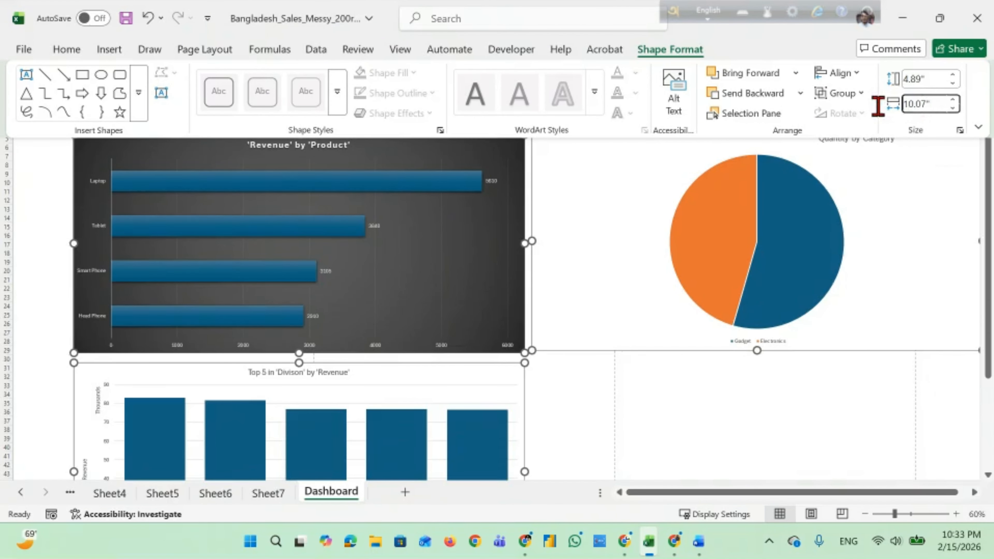
click(932, 105)
text(5)
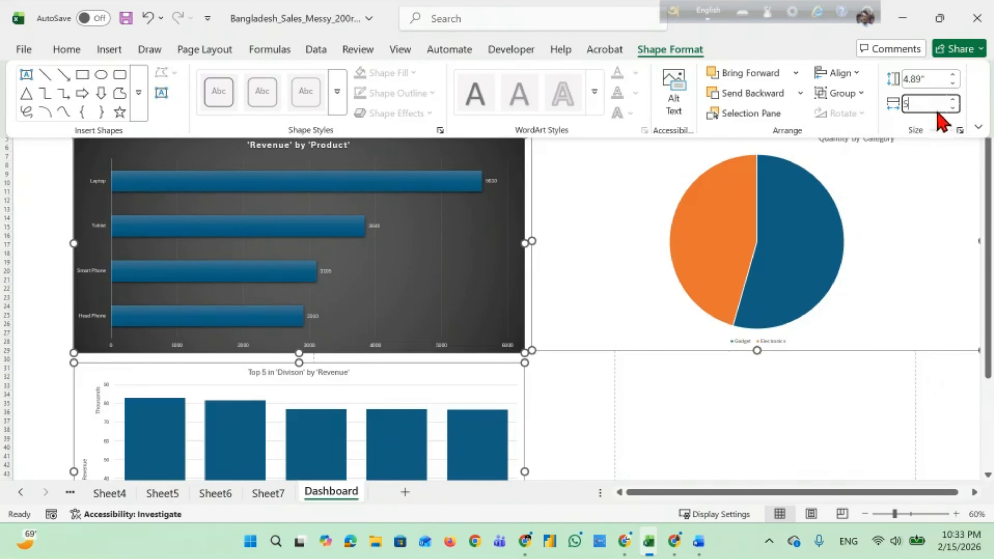
click(924, 78)
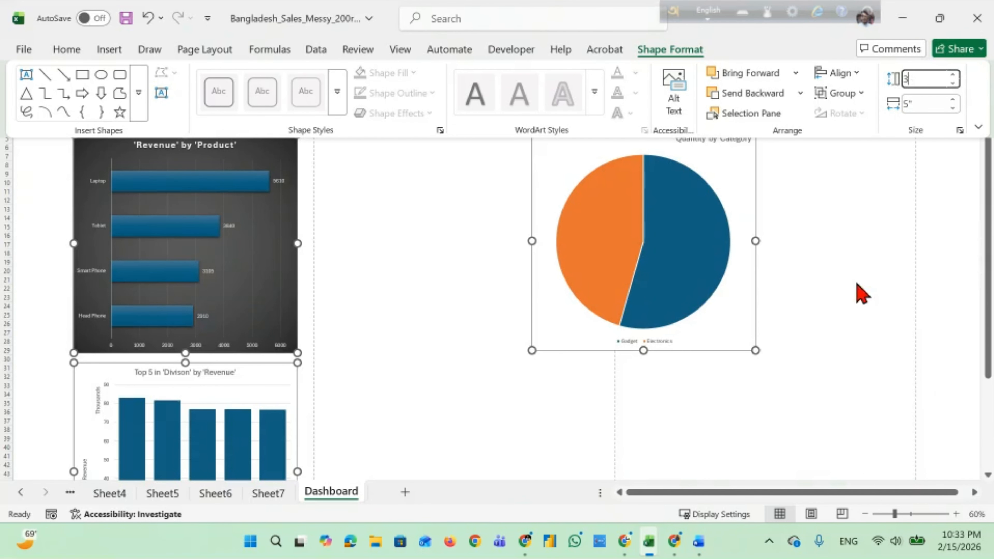
key(Return)
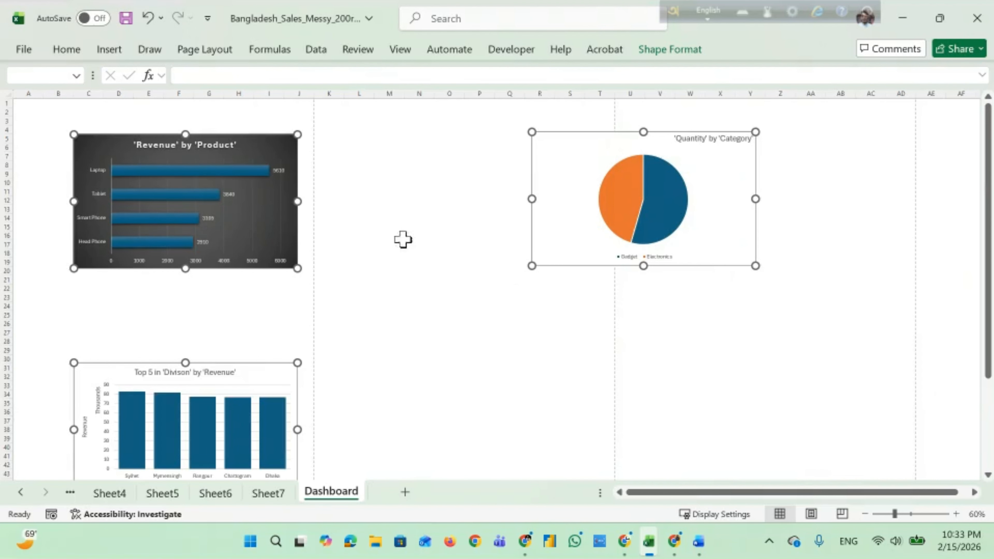
Shift the three charts to start at column A and place the Top 5 'Divison' chart between the bar and pie charts.
drag(554, 268, 448, 264)
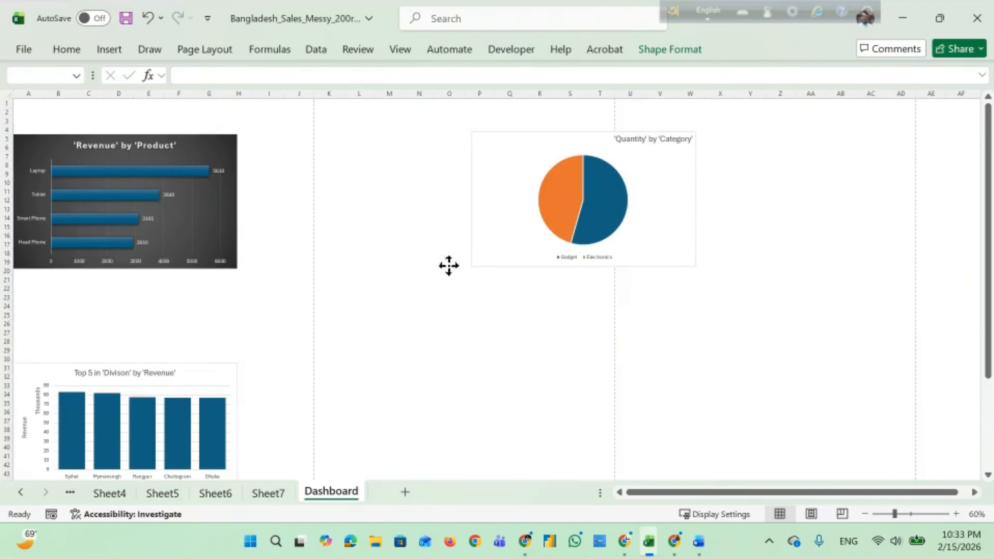
click(446, 305)
click(171, 361)
drag(172, 359, 402, 133)
click(570, 350)
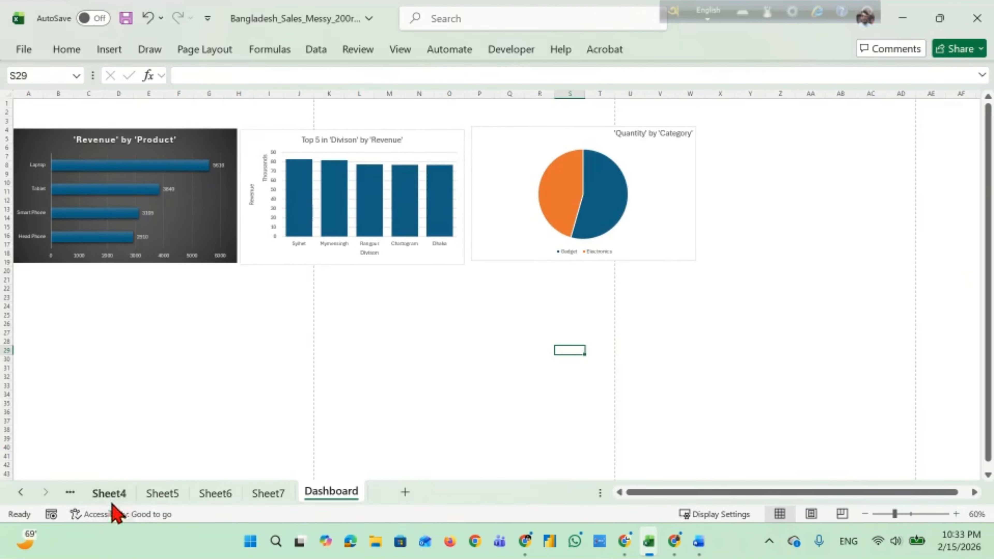
Insert City and Category slicers for the 'Revenue' by 'Product' chart on the Dashboard.
click(70, 492)
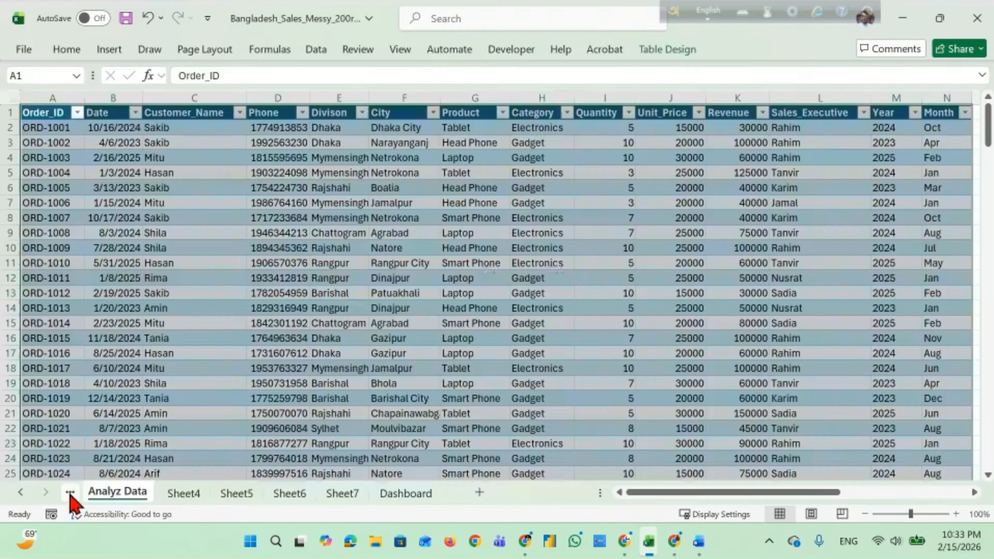
click(391, 493)
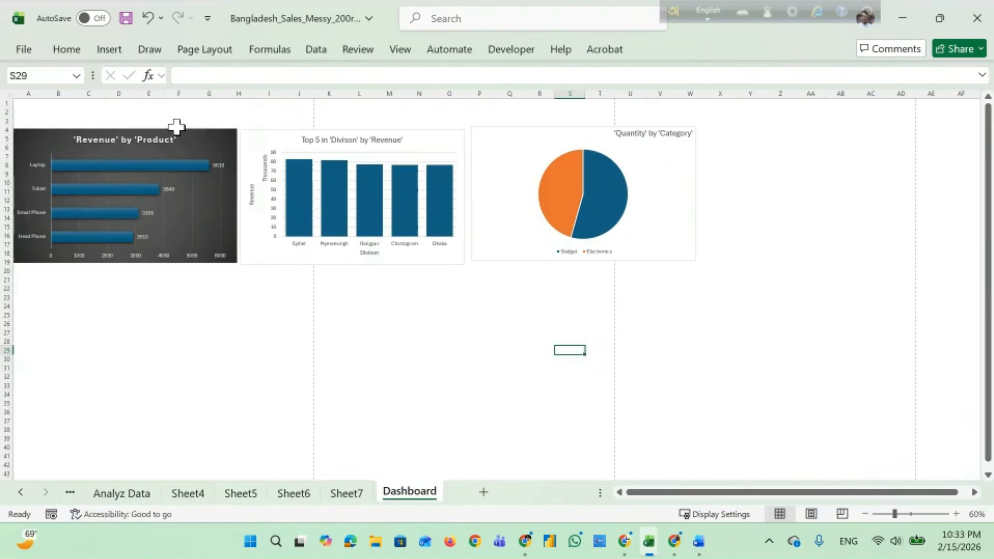
click(199, 134)
click(109, 49)
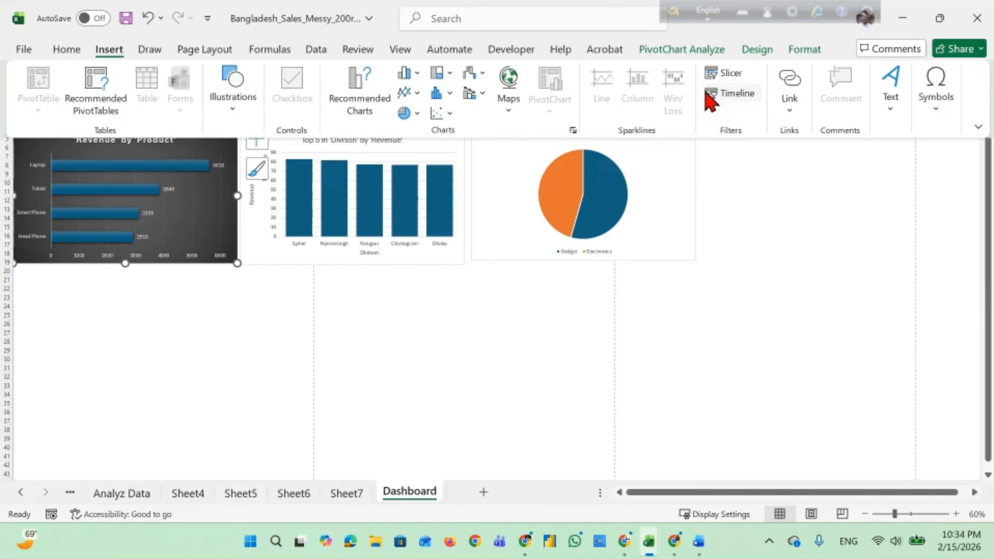
click(724, 75)
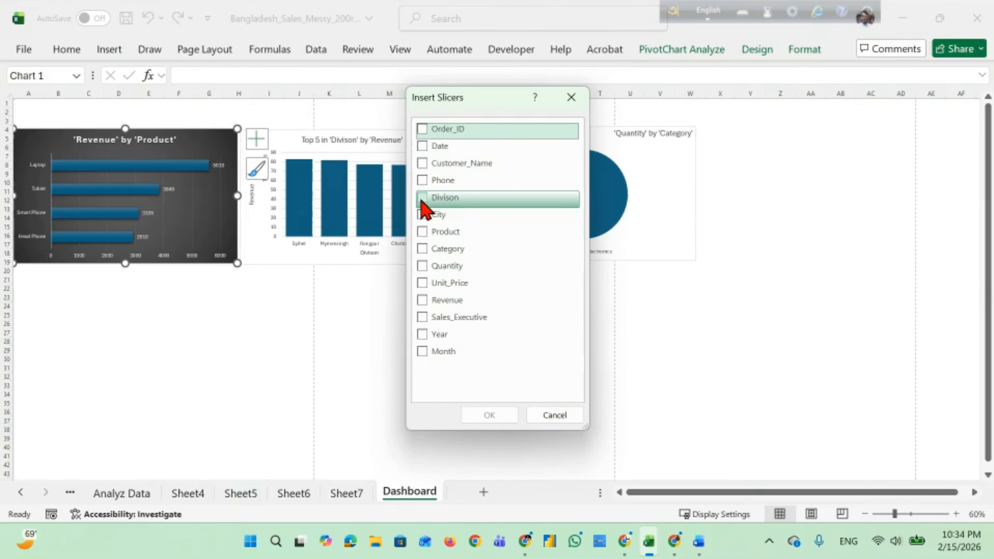
click(422, 219)
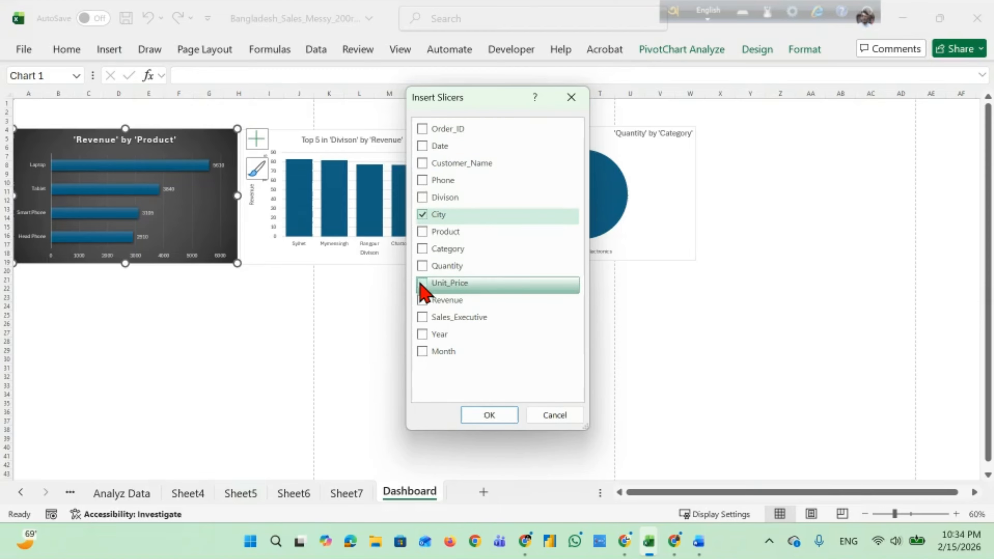
click(422, 249)
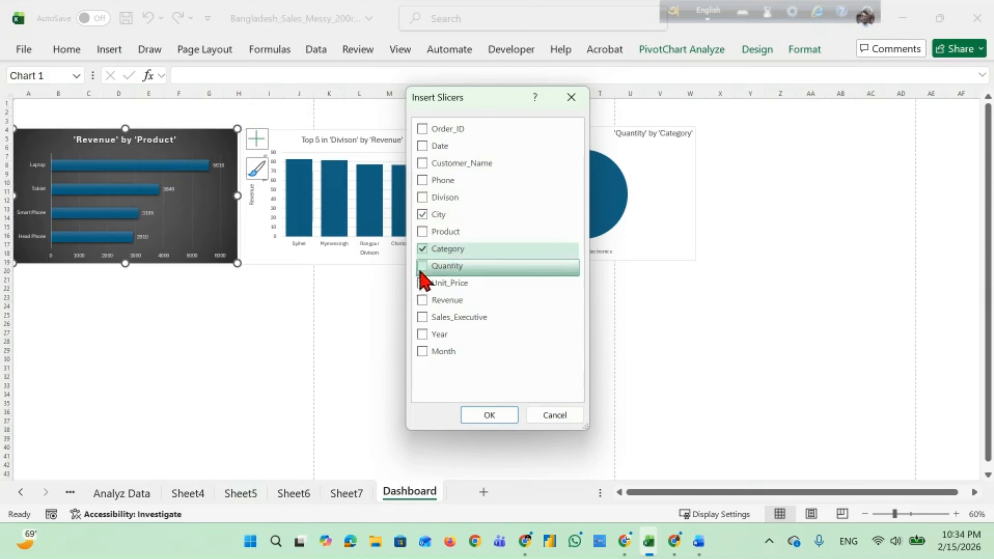
click(478, 417)
Place the Category slicer below the column chart with the City slicer beside it, and bring up the City slicer's options.
drag(493, 251, 311, 303)
click(451, 228)
drag(452, 241, 409, 312)
click(571, 314)
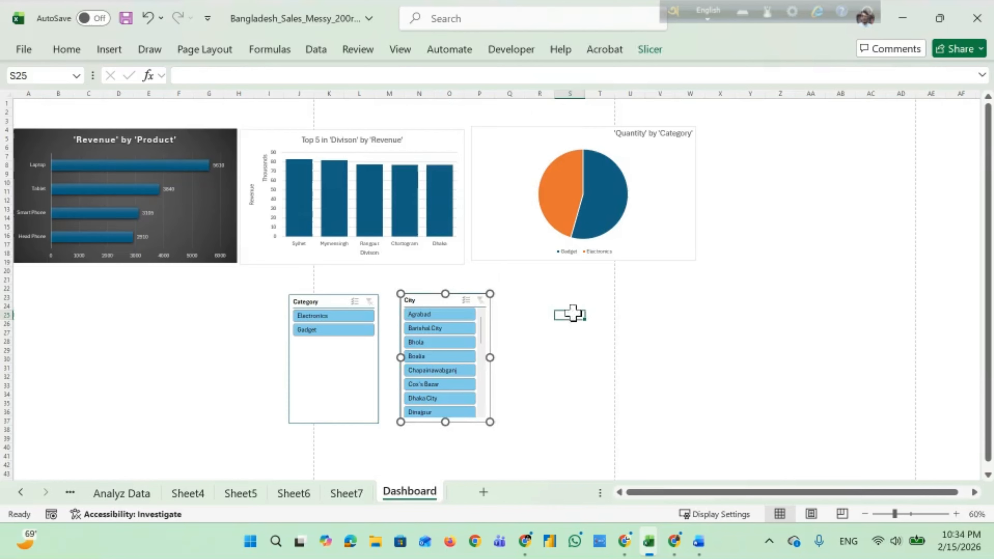
right_click(426, 305)
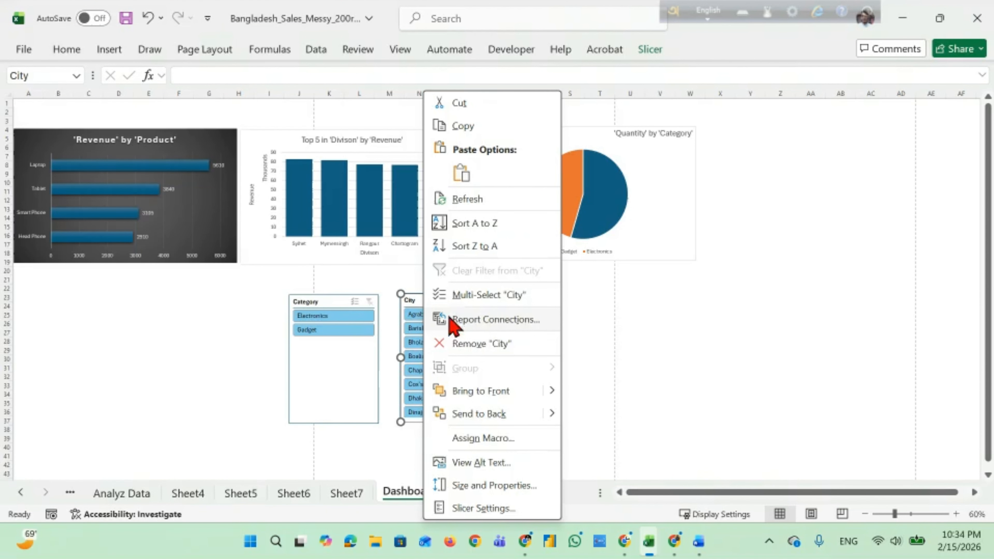
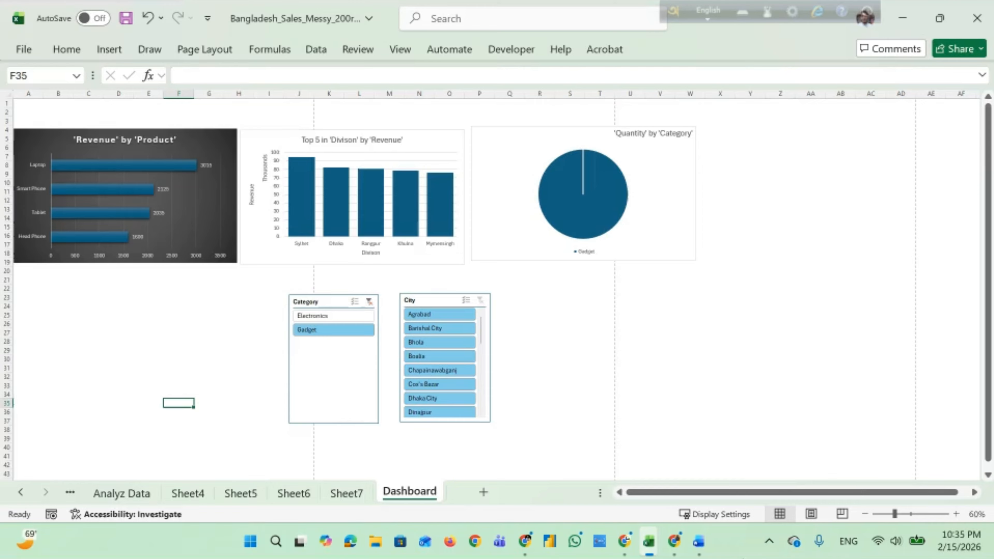
click(540, 402)
click(439, 300)
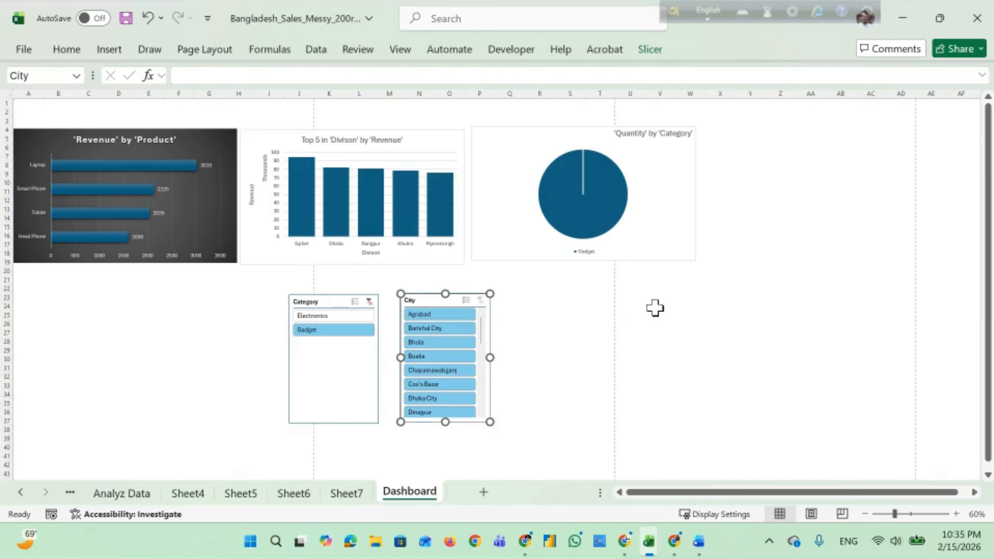
click(656, 307)
click(569, 350)
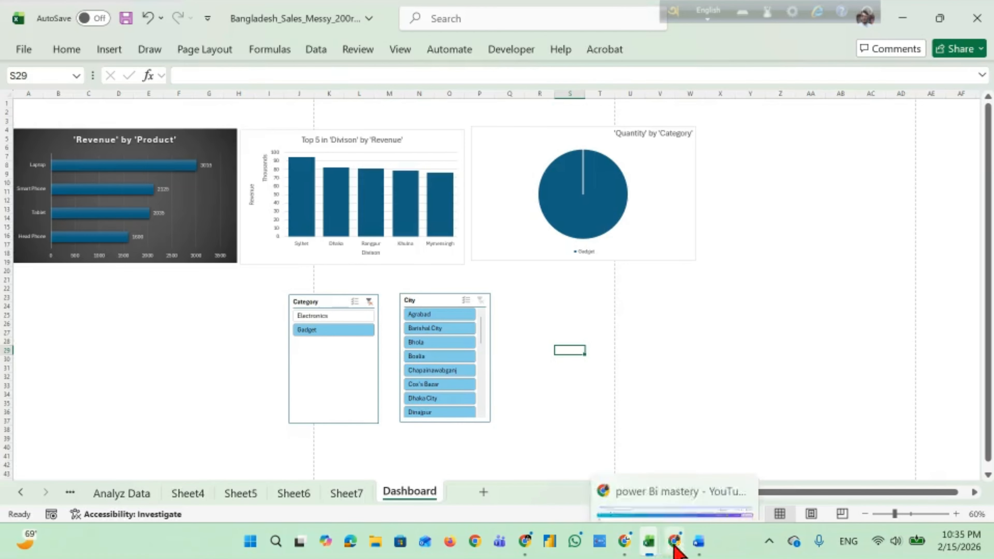
mouse_move(675, 547)
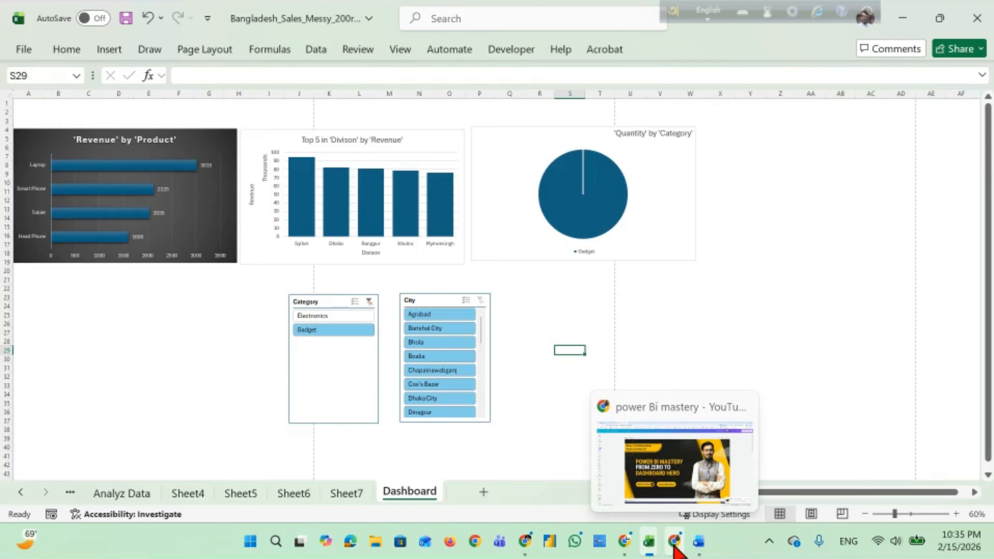
click(700, 307)
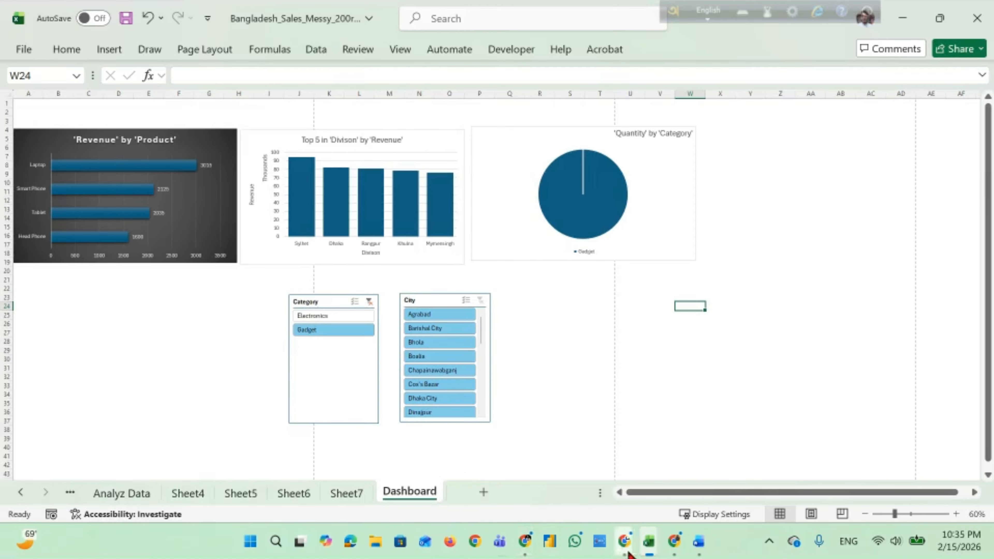
Switch to the Multiple_IF_Practice workbook and review the Sales_Data columns and the Q1 to Q5 rules on the REQ sheet.
click(648, 541)
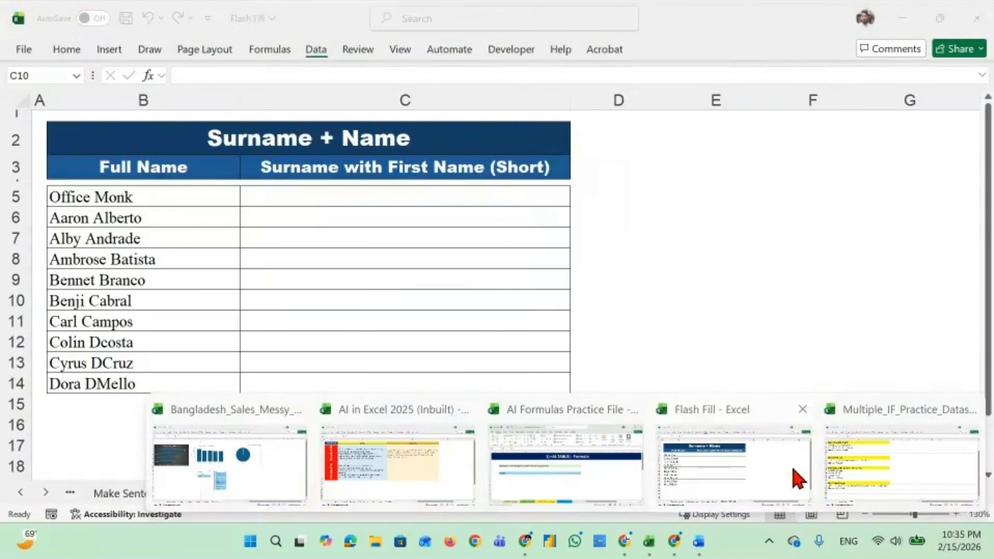
click(908, 435)
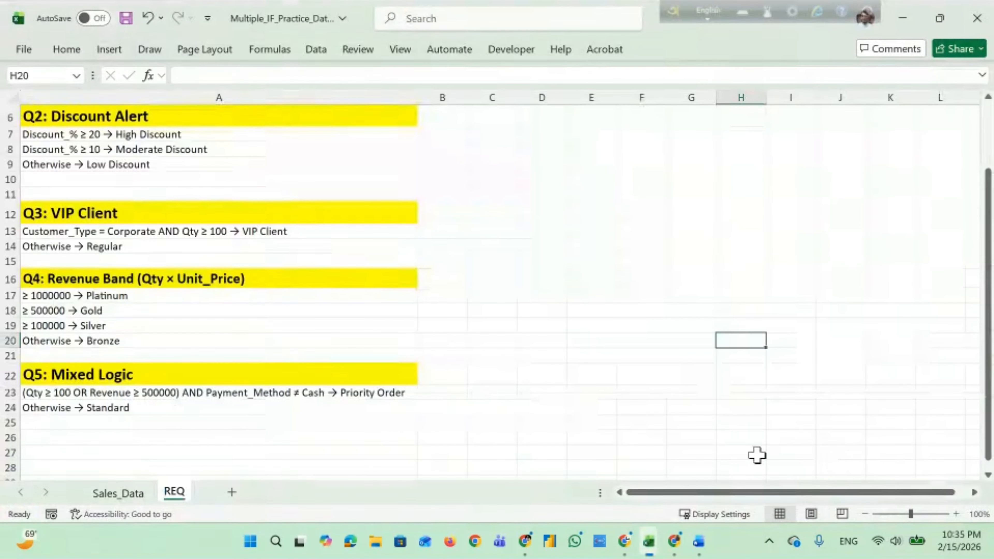
click(119, 491)
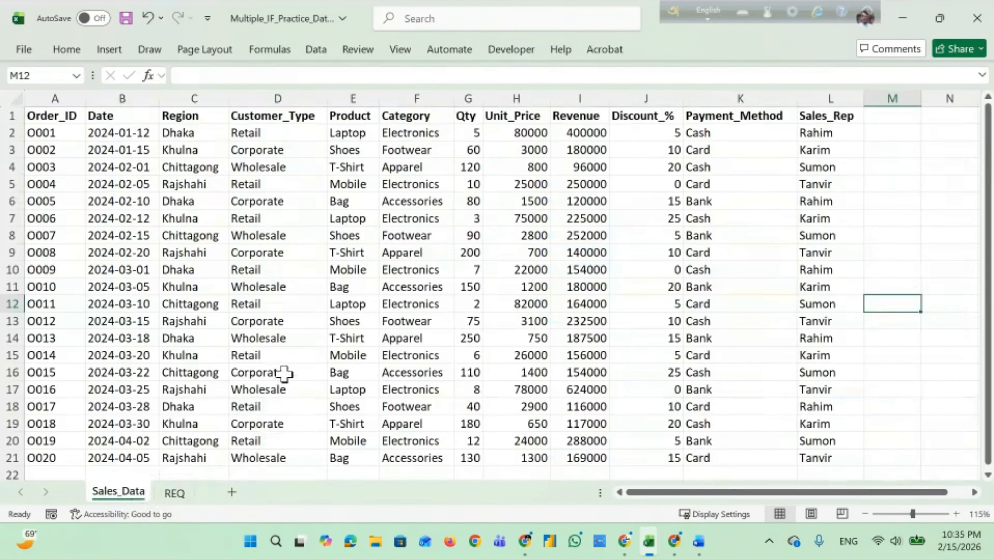
click(174, 492)
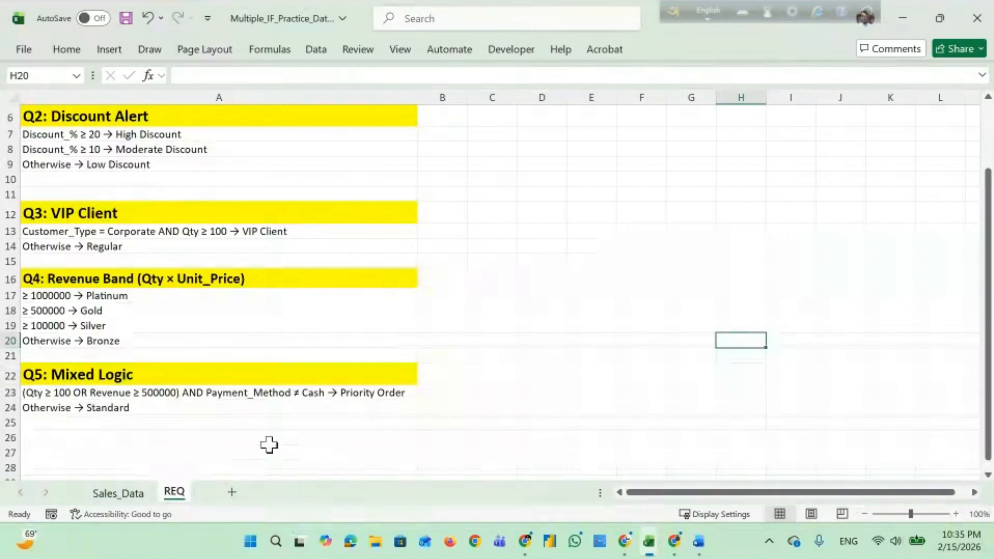
scroll(481, 382, up, 2)
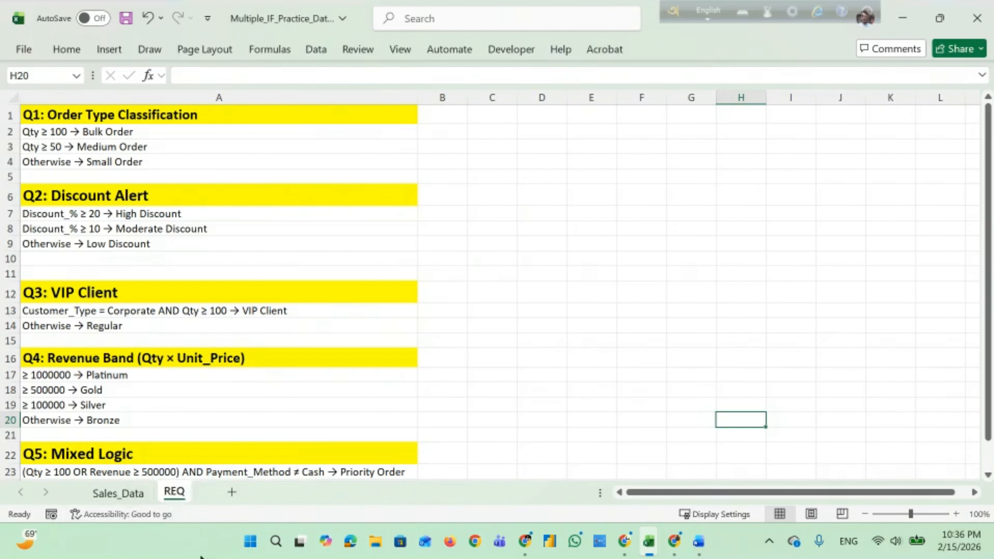
Convert Sales_Data range A1:L21 into a table with headers and slightly narrow the Date column.
click(119, 494)
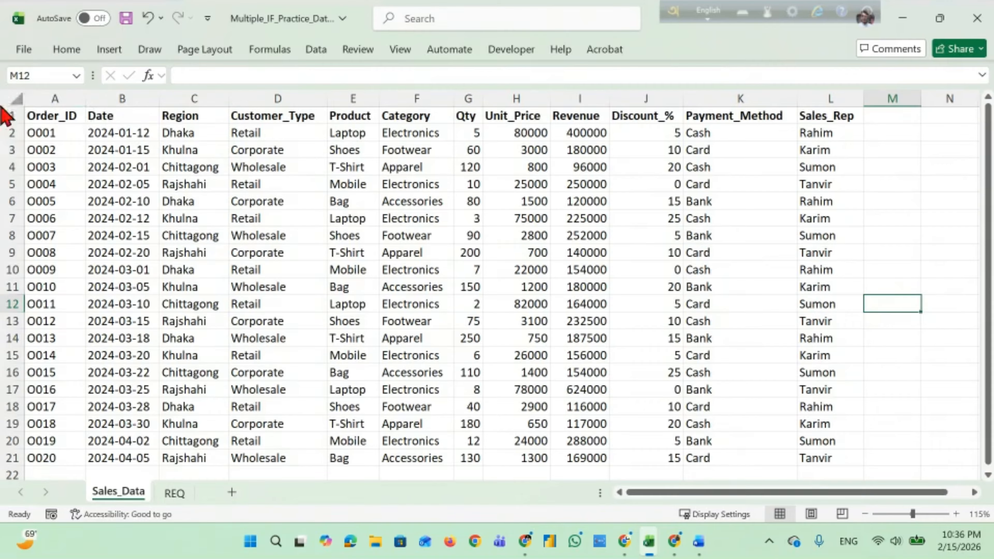
click(130, 150)
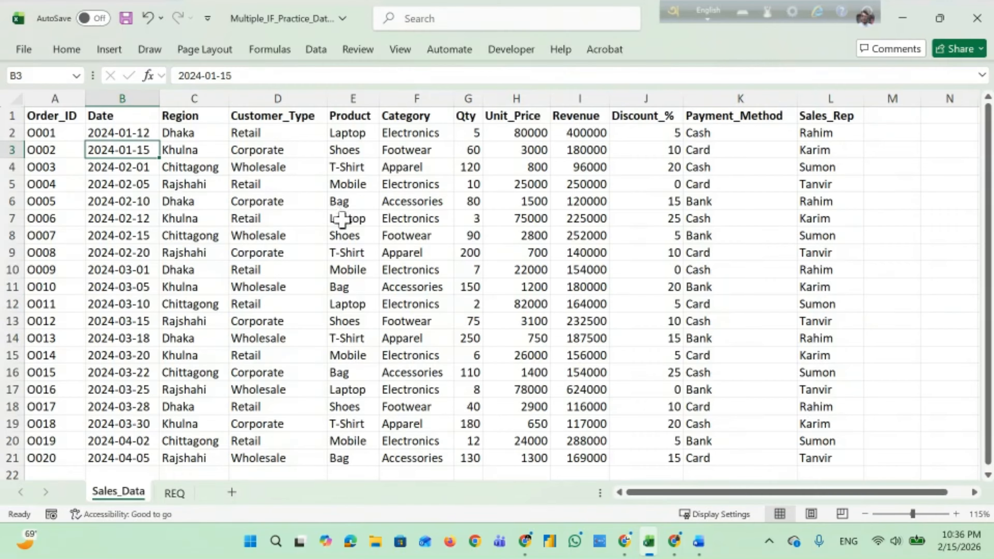
key(ctrl+t)
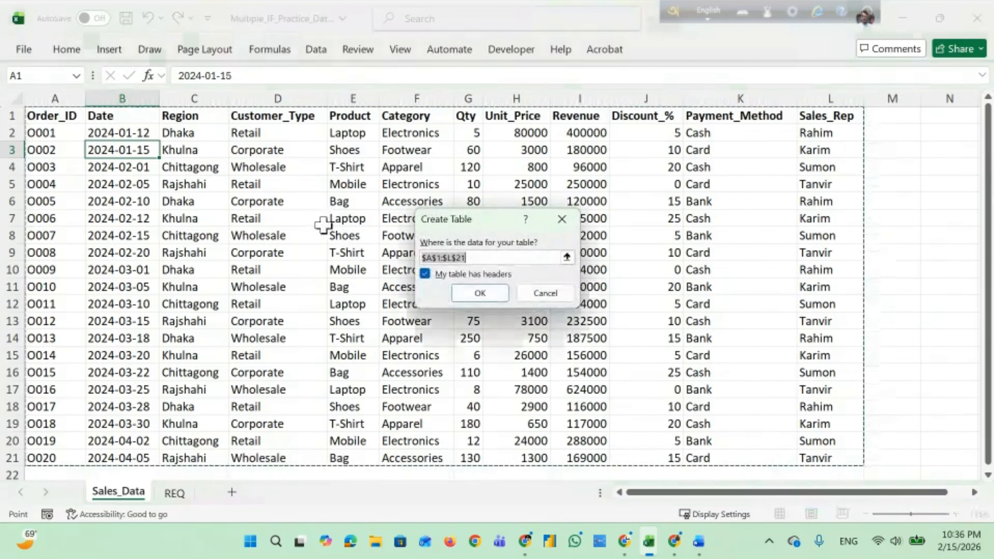
click(474, 293)
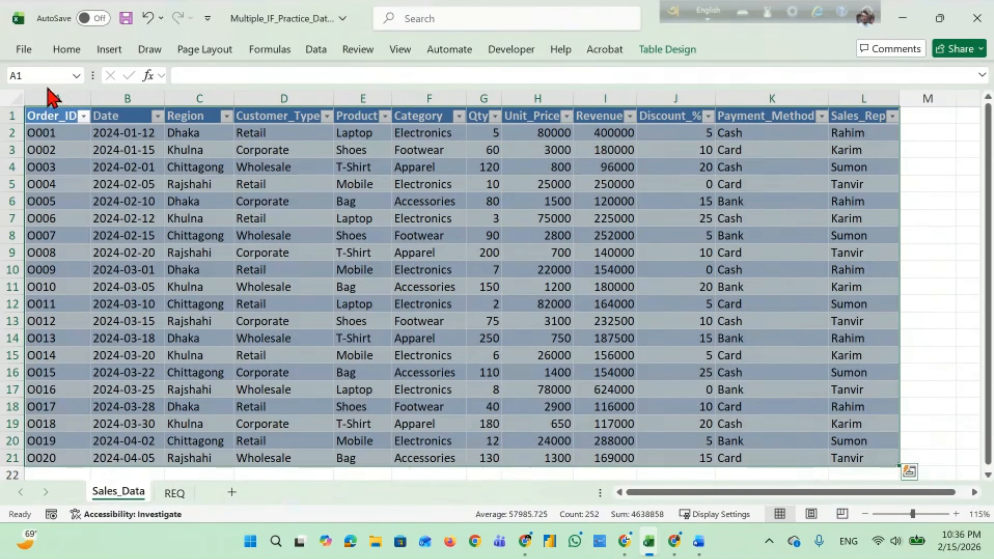
drag(167, 99, 161, 99)
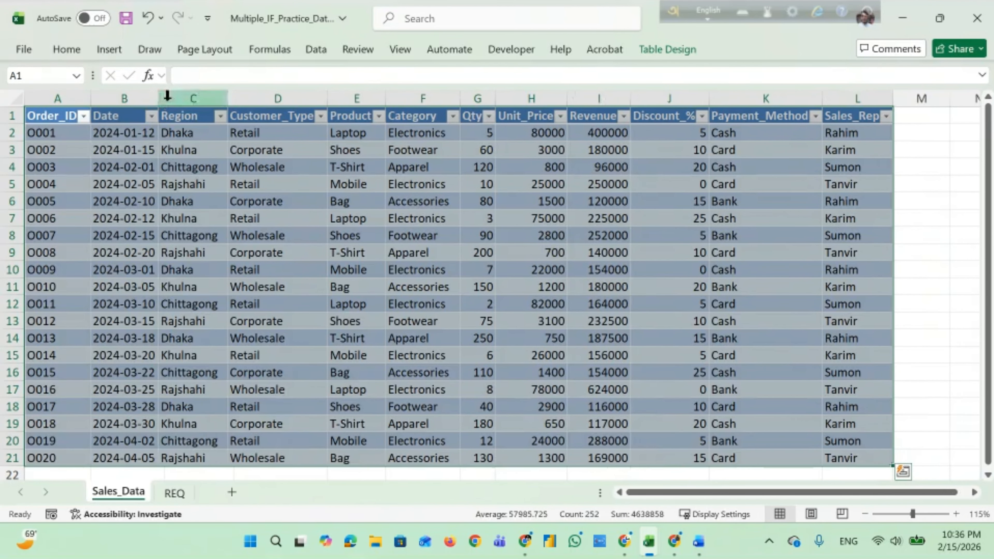
click(924, 251)
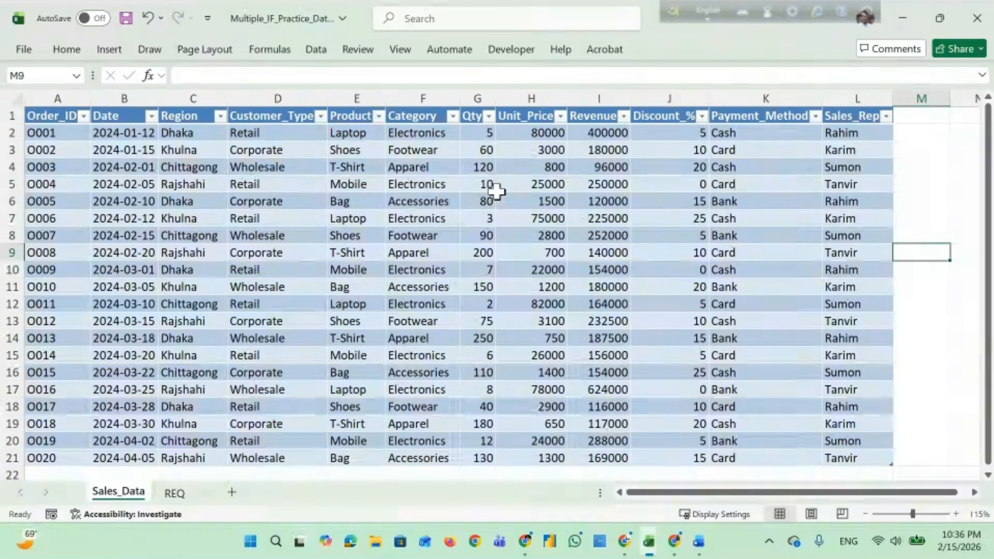
Slightly widen the Unit_Price column on the Sales_Data sheet.
drag(566, 98, 571, 98)
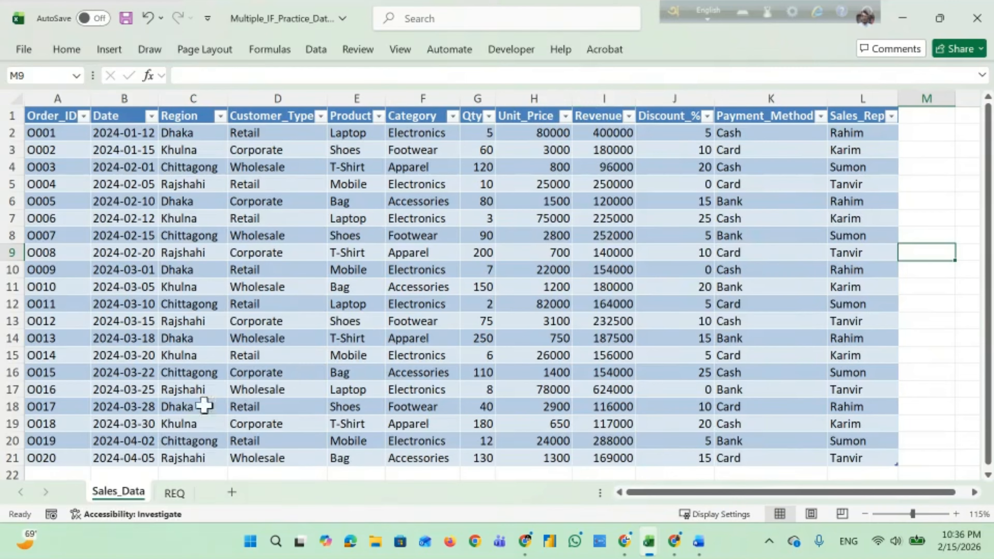
Review the Q1 to Q5 classification rules on the REQ sheet, from Order Type Classification through Mixed Logic.
click(174, 493)
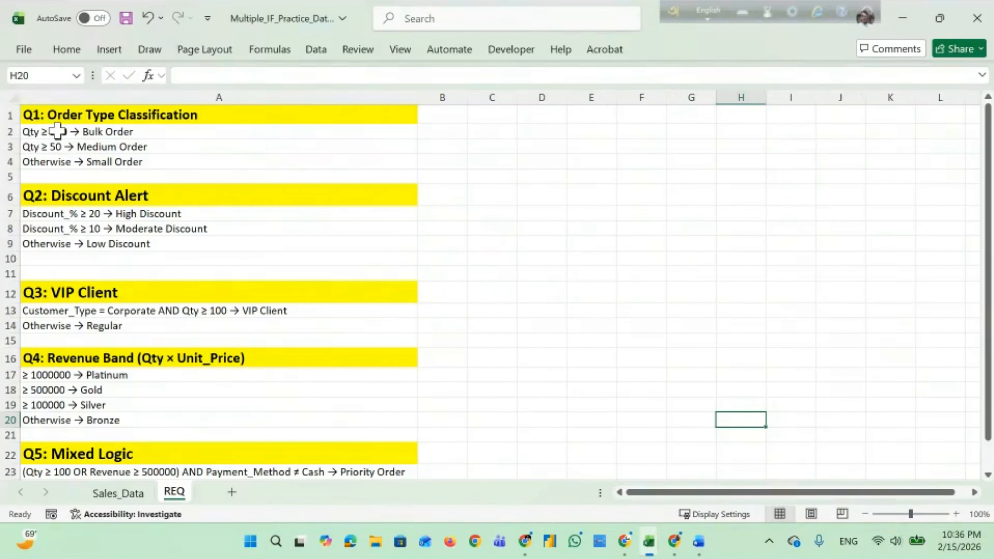
click(54, 133)
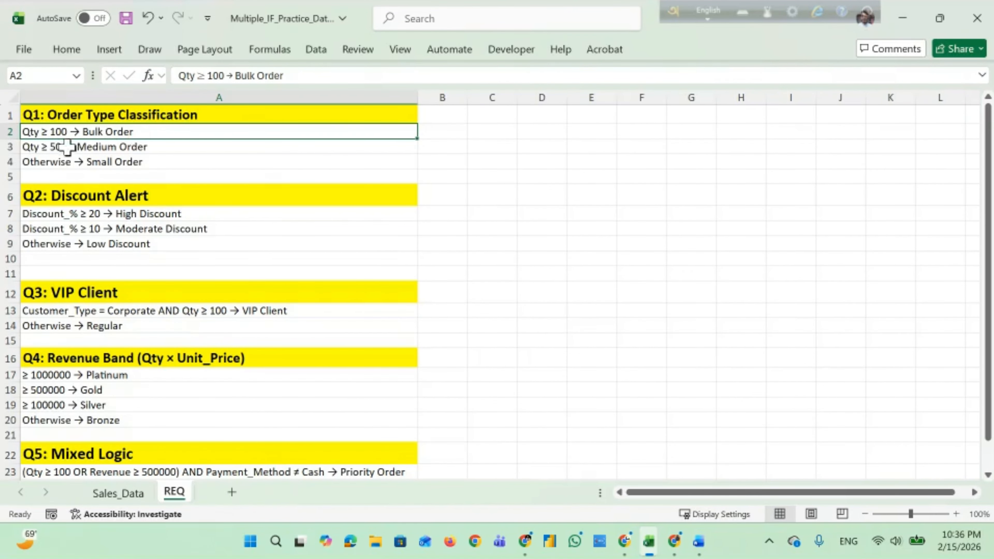
click(38, 148)
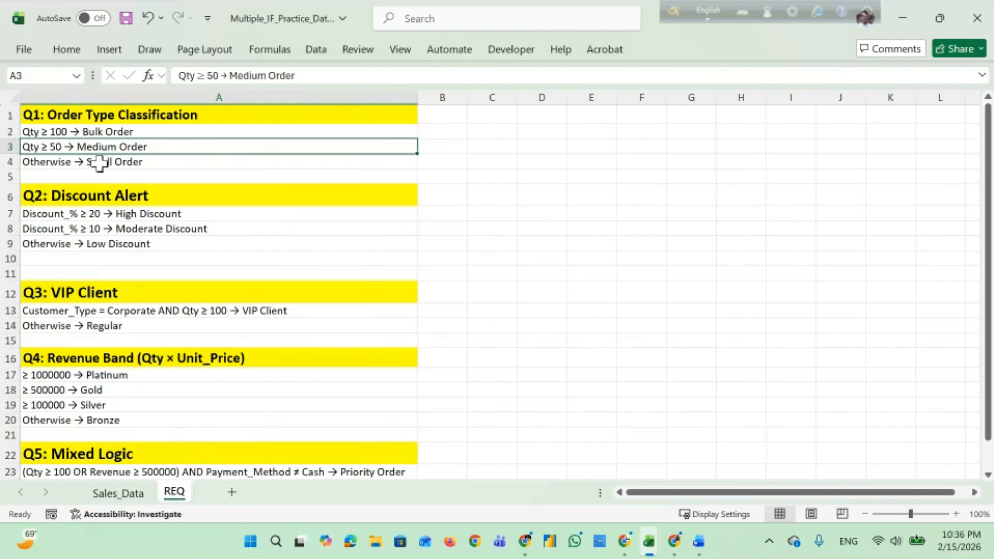
click(97, 192)
click(75, 214)
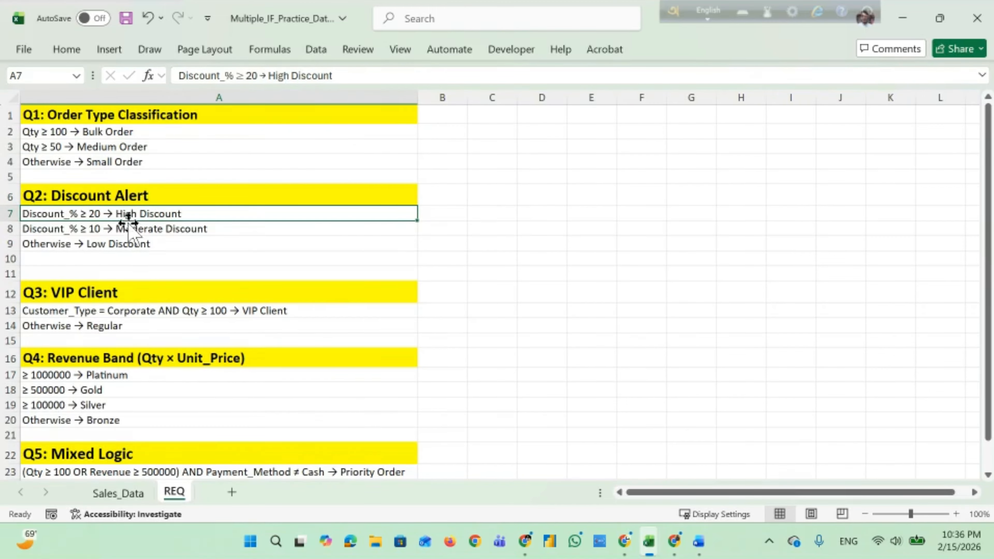
click(116, 229)
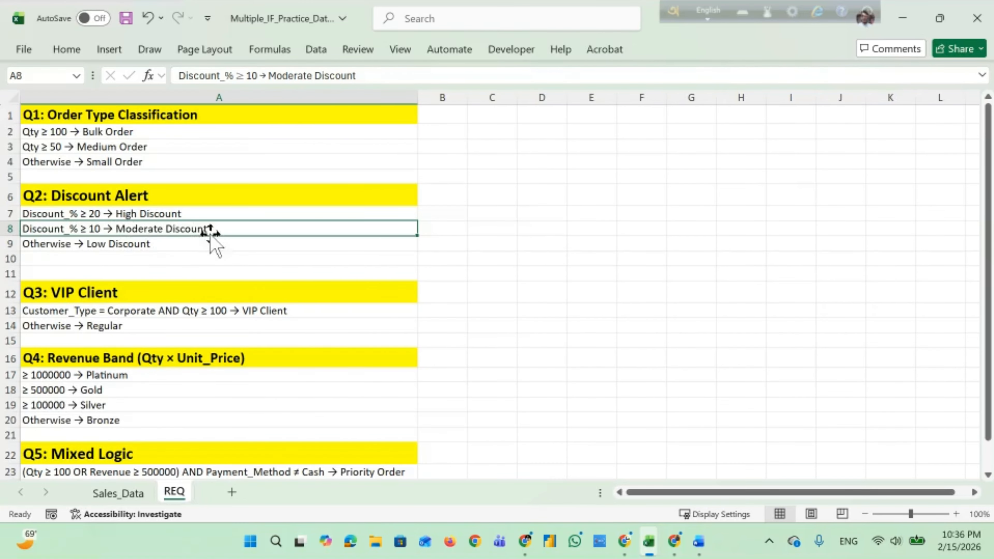
click(99, 243)
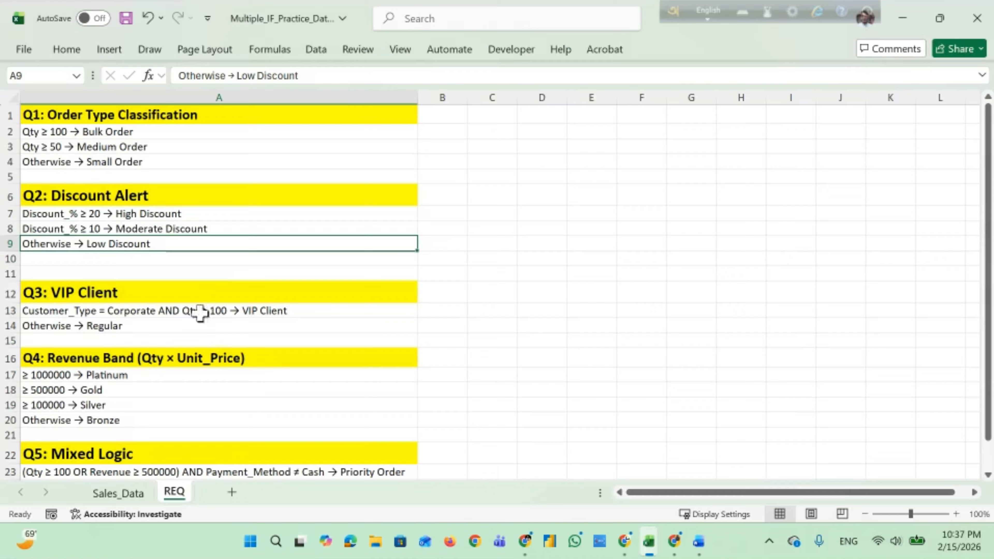
scroll(82, 344, down, 1)
scroll(114, 372, down, 1)
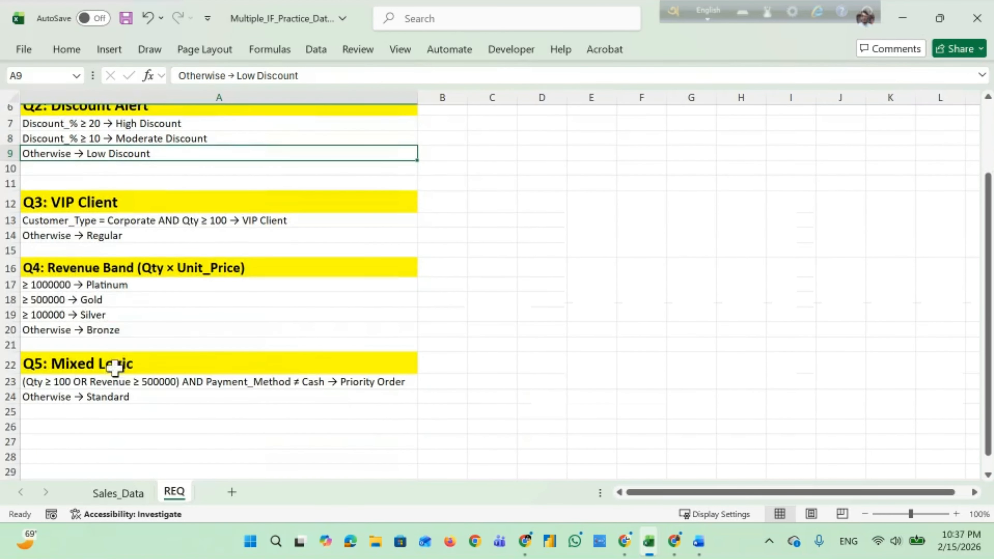
drag(41, 285, 99, 333)
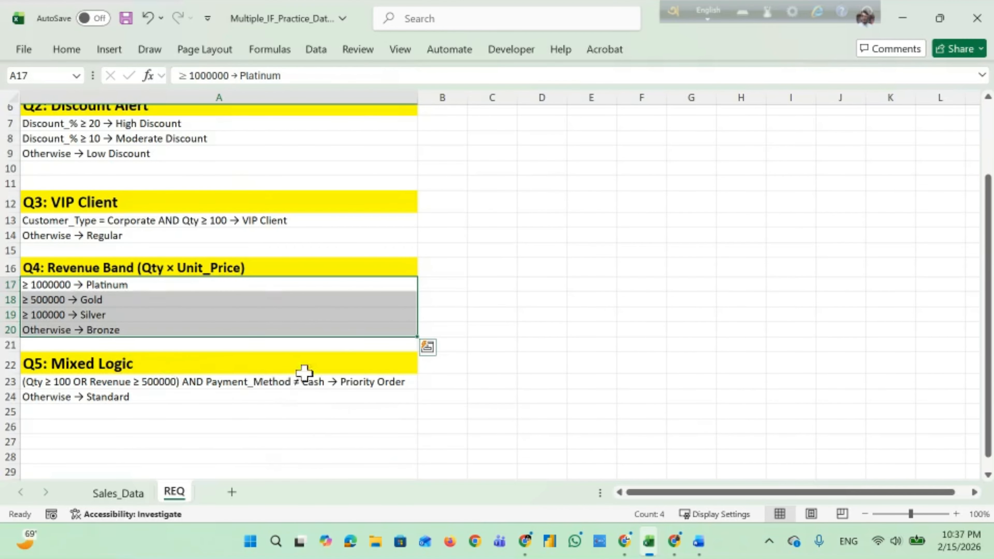
click(589, 364)
Examine the empty columns M and N beside Sales_Rep on the Sales_Data sheet and return to the first columns.
click(118, 492)
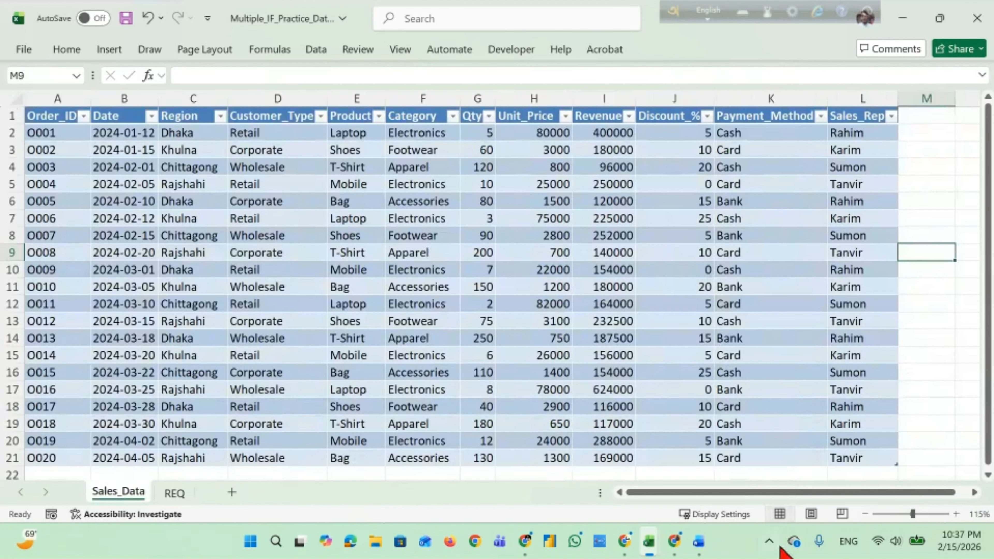
click(974, 492)
click(975, 492)
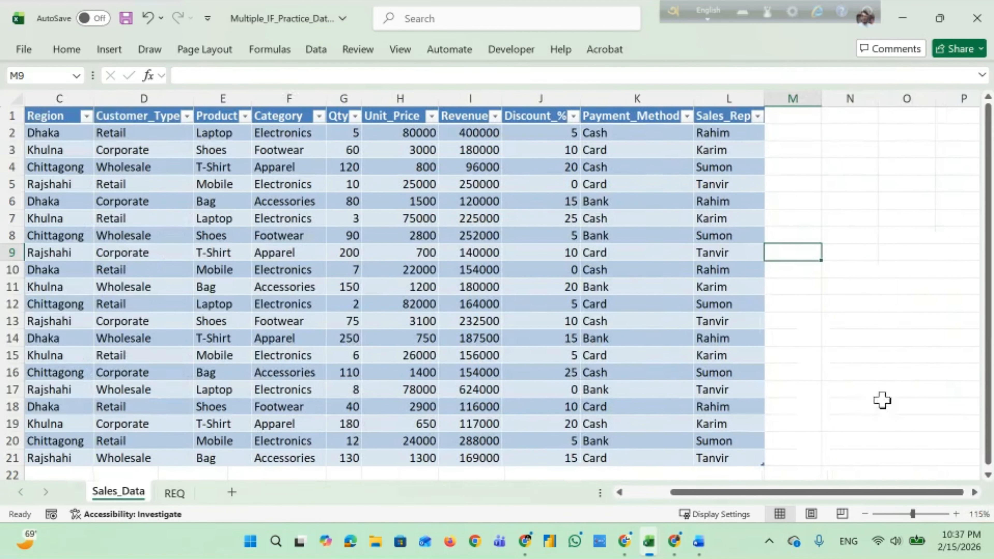
click(793, 136)
click(805, 115)
click(814, 146)
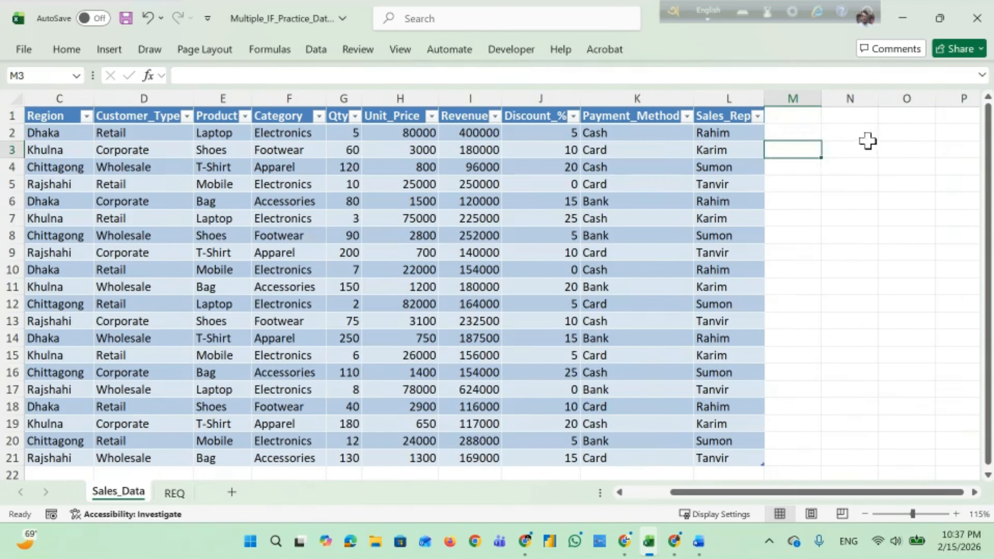
click(863, 135)
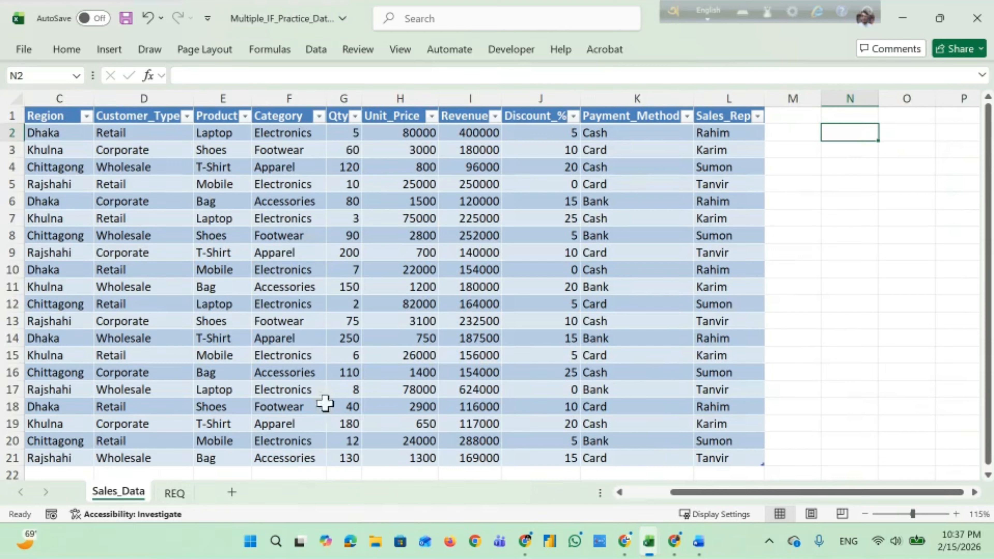
drag(685, 494, 628, 508)
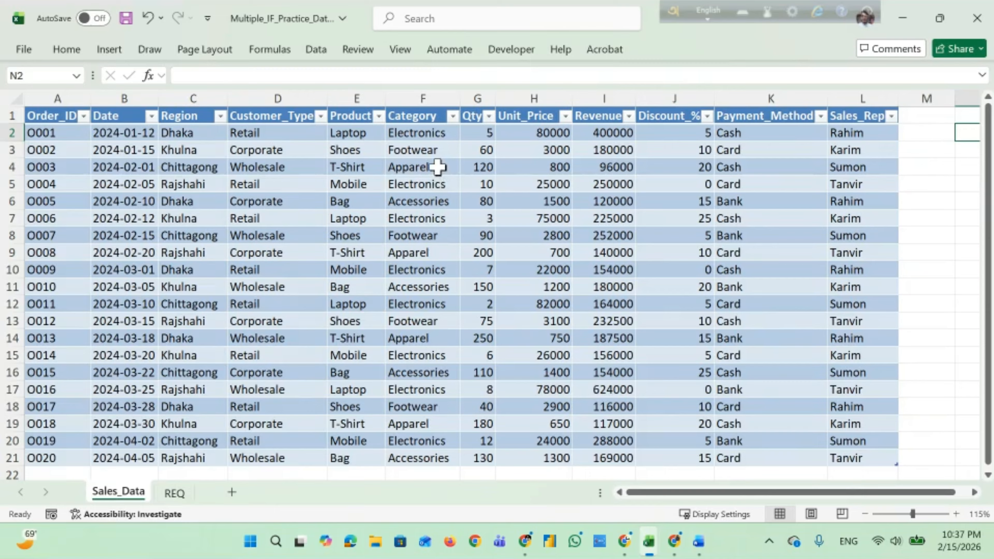
Capture a screenshot of the Sales_Data column letters, header row and first few records across columns A to L.
key(super+shift+s)
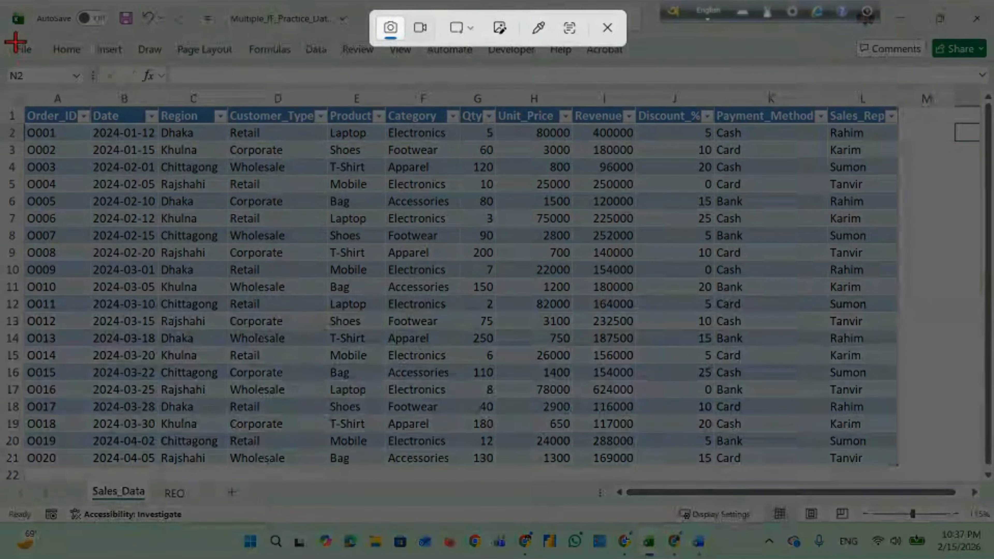
drag(1, 4, 48, 24)
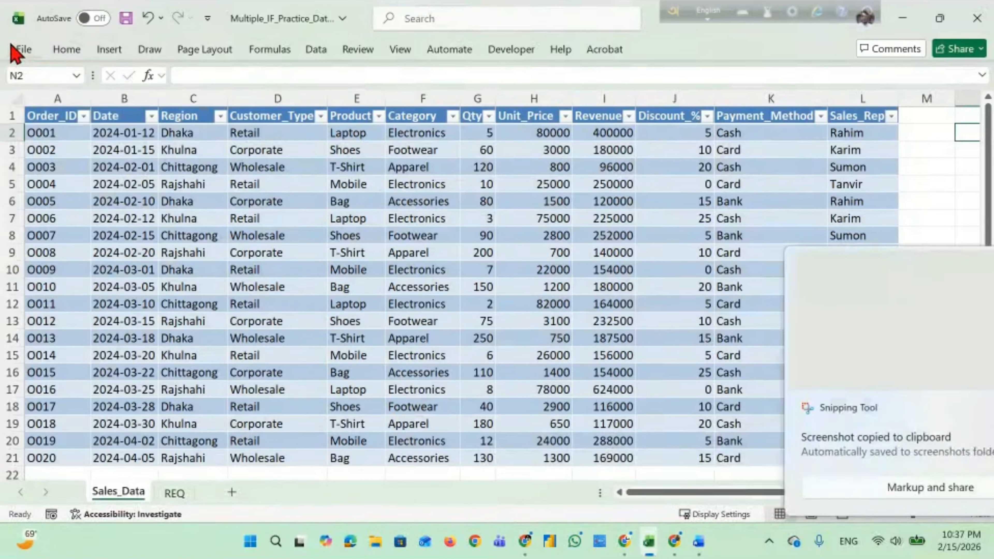
key(super+shift+s)
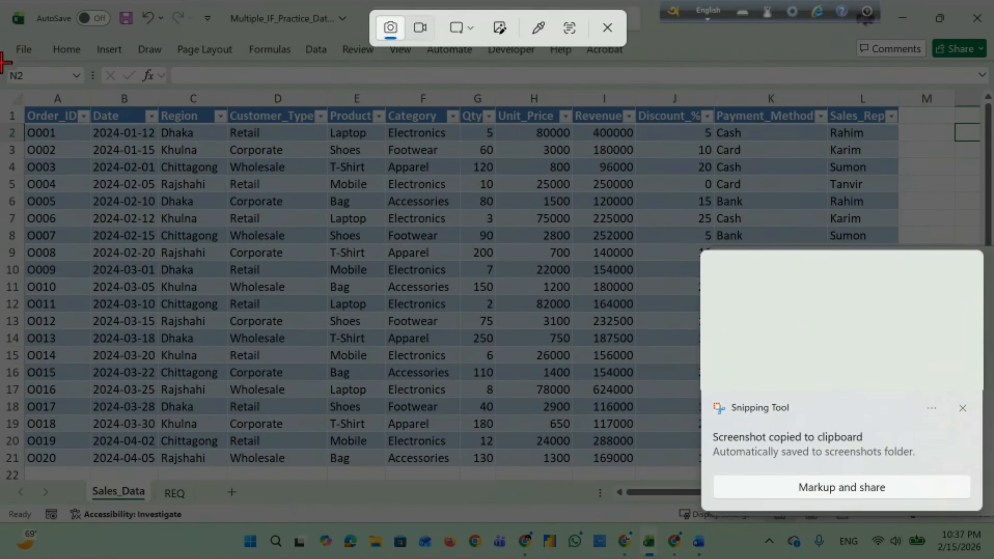
drag(3, 76, 917, 193)
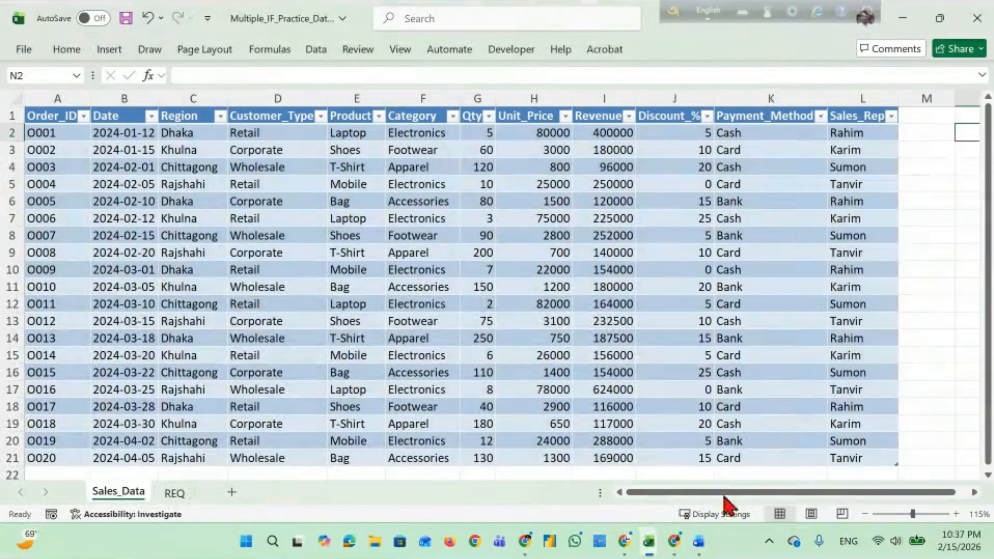
Switch to ChatGPT, attach the captured table screenshot to a new chat and begin the prompt with "tumi amar da".
mouse_move(625, 548)
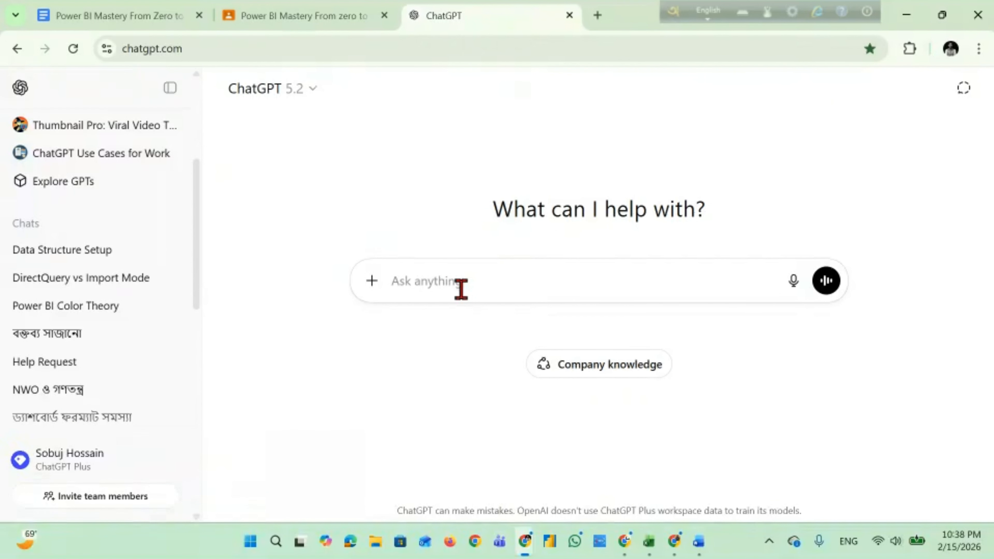
click(438, 281)
key(ctrl+v)
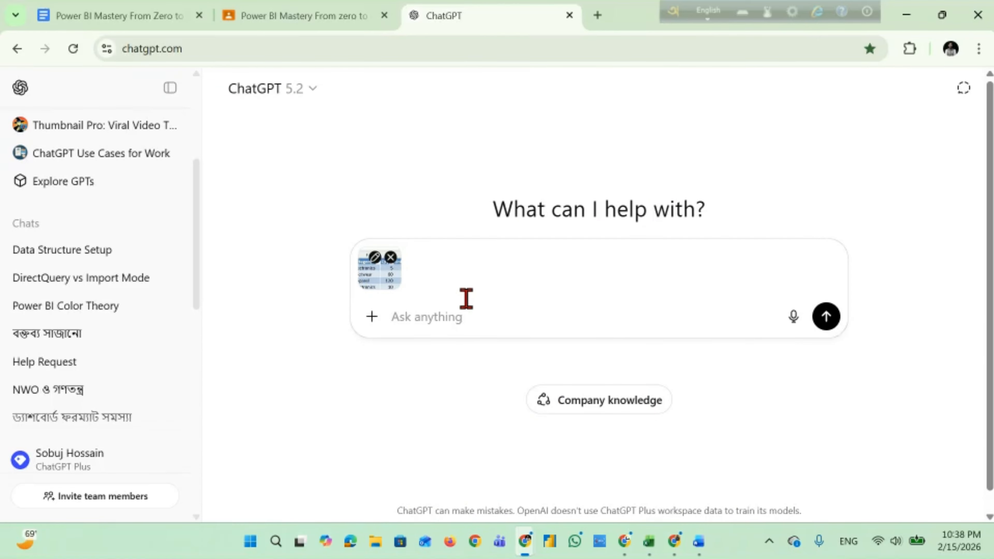
text(tumi)
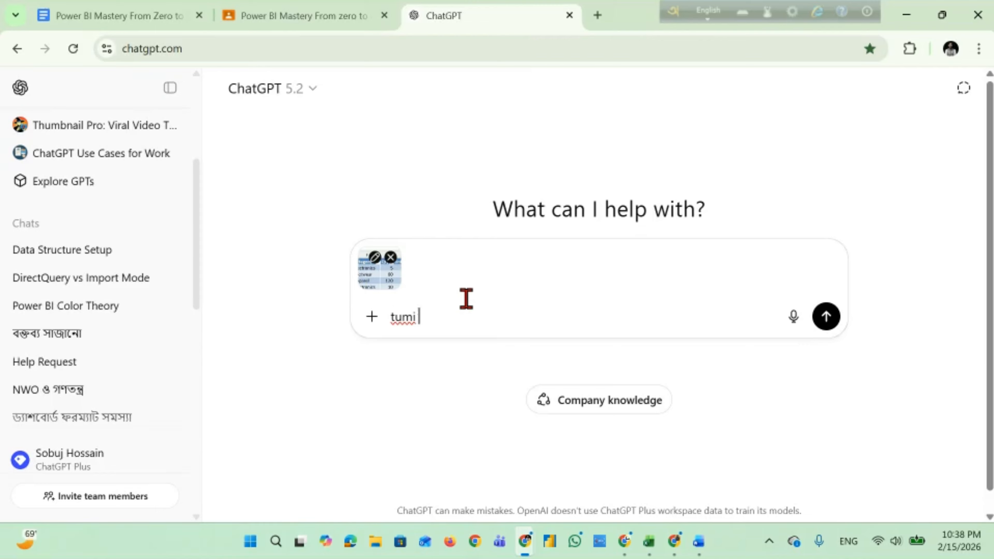
text( amar da)
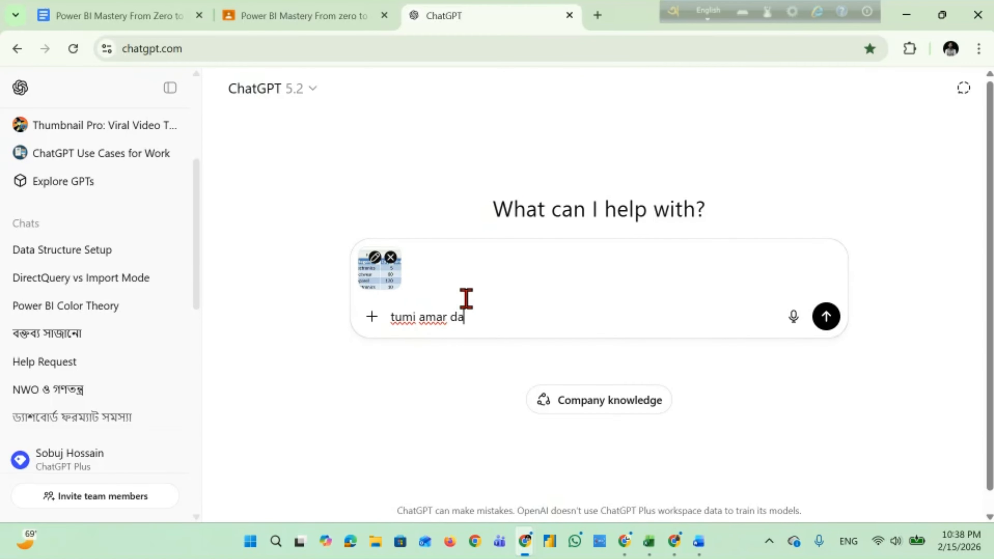
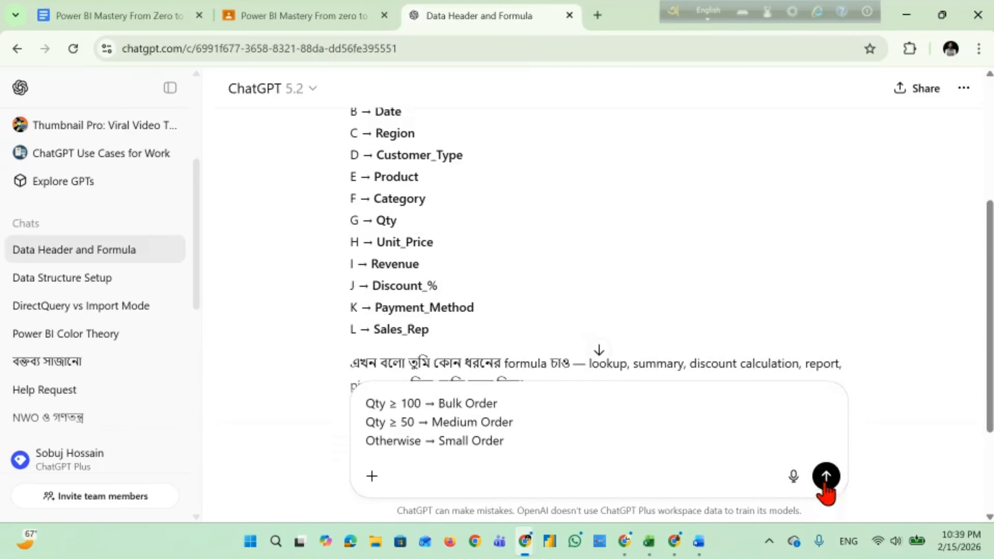
Send ChatGPT the rules Qty ≥ 100 Bulk Order, Qty ≥ 50 Medium Order, otherwise Small Order, and copy the formula it provides.
click(823, 481)
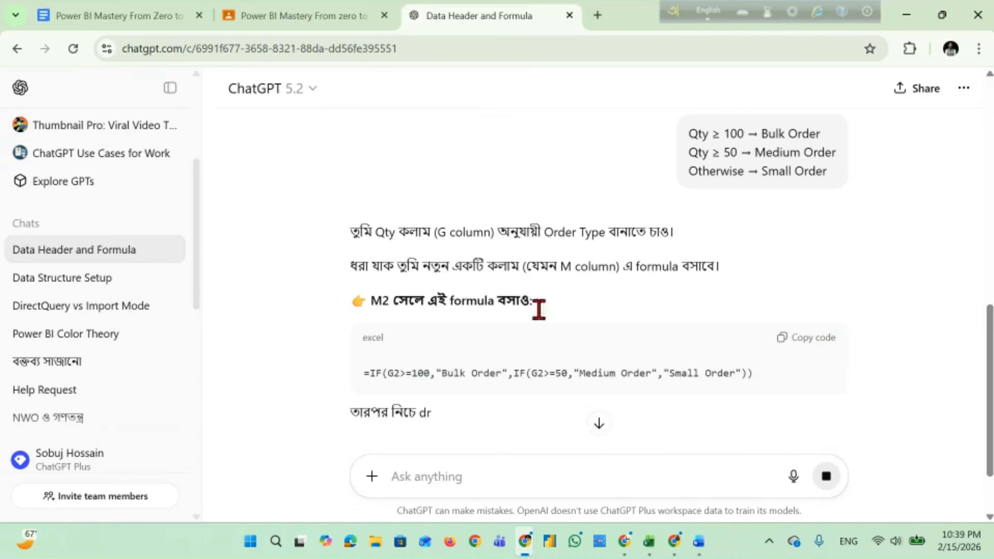
click(786, 345)
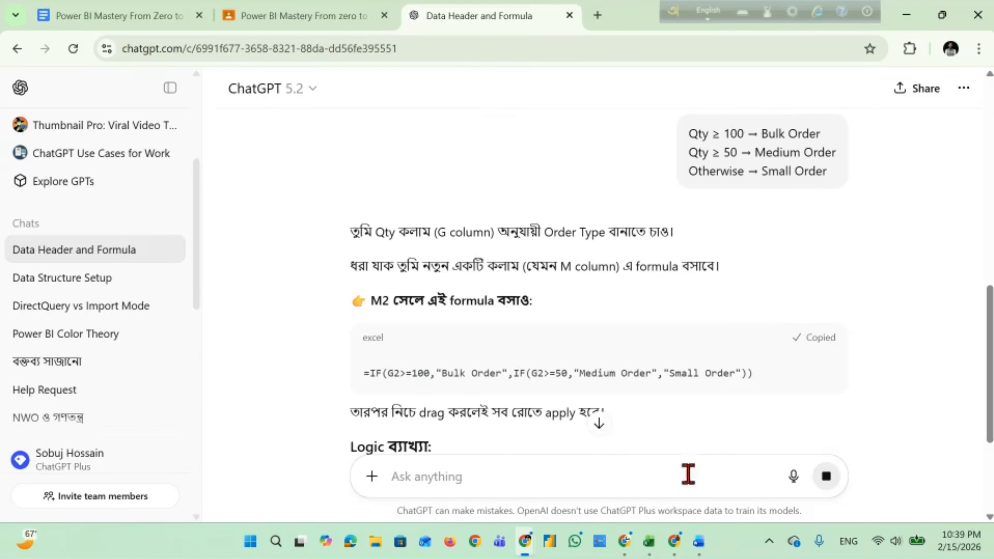
Switch to the Multiple_IF_Practice workbook and enter =IF(G2>=100,"Bulk Order",IF(G2>=50,"Medium Order","Small Order")) in Sales_Data cell M2.
mouse_move(646, 542)
click(900, 462)
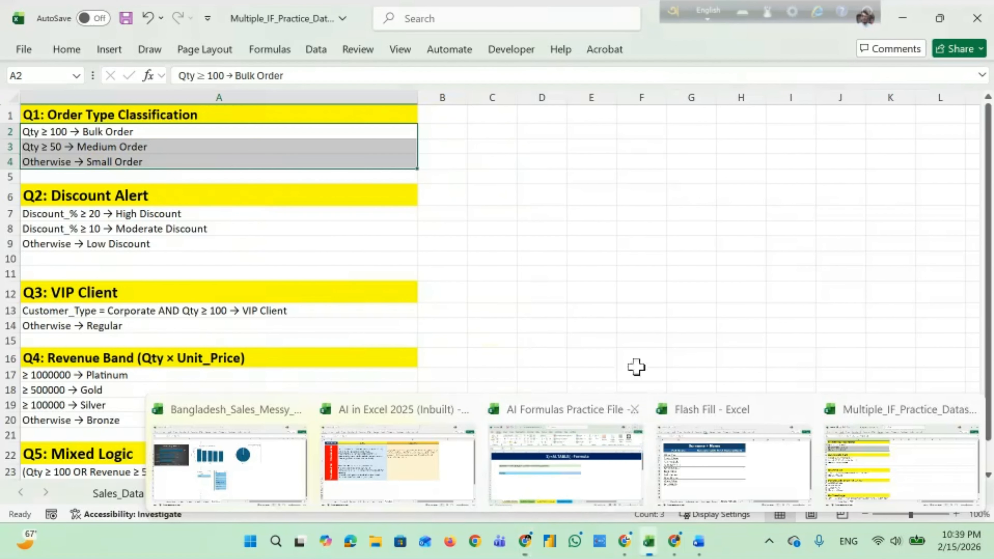
click(119, 494)
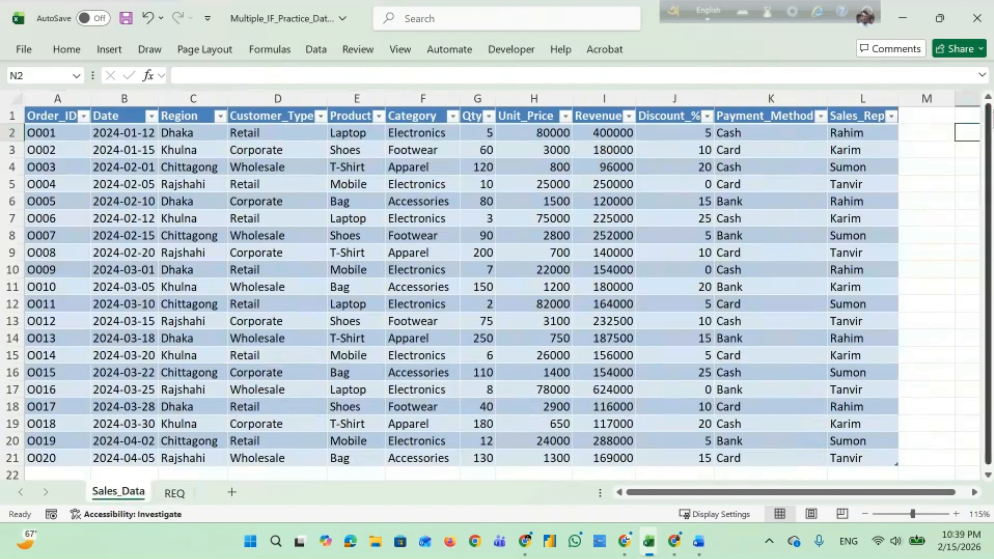
click(934, 132)
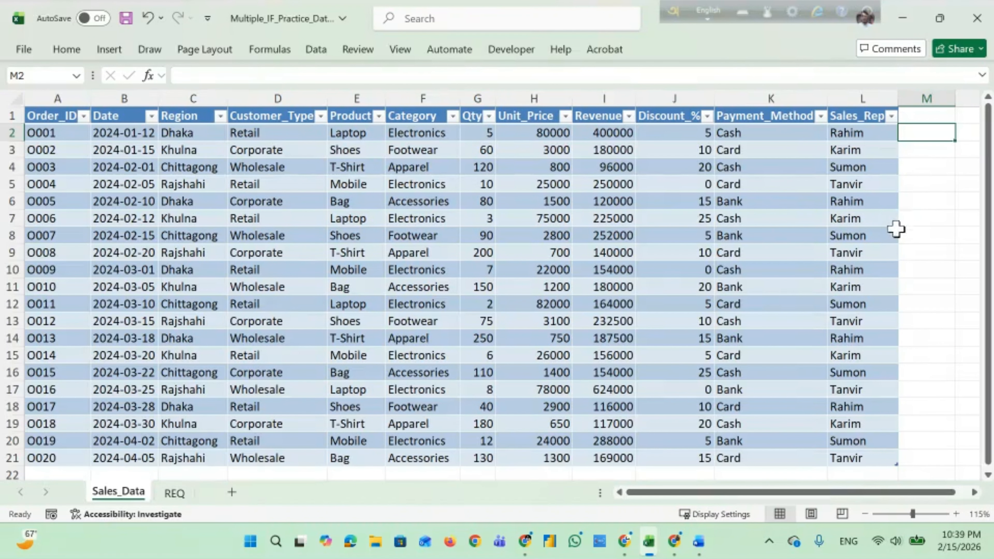
text(=IF(G2>=100,"Bulk Order",IF(G2>=50,"Medium Order","Small Order")))
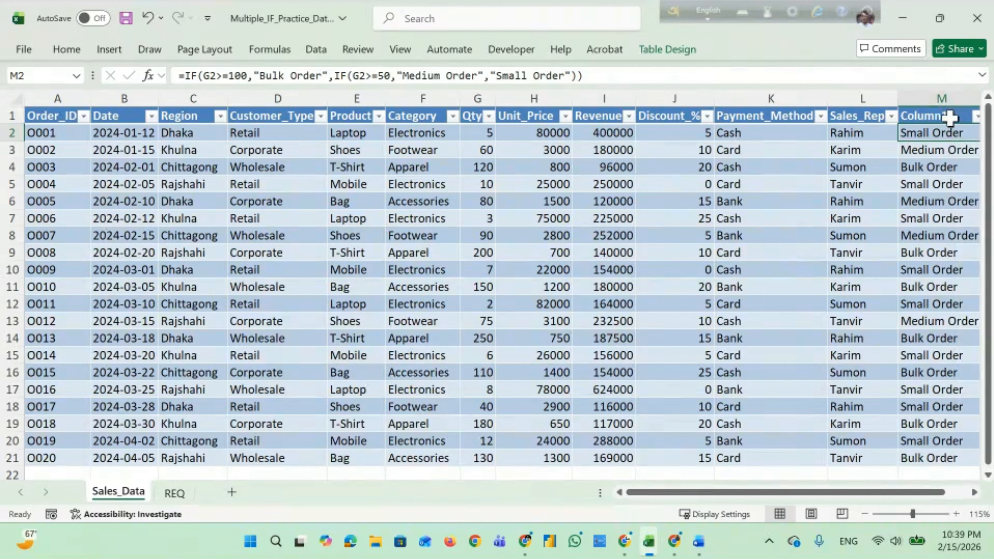
Check the order classifications in column M of Sales_Data and the Q1 and Q2 rules on the REQ sheet.
drag(934, 493, 716, 497)
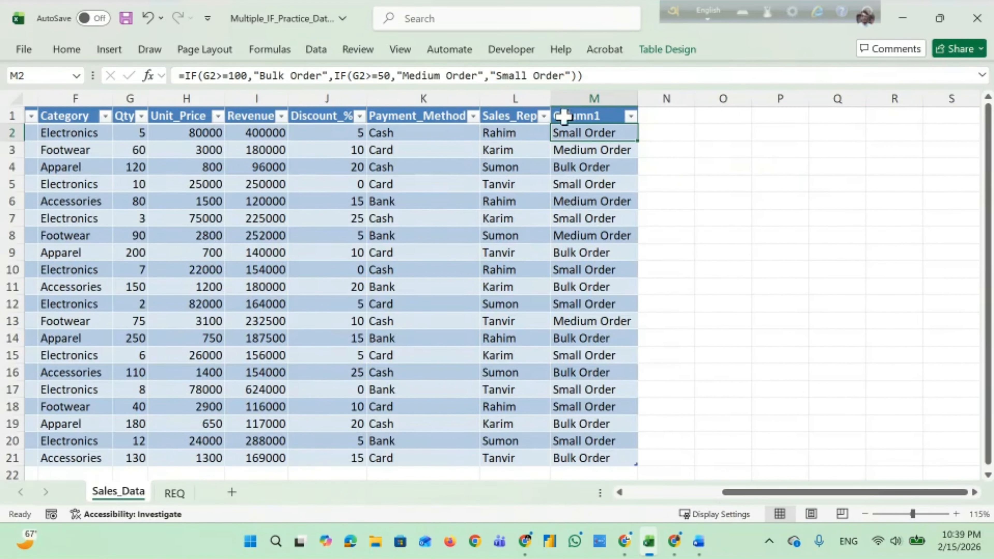
click(576, 145)
click(578, 173)
click(716, 274)
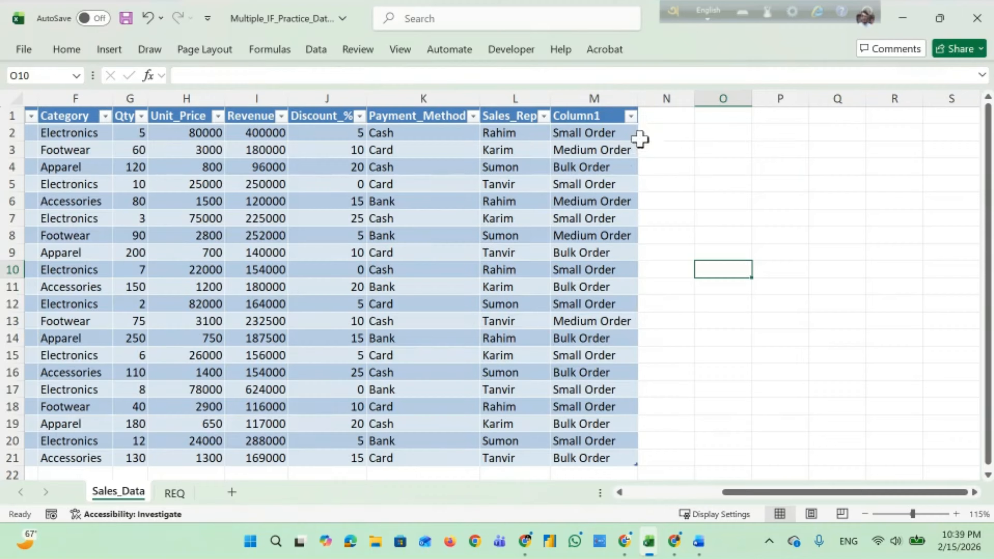
click(653, 119)
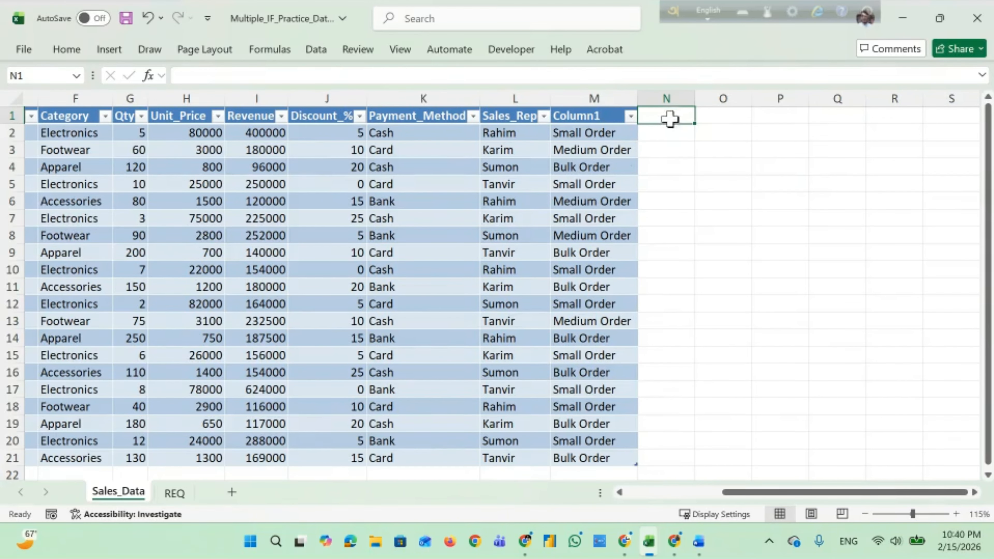
click(601, 111)
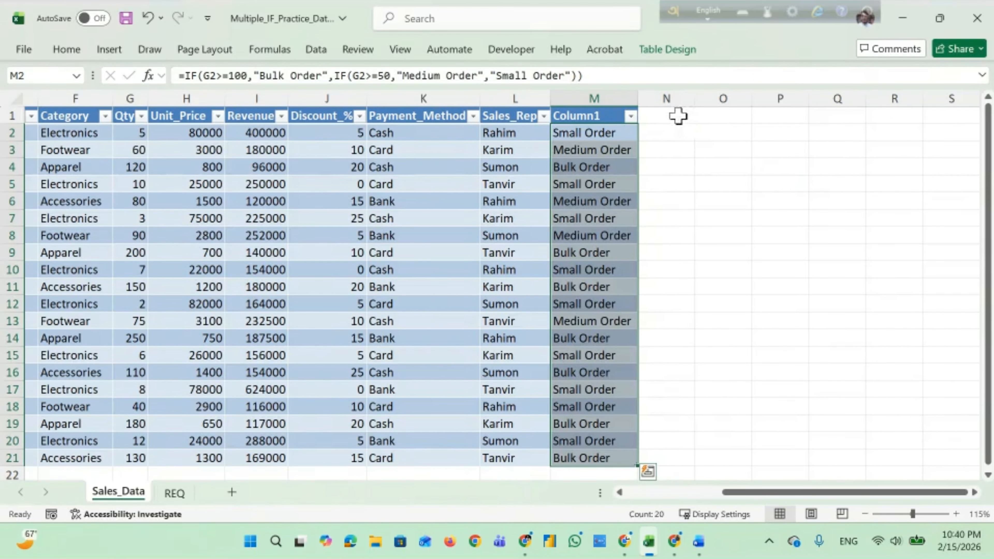
click(174, 493)
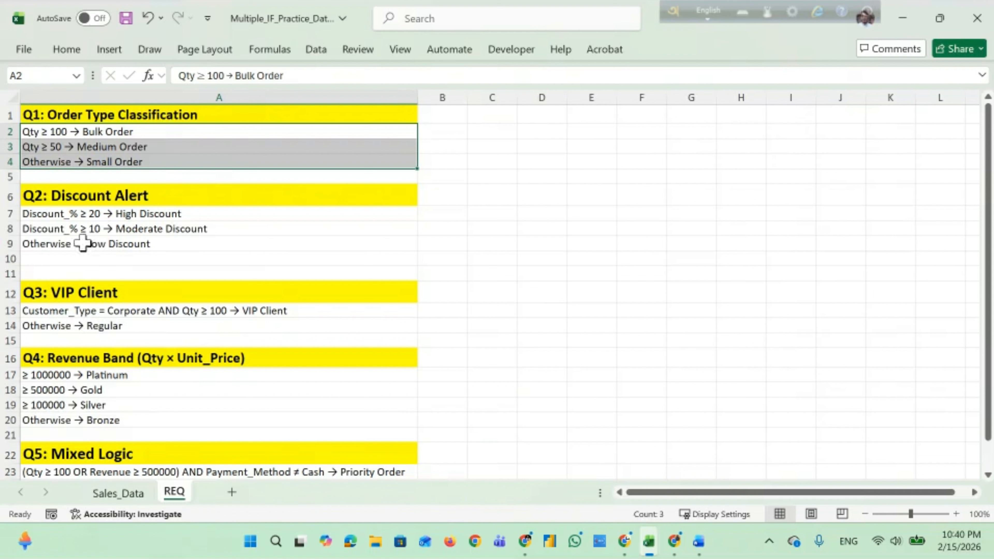
click(135, 493)
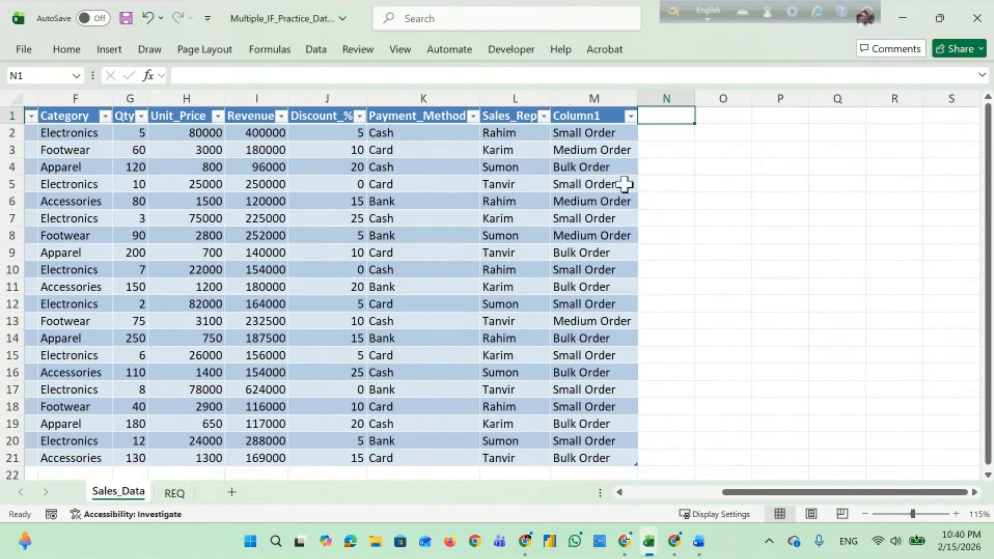
Check the nested IF formula in Sales_Data cell M2 against the Q1 order type rules on the REQ sheet and the Qty column.
drag(763, 492, 610, 492)
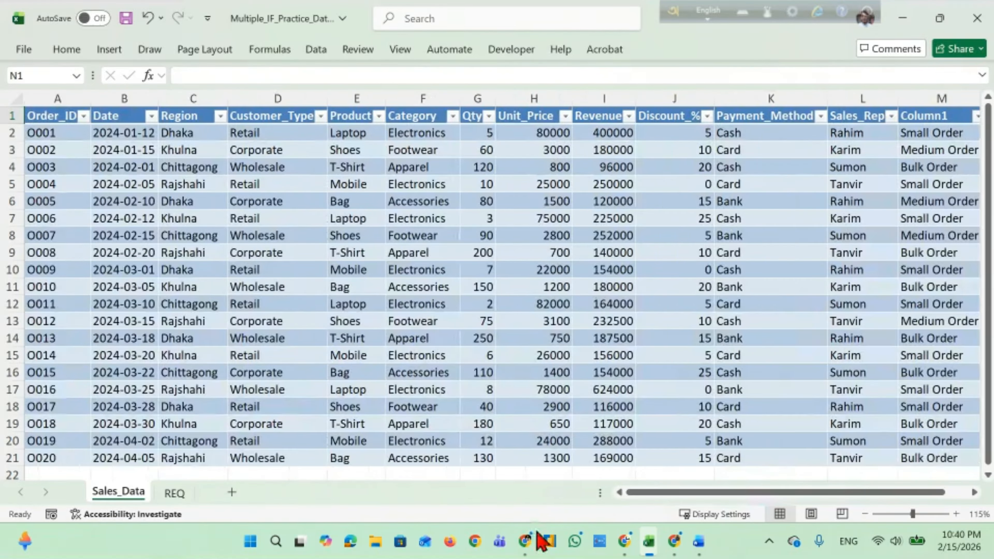
click(173, 493)
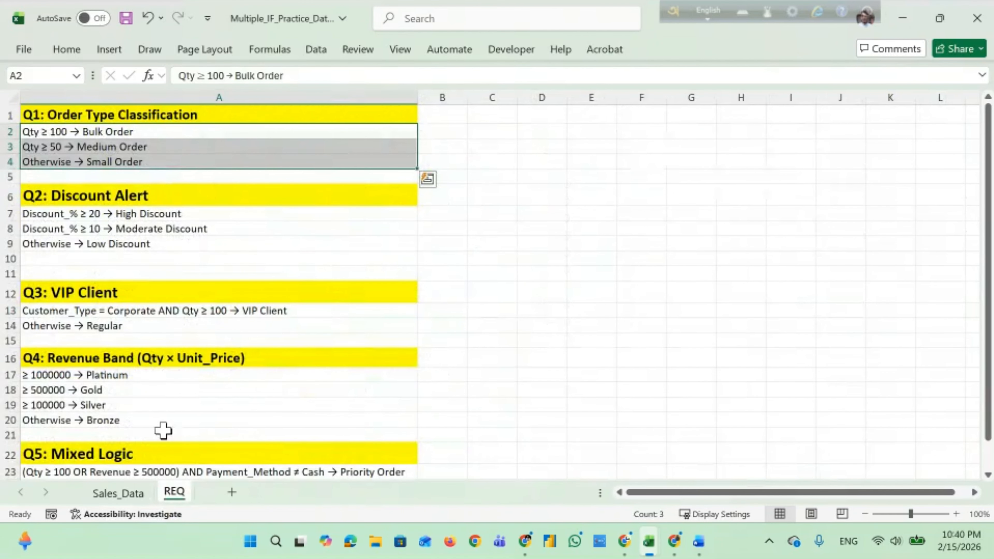
click(125, 494)
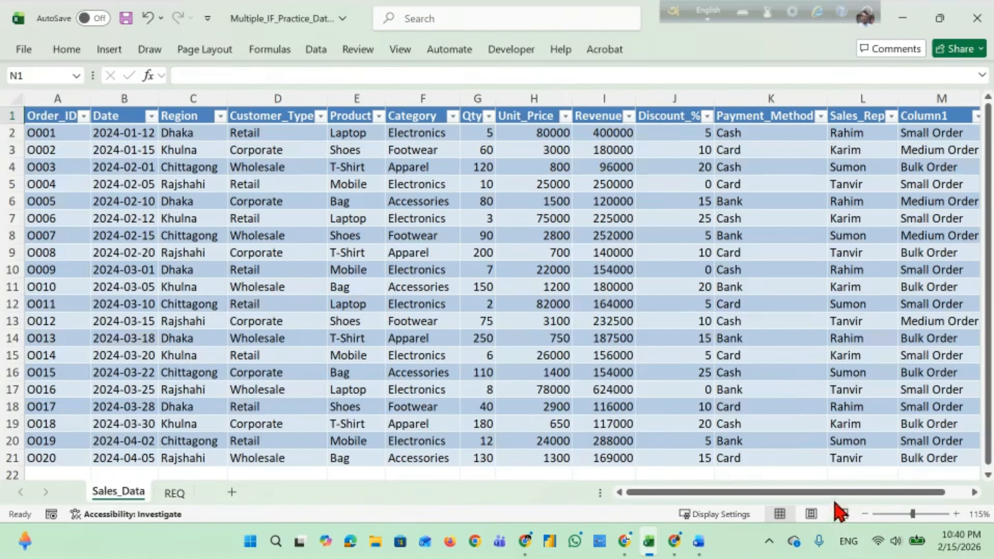
drag(841, 492, 857, 490)
click(863, 133)
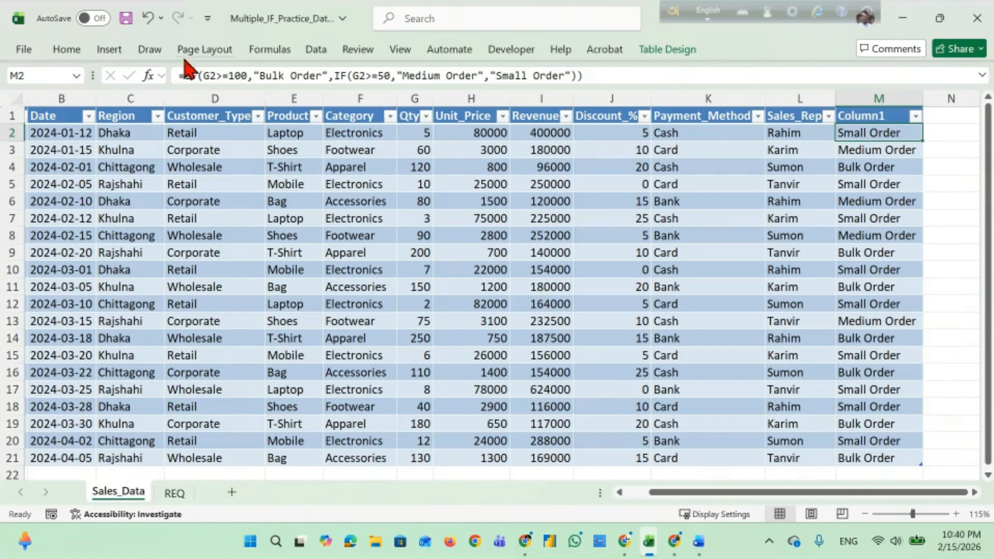
click(207, 74)
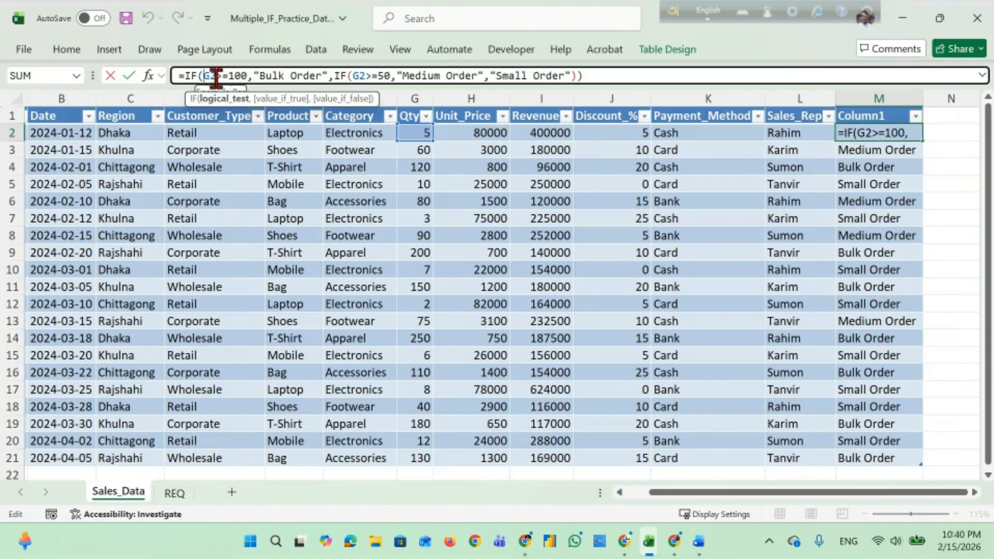
drag(720, 493, 670, 501)
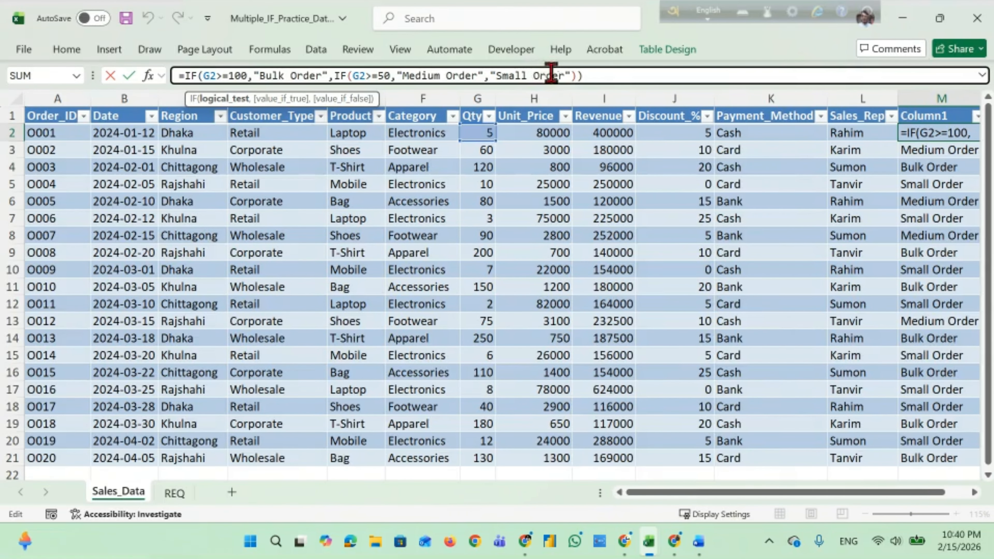
key(Return)
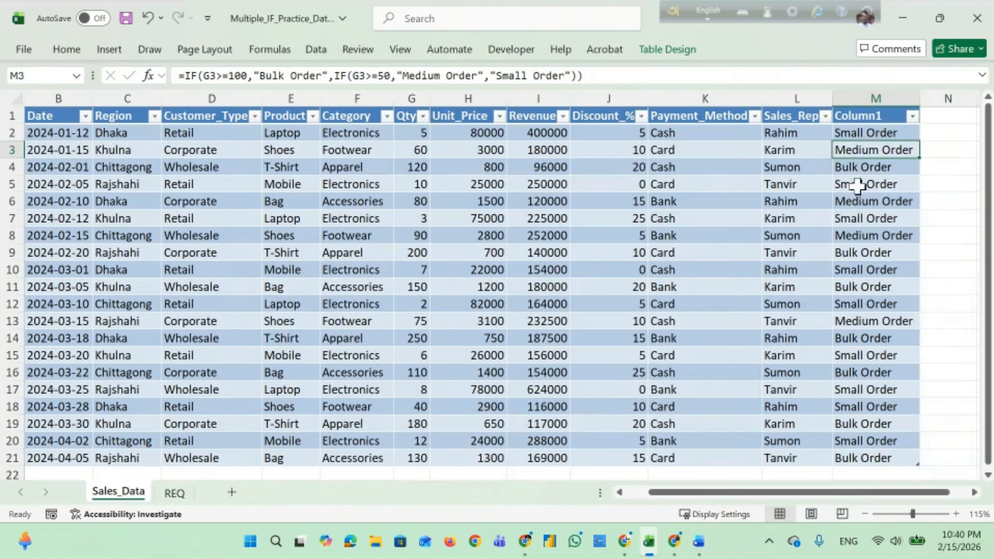
click(863, 133)
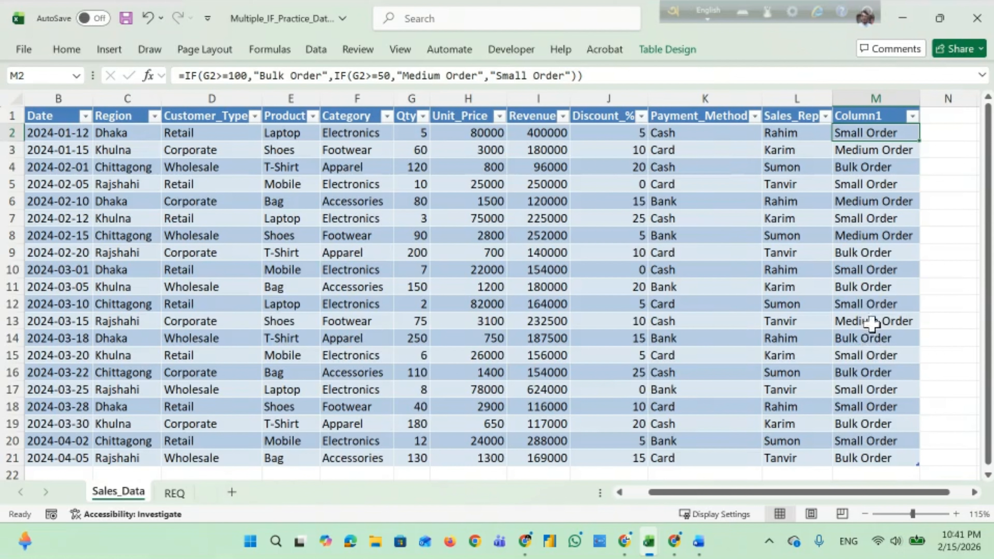
click(868, 218)
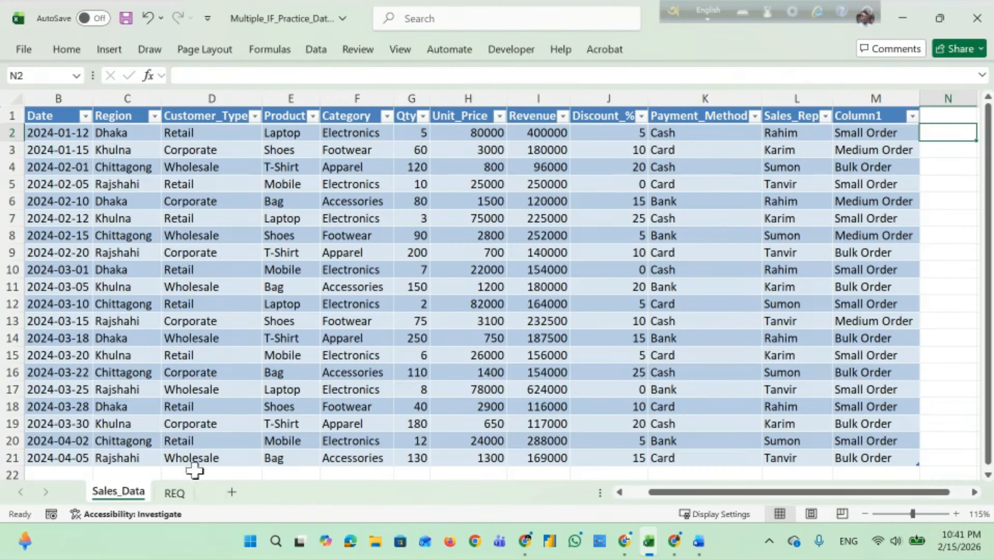
Copy the Q2 Discount Alert rules from REQ cells A7:A9 and send them to ChatGPT as text only, without the pasted image.
click(174, 493)
drag(40, 213, 276, 246)
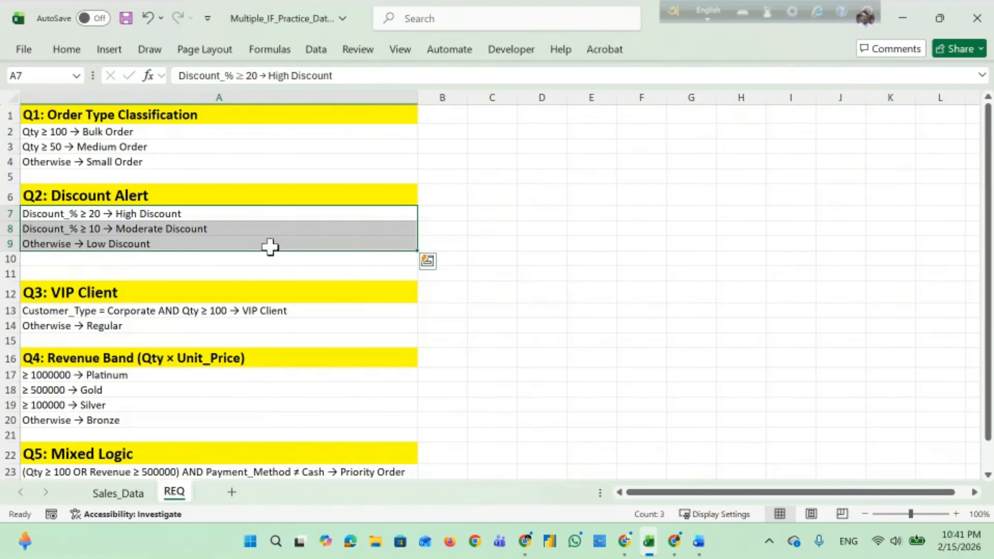
key(ctrl+c)
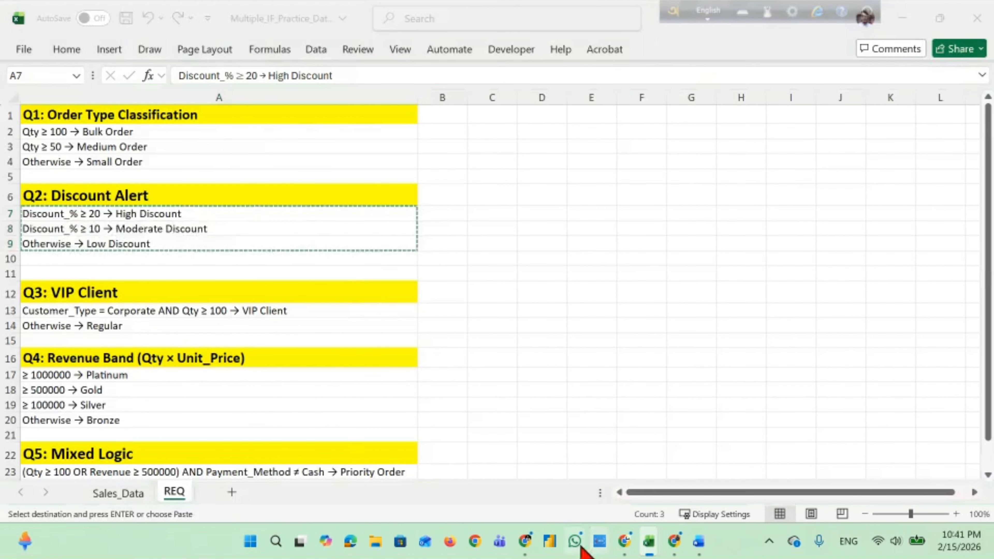
click(524, 541)
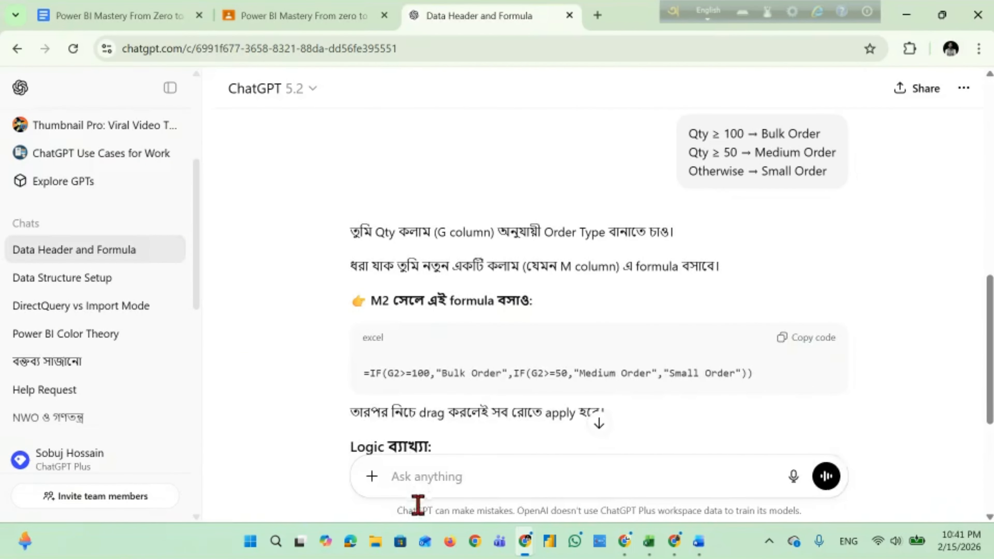
key(ctrl+v)
click(391, 344)
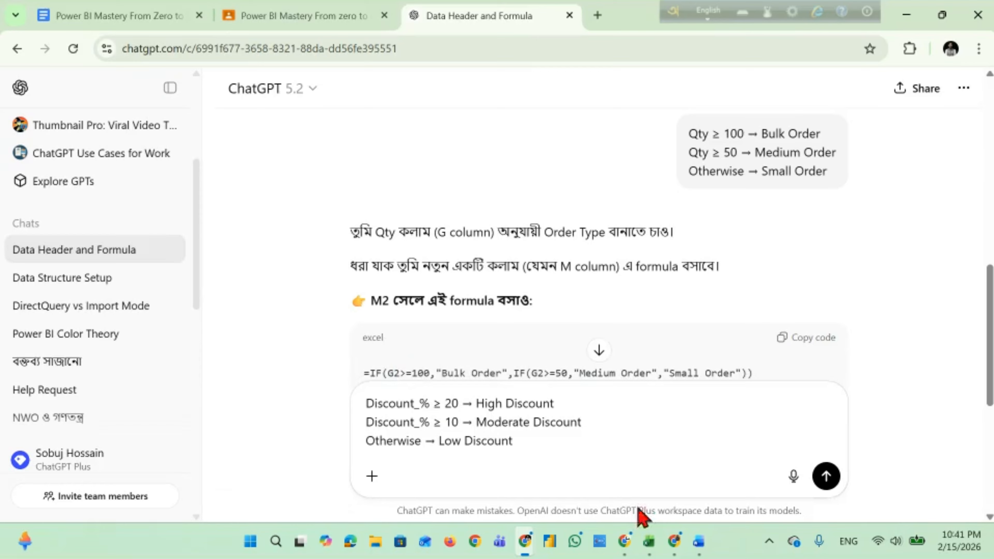
click(826, 476)
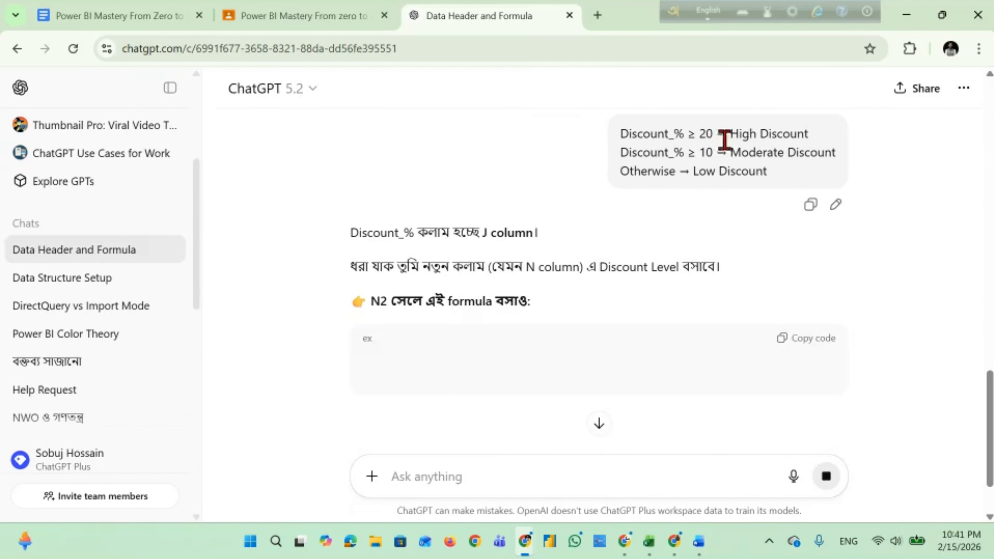
Copy ChatGPT's formula and paste =IF(J2>=20,"High Discount",IF(J2>=10,"Moderate Discount","Low Discount")) into Sales_Data cell N2 of the Multiple_IF_Practice workbook.
scroll(465, 343, down, 1)
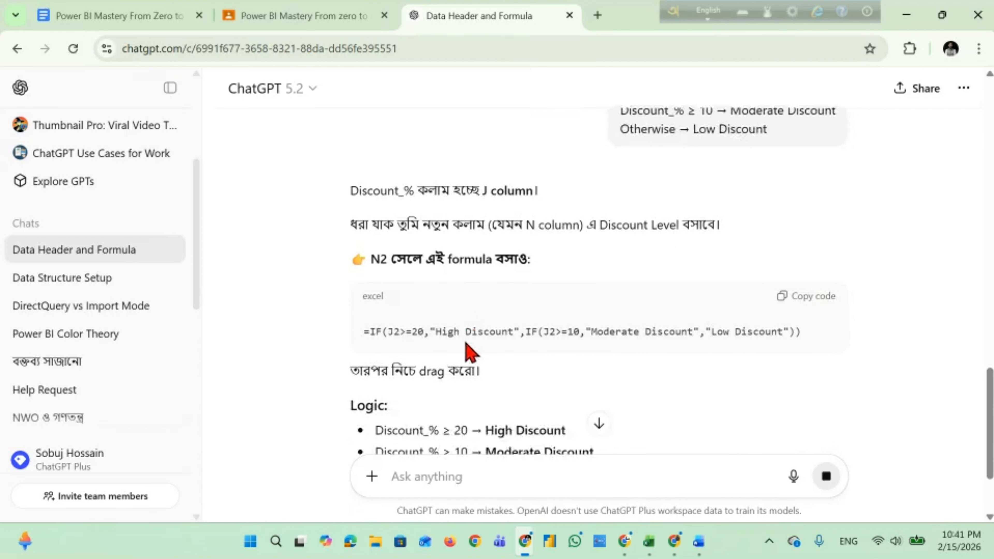
scroll(468, 351, down, 1)
click(785, 260)
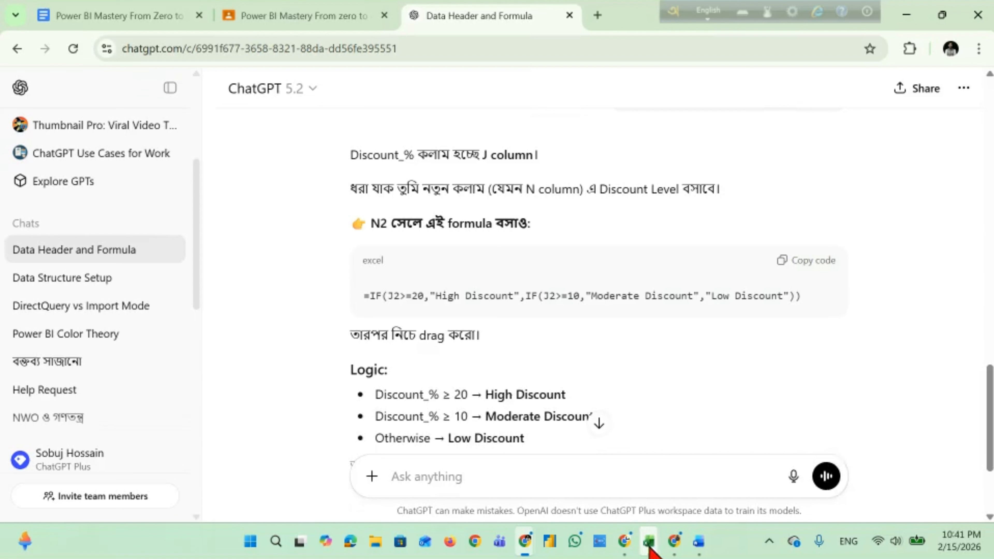
mouse_move(648, 549)
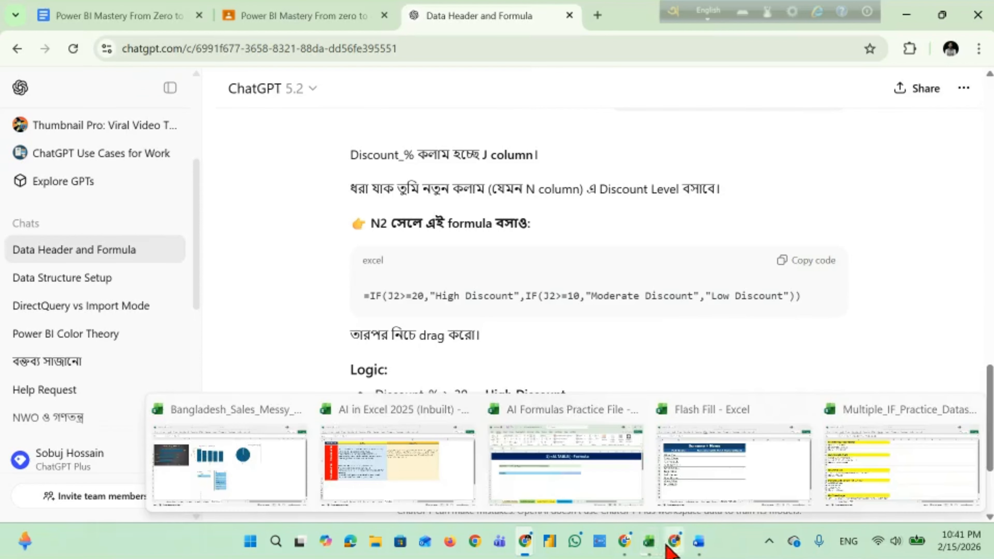
key(alt)
key(Tab)
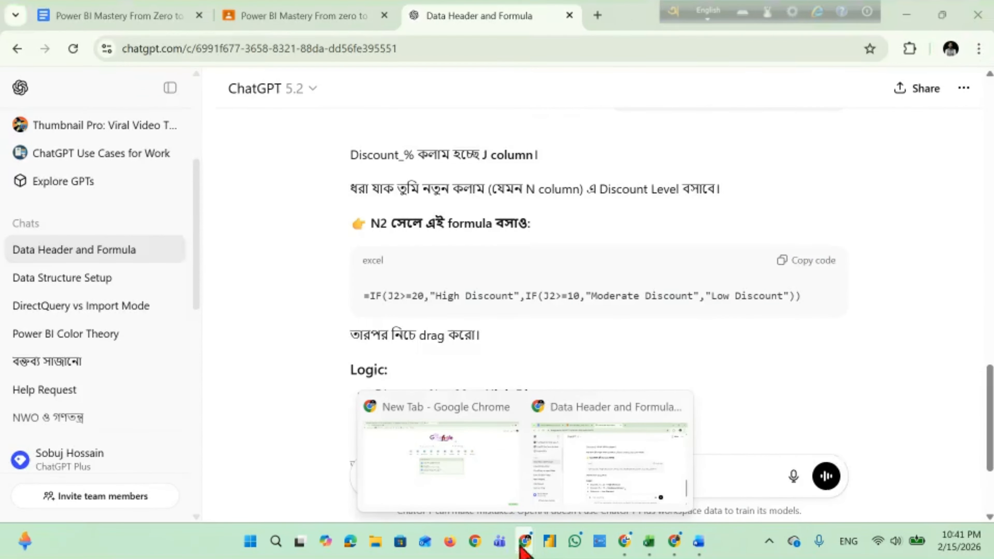
key(alt+Tab)
click(118, 493)
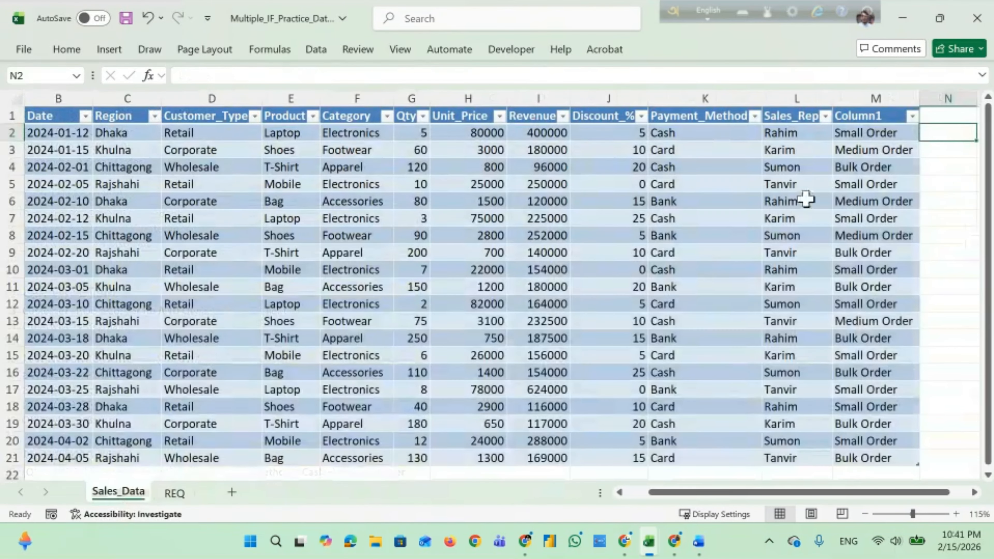
key(ctrl+v)
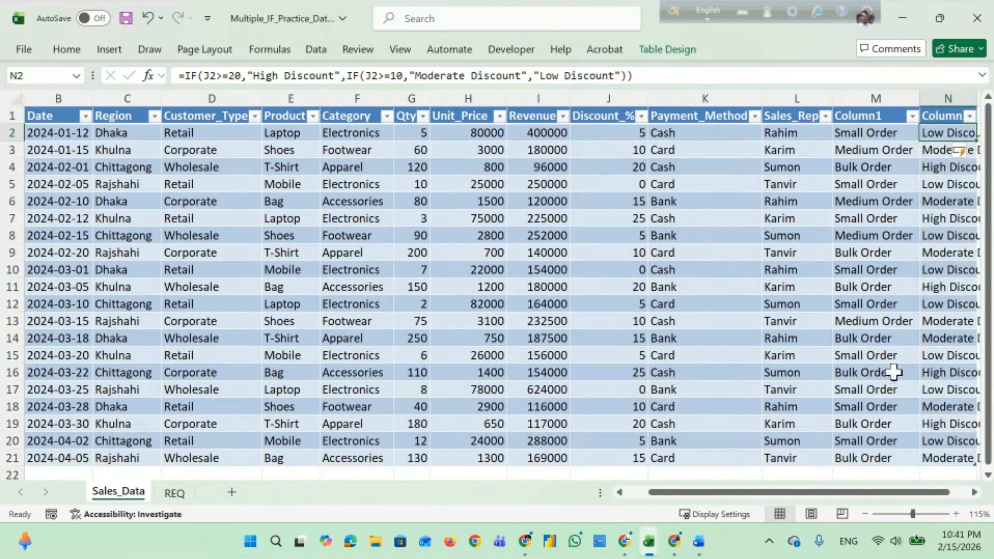
Autofit the width of column N in Sales_Data to its discount labels.
drag(873, 493, 940, 494)
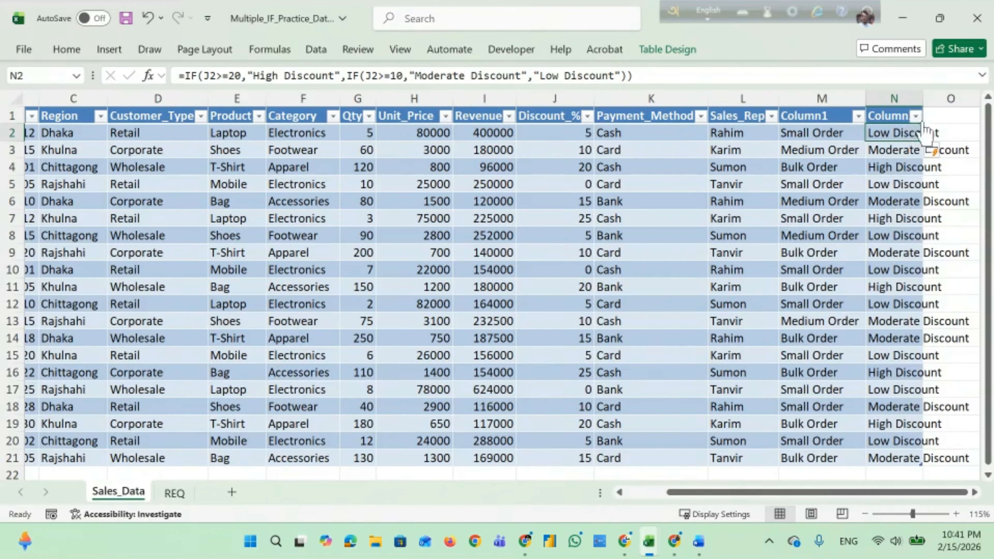
double_click(923, 99)
drag(943, 492, 961, 492)
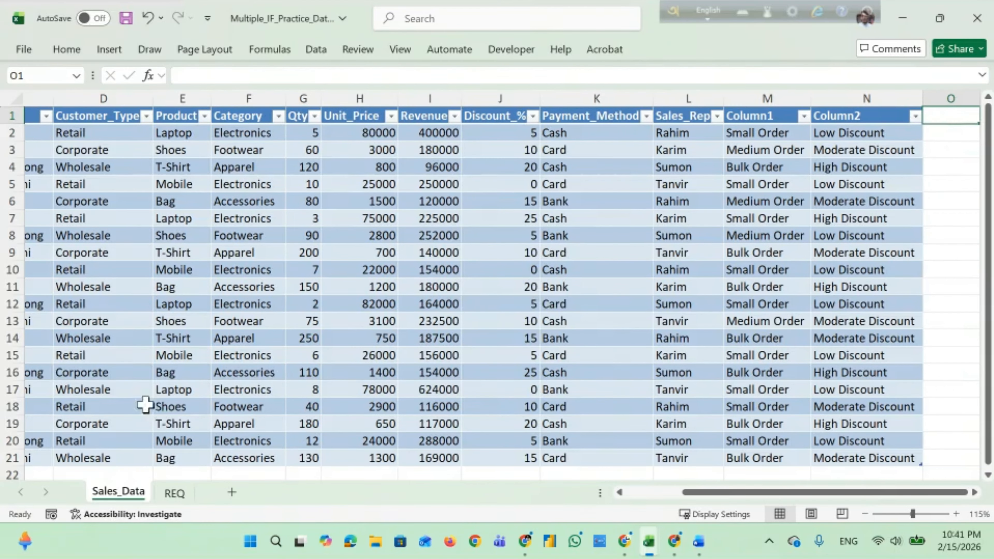
Copy the Q4 Revenue Band rules from cells A17:A20 of the REQ sheet.
click(174, 492)
scroll(152, 353, down, 1)
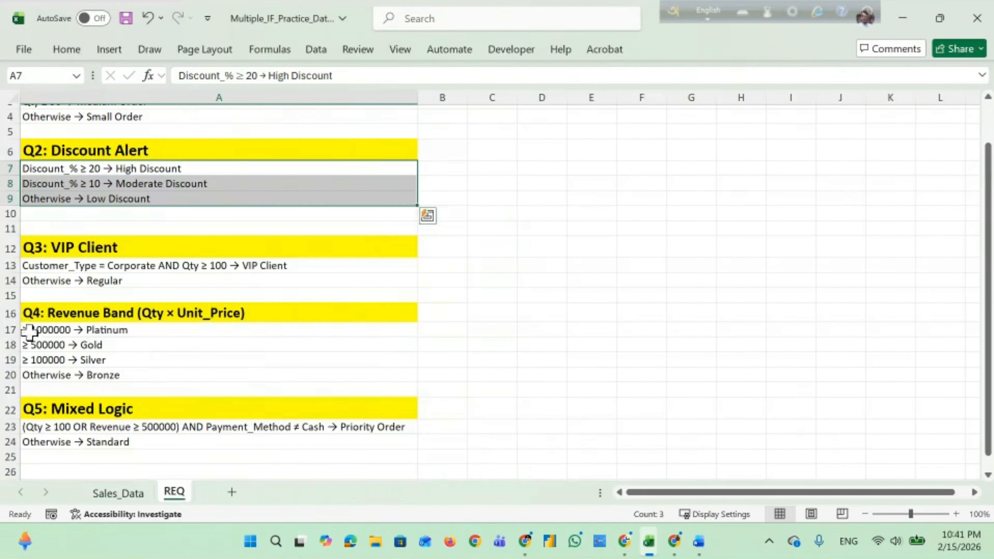
scroll(83, 333, down, 1)
click(39, 283)
drag(39, 283, 333, 336)
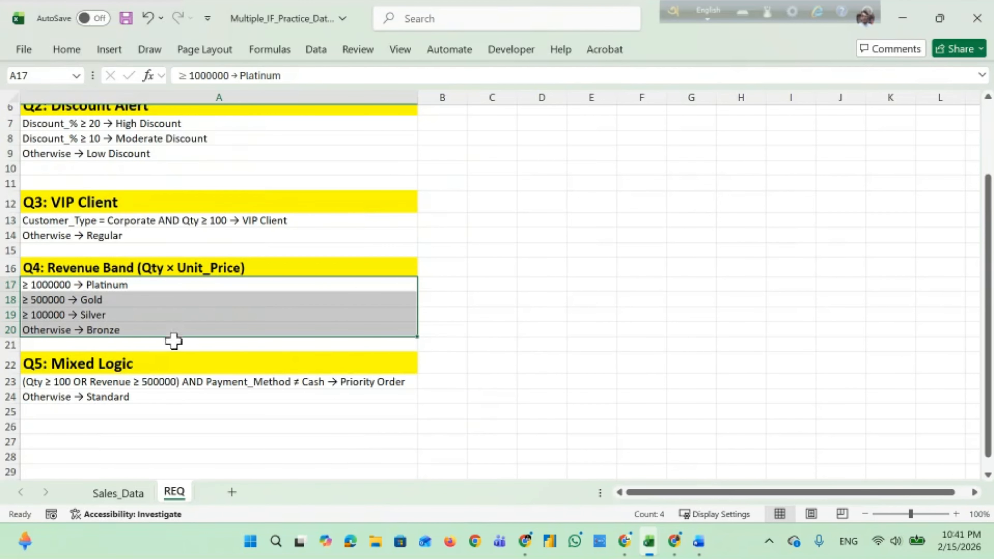
key(ctrl+c)
Switch to ChatGPT, paste the Platinum, Gold, Silver and Bronze rules, remove the attached image and send the message.
key(alt+Tab)
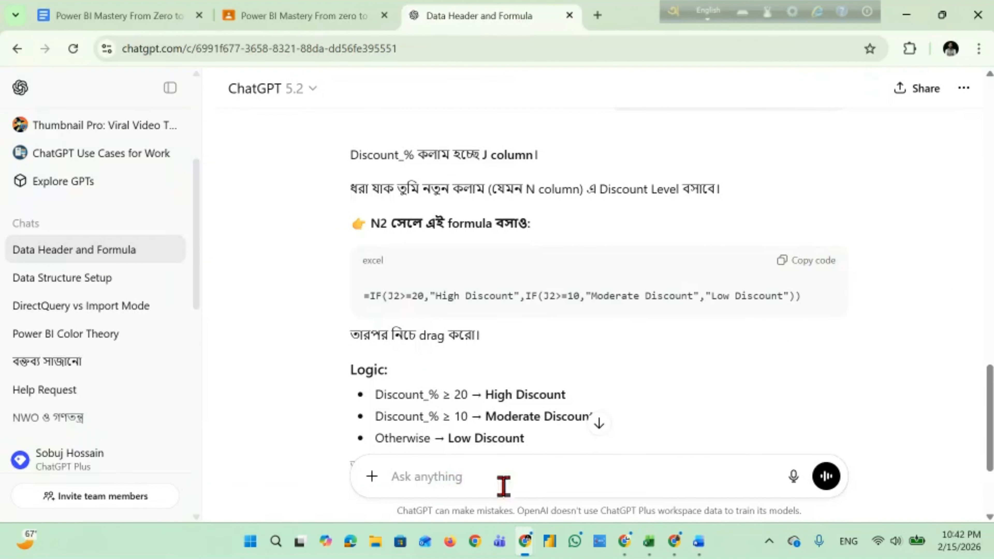
key(super+v)
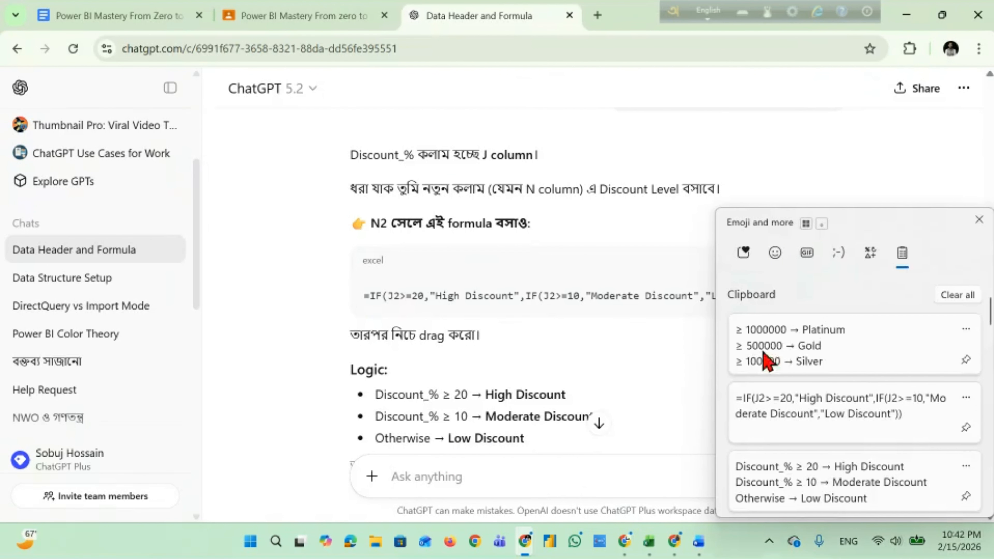
click(799, 366)
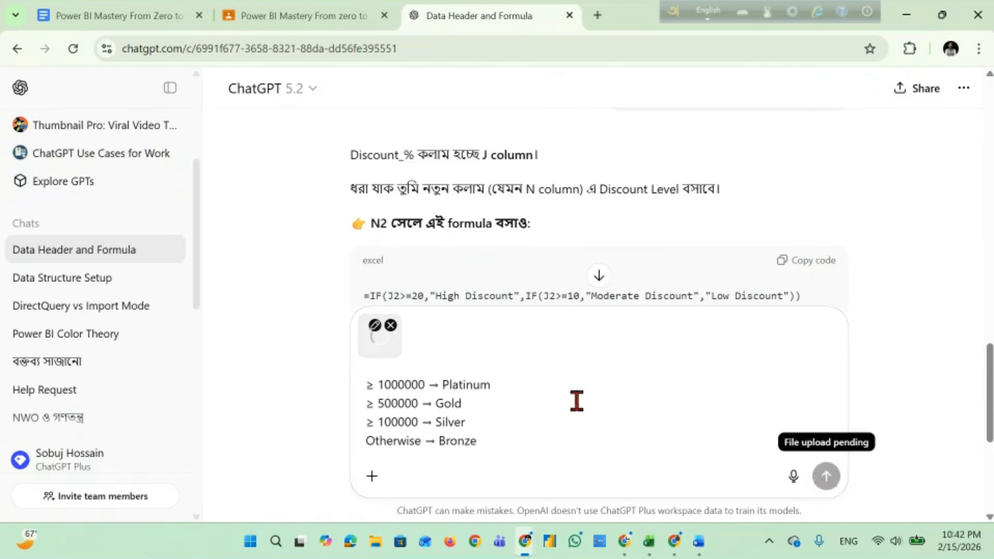
click(391, 325)
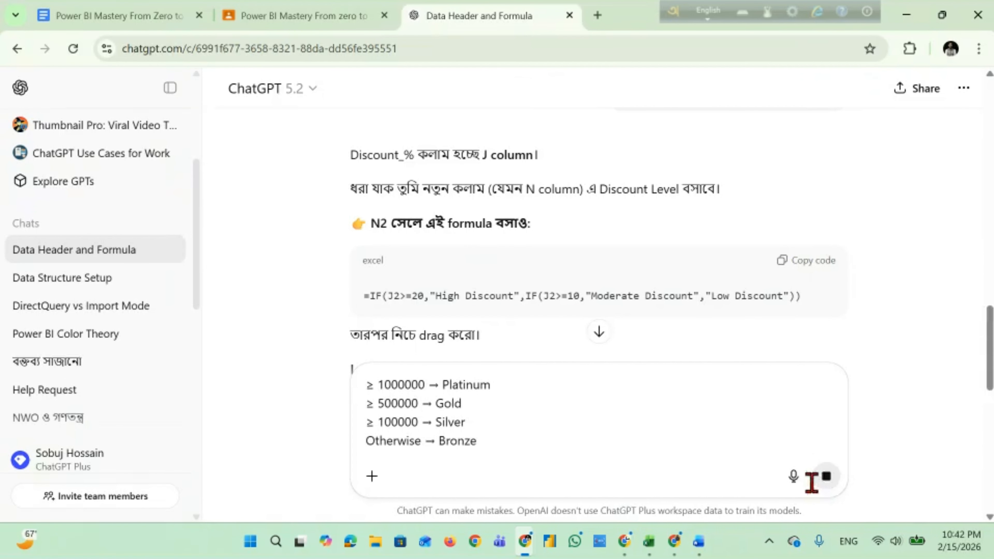
click(824, 478)
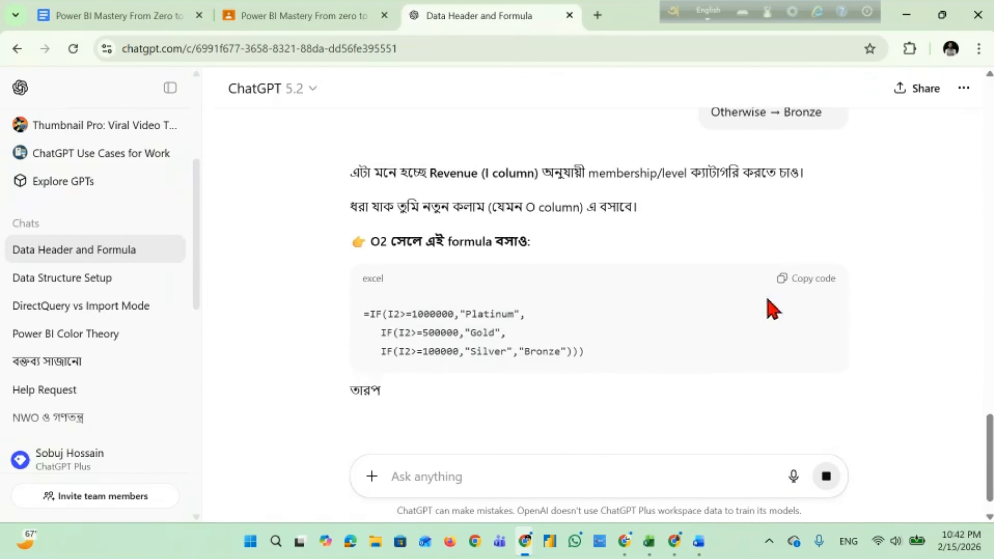
Copy ChatGPT's revenue band formula and enter =IF(I2>=1000000,"Platinum",IF(I2>=500000,"Gold",IF(I2>=100000,"Silver","Bronze"))) in Sales_Data cell O2.
click(782, 285)
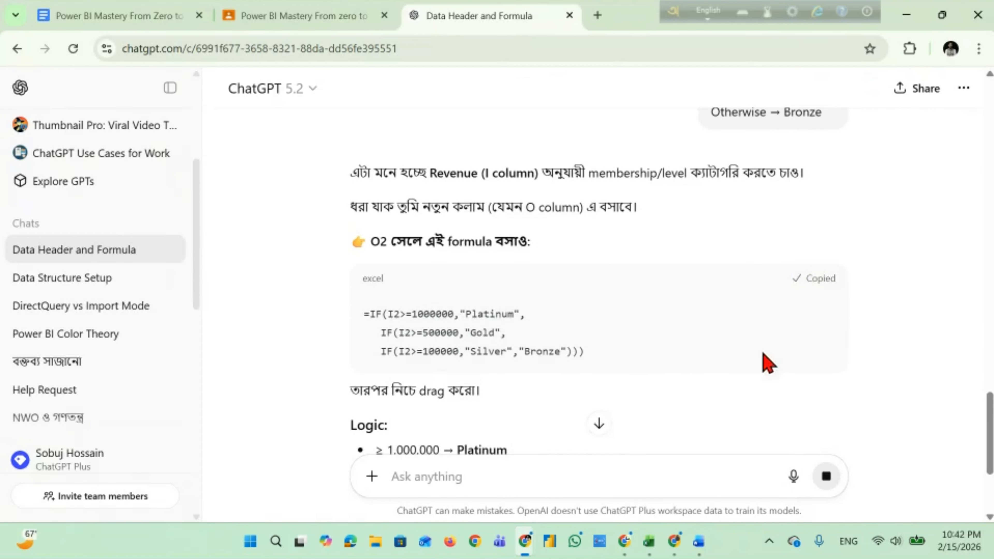
key(alt+Tab)
double_click(878, 133)
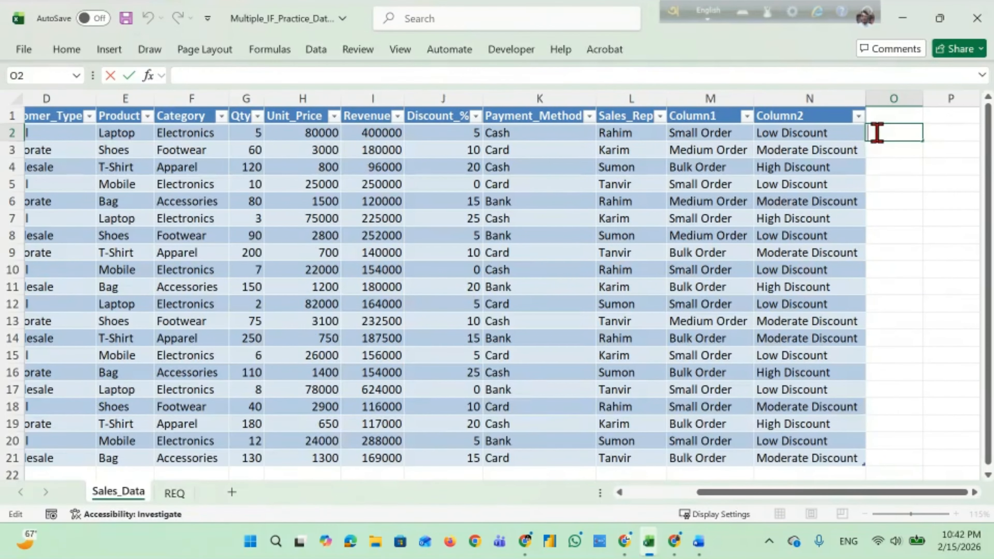
key(ctrl+v)
key(Return)
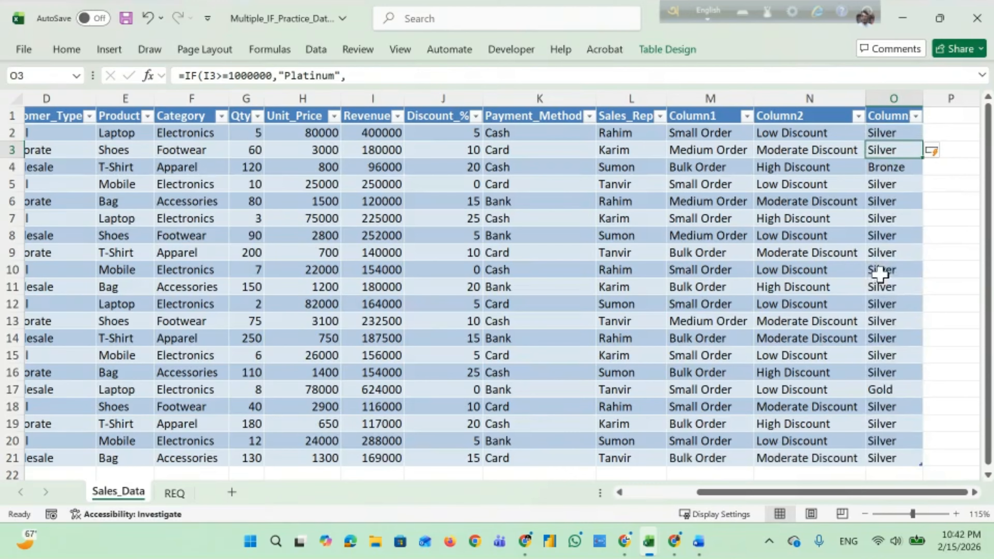
Review the revenue bands in column O and the rest of the Sales_Data table.
click(904, 131)
click(937, 121)
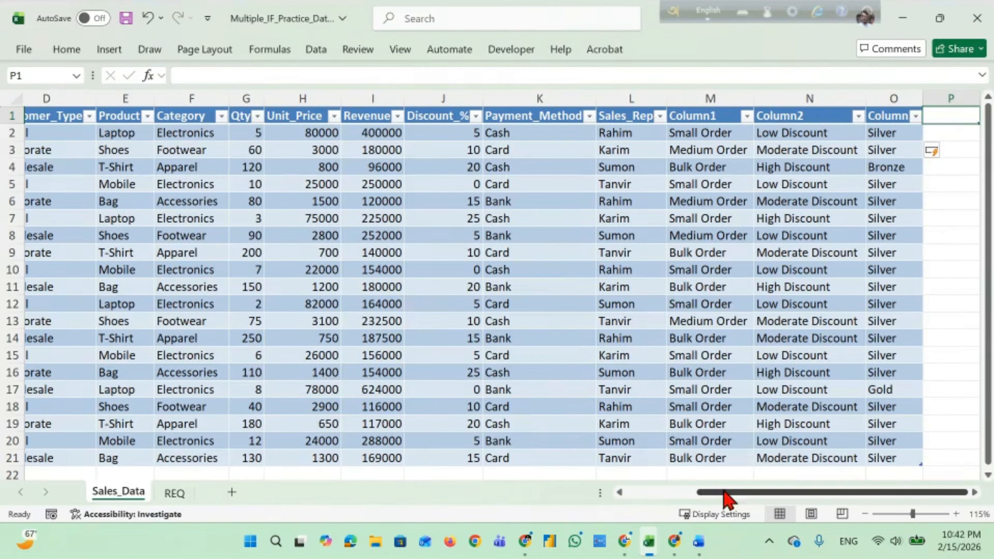
drag(721, 499, 587, 492)
click(944, 131)
click(677, 549)
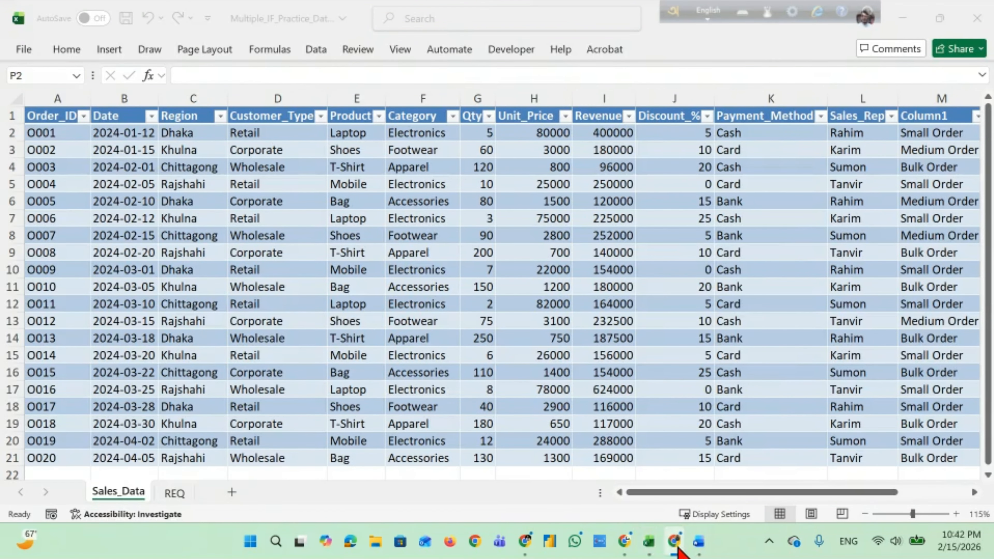
click(673, 550)
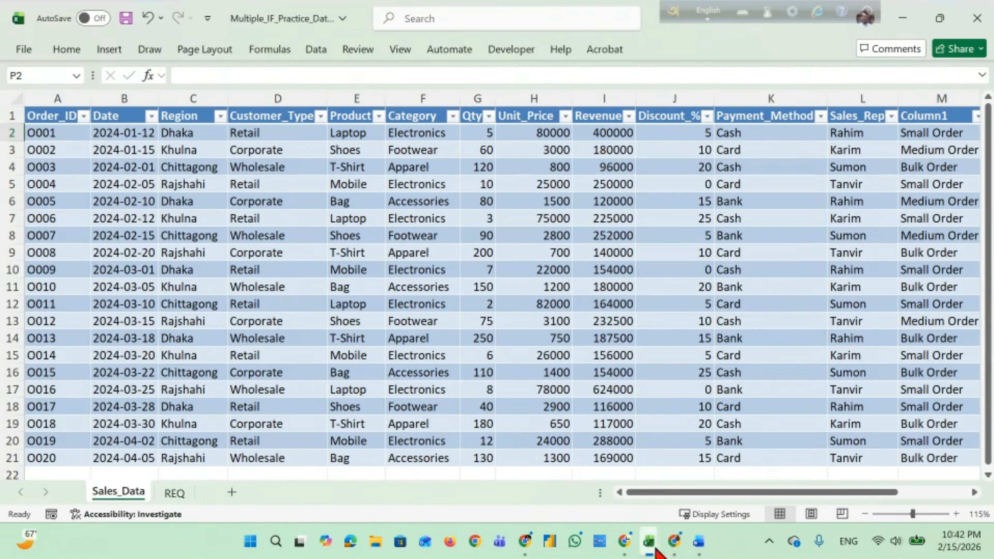
Switch to the ChatGPT conversation and send a question in romanized Bengali asking for Bangladesh's seasons by English month ("bangladeshe english mash onujayi seson").
key(alt+Tab)
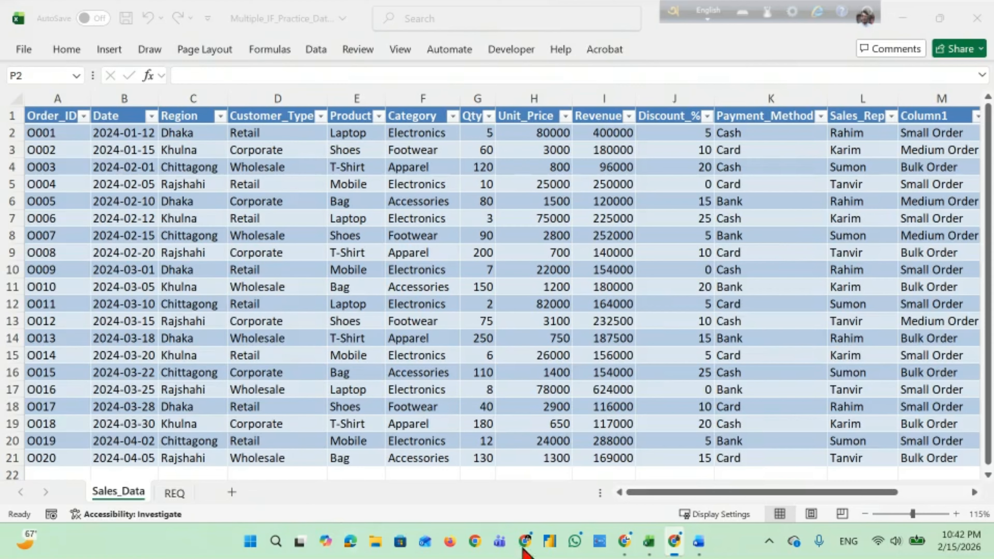
click(649, 553)
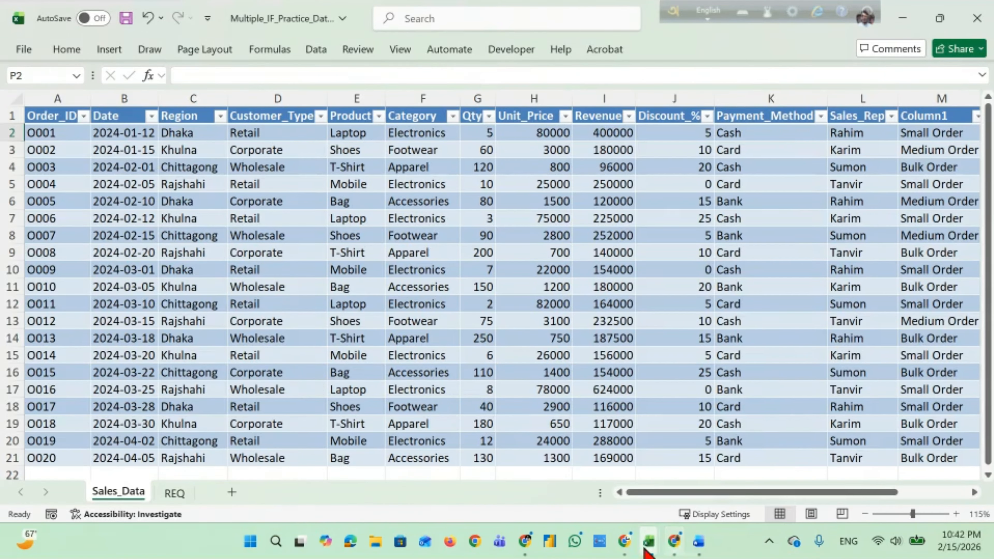
mouse_move(525, 542)
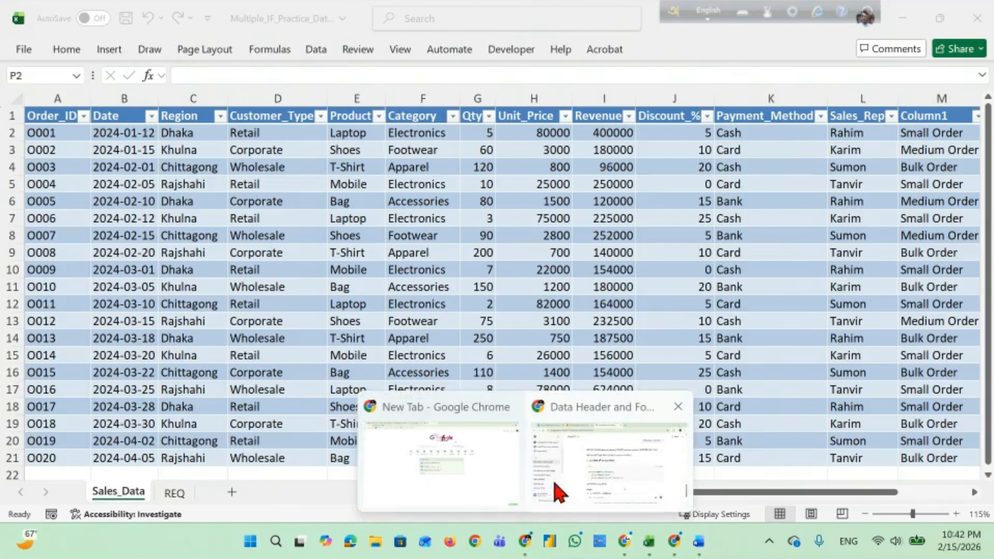
click(565, 473)
scroll(524, 403, down, 6)
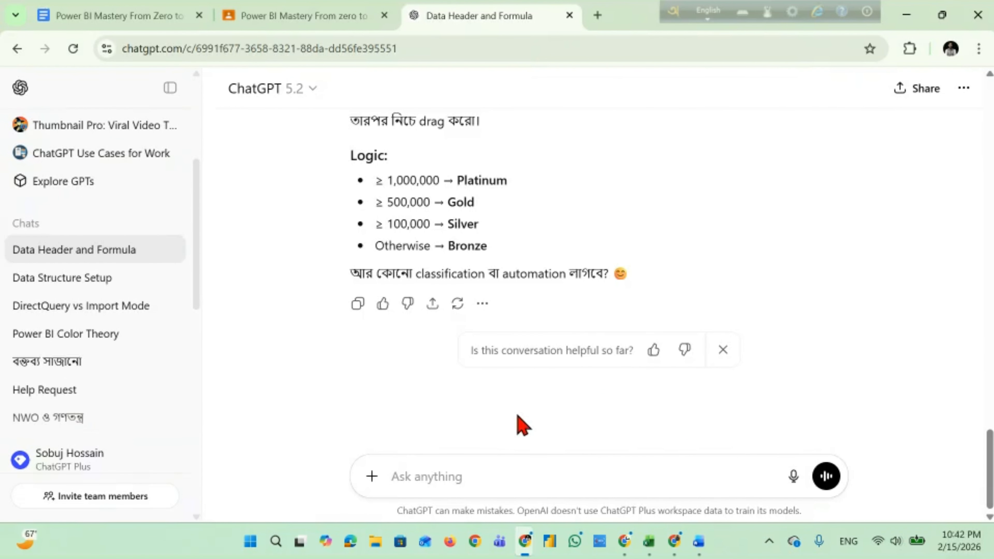
text(ban)
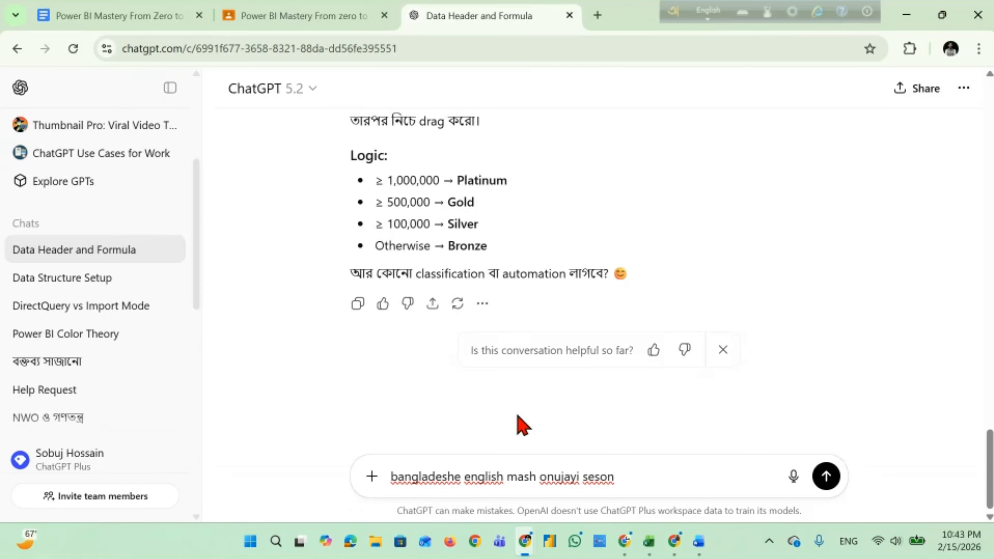
text(e thake)
key(Return)
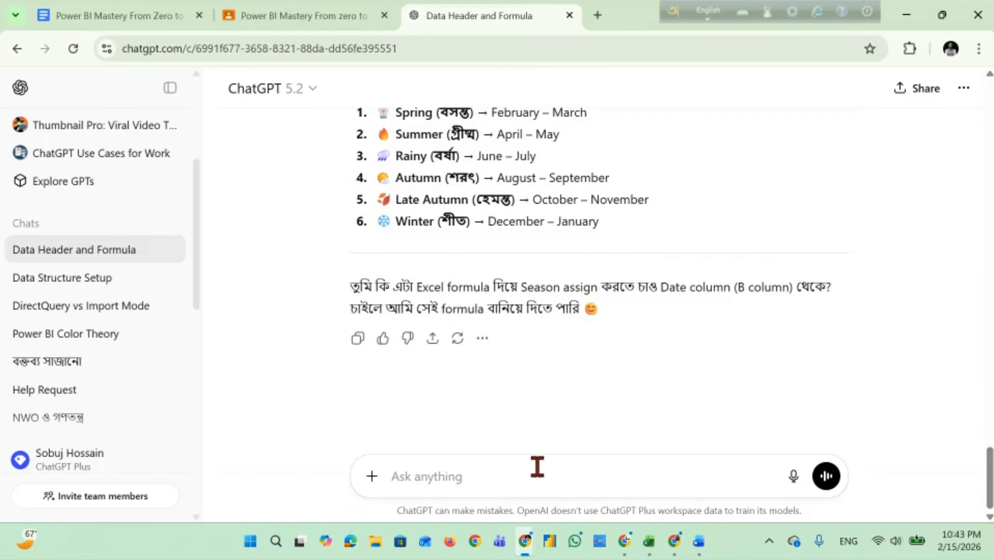
Write a follow-up message in the same chat beginning "amar just date column ache ,".
text(am)
text(i)
key(BackSpace)
key(BackSpace)
key(BackSpace)
key(BackSpace)
text(ama)
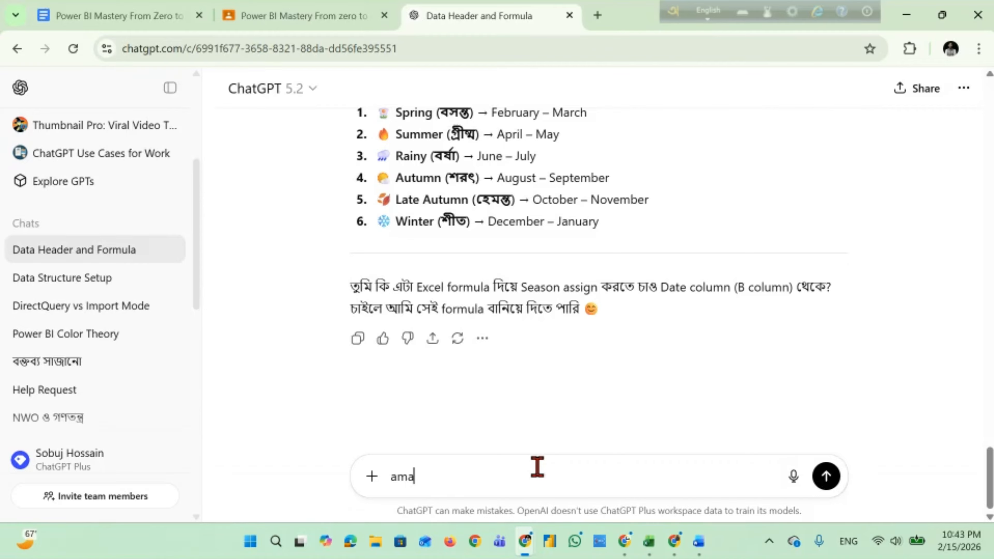
text(r just date column )
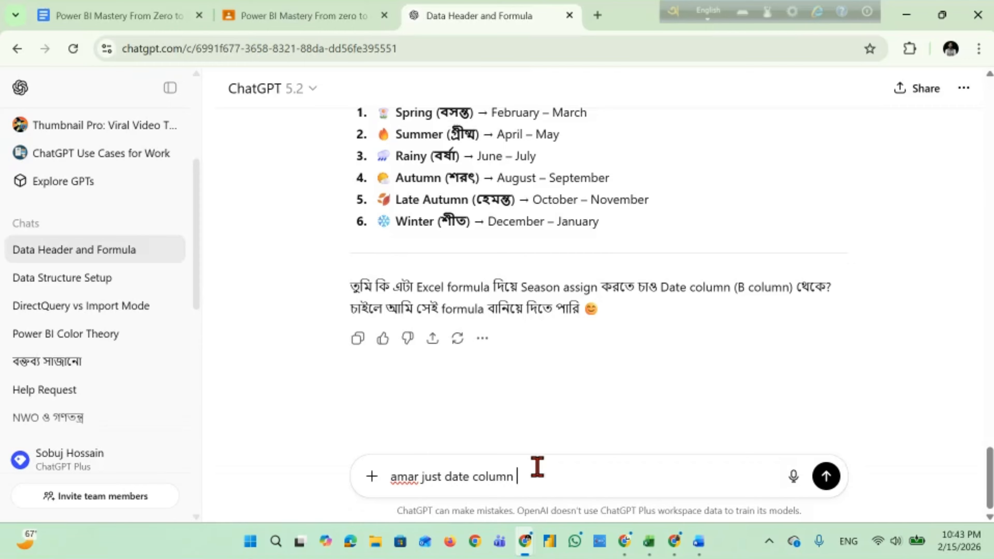
text(ache ,)
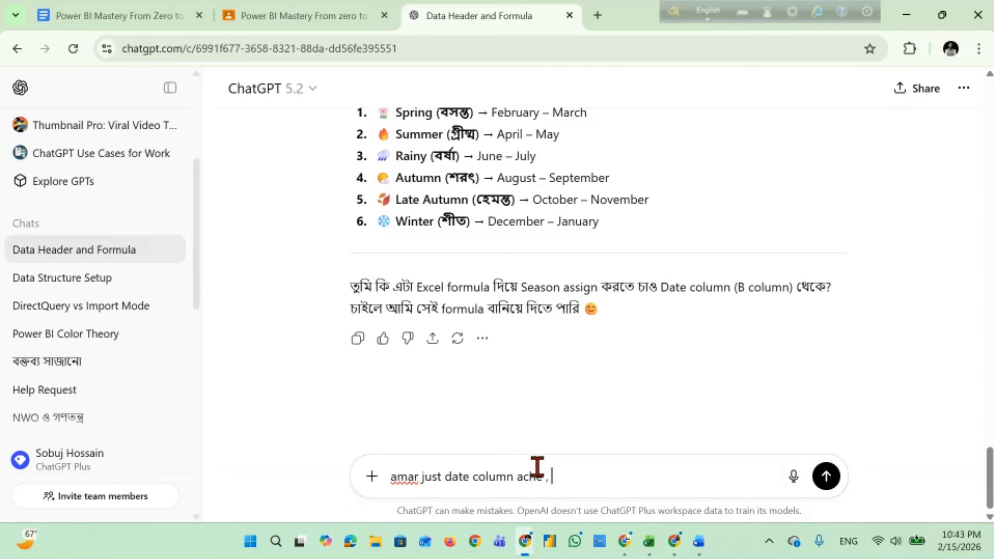